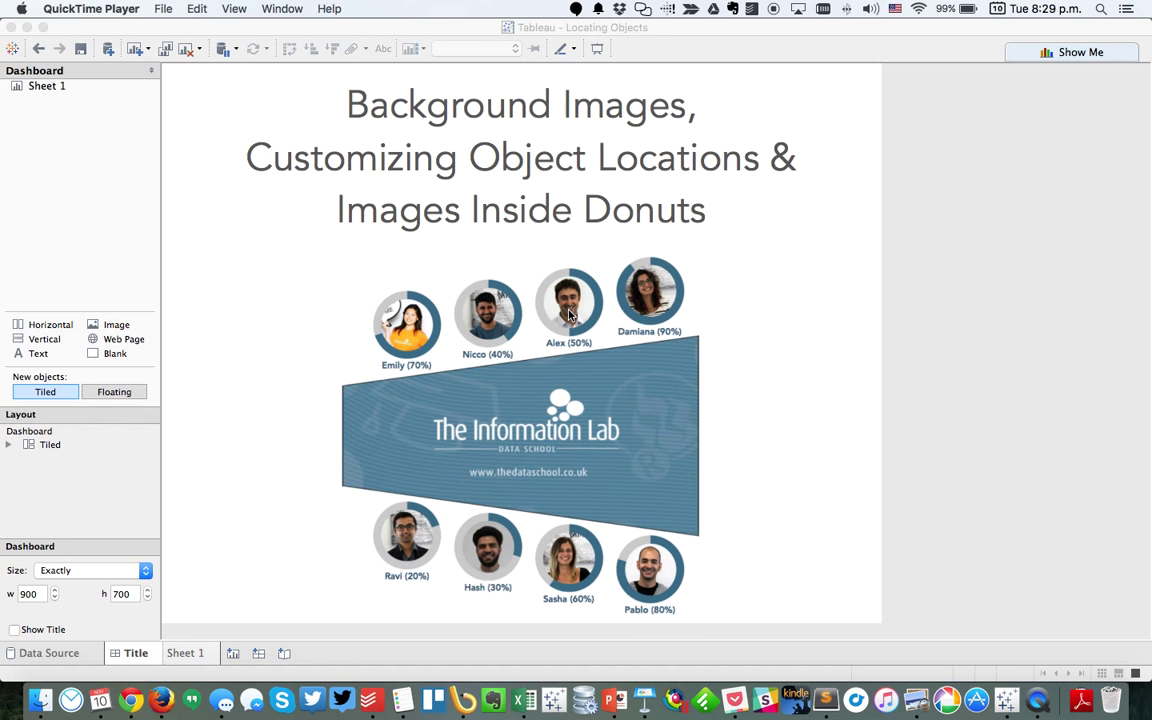
Save the slide's blue trapezoid as Data School Desk.png in Locating Objects, replacing the existing file.
click(614, 703)
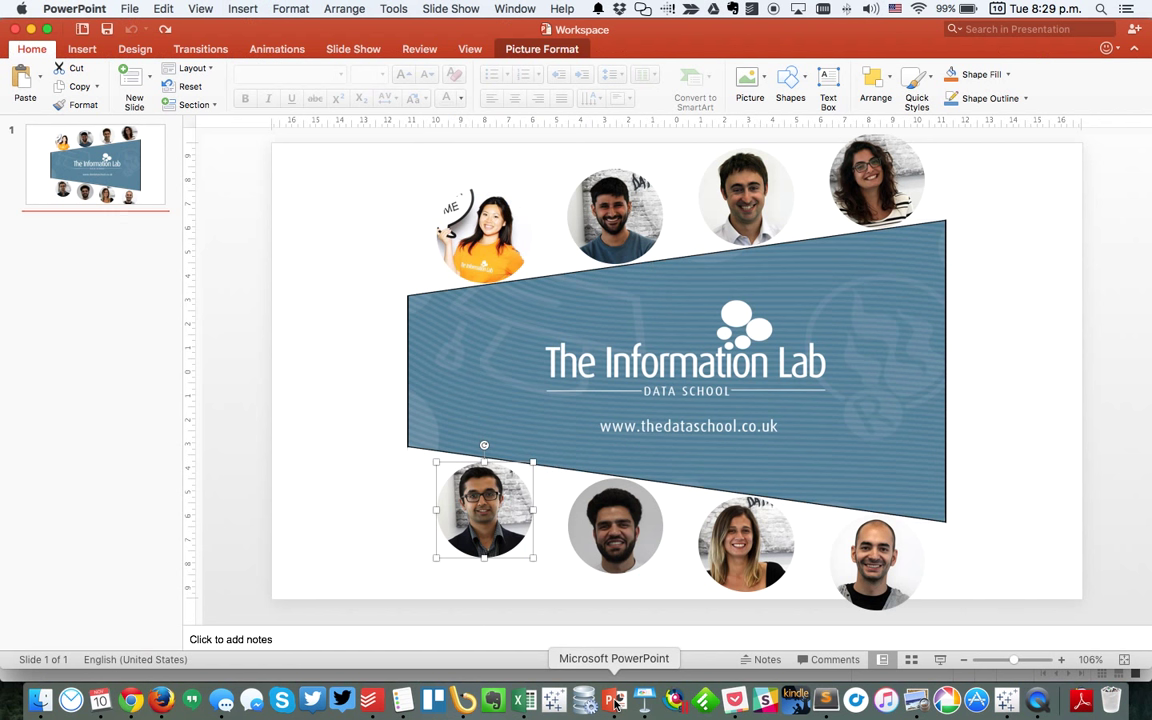
click(568, 372)
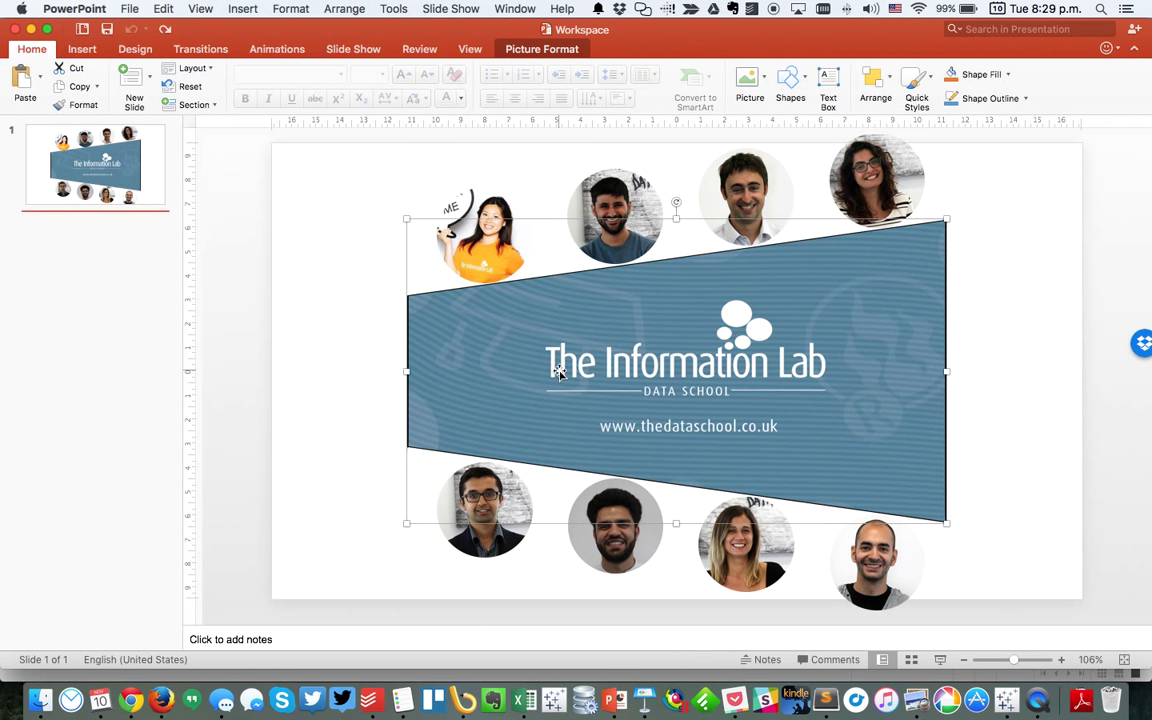
right_click(568, 362)
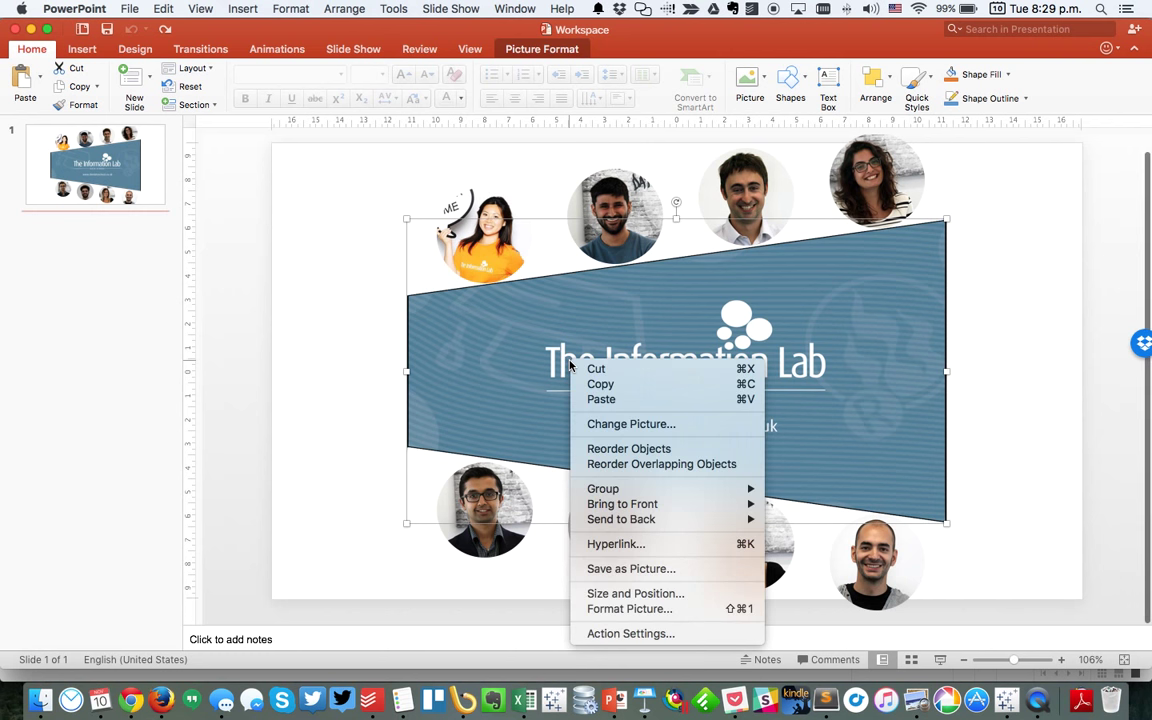
click(615, 569)
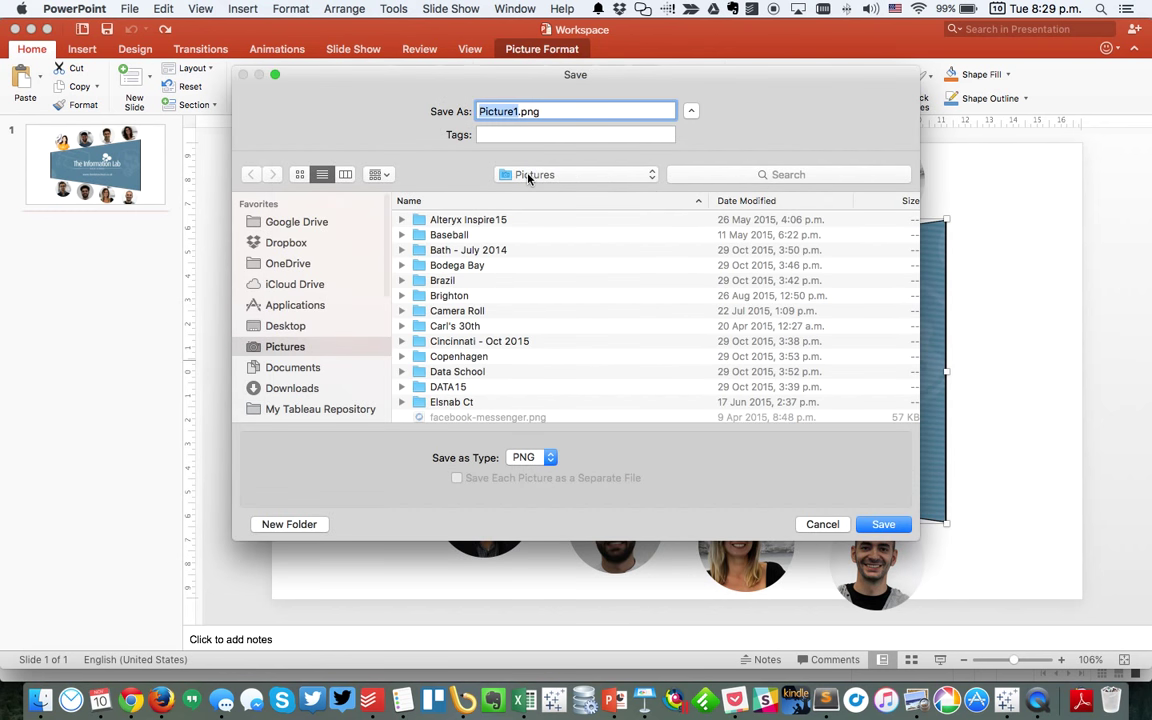
click(529, 175)
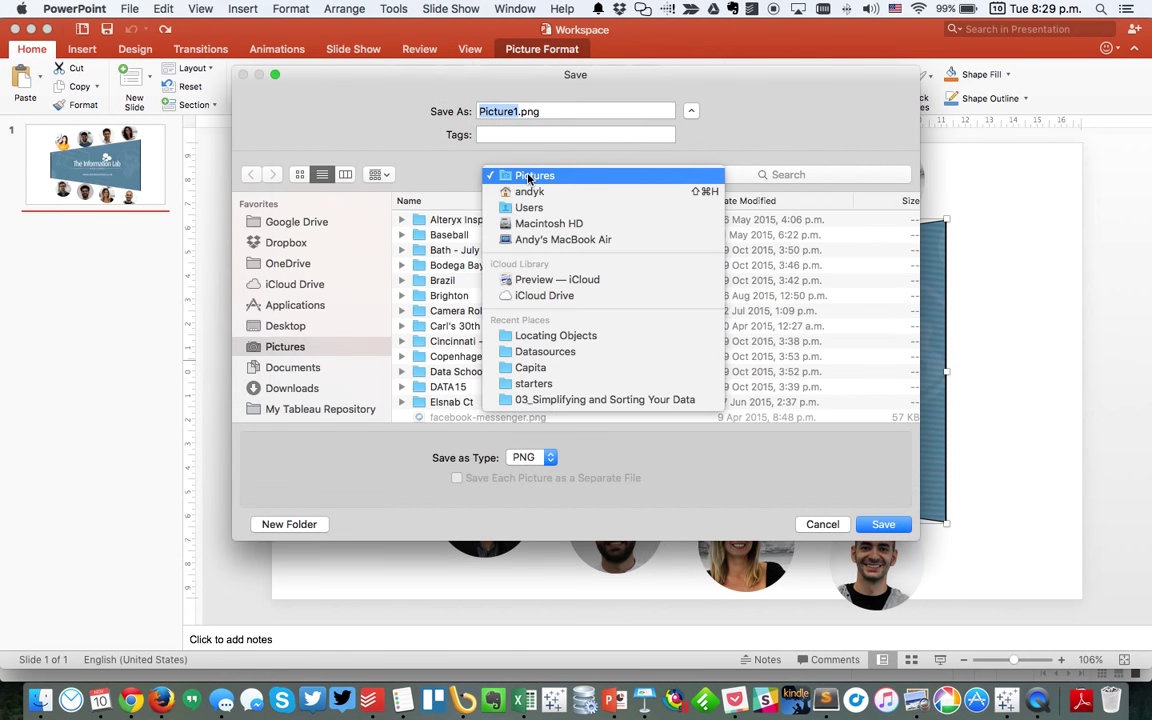
click(545, 335)
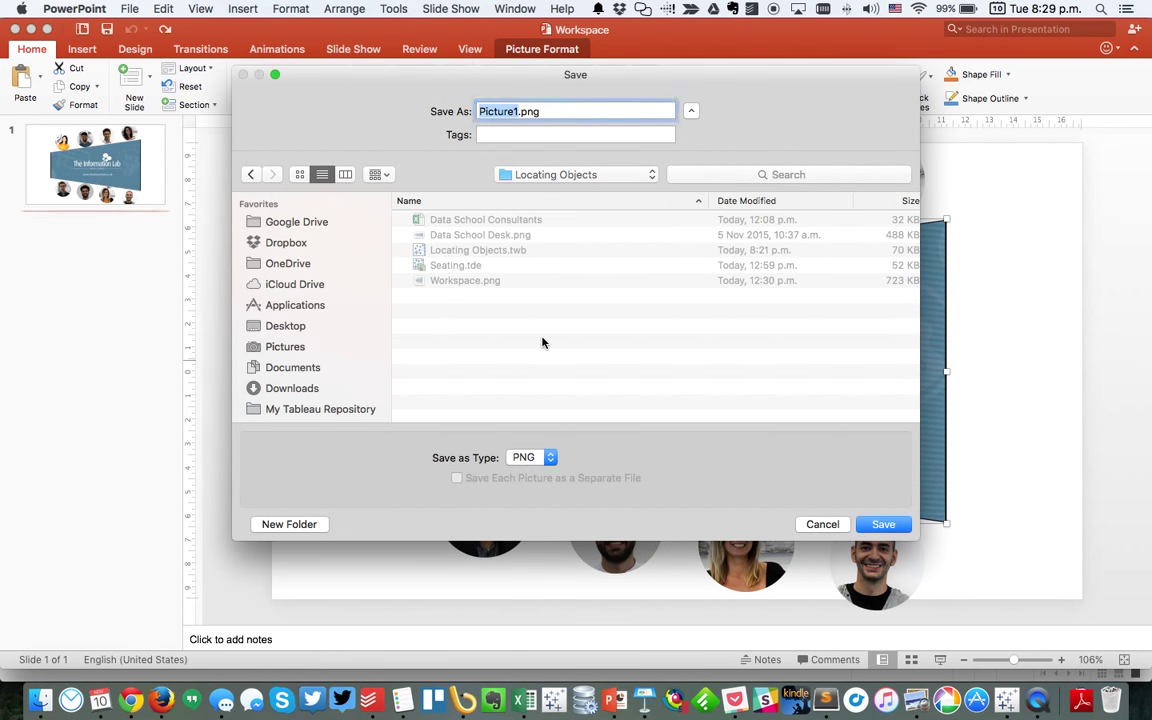
click(468, 235)
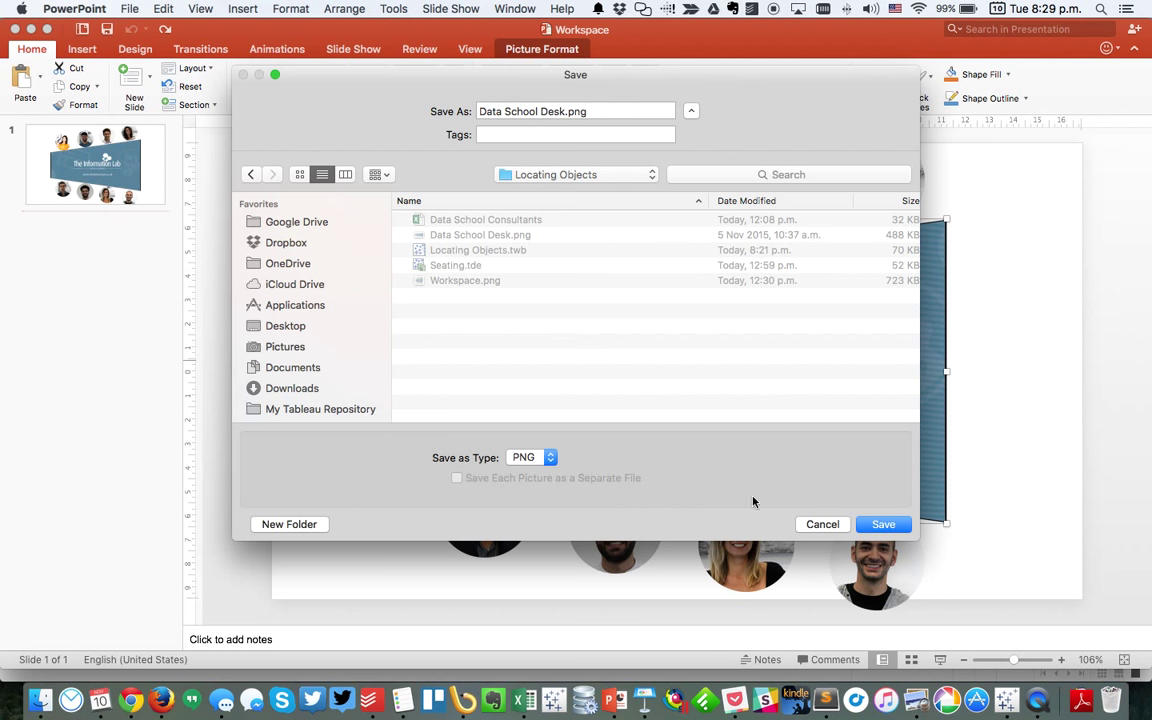
click(878, 526)
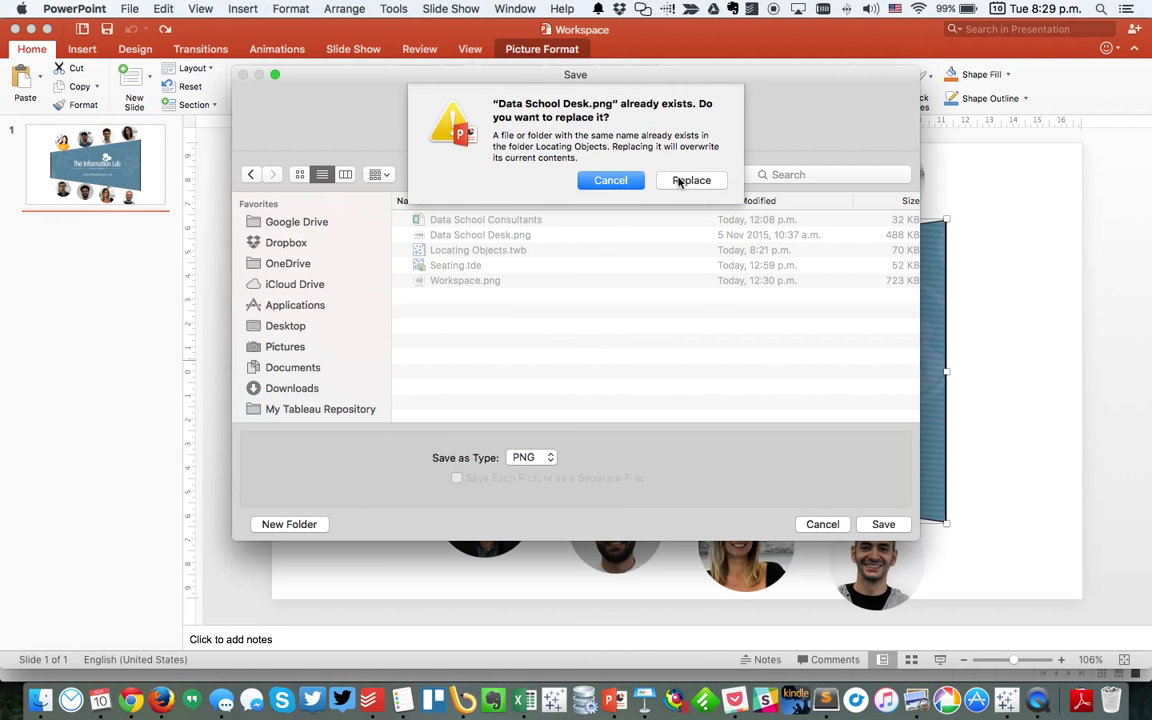
click(681, 180)
click(452, 200)
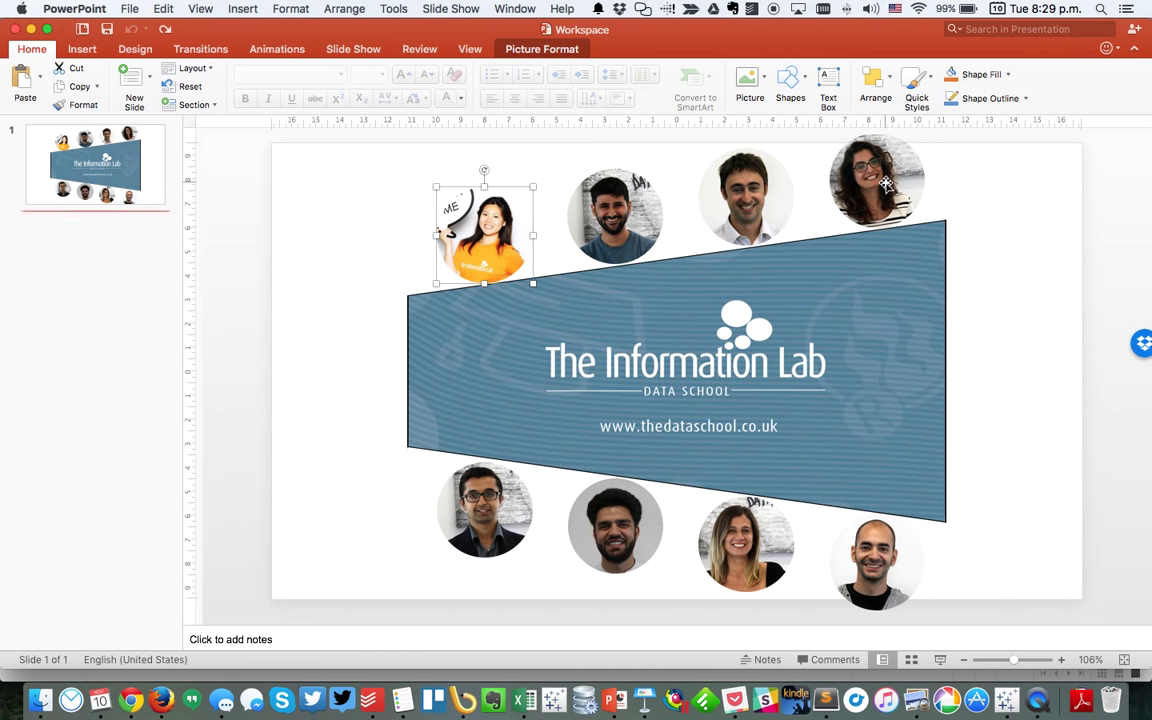
Export Emily's circular photo as Emily Circle.png into My Tableau Repository > Shapes > Data School.
right_click(483, 222)
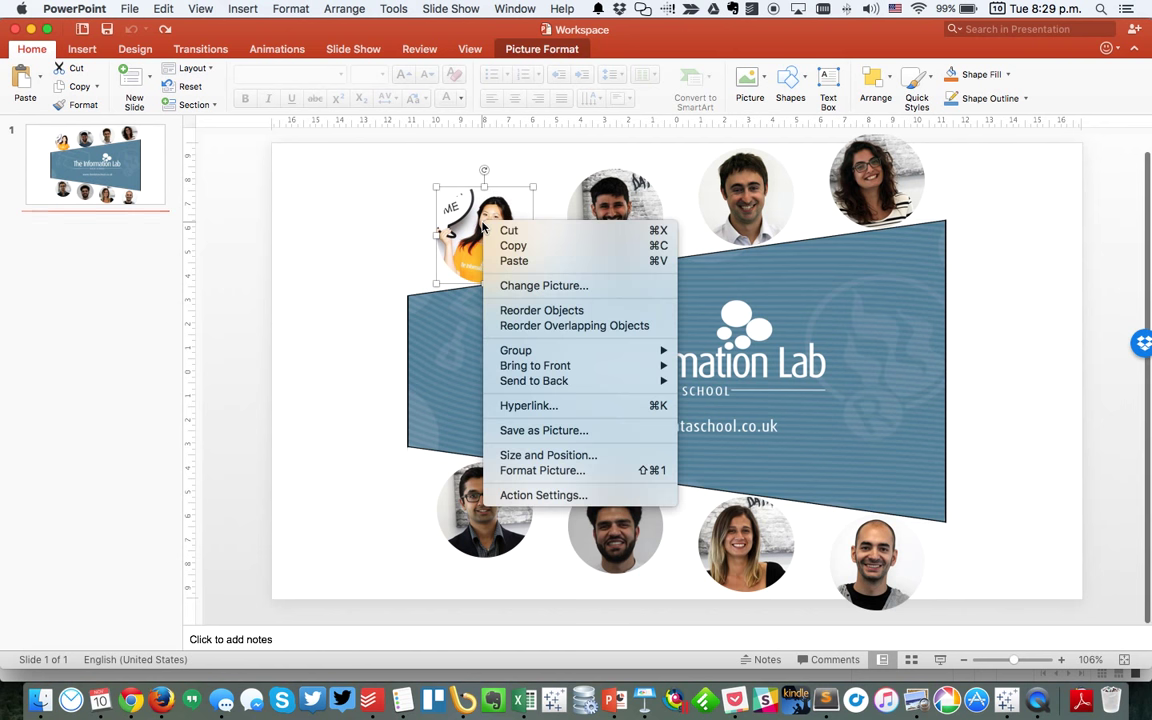
click(526, 438)
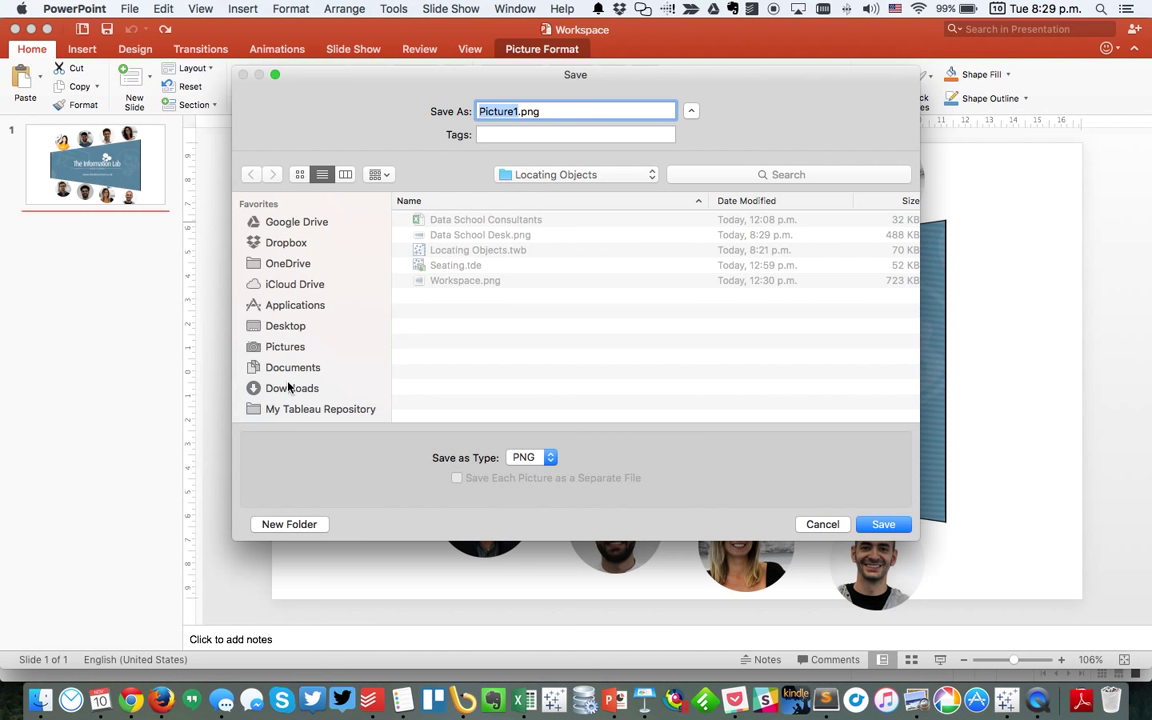
click(292, 410)
double_click(447, 341)
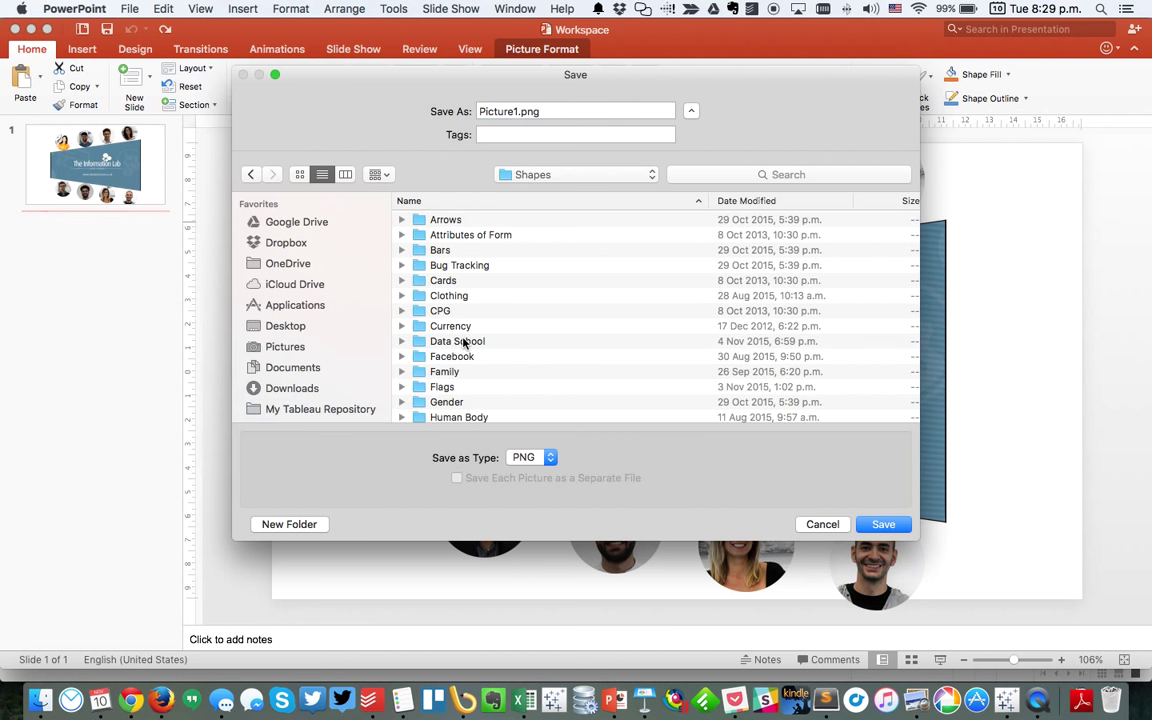
click(457, 341)
double_click(457, 341)
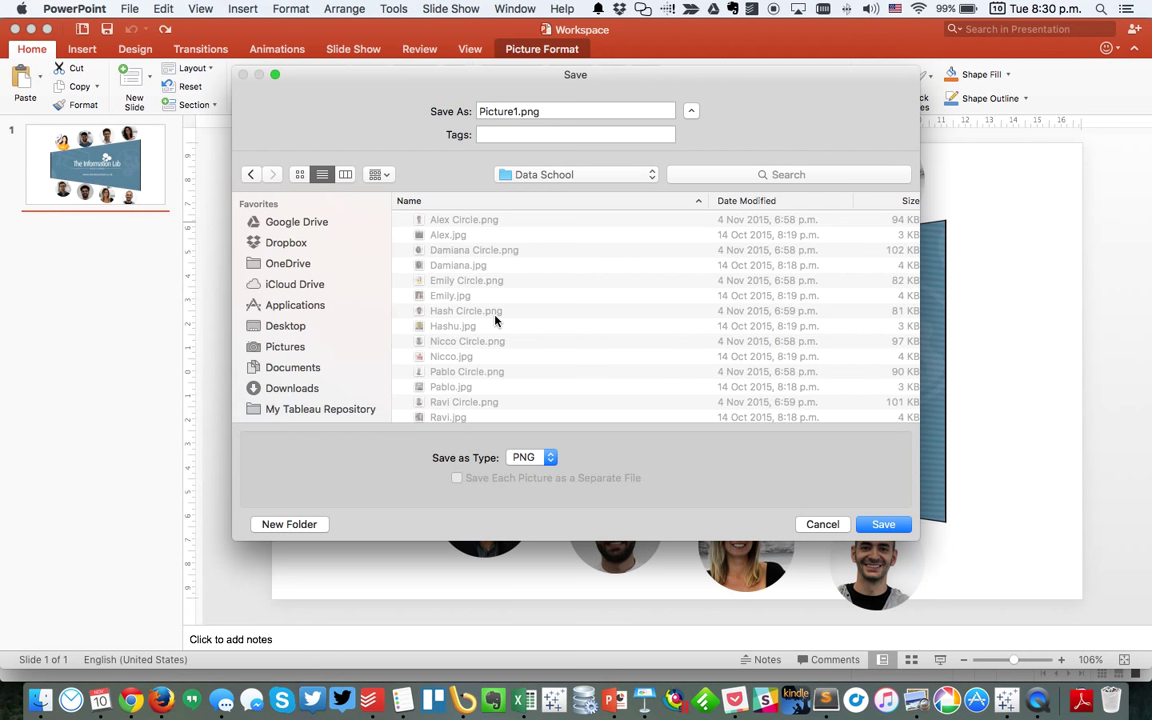
click(462, 287)
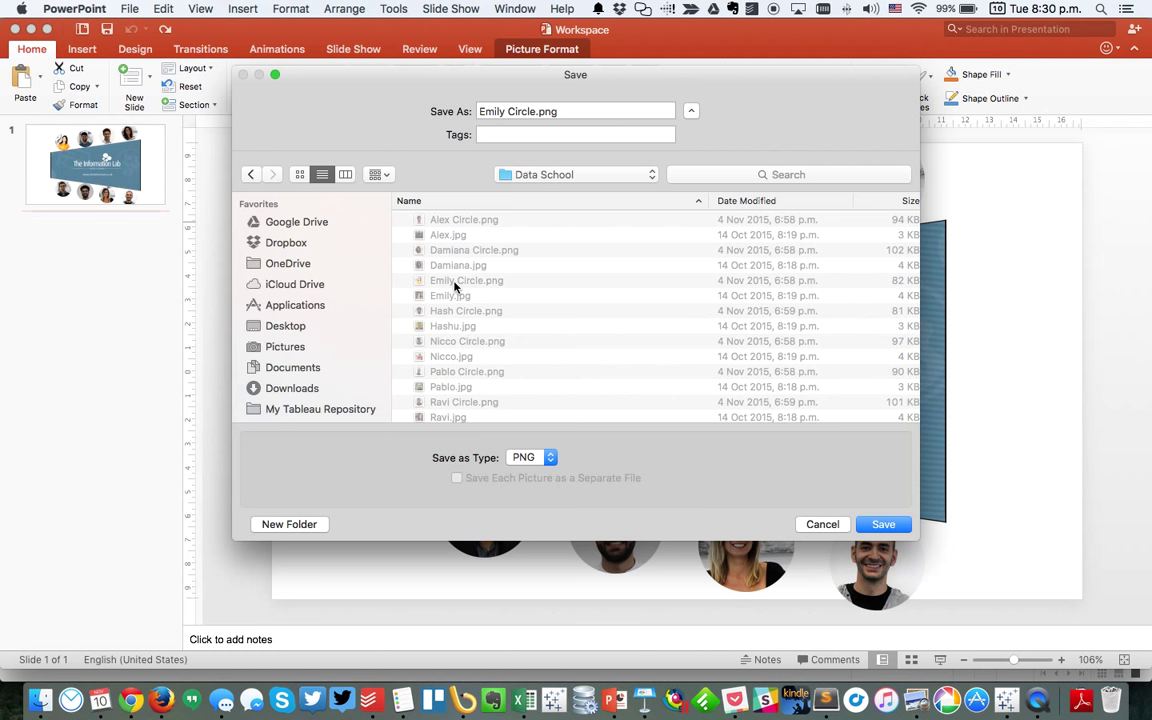
click(822, 524)
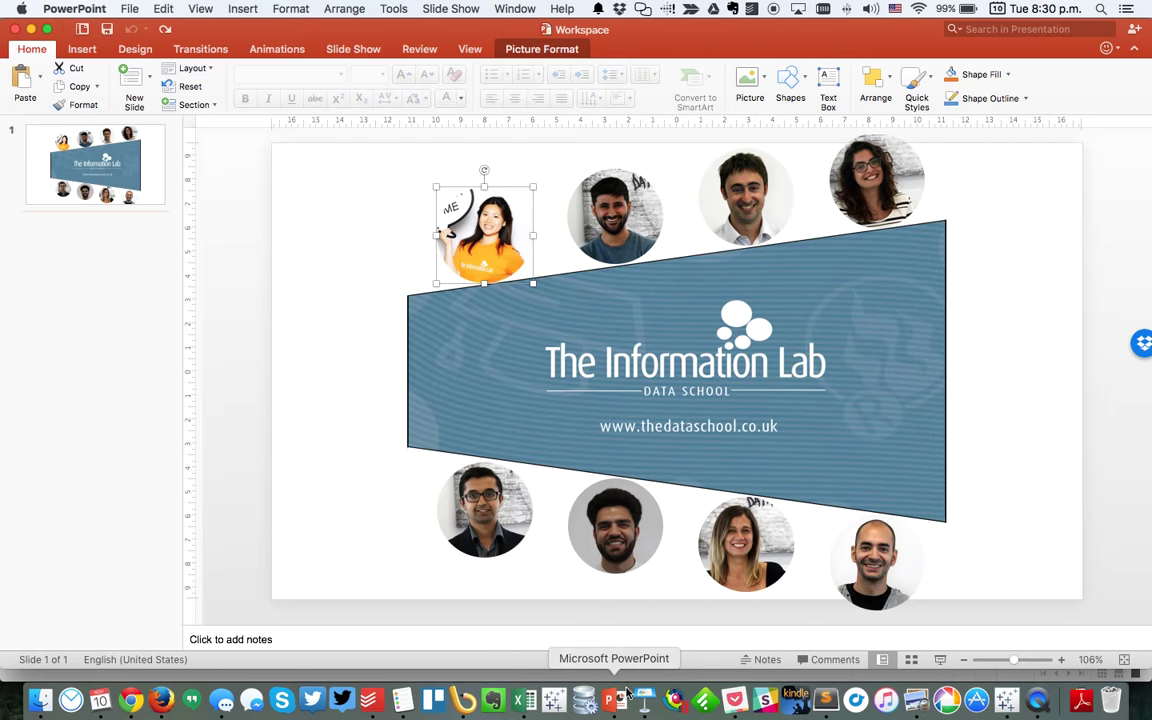
click(520, 705)
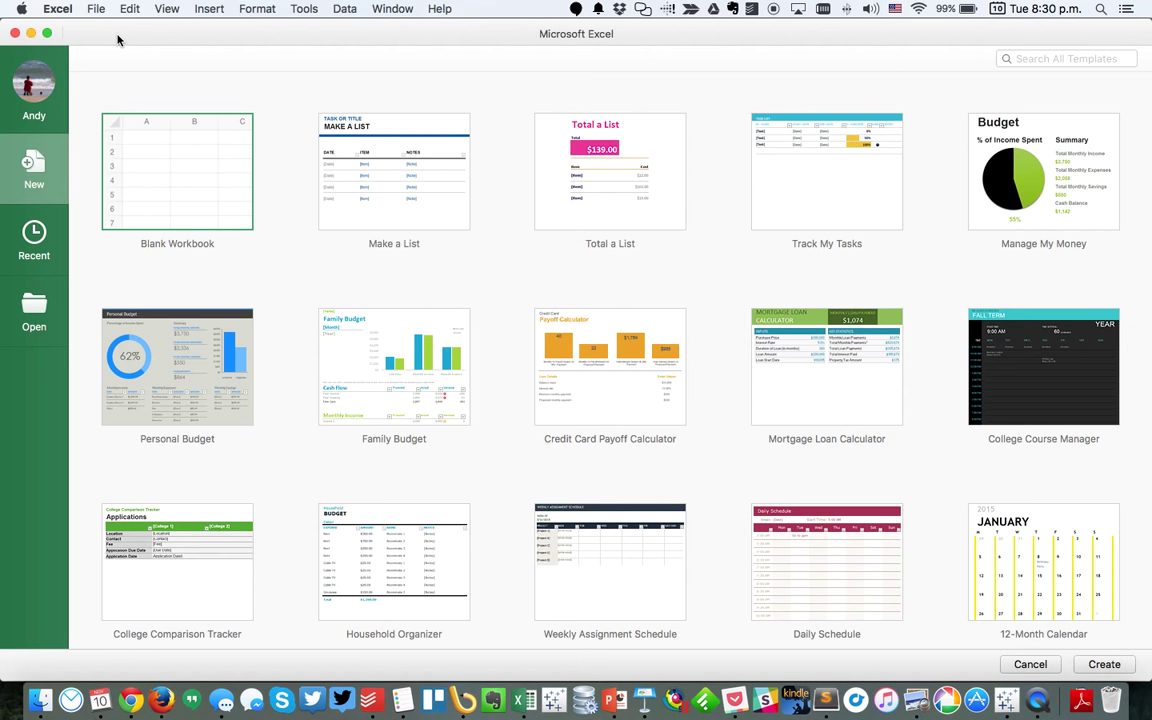
click(95, 8)
mouse_move(130, 73)
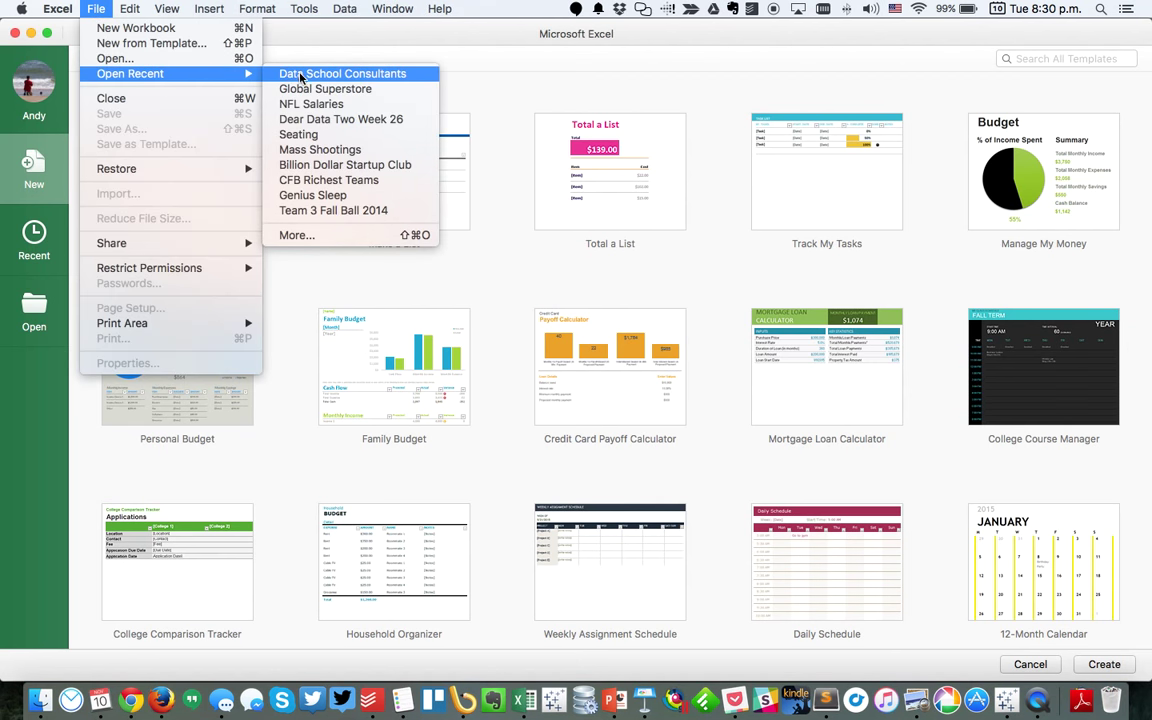
click(304, 79)
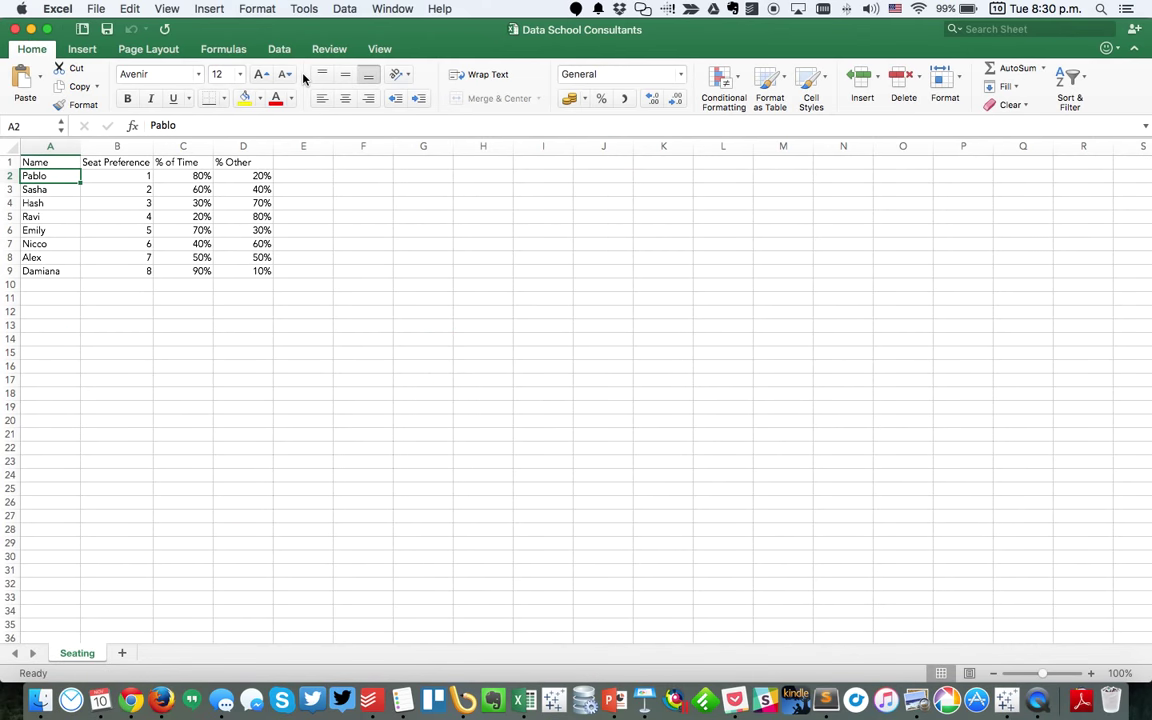
drag(59, 160, 129, 272)
key(super+Tab)
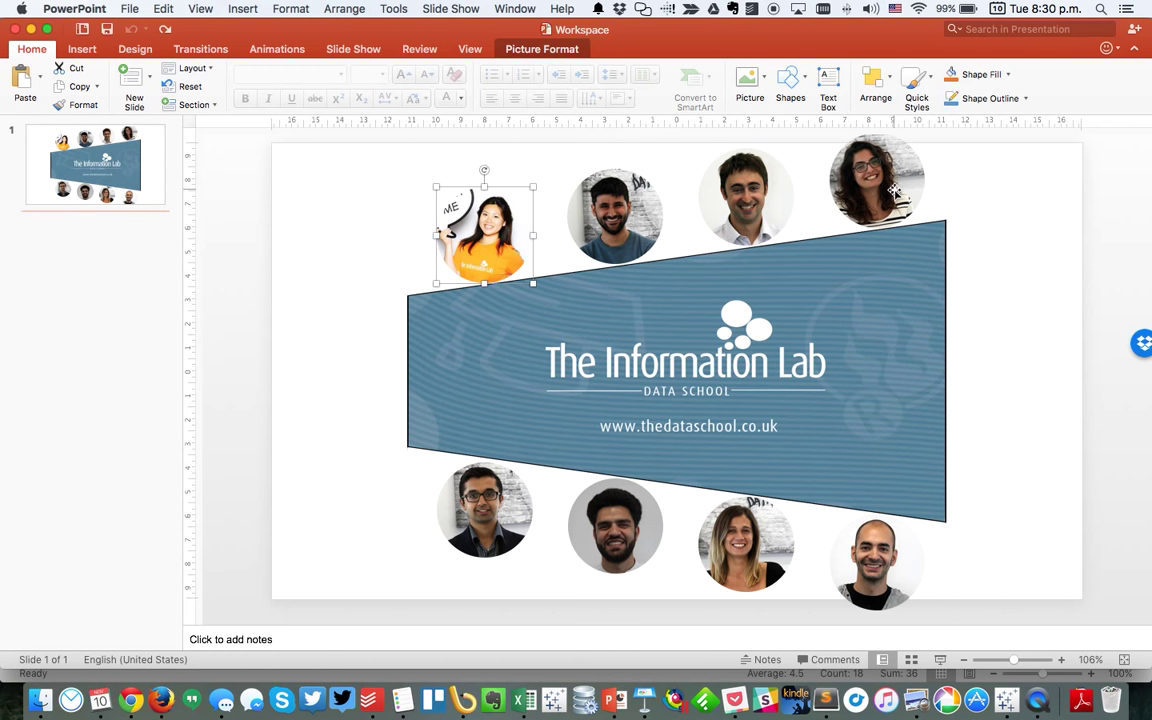
key(super+Tab)
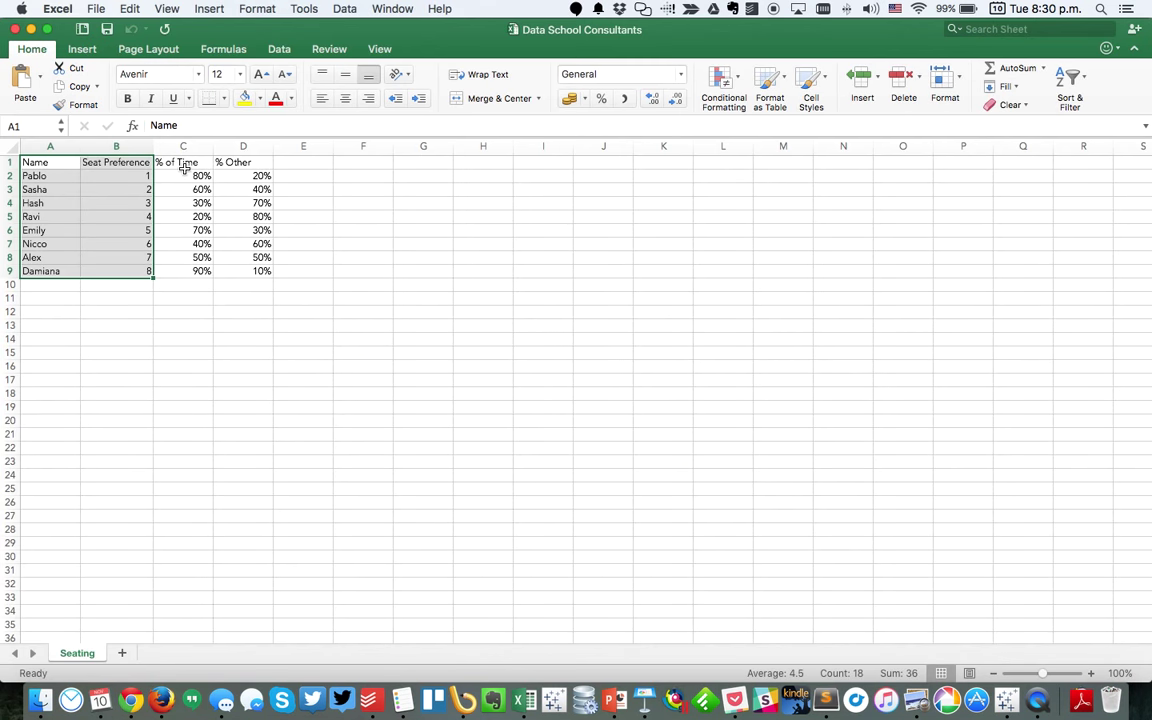
drag(172, 163, 243, 271)
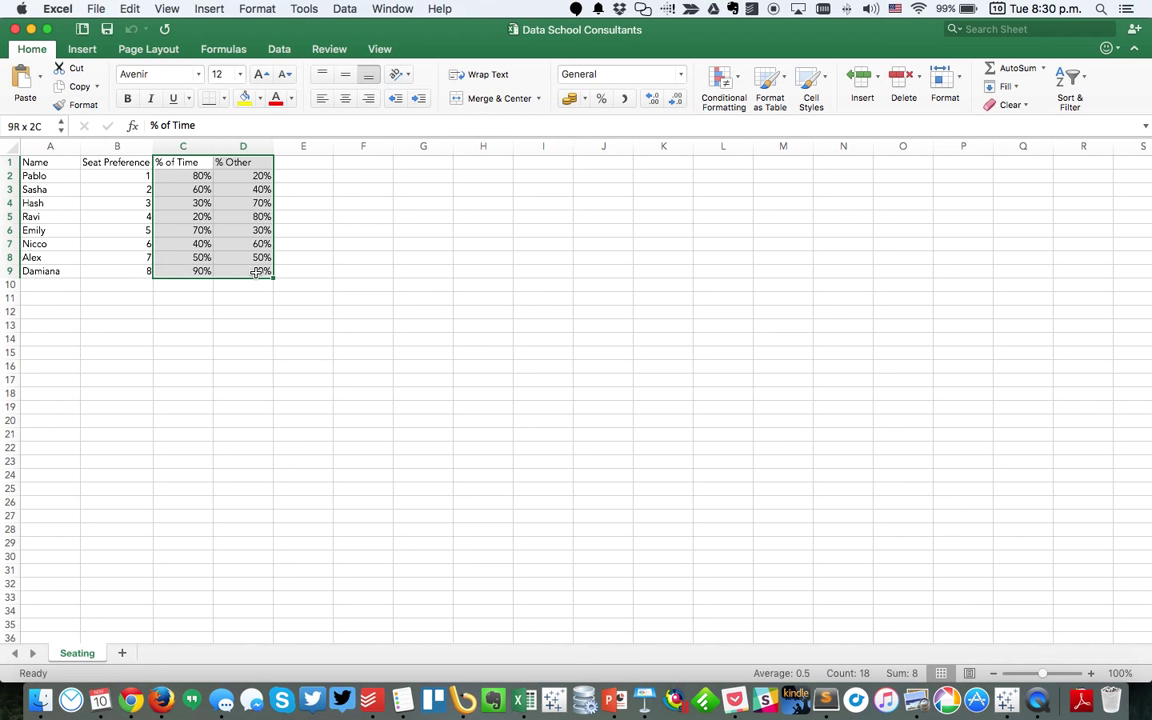
click(14, 31)
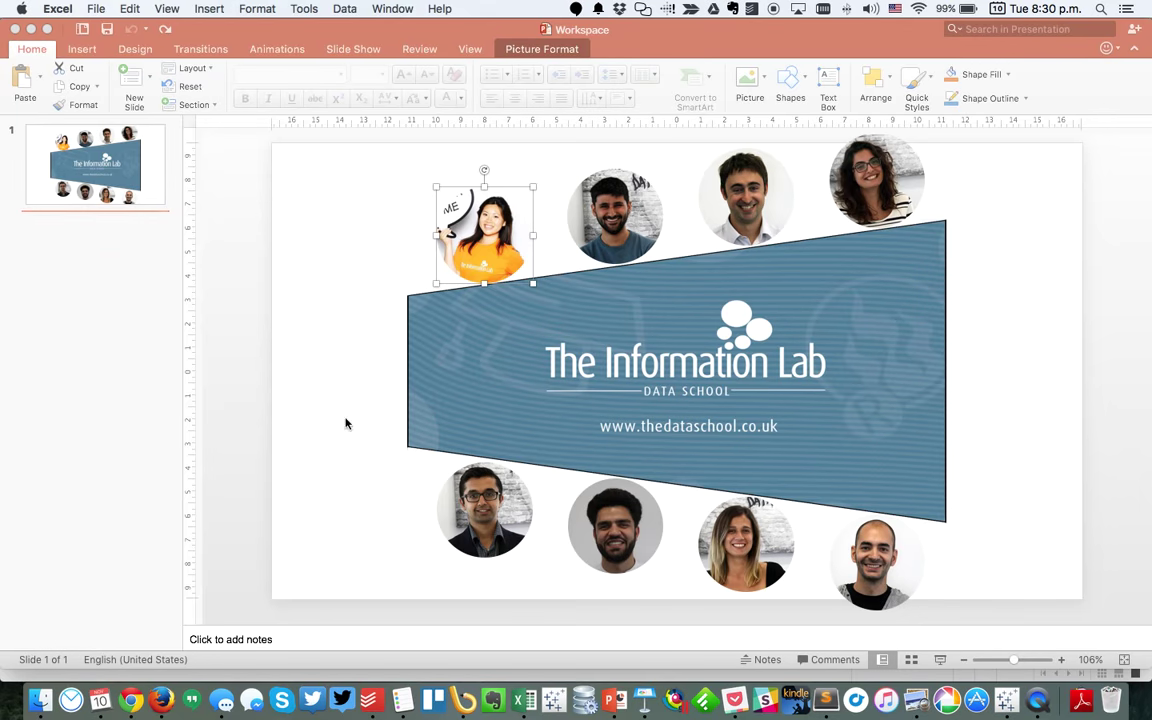
Open the empty Sheet 1 worksheet in Tableau, briefly checking the PowerPoint slide.
click(1008, 700)
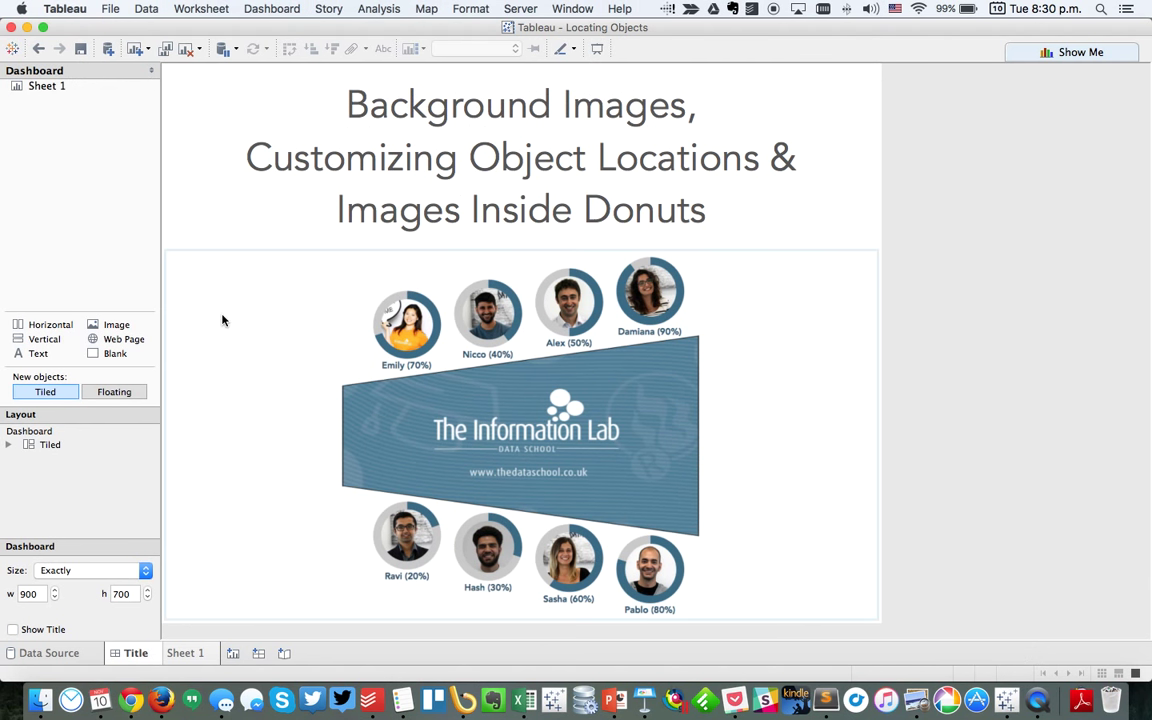
click(184, 652)
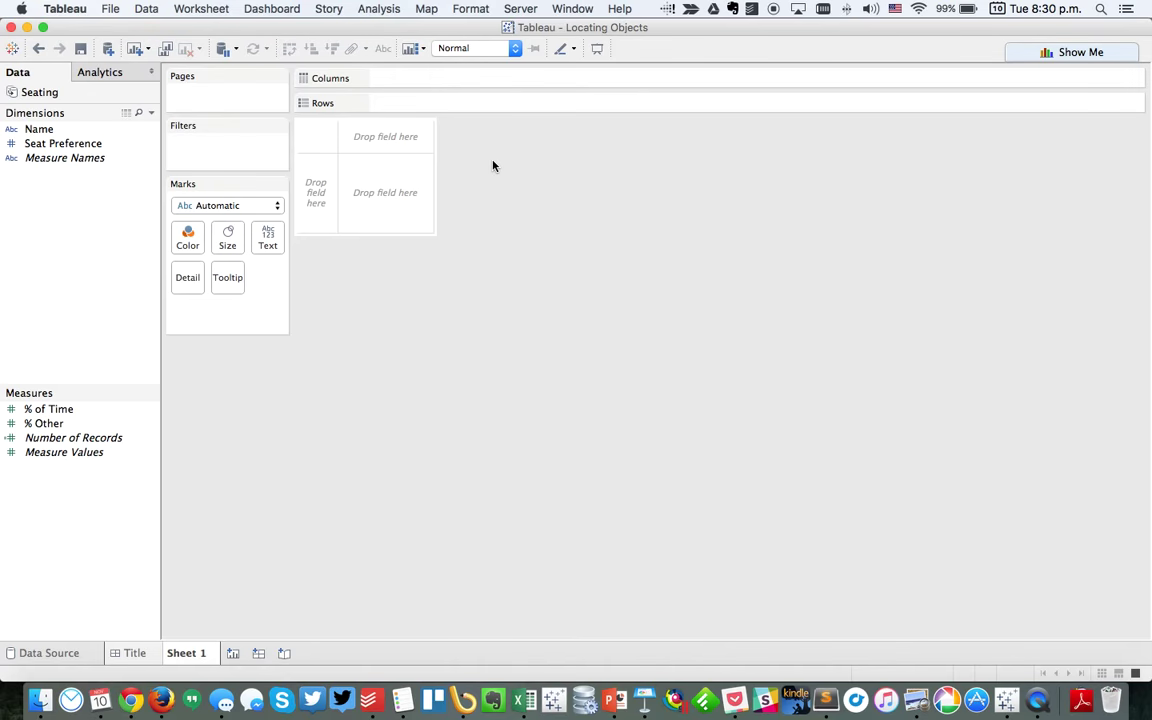
key(super+Tab)
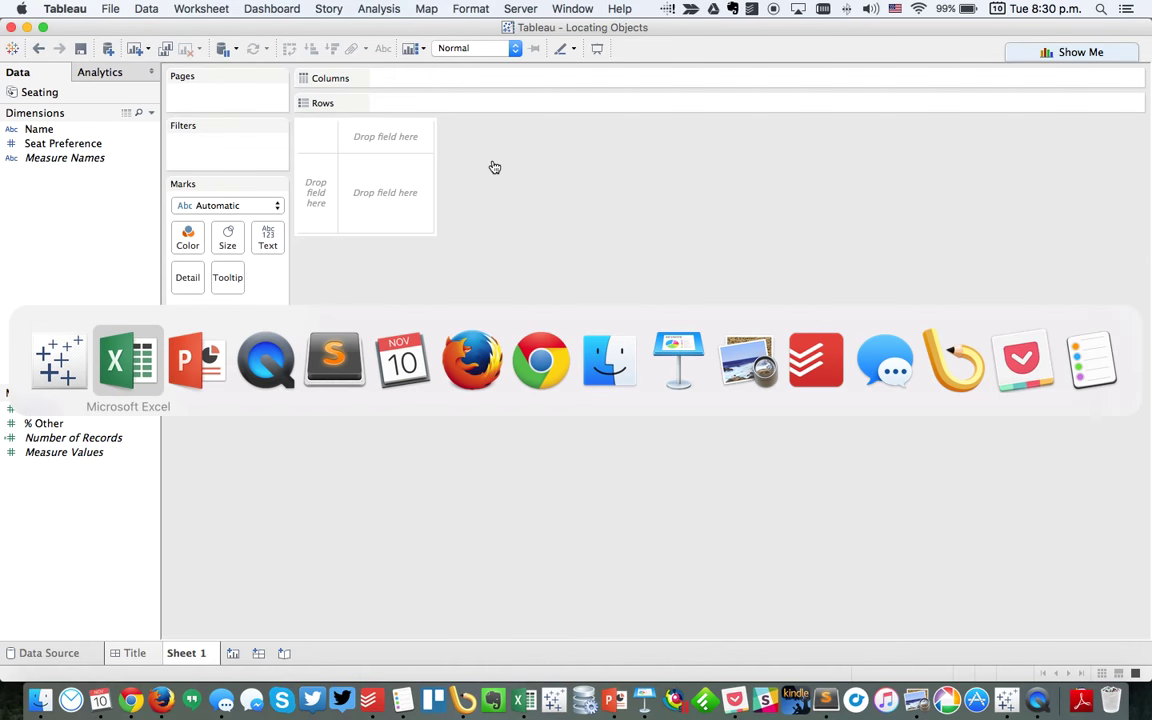
key(super+Tab)
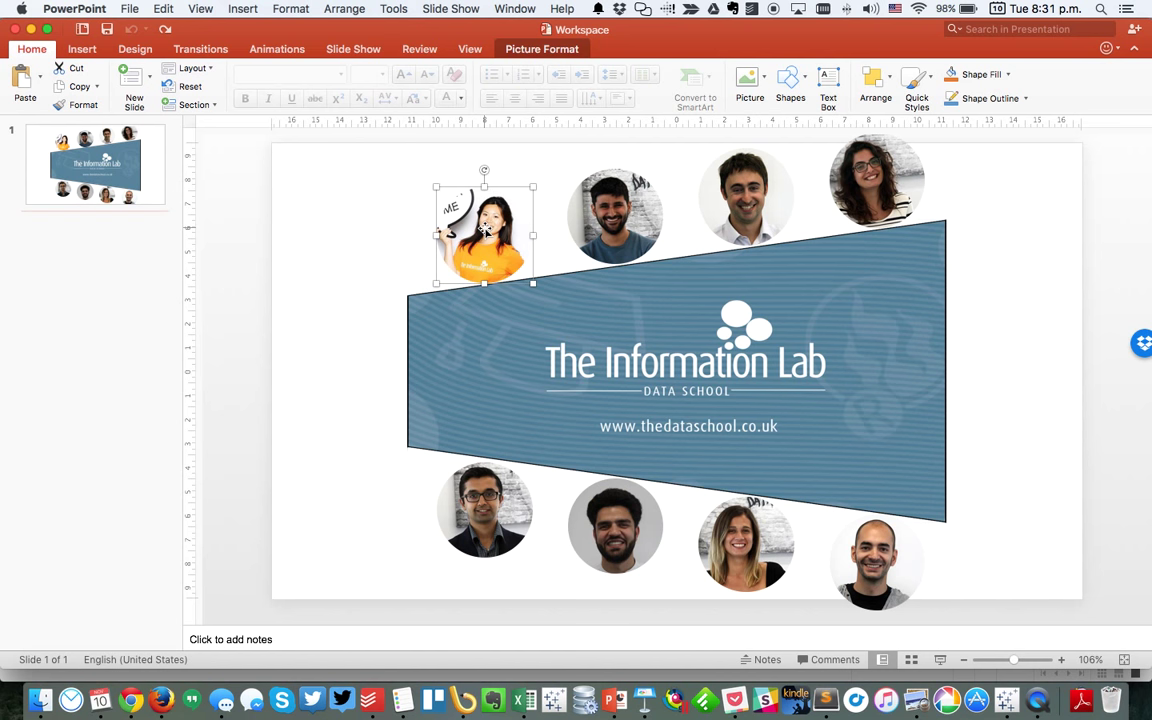
key(super+Tab)
key(super+Tab)
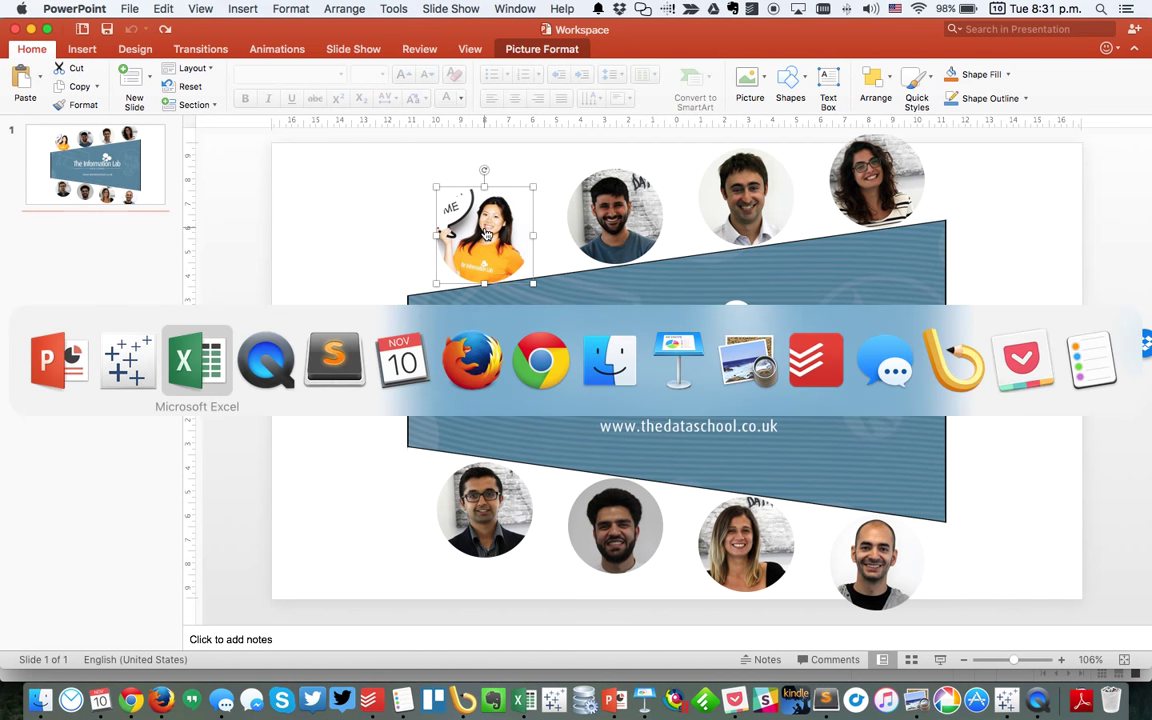
key(super+Tab)
key(super+Tab)
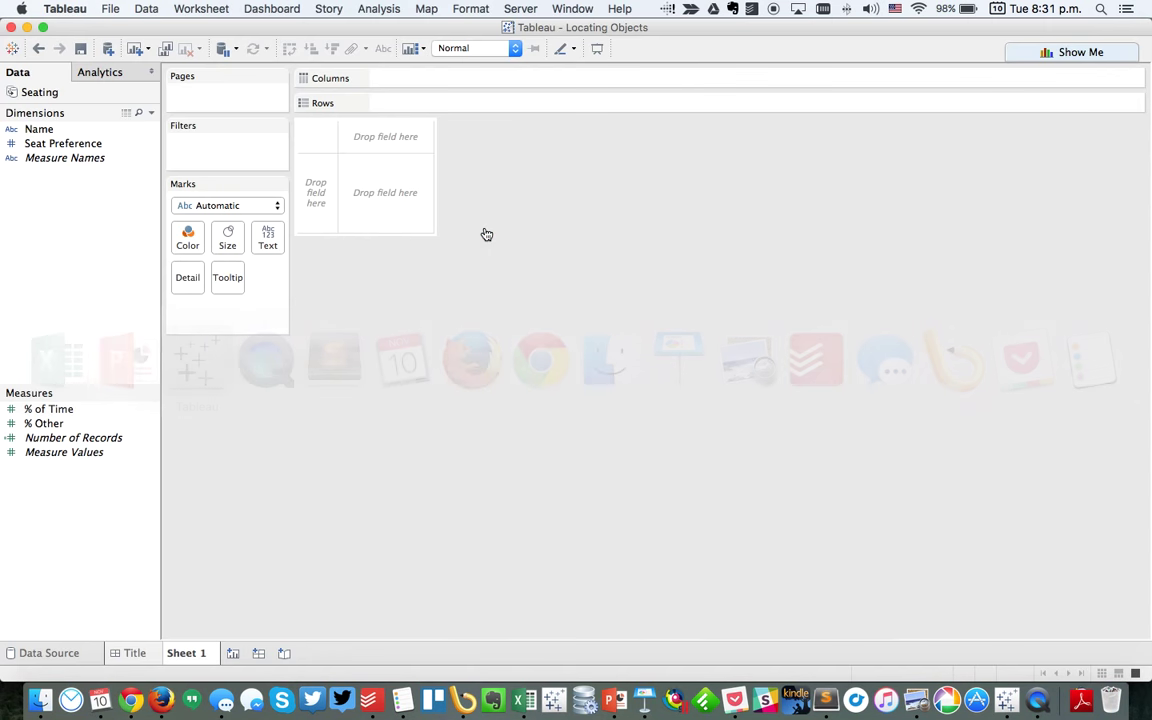
Create calculated field X starting CASE [Name], with Emily at -8 and Nicolo at -2.5.
right_click(83, 273)
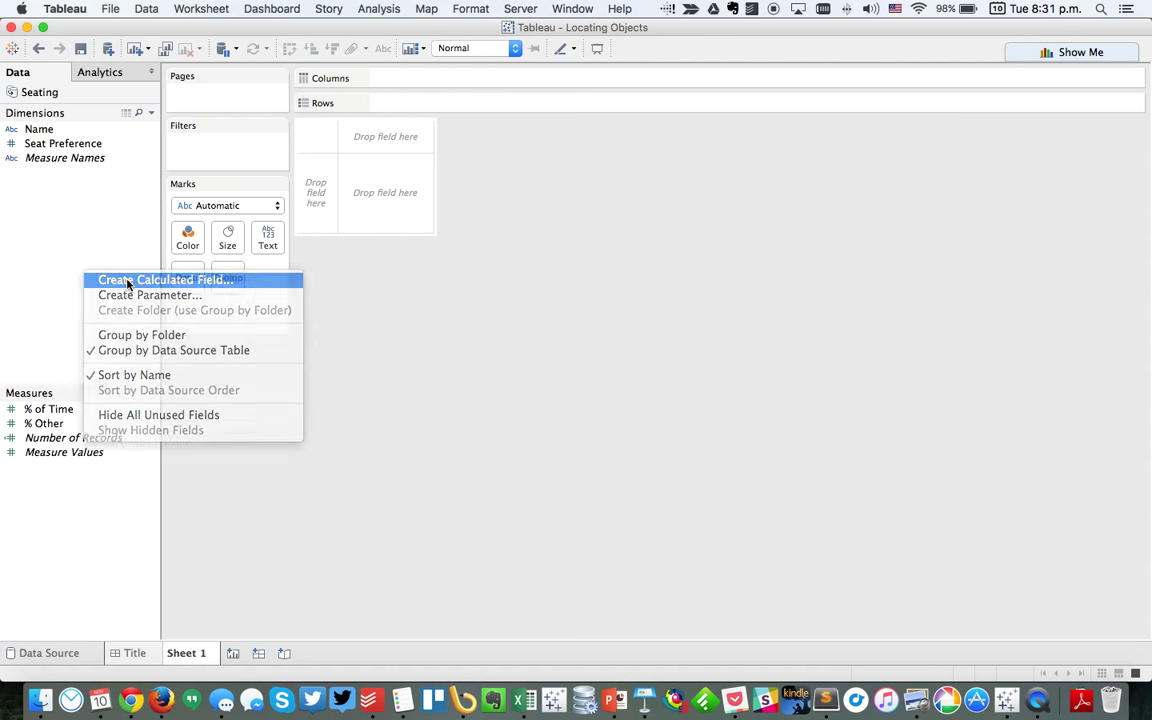
click(127, 281)
text(X)
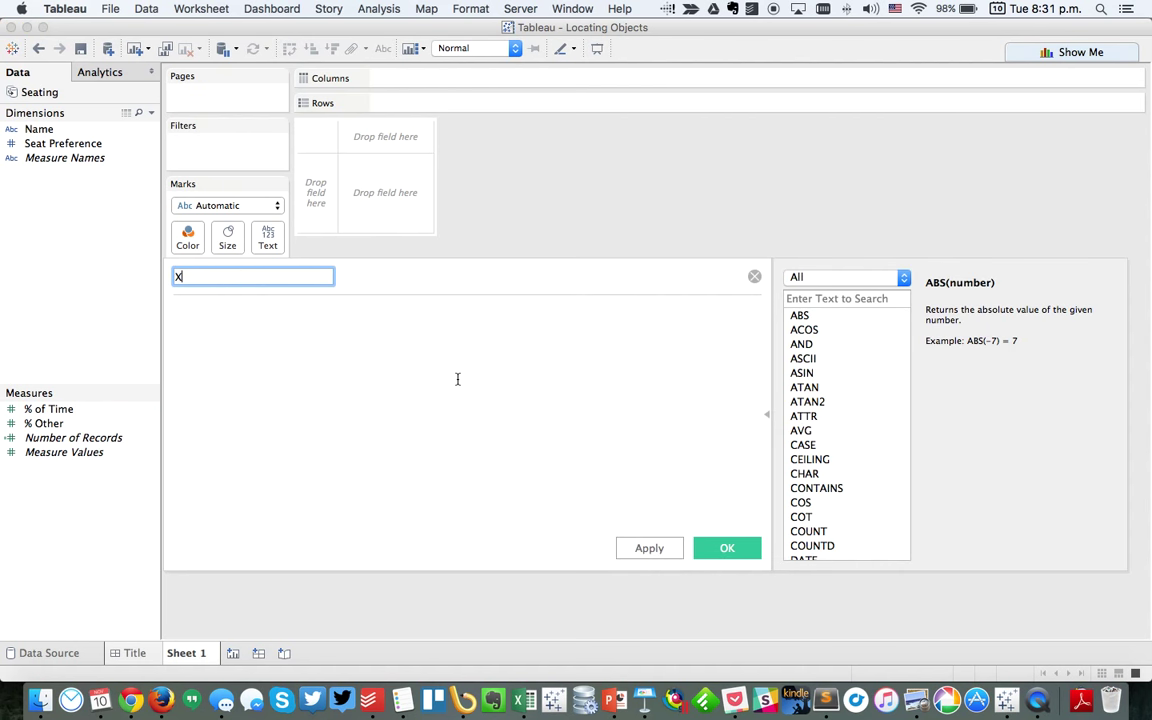
click(457, 379)
text(CASE [Name)
key(Return)
text(WHEN 'E)
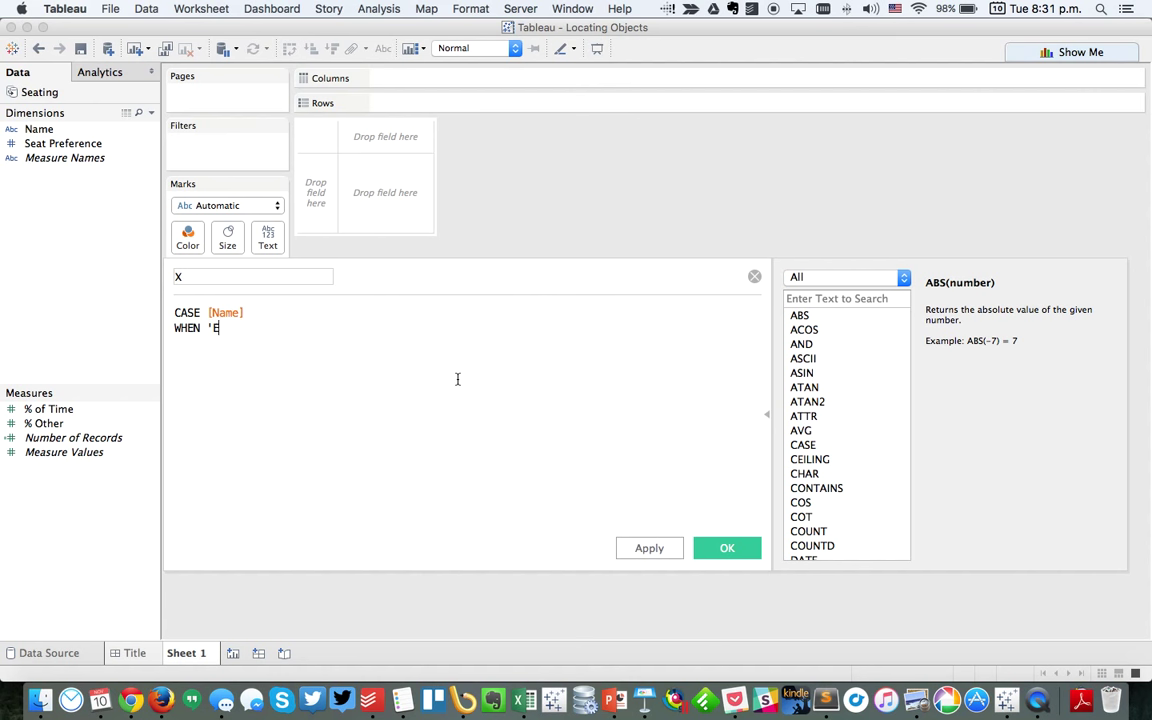
text(mily)
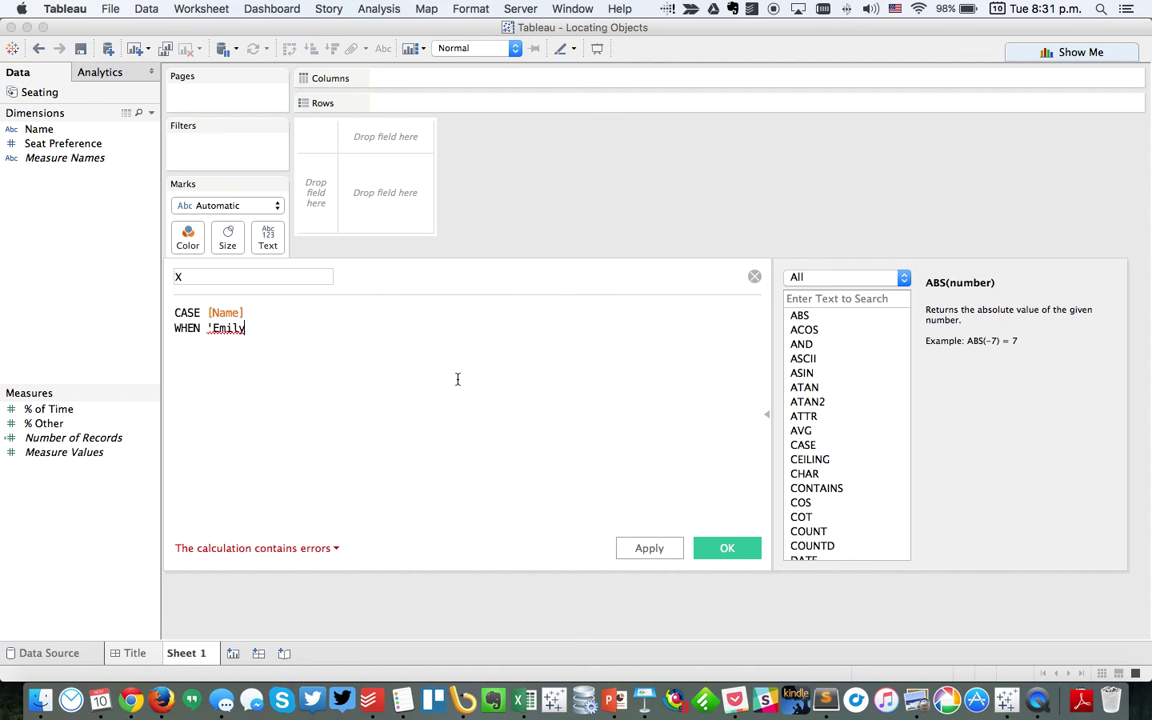
text(' THEN)
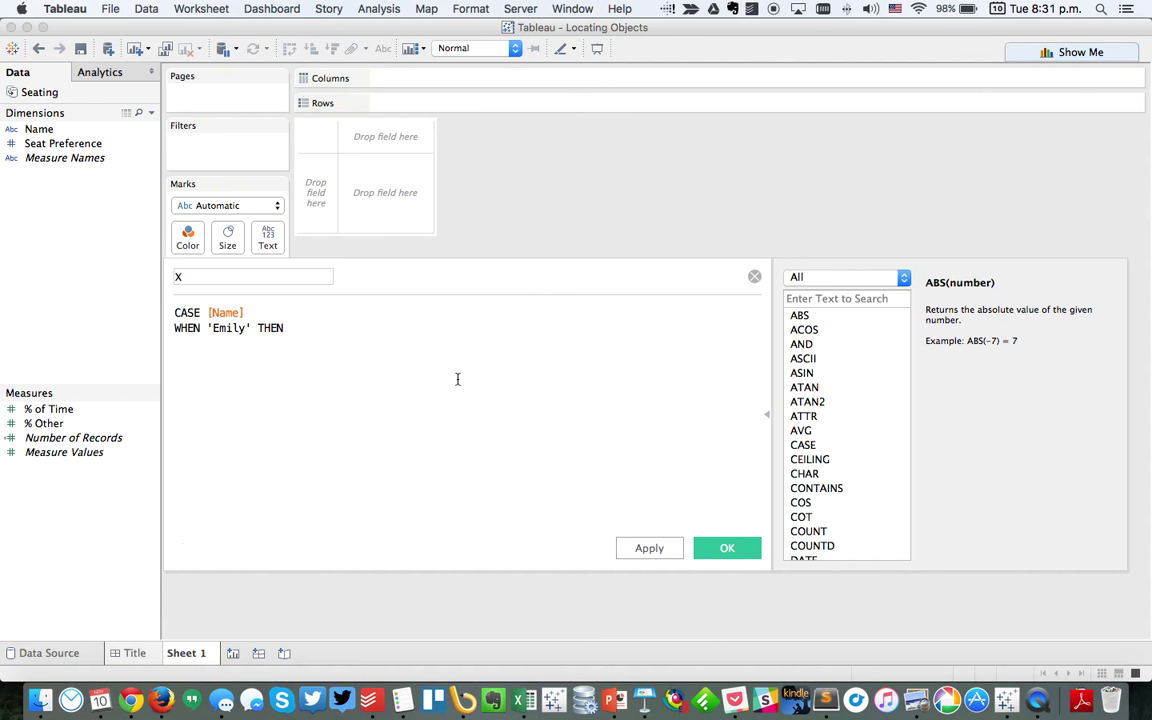
key(super+Tab)
key(super+Tab)
key(super+Tab)
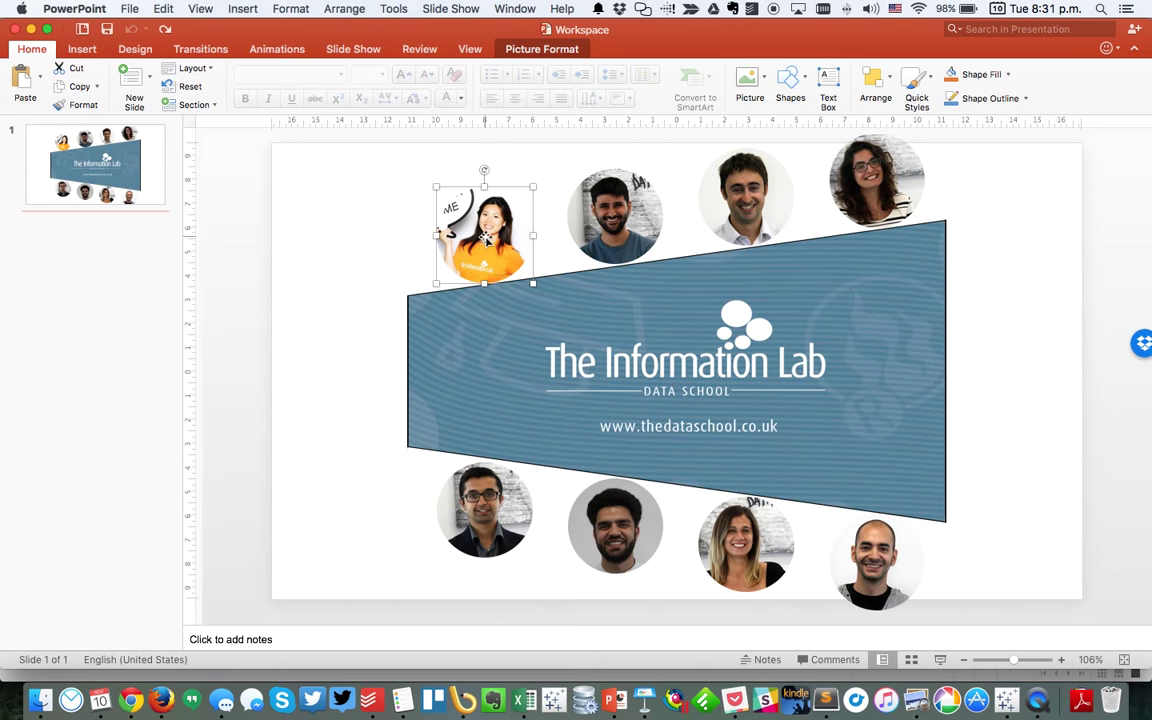
key(super+Tab)
key(super+Tab)
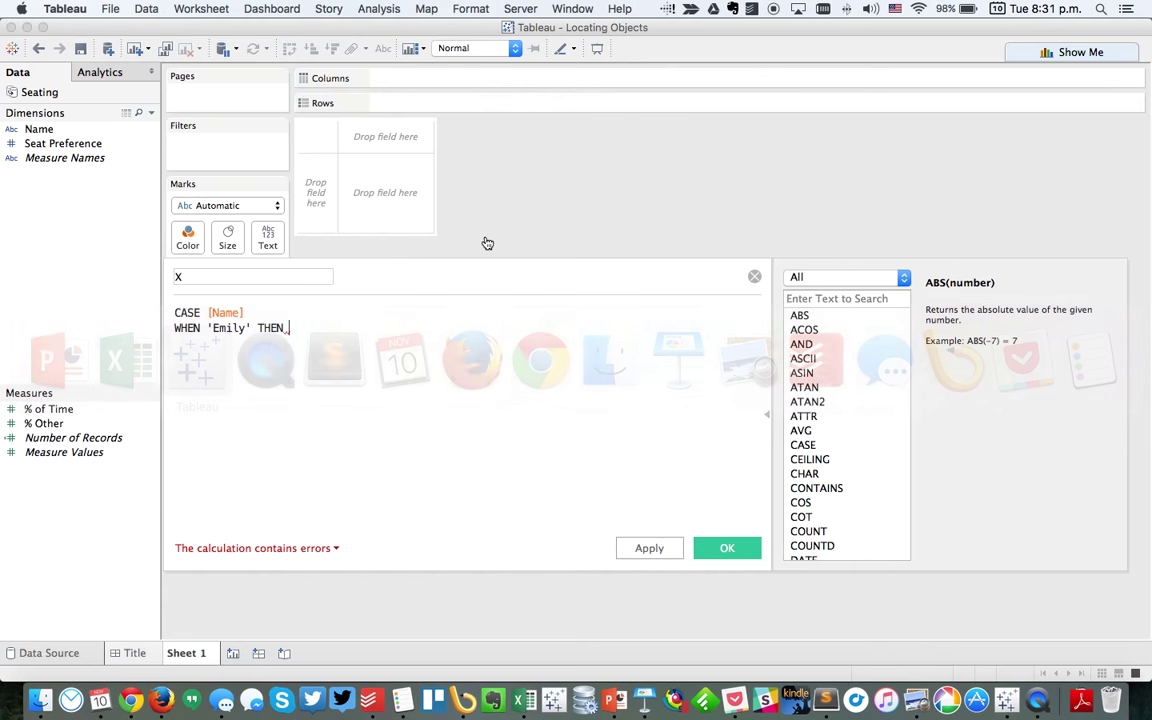
text(-)
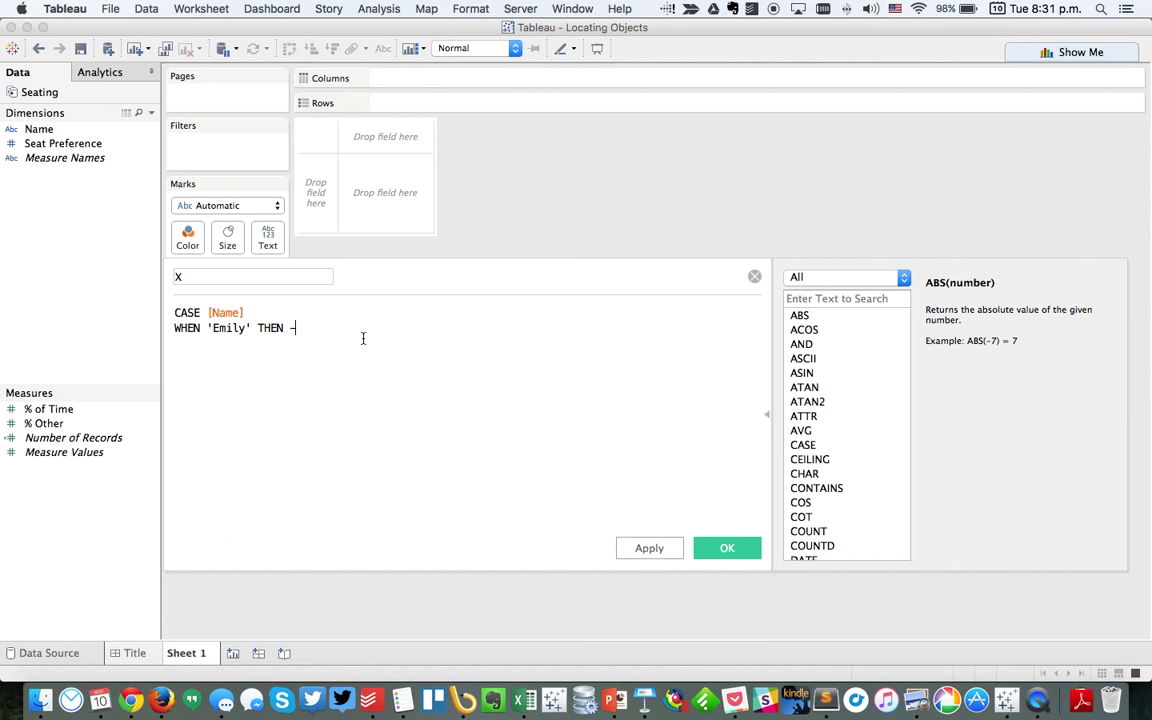
text(8 WHEN 'Nicolo' THEN)
key(super+Tab)
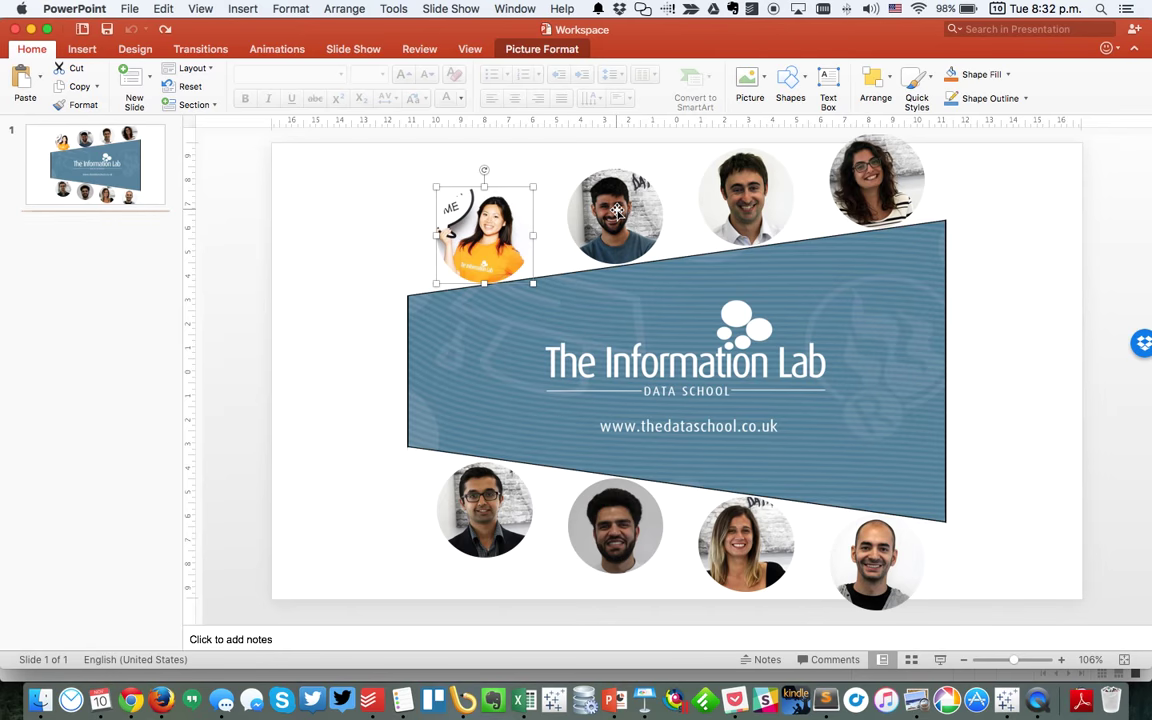
key(super+Tab)
text(-)
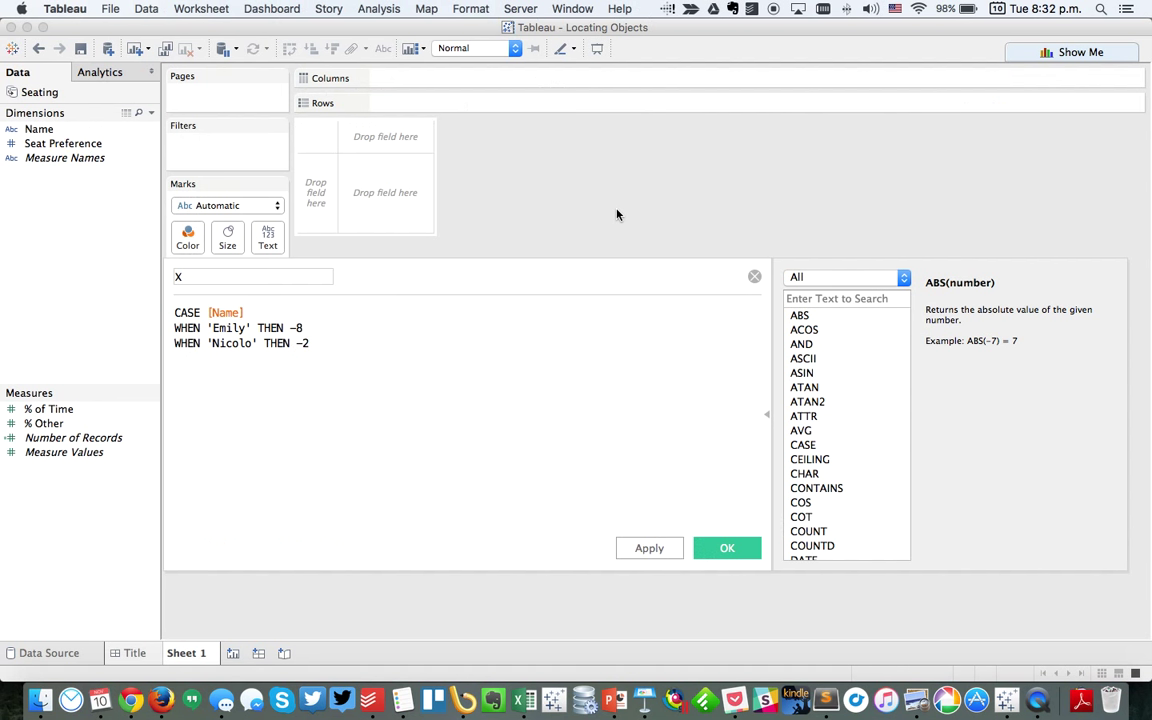
text(2.5)
Add WHEN lines placing Alex at 2.5 and Damiana at 8.
key(Return)
text(WHEN)
key(super+Tab)
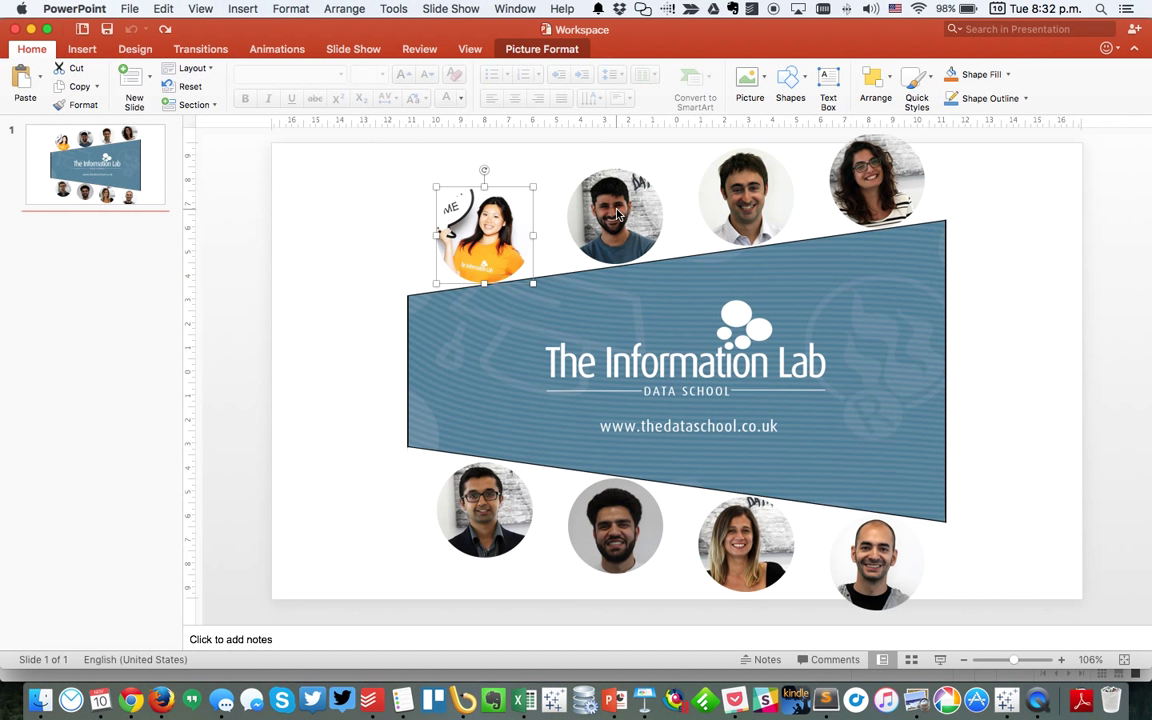
key(super+Tab)
text('Ale)
text(x THEN)
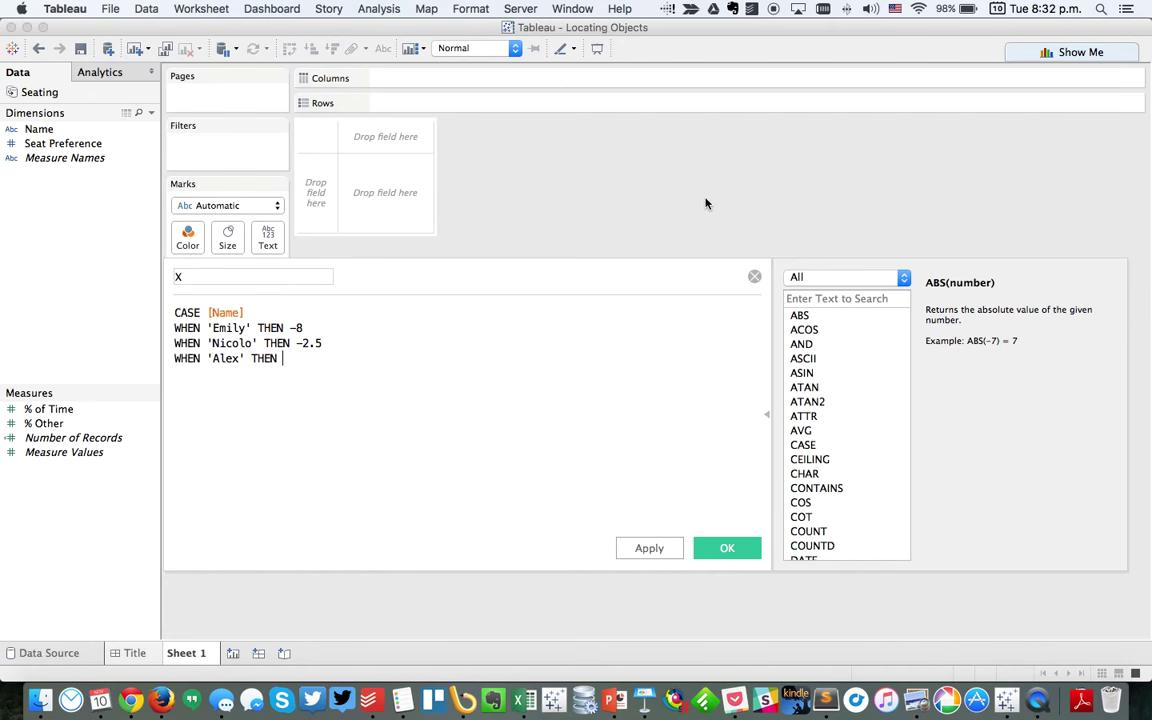
key(super+Tab)
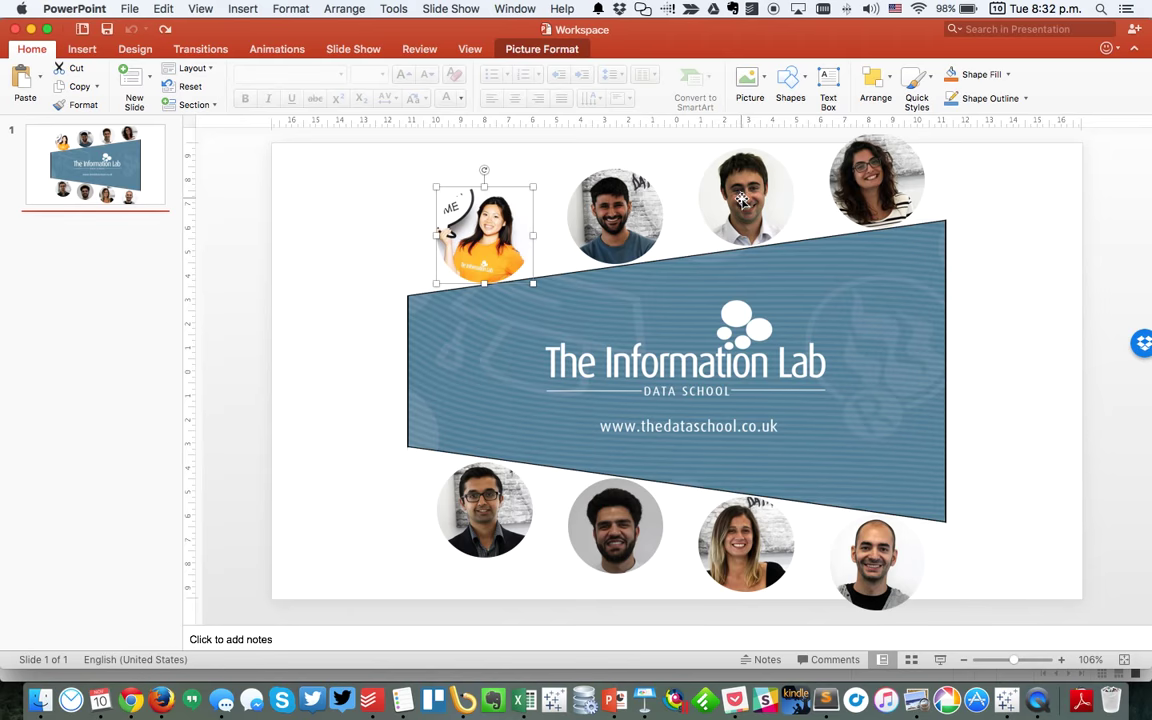
key(super+Tab)
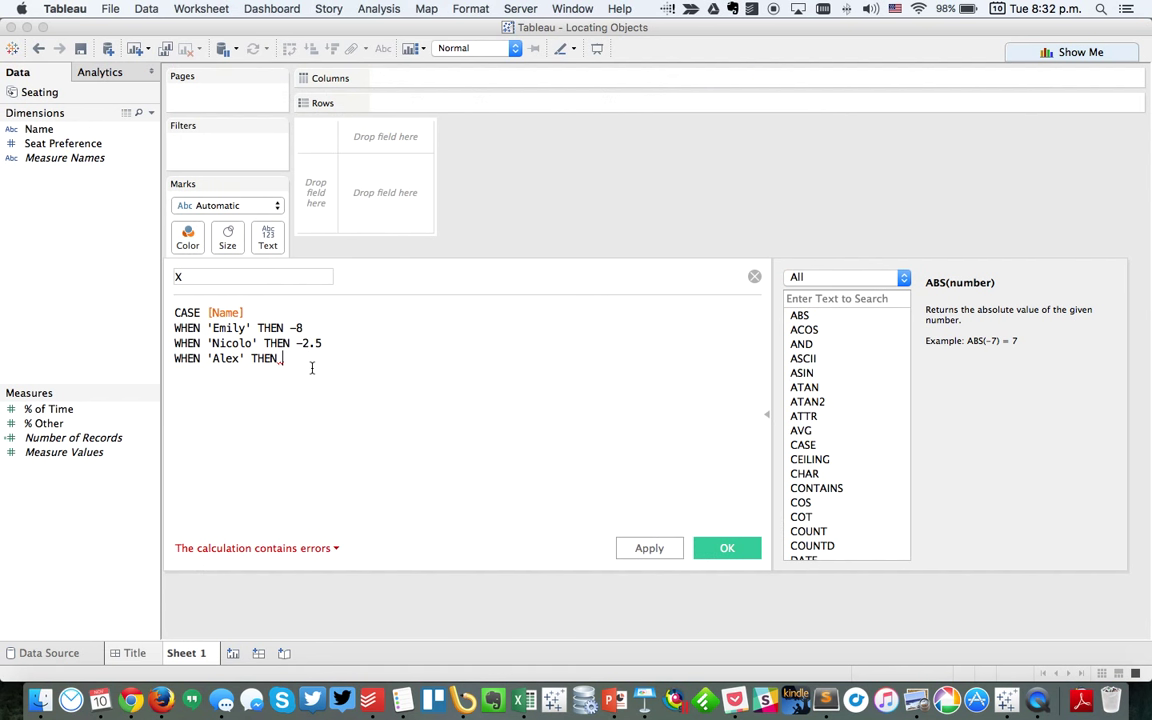
text(2)
text(WHEN )
text('Damiana)
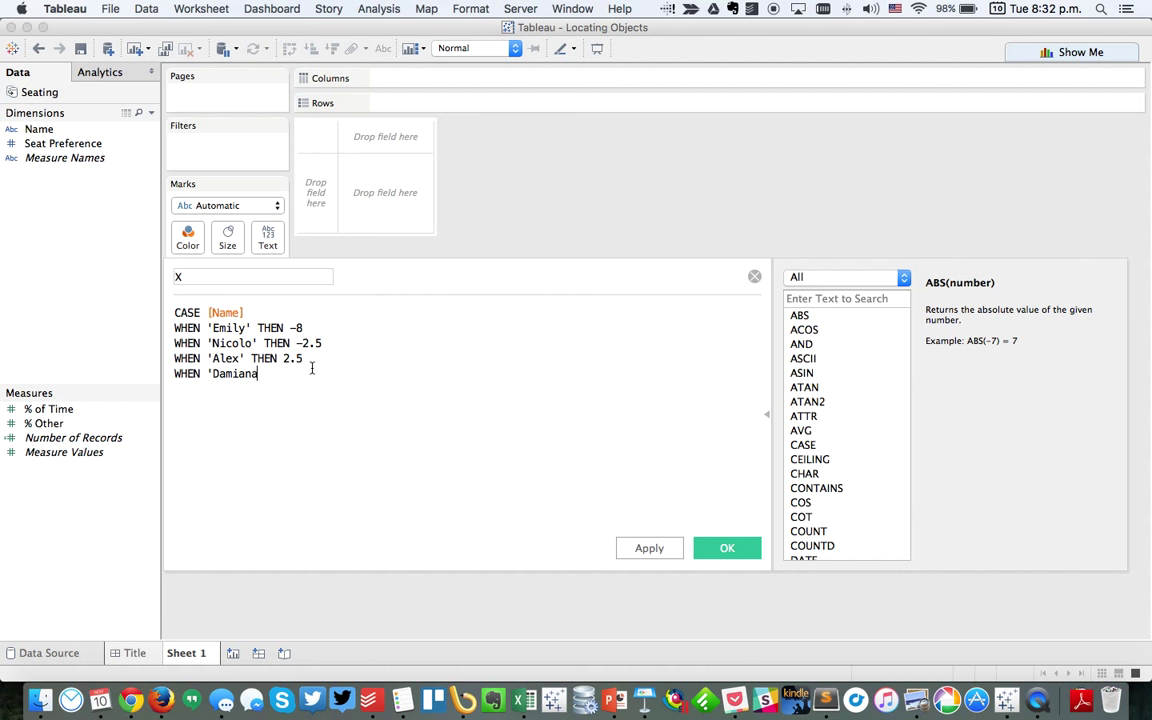
text(' THEN)
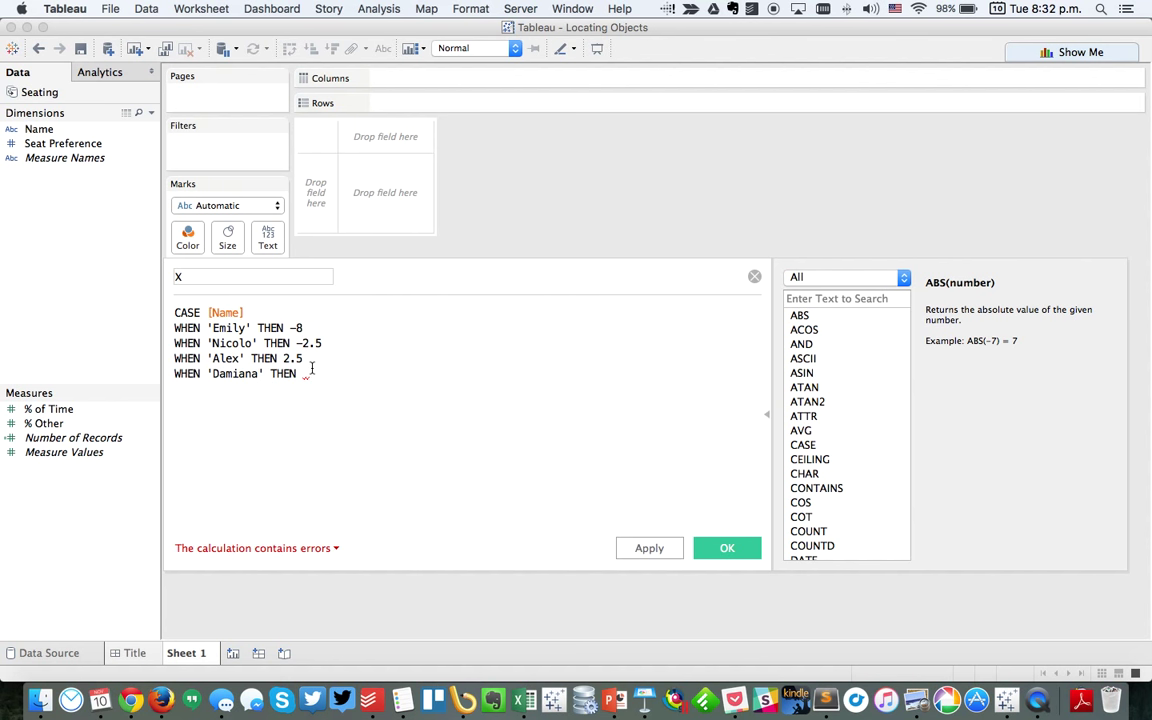
text(8)
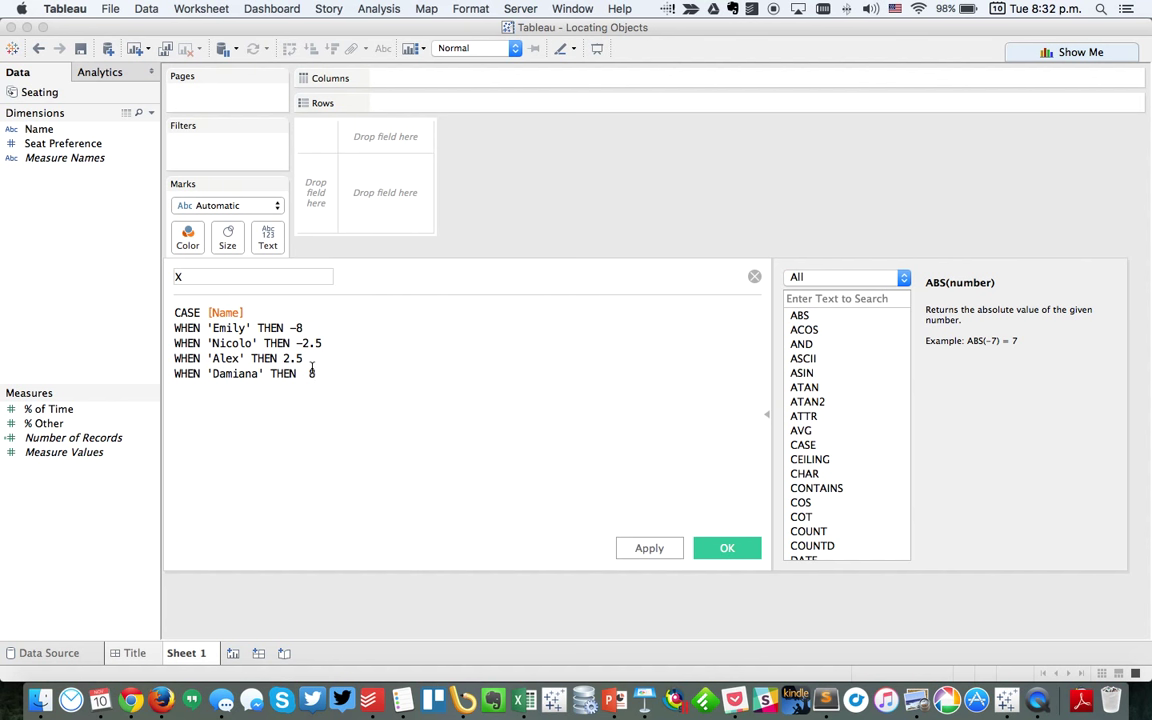
Duplicate the four WHEN lines for Ravi, Hash, Sasha and Pablo, end the CASE, and save X.
key(Up)
key(Up)
key(Up)
key(shift+Down)
key(shift+Down)
key(shift+Down)
key(shift+Down)
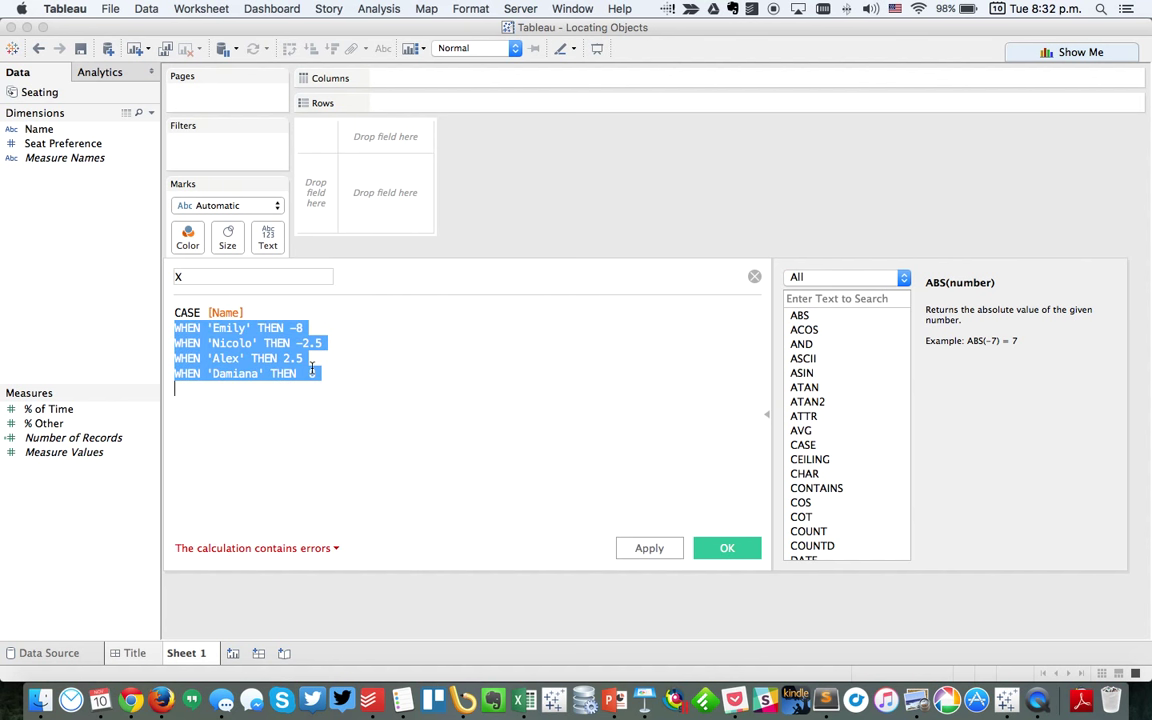
key(ctrl+c)
key(Right)
key(ctrl+v)
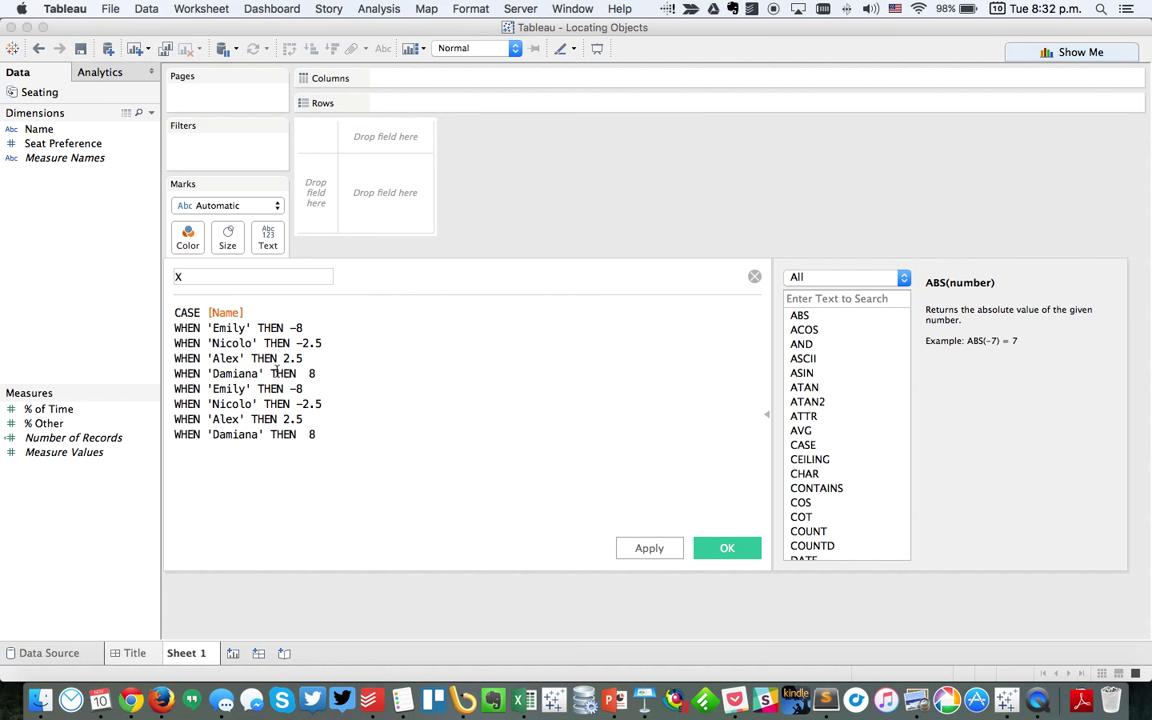
double_click(229, 389)
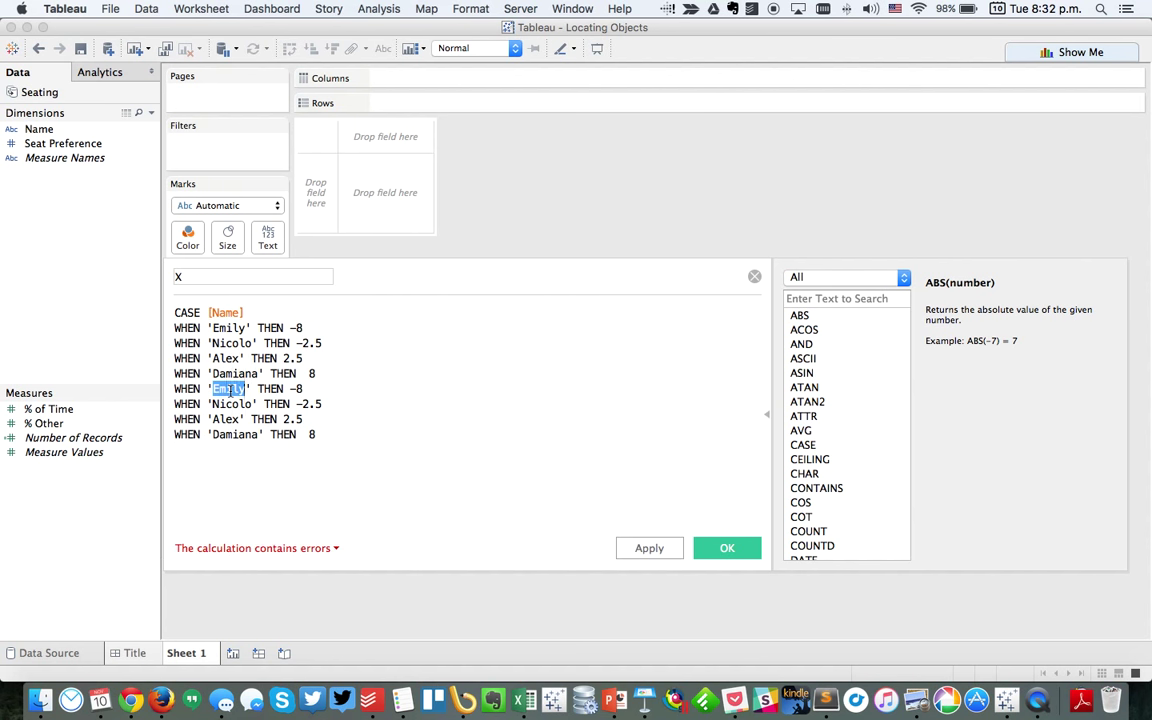
text(Ravi)
double_click(232, 404)
text(Hash)
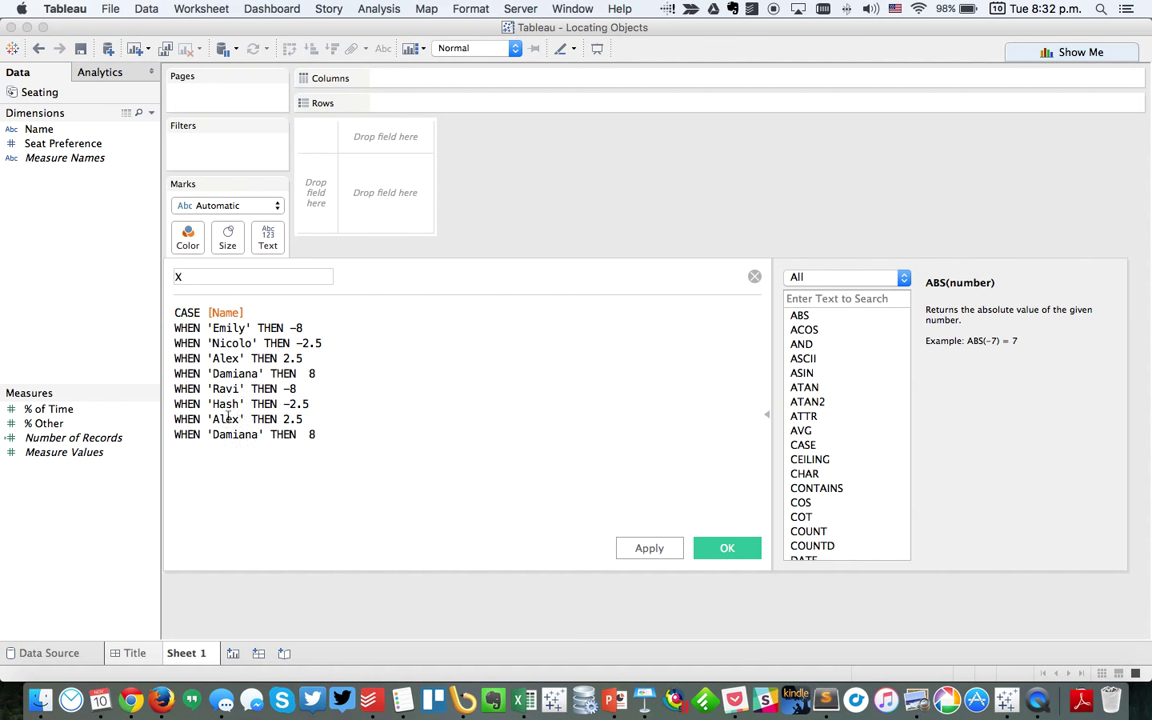
double_click(227, 419)
text(Sasha)
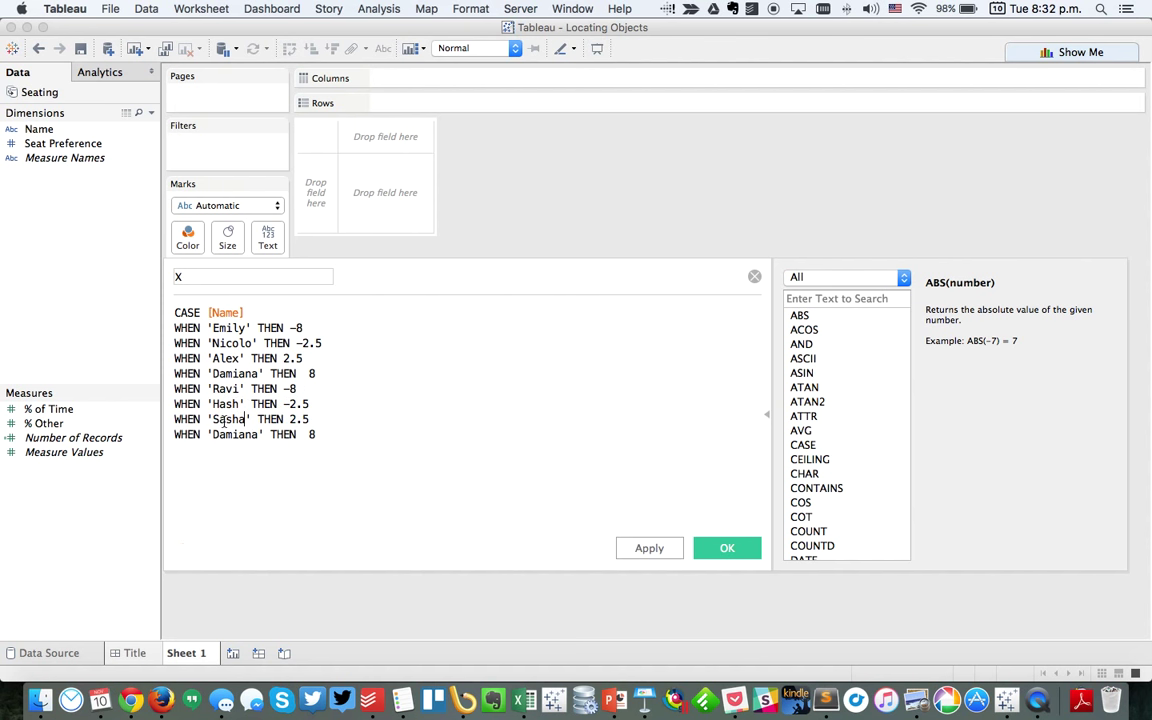
double_click(224, 434)
text(Pablo)
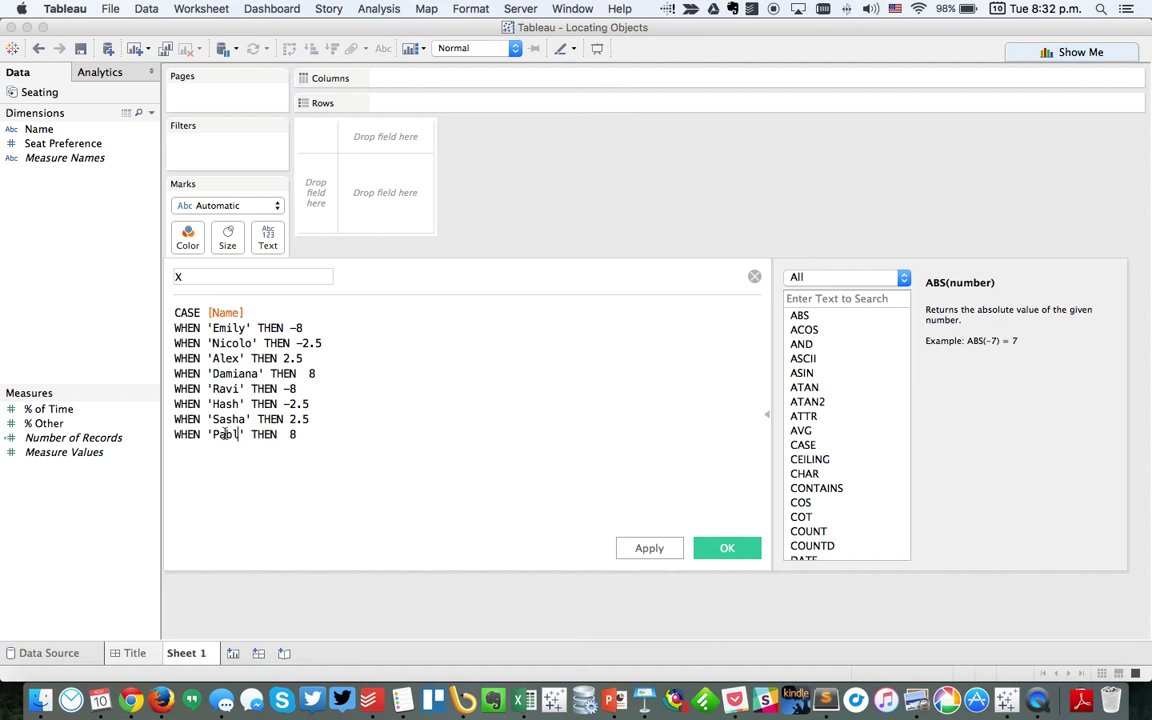
text(END)
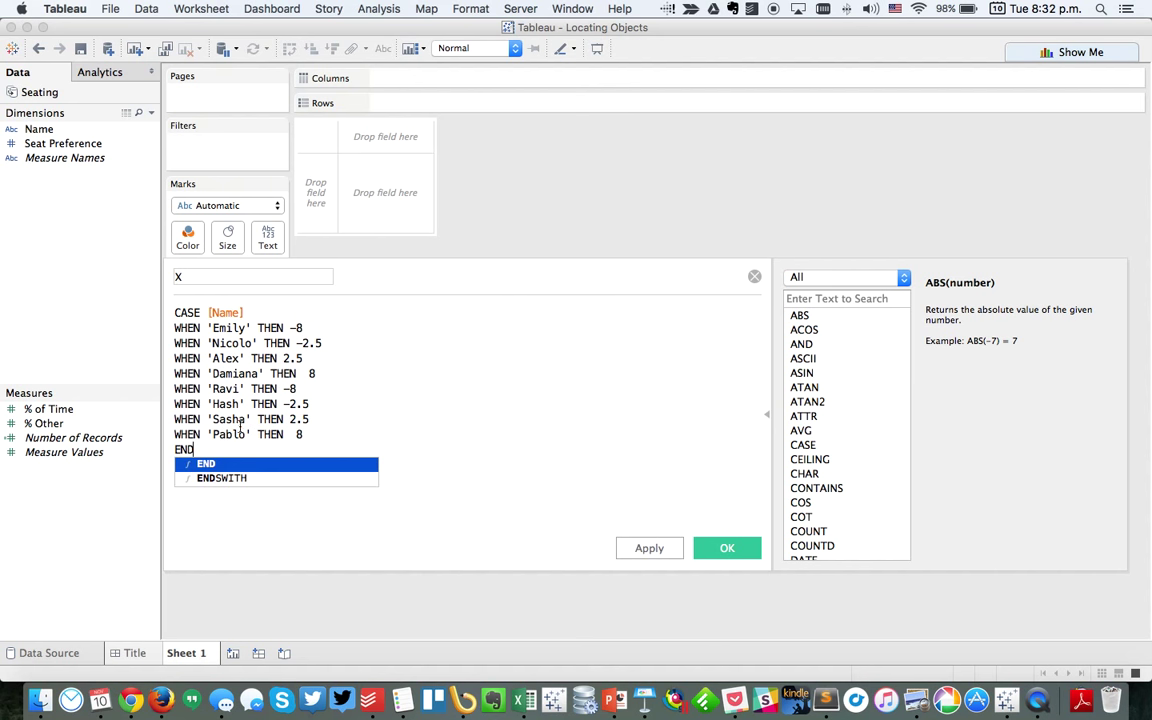
click(724, 548)
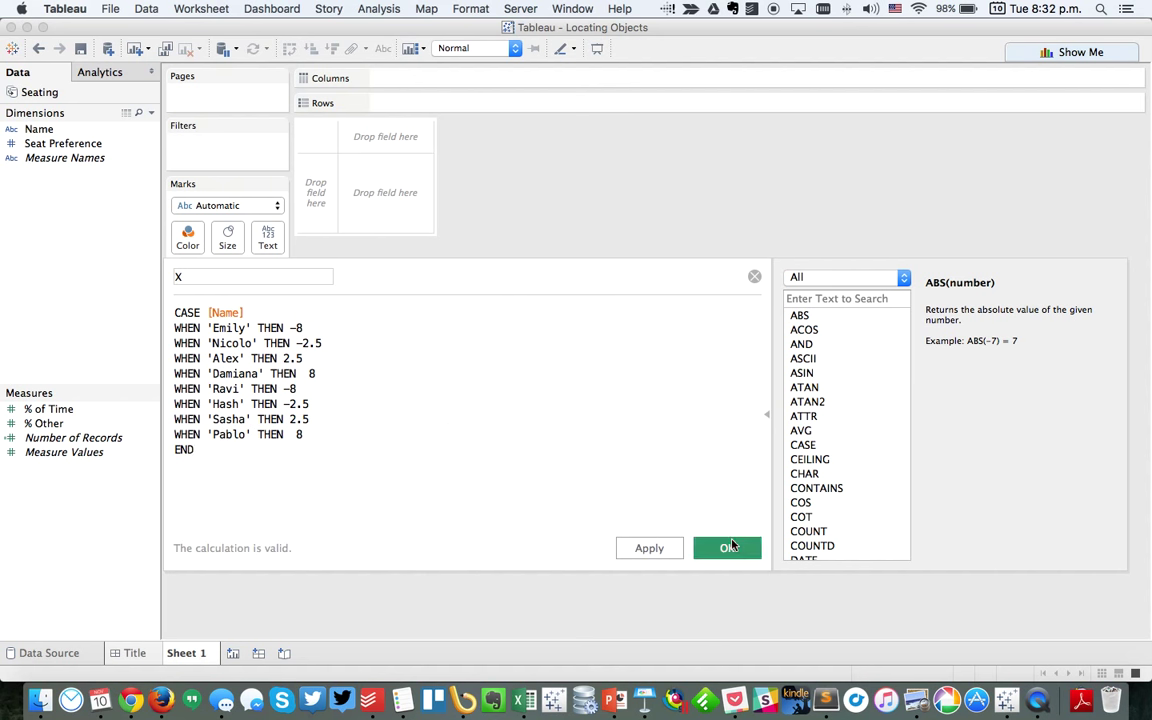
Duplicate the X measure and open the copy, clearing its name for the Y field.
right_click(22, 438)
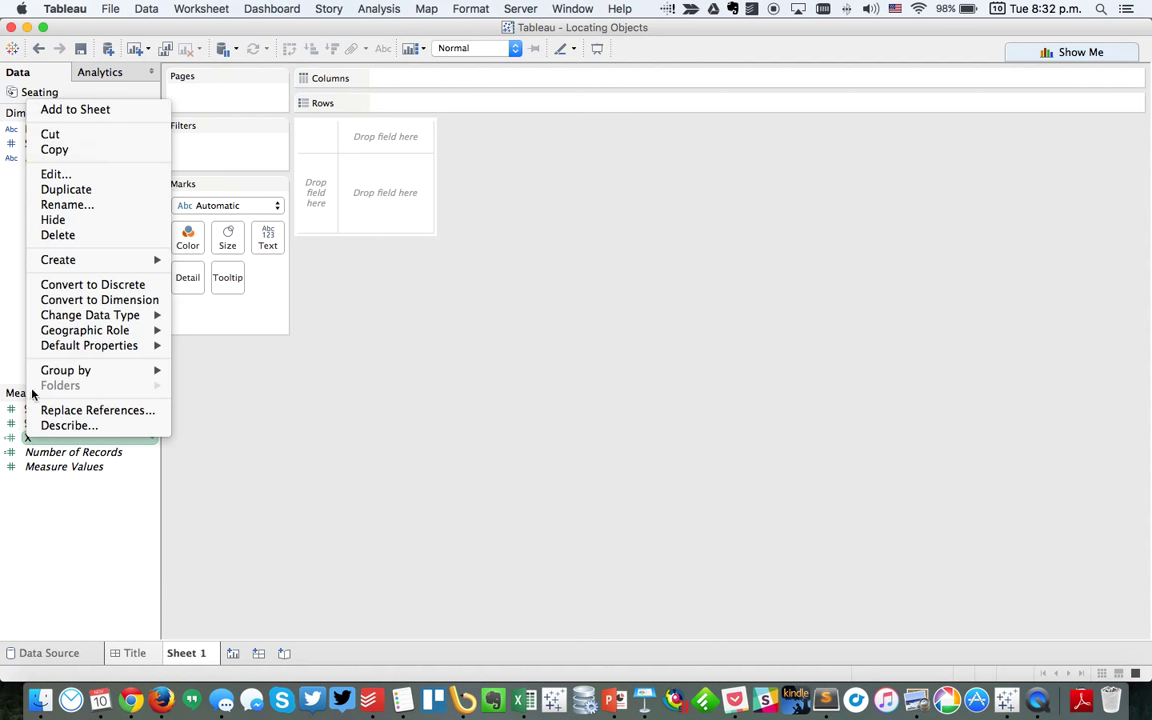
click(71, 190)
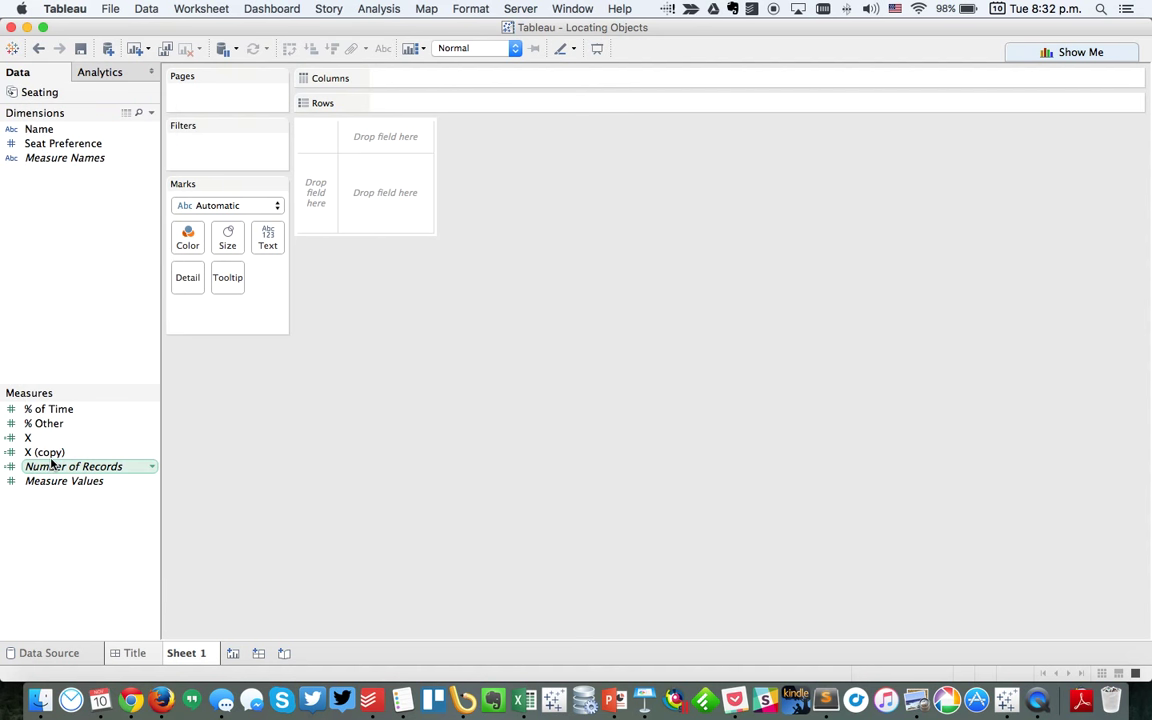
right_click(50, 452)
click(84, 185)
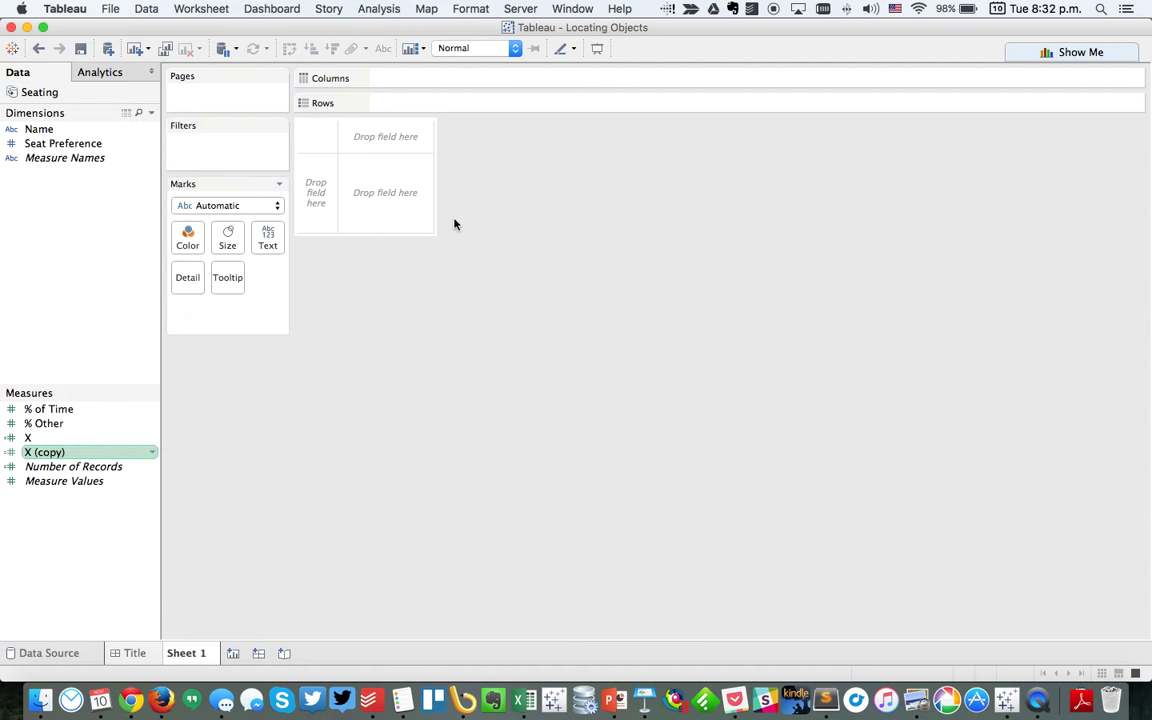
drag(231, 278, 127, 275)
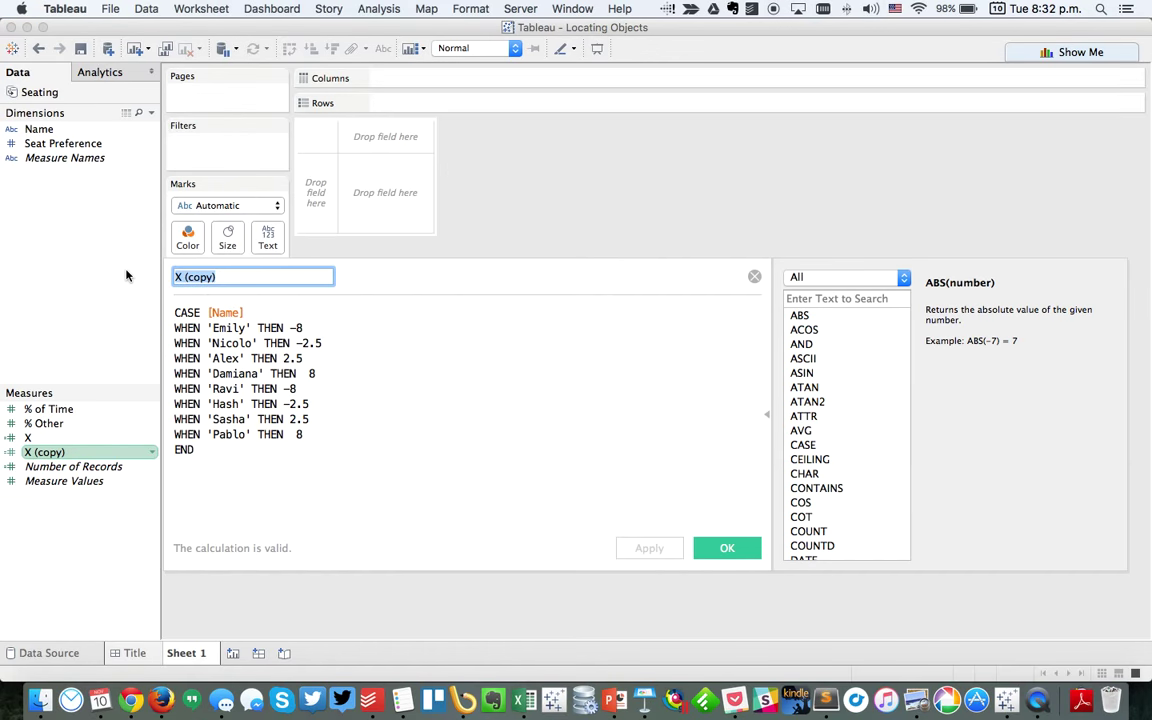
key(BackSpace)
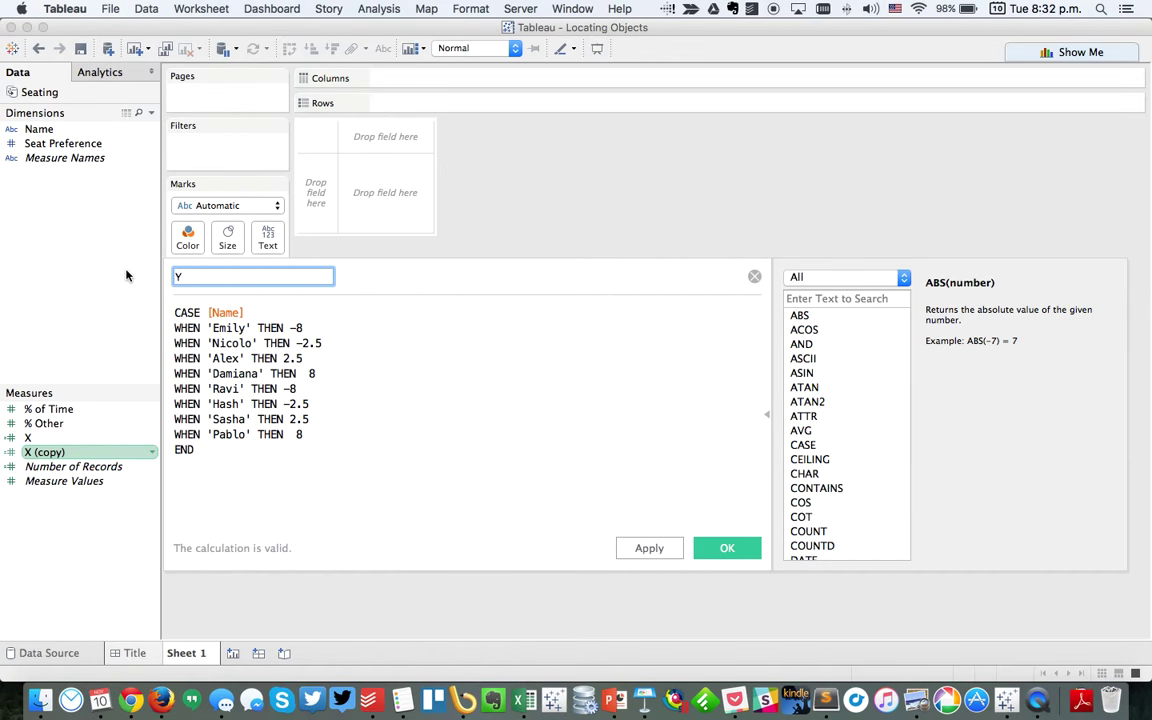
key(super+Tab)
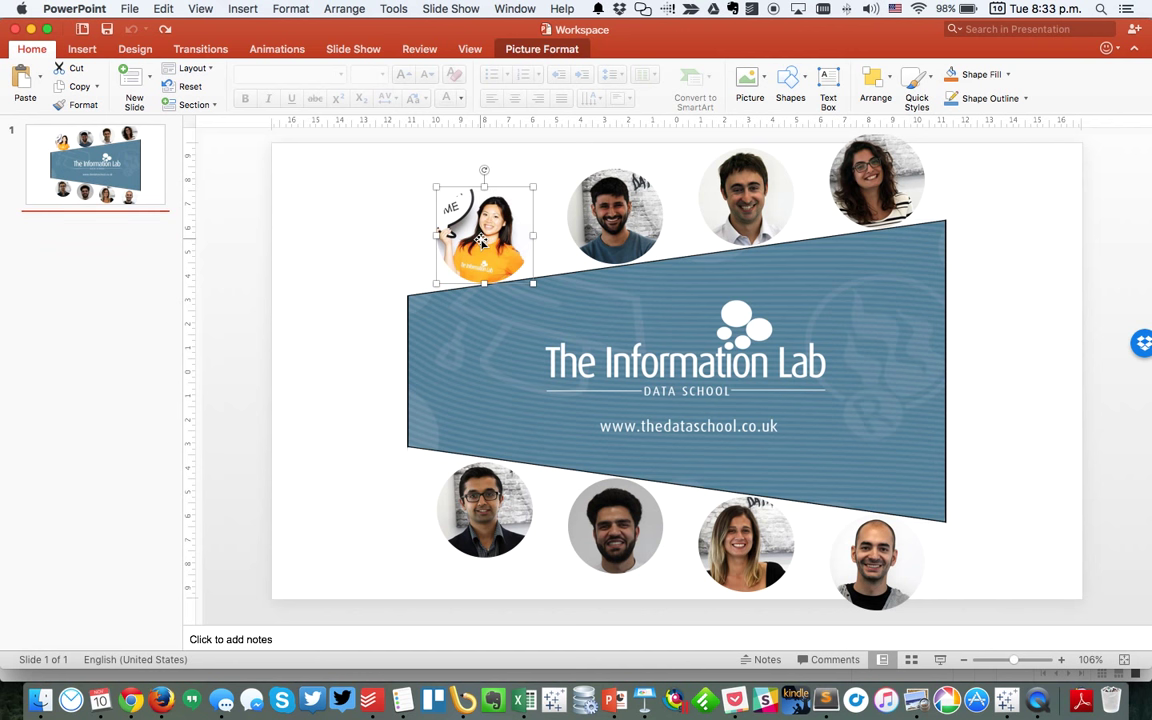
key(super+Tab)
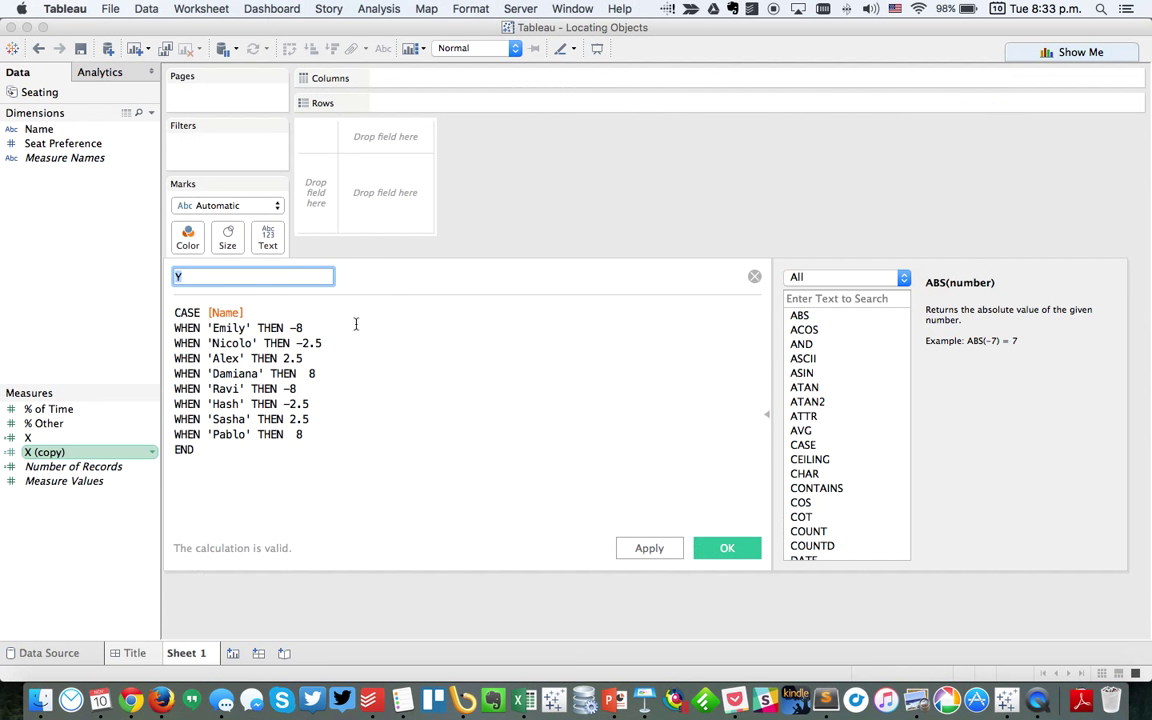
Replace the first Y values with vertical positions, starting with 5.5 on the first line.
click(310, 328)
key(BackSpace)
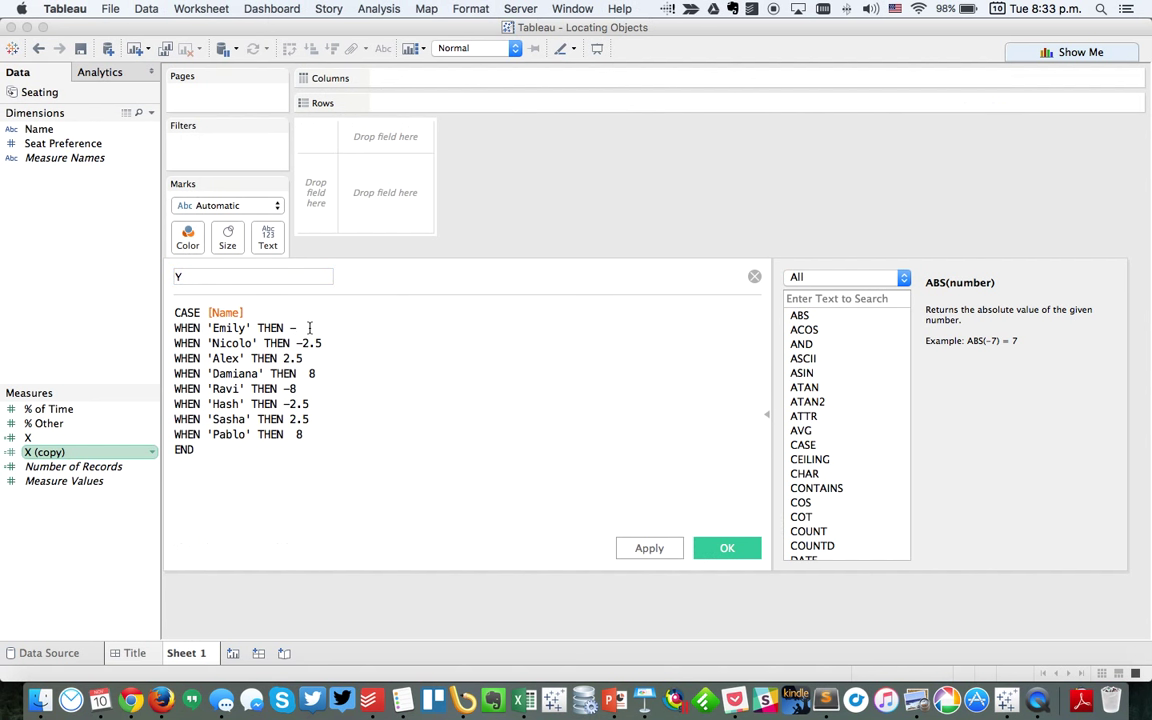
key(BackSpace)
key(BackSpace)
text(5.5)
click(298, 389)
key(BackSpace)
text(5)
key(super+Tab)
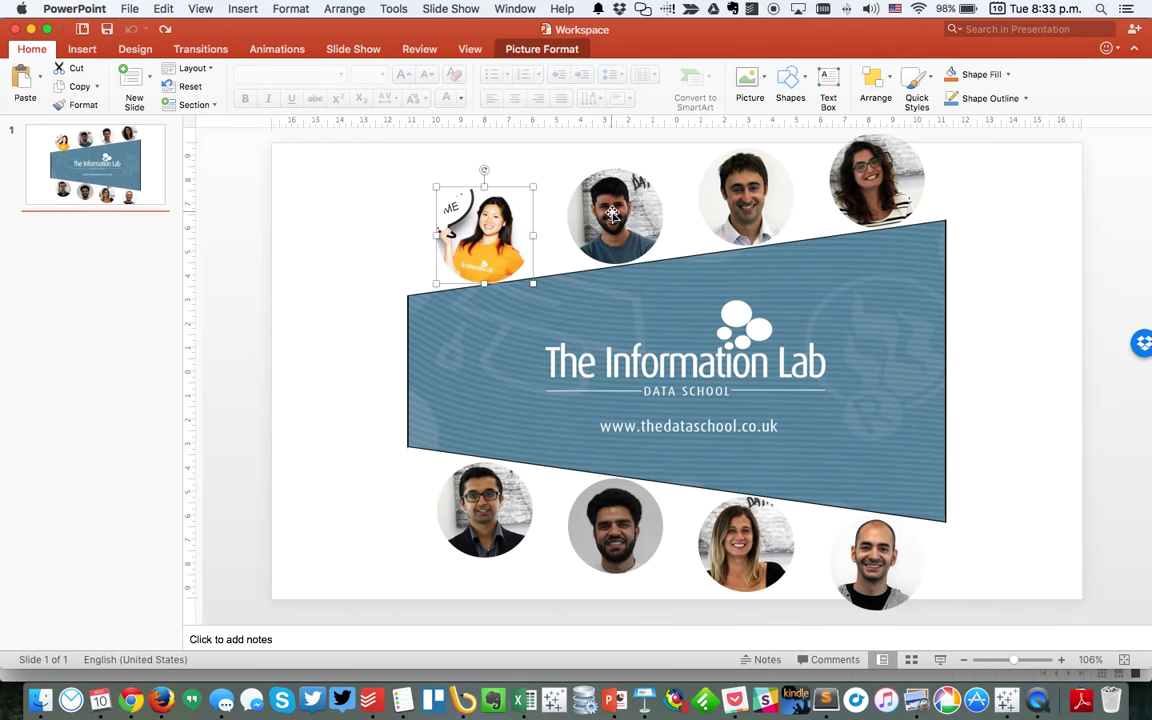
key(super+Tab)
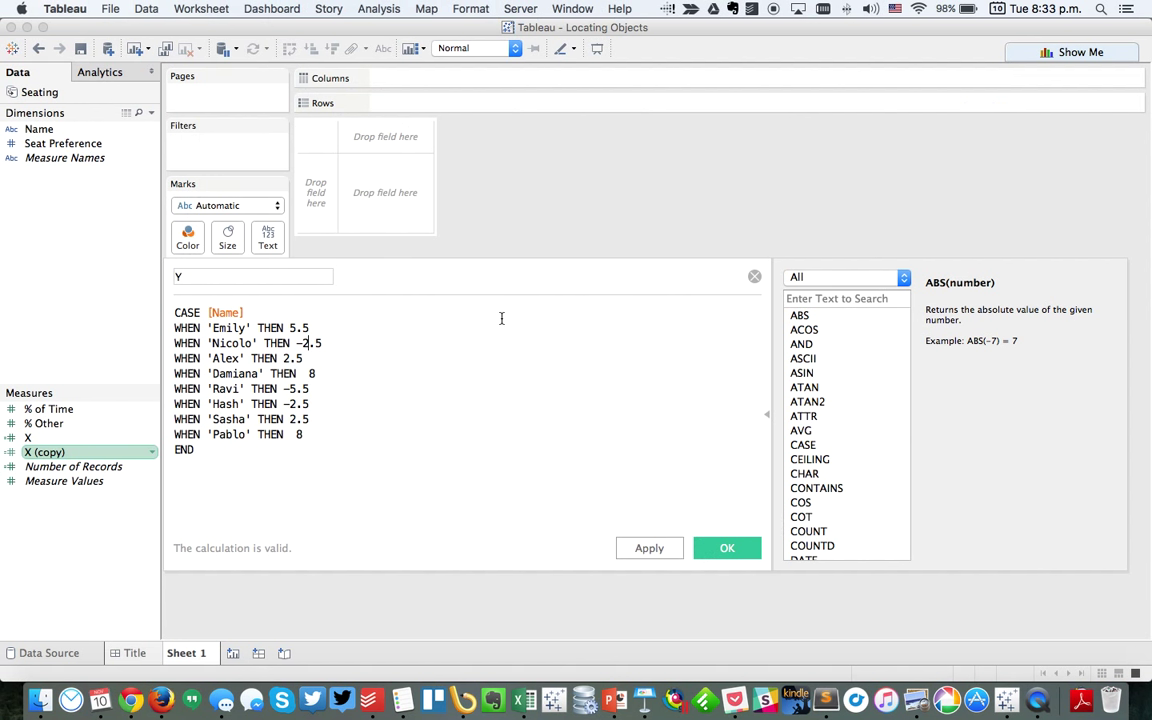
text(6)
key(BackSpace)
key(BackSpace)
key(BackSpace)
text(7)
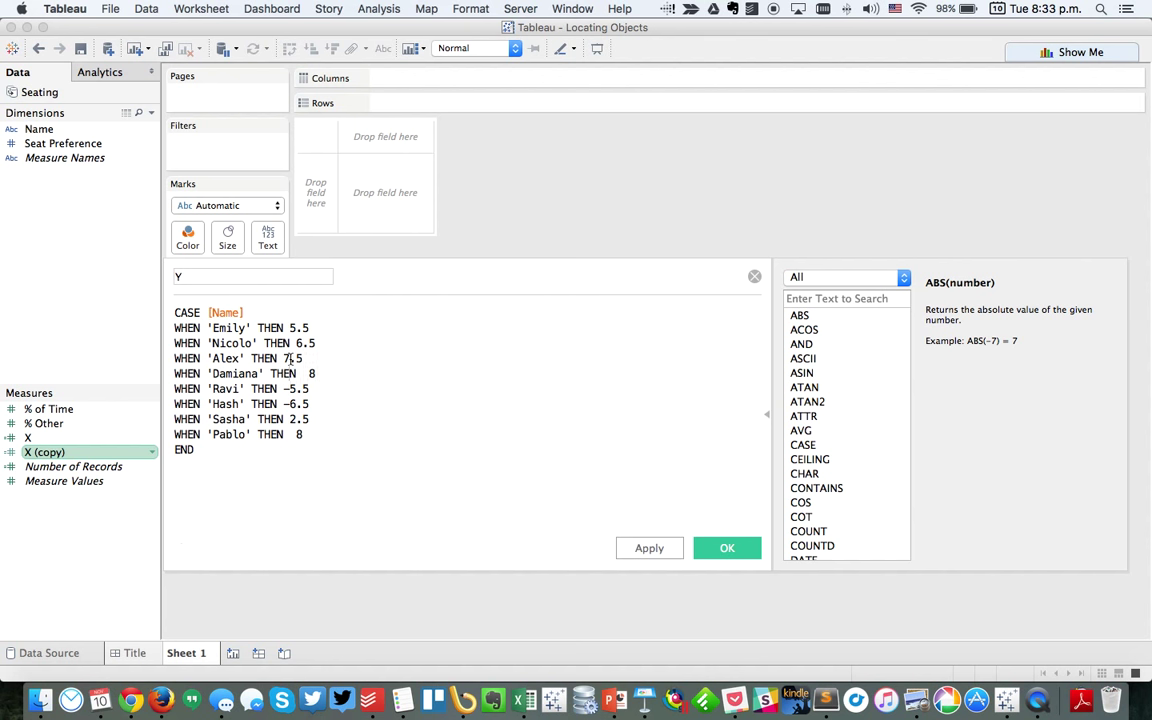
Set the remaining Y values, including 8.5 and -7, and save the calculation.
key(Right)
key(Right)
text(.)
key(shift+Left)
text(5)
key(Down)
key(shift+Left)
key(shift+Left)
key(shift+Left)
text(-7)
key(shift+Left)
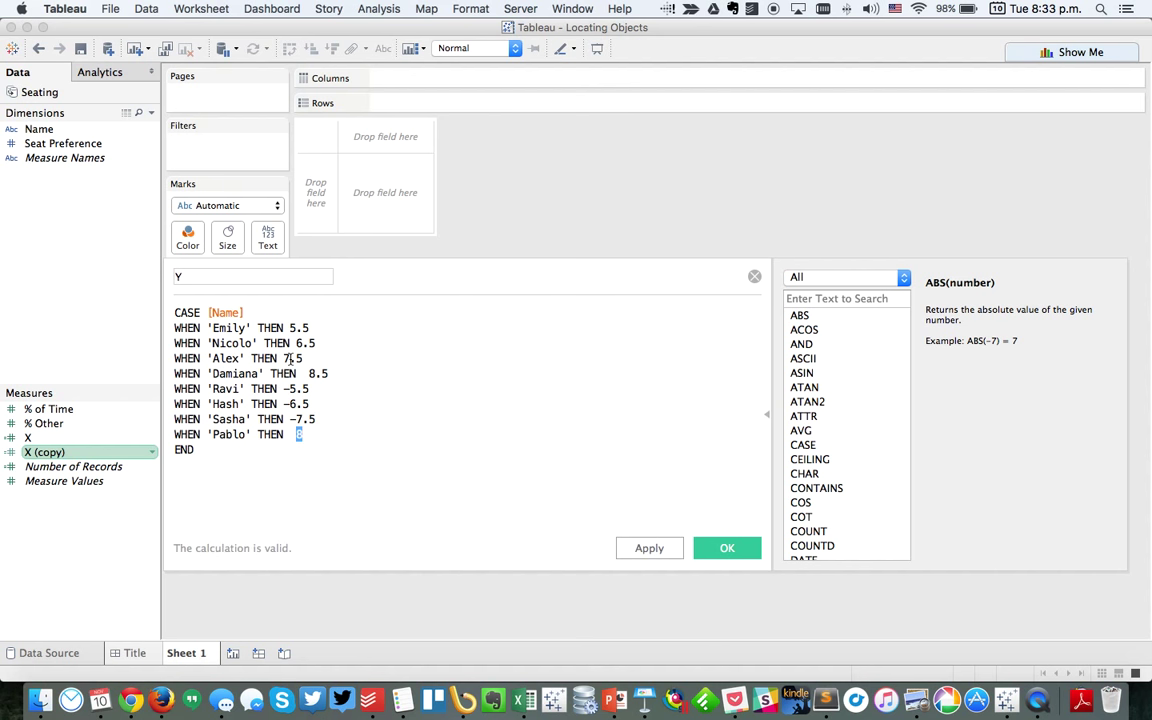
text(-8.5)
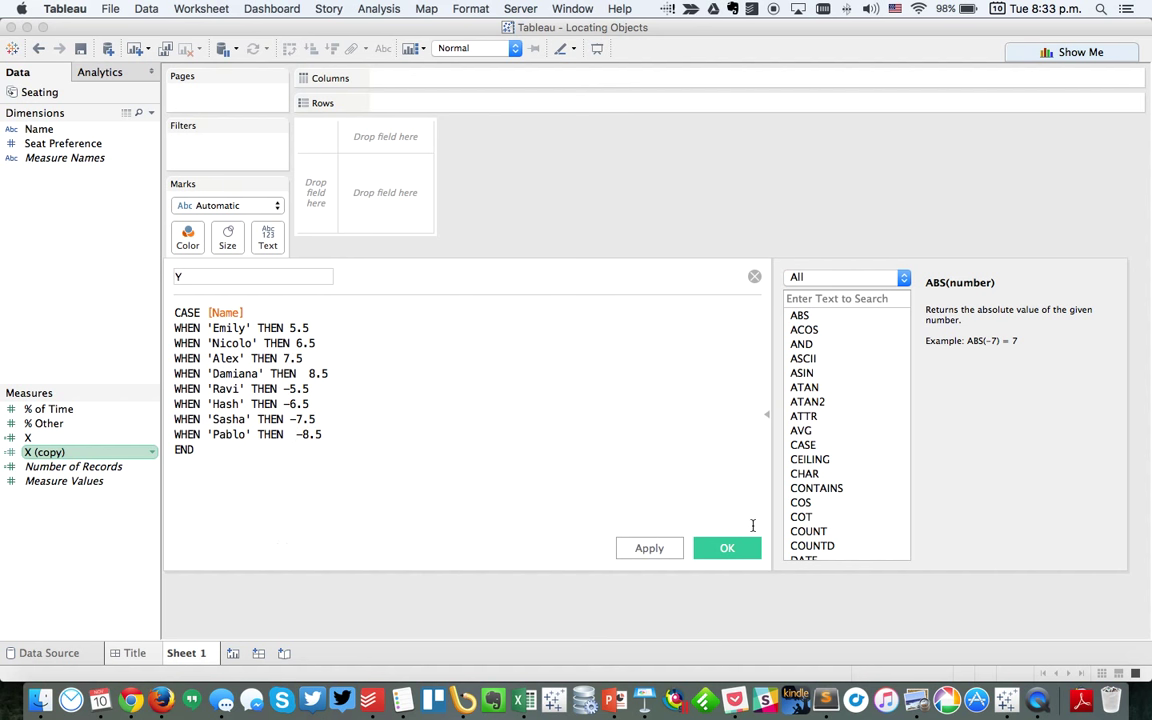
click(730, 548)
Plot SUM(X) on Columns against SUM(Y) on Rows, with Name on Detail.
drag(32, 437, 440, 80)
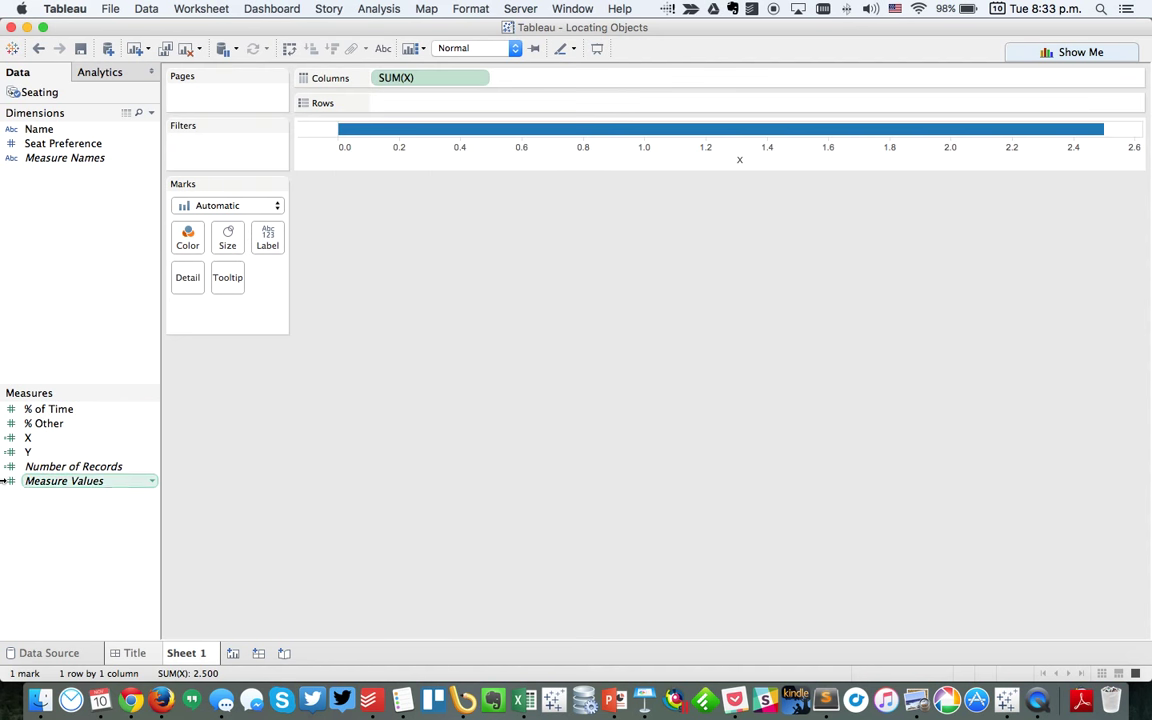
drag(28, 452, 427, 108)
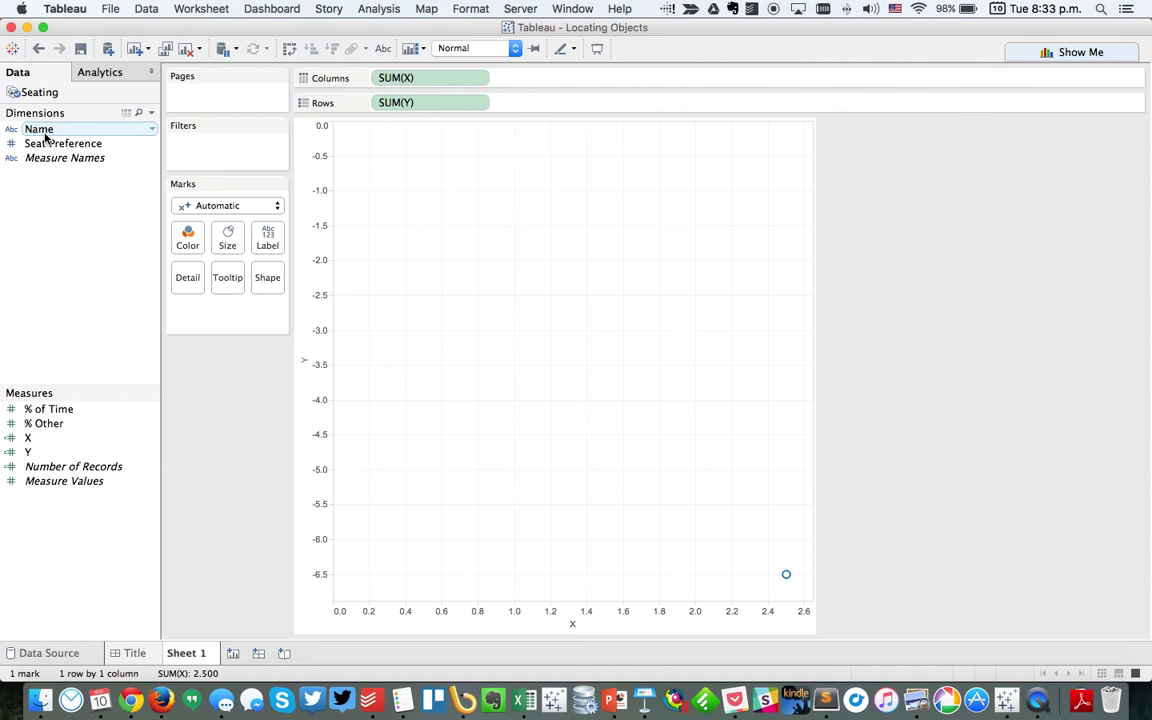
drag(40, 130, 181, 278)
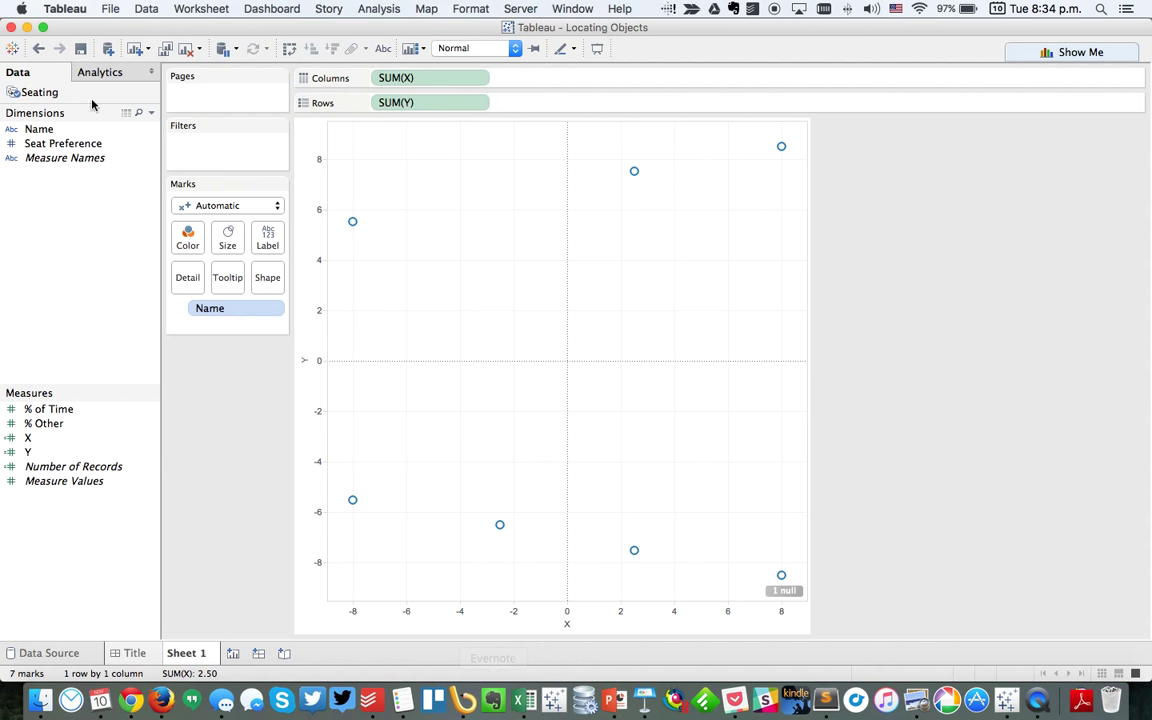
Check the Name field's members, then correct the misspelled name's ending to 'co' in X.
right_click(48, 130)
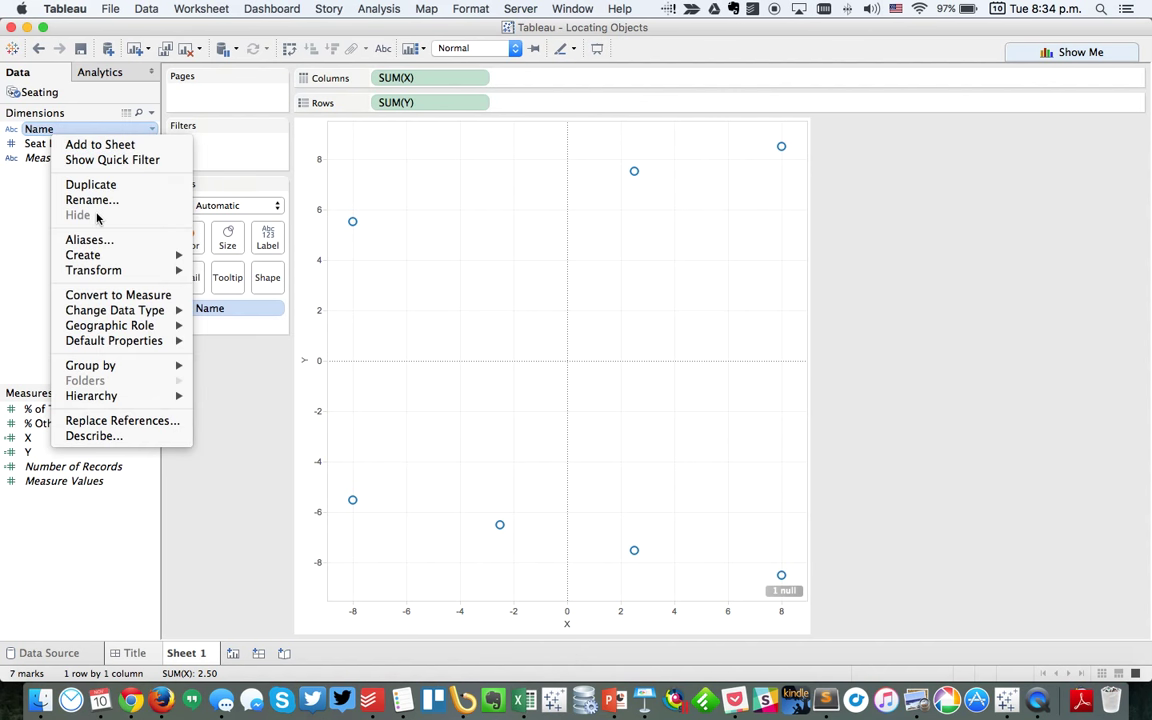
click(82, 438)
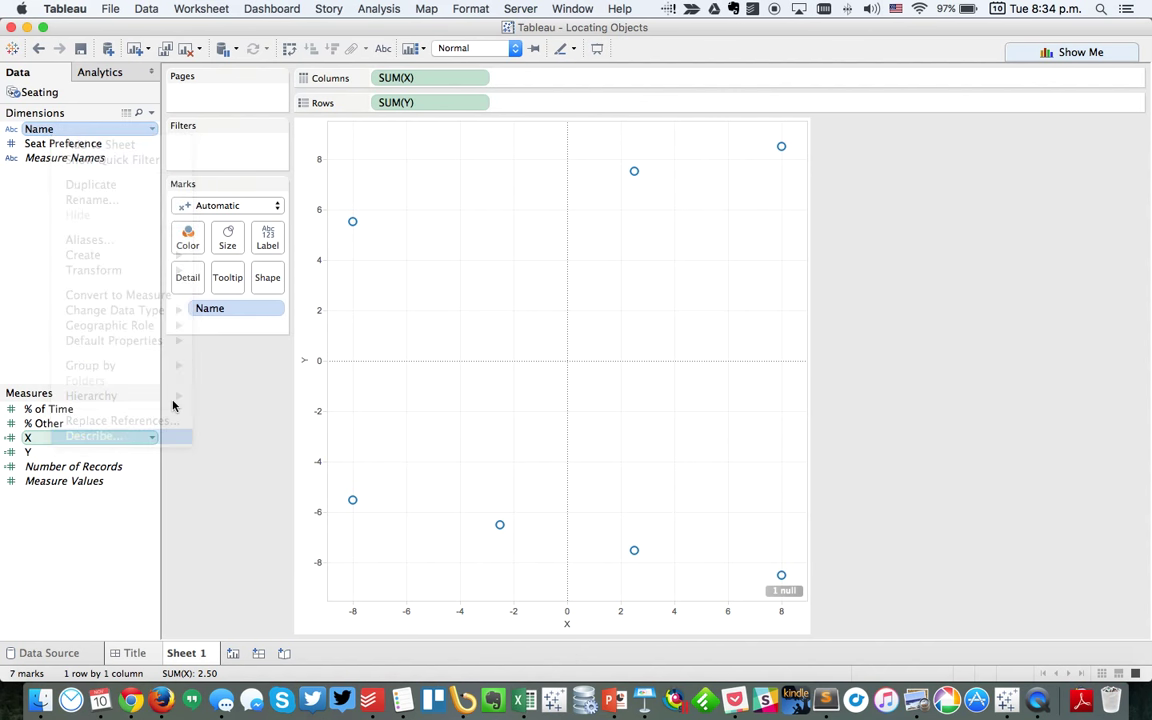
scroll(404, 398, down, 3)
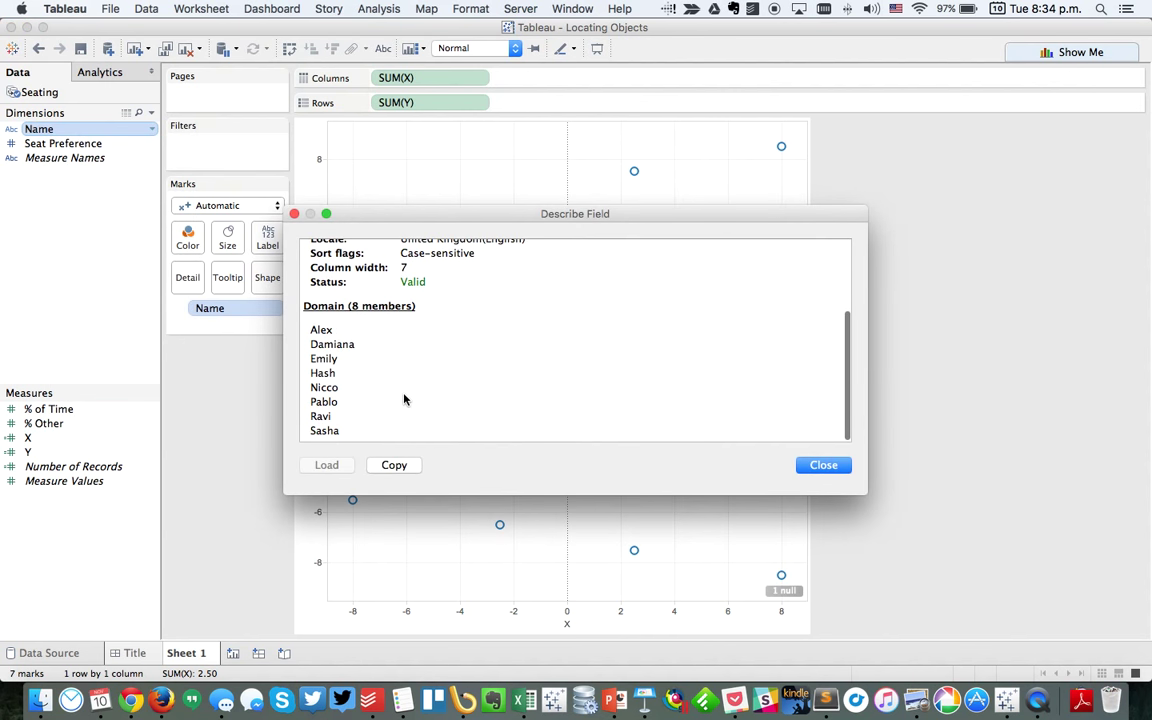
click(840, 467)
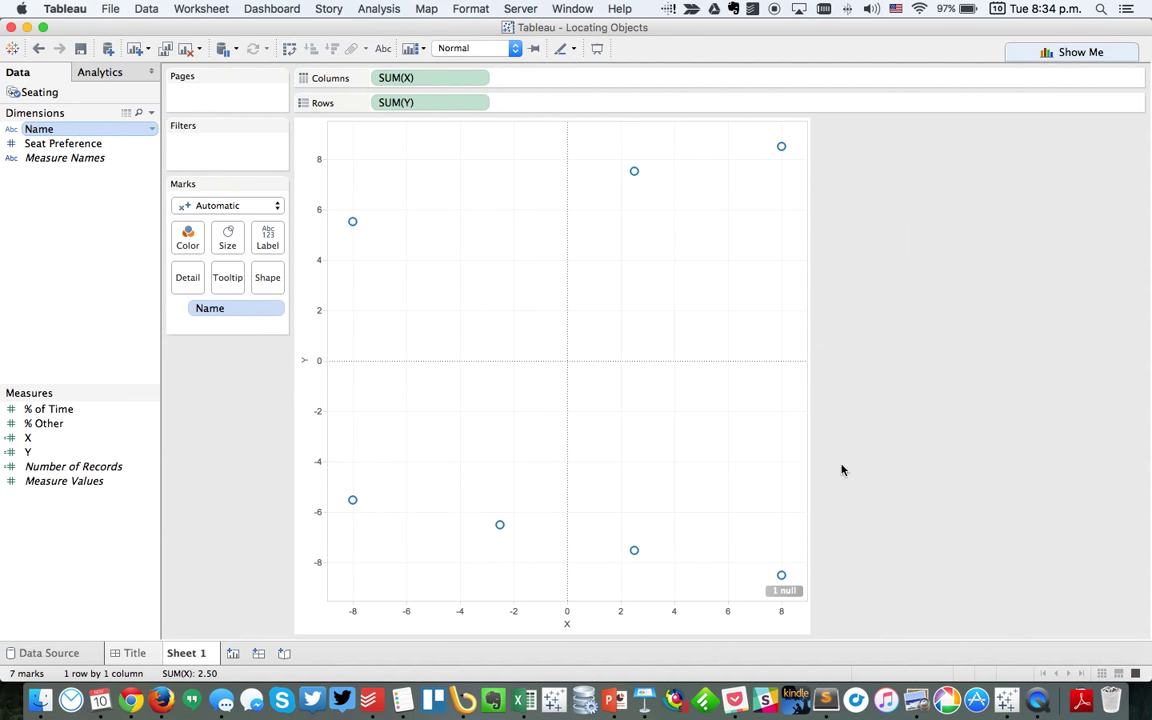
right_click(30, 438)
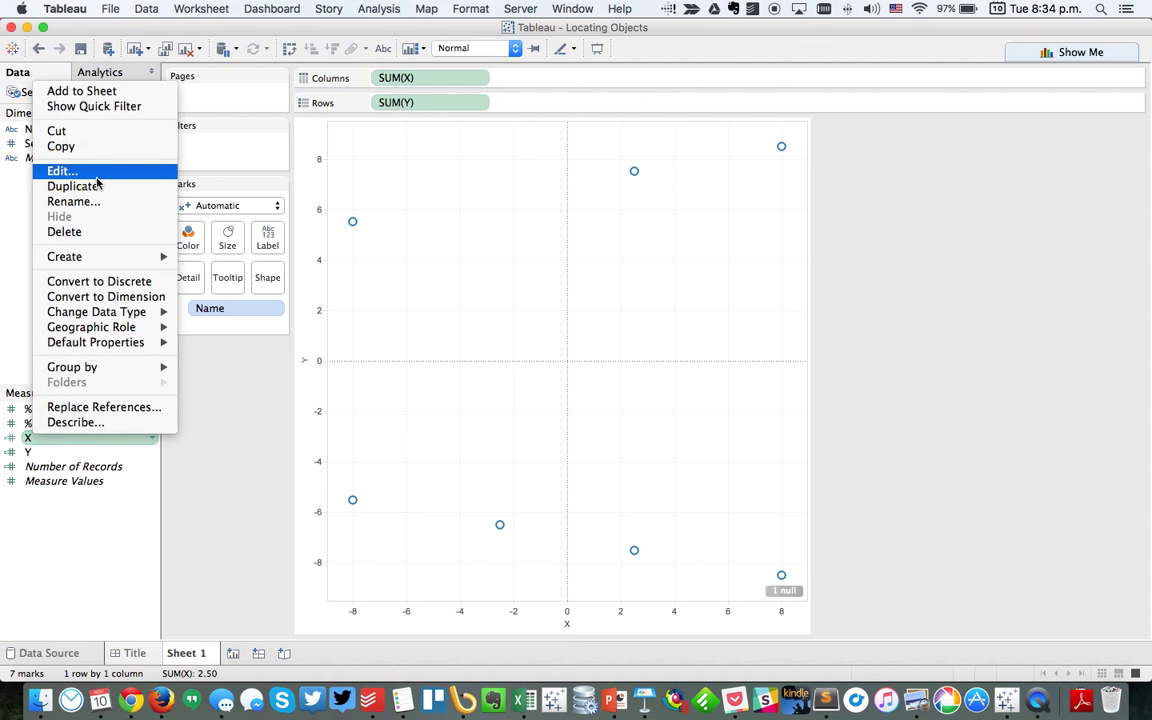
click(65, 171)
click(252, 343)
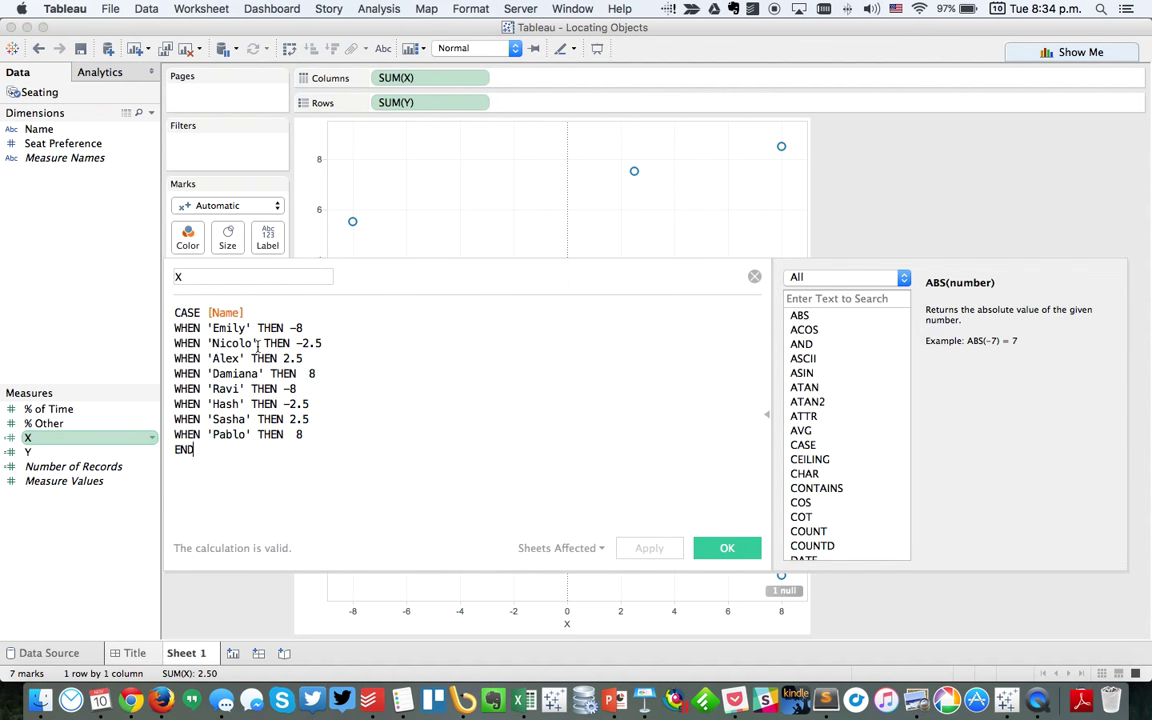
key(BackSpace)
key(BackSpace)
key(BackSpace)
text(co)
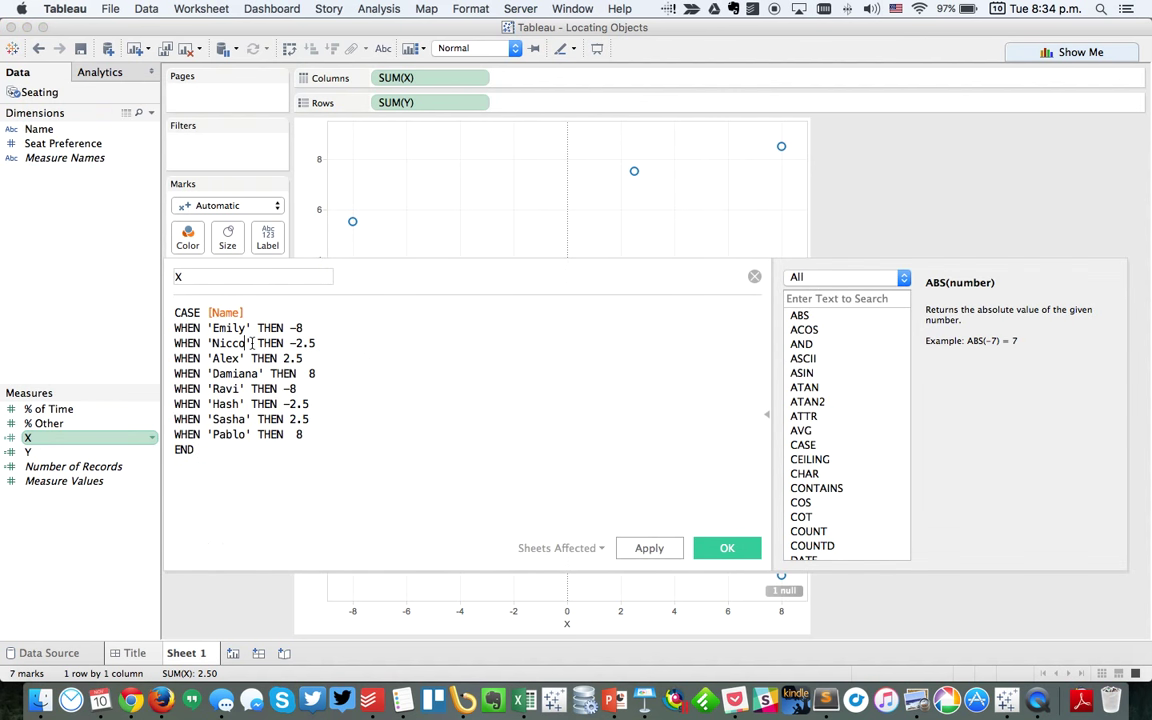
click(727, 547)
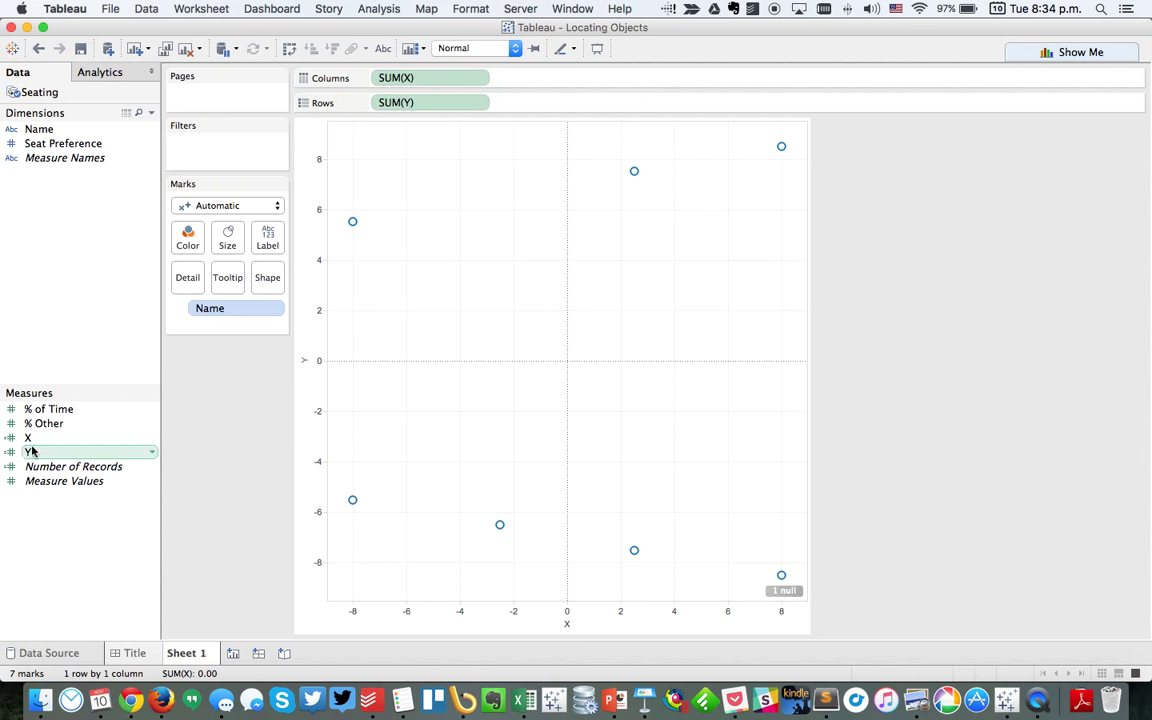
Apply the same 'co' spelling fix to the name in the Y formula.
right_click(31, 453)
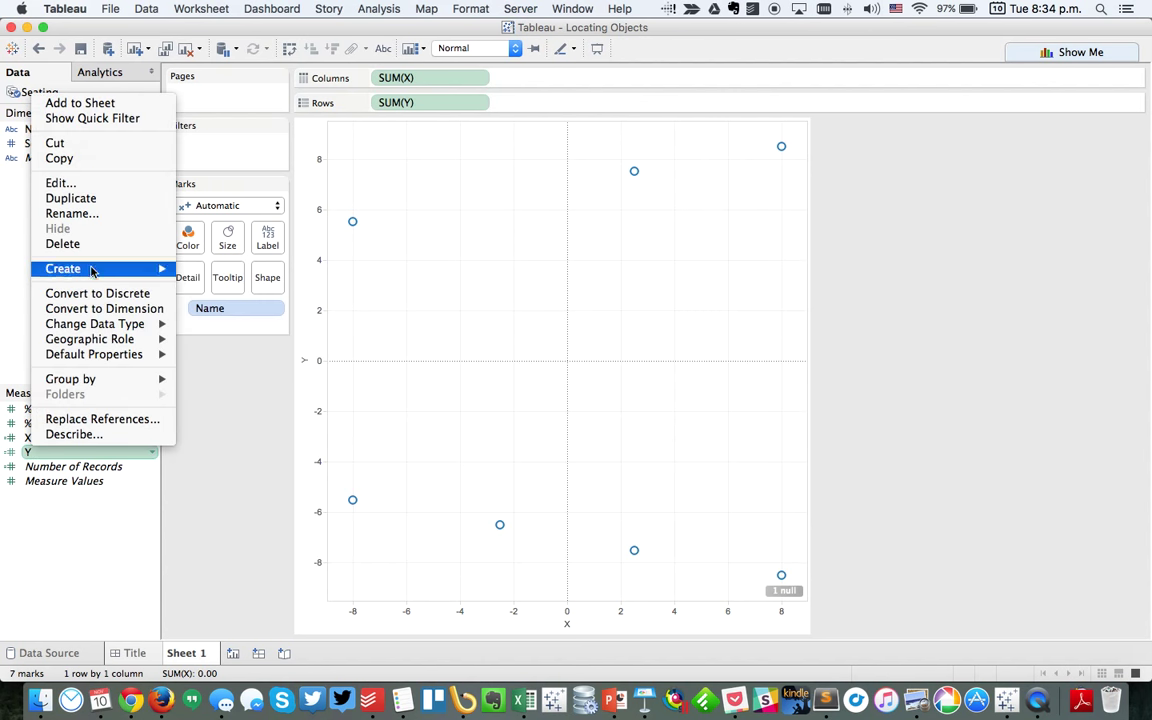
click(85, 184)
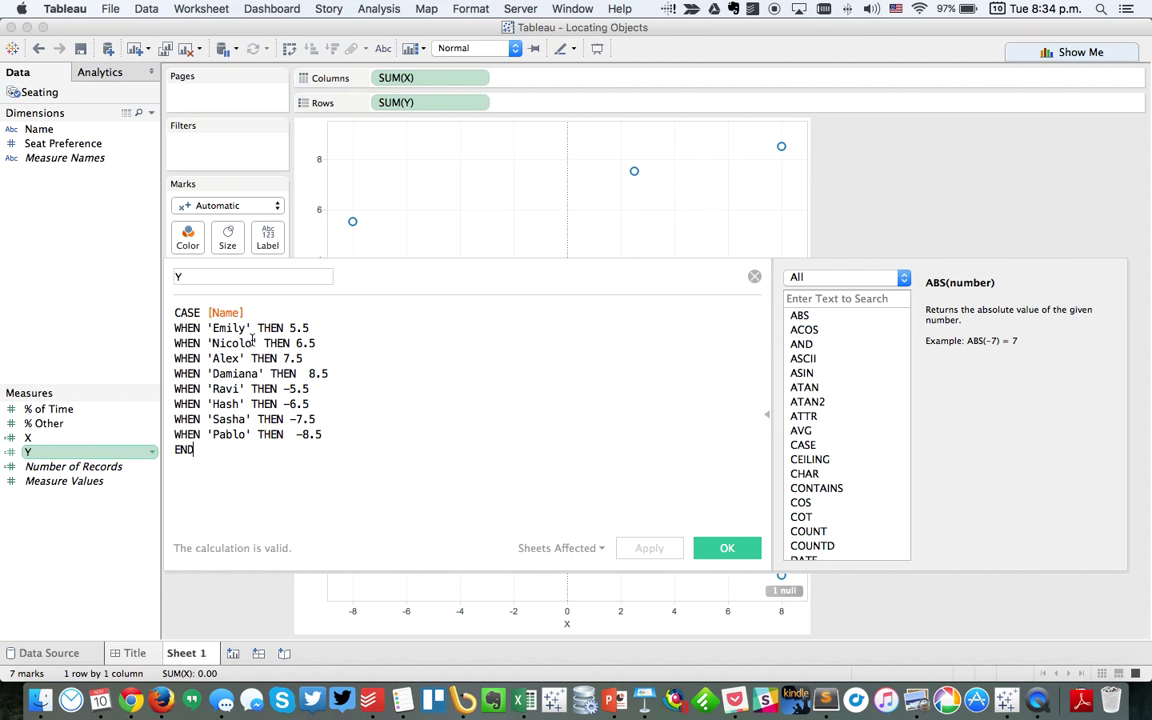
click(252, 342)
key(BackSpace)
key(BackSpace)
key(BackSpace)
text(co)
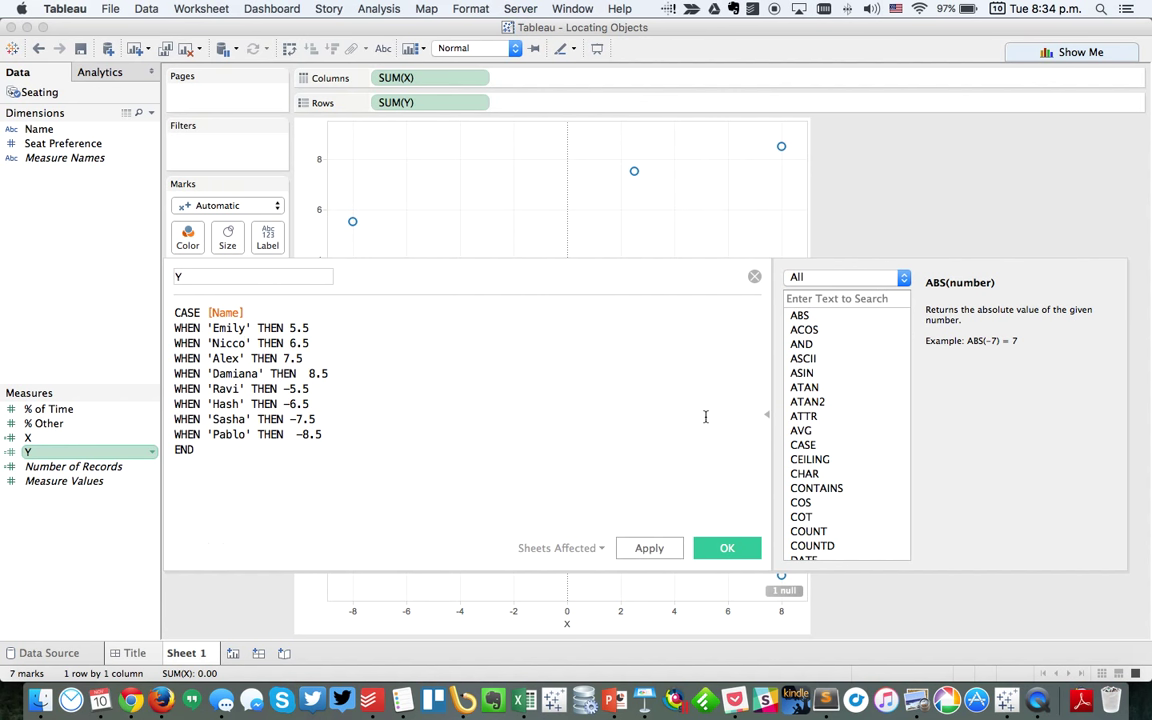
click(727, 547)
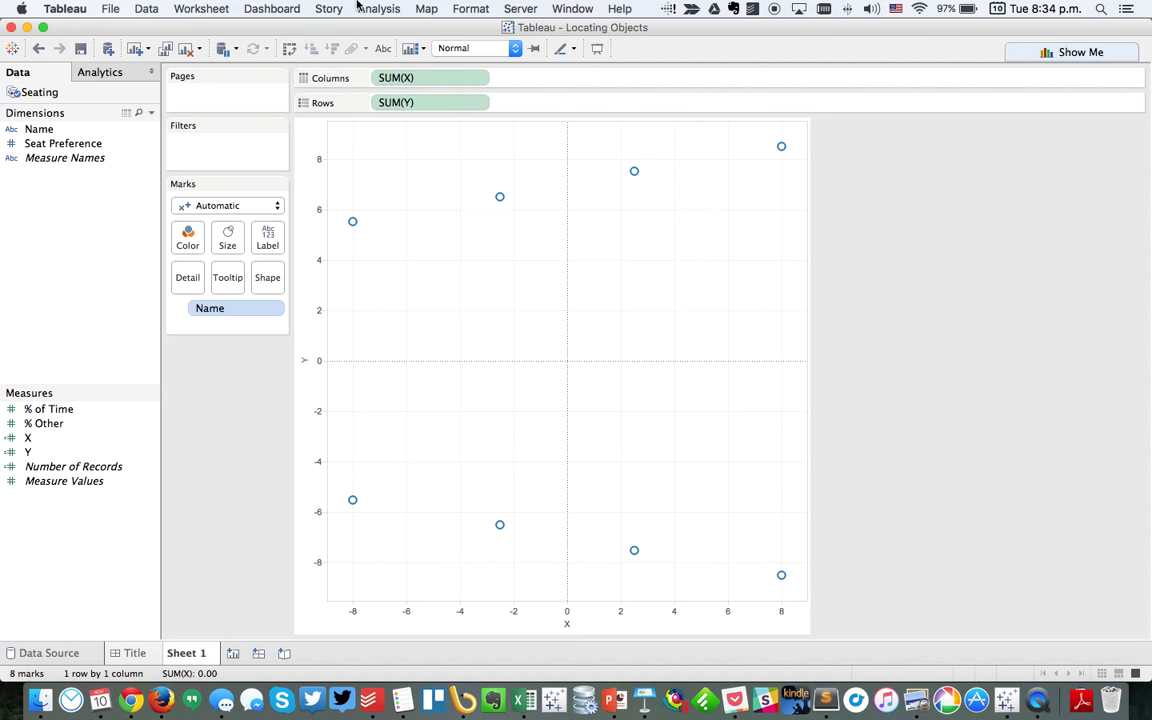
Add Data School Desk.png as a background image for the Seating data source.
click(430, 14)
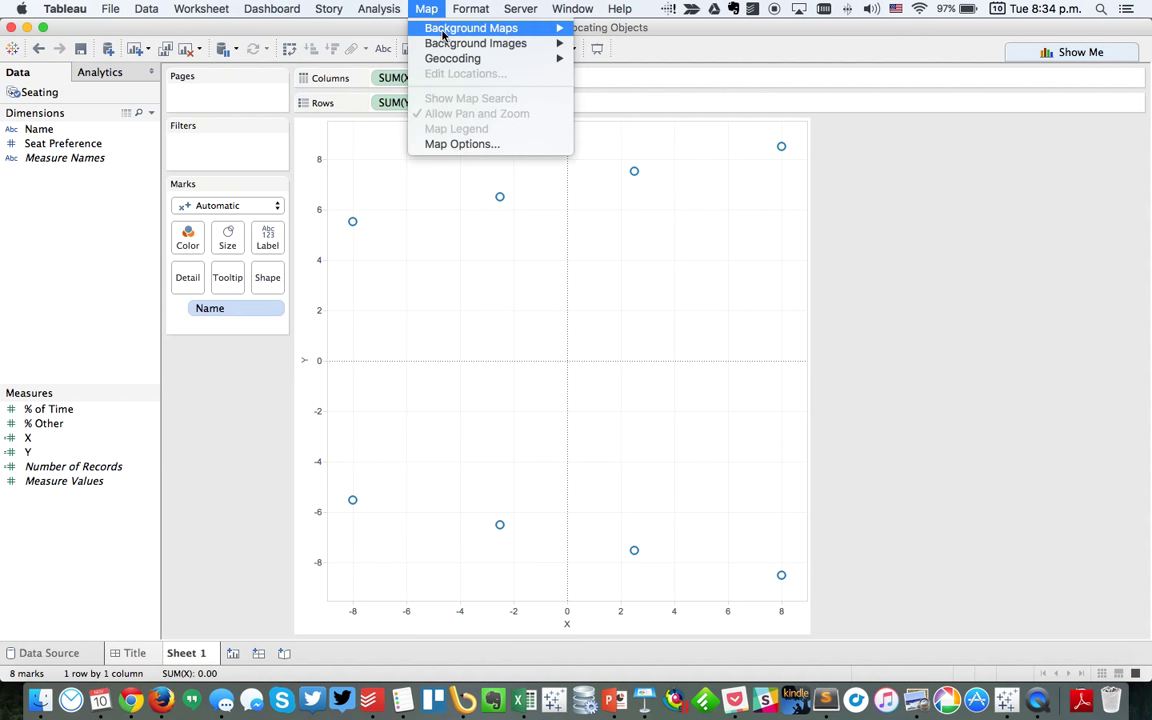
mouse_move(450, 44)
click(610, 44)
click(467, 404)
click(746, 254)
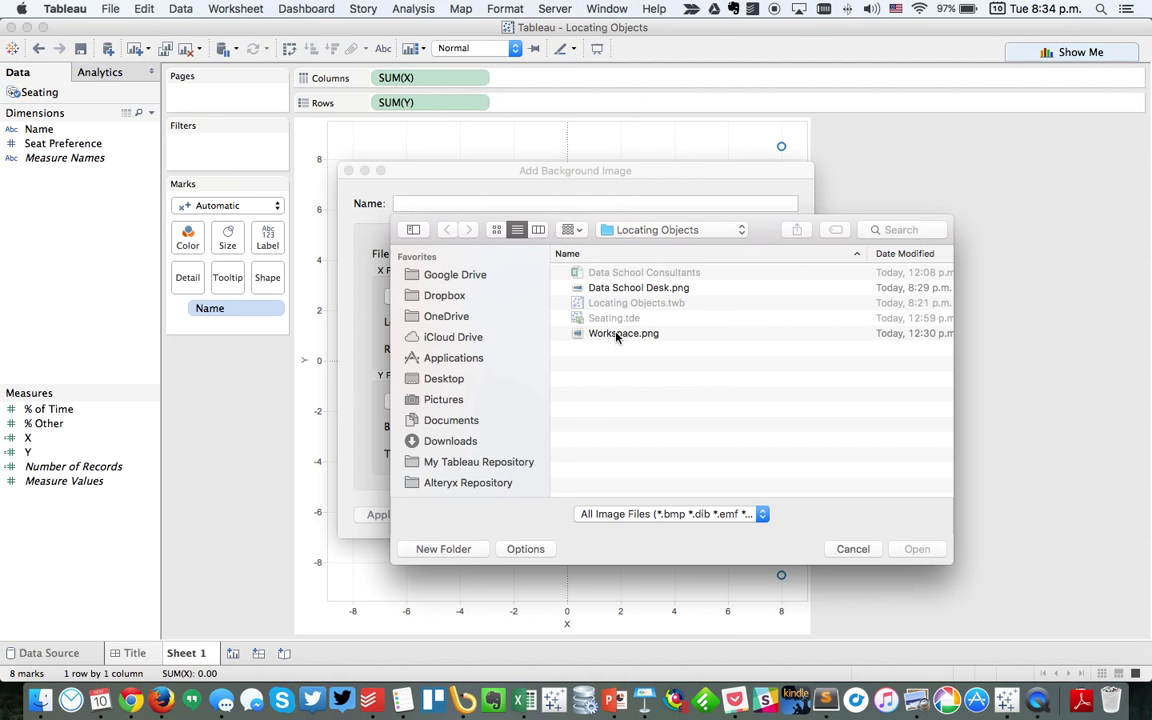
double_click(620, 288)
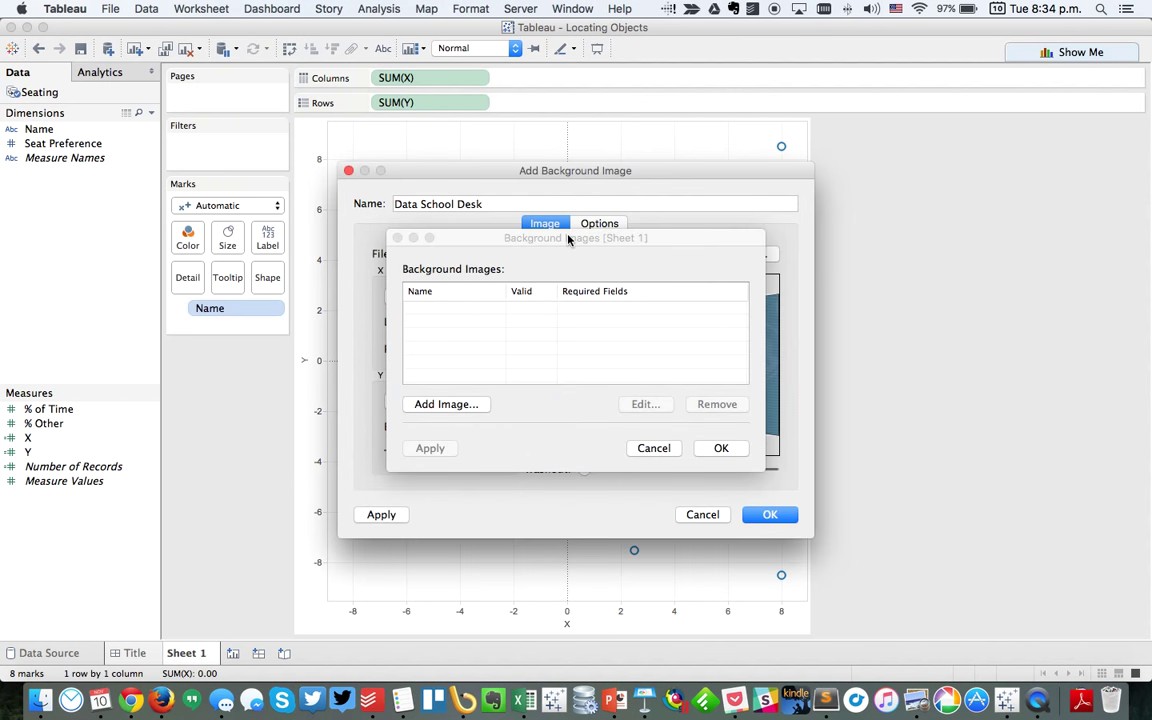
Set the image's X span from -11 to 11, then switch to PowerPoint.
drag(479, 237, 785, 42)
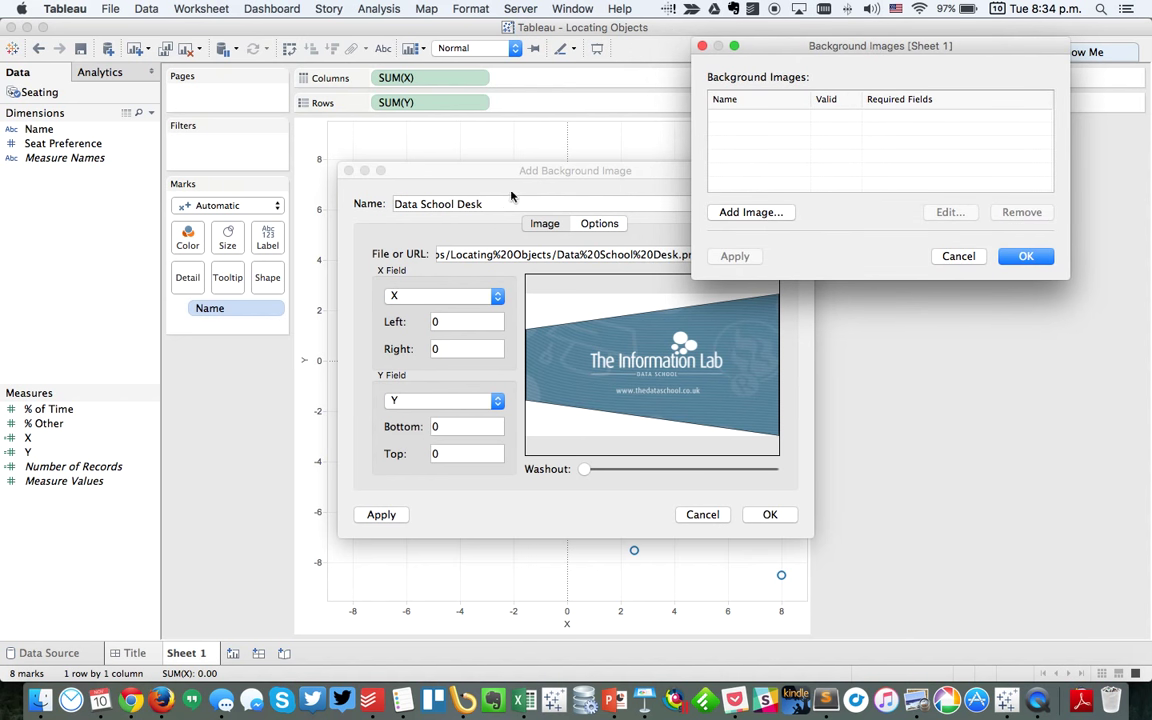
drag(526, 177, 416, 205)
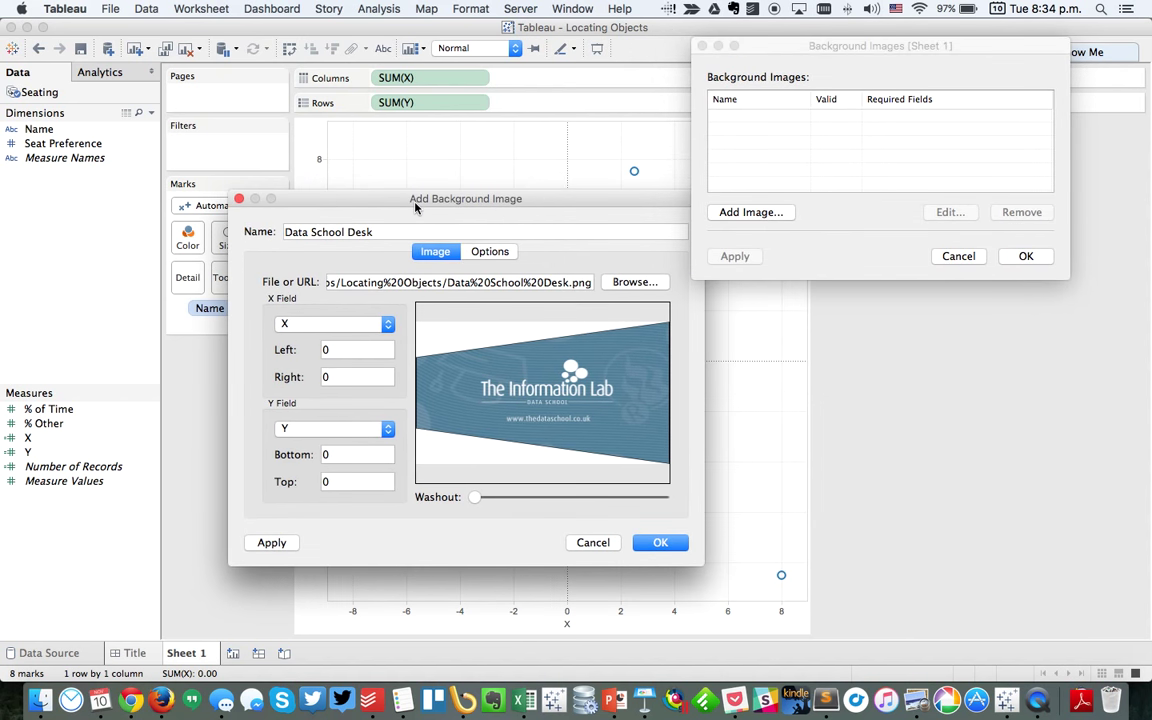
click(337, 349)
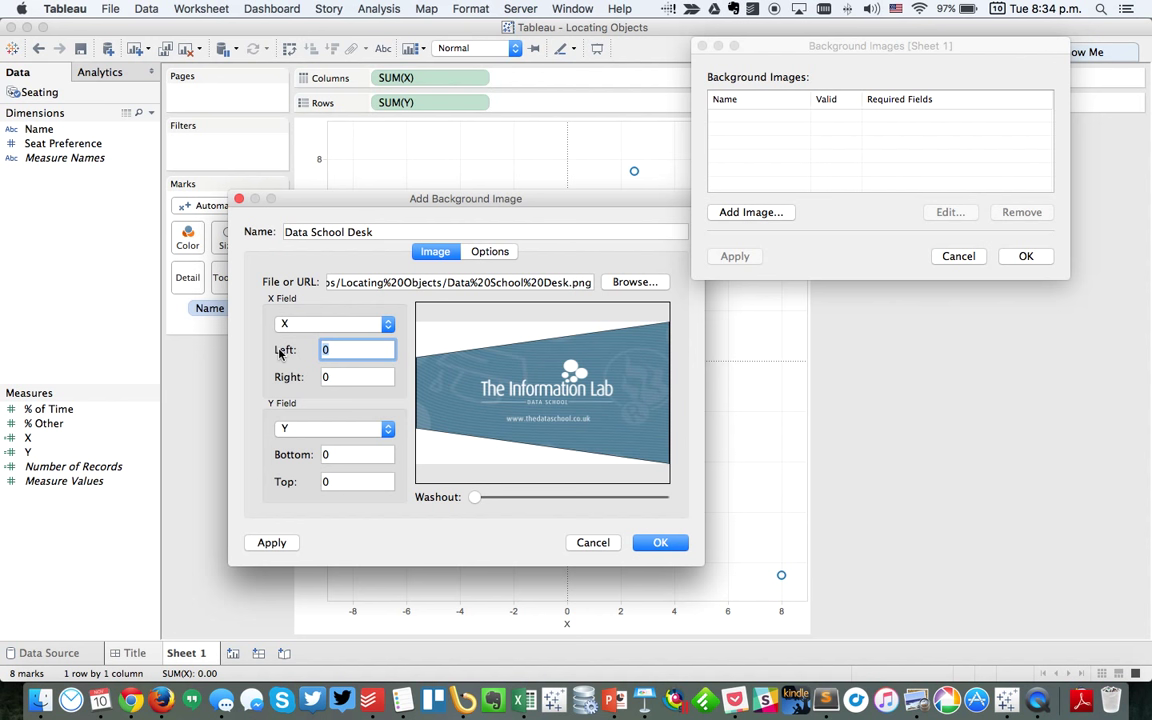
key(BackSpace)
text(-11)
key(Tab)
text(1)
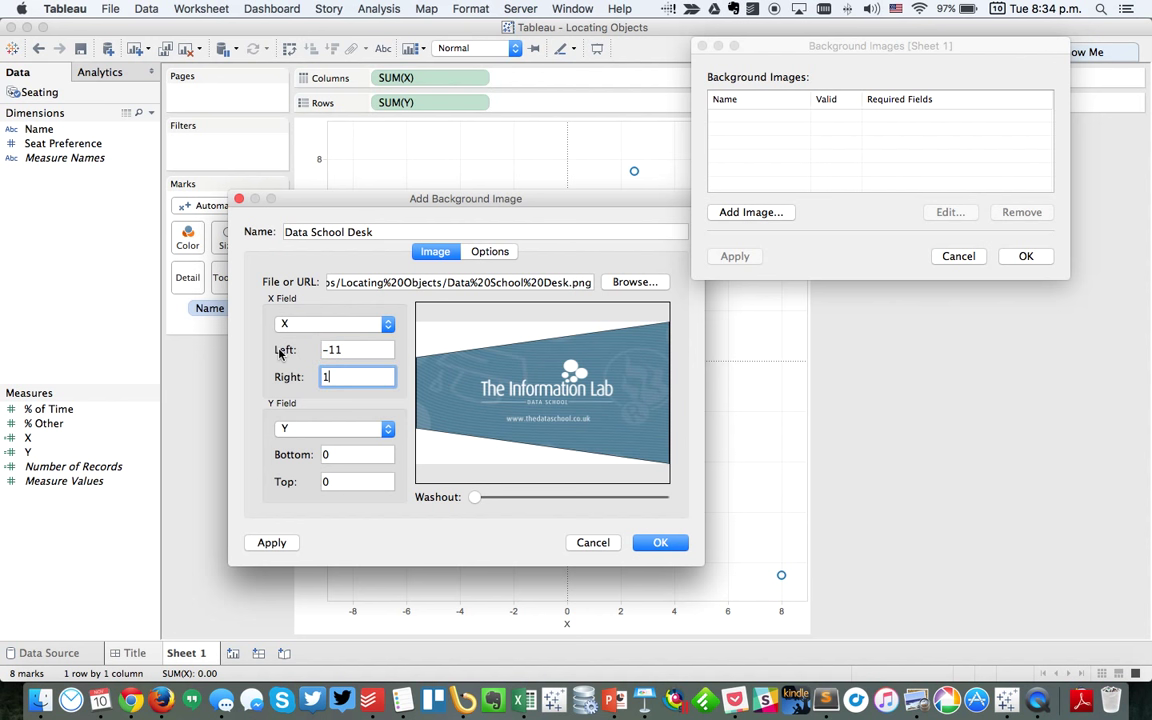
click(326, 454)
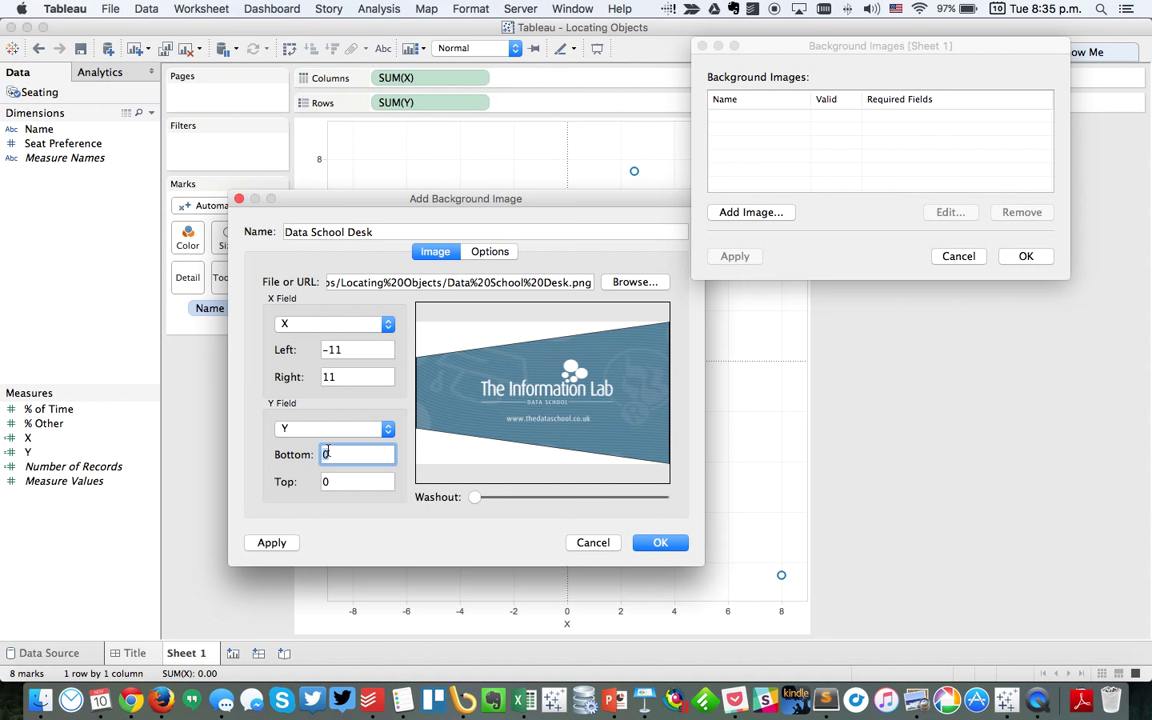
key(super+Tab)
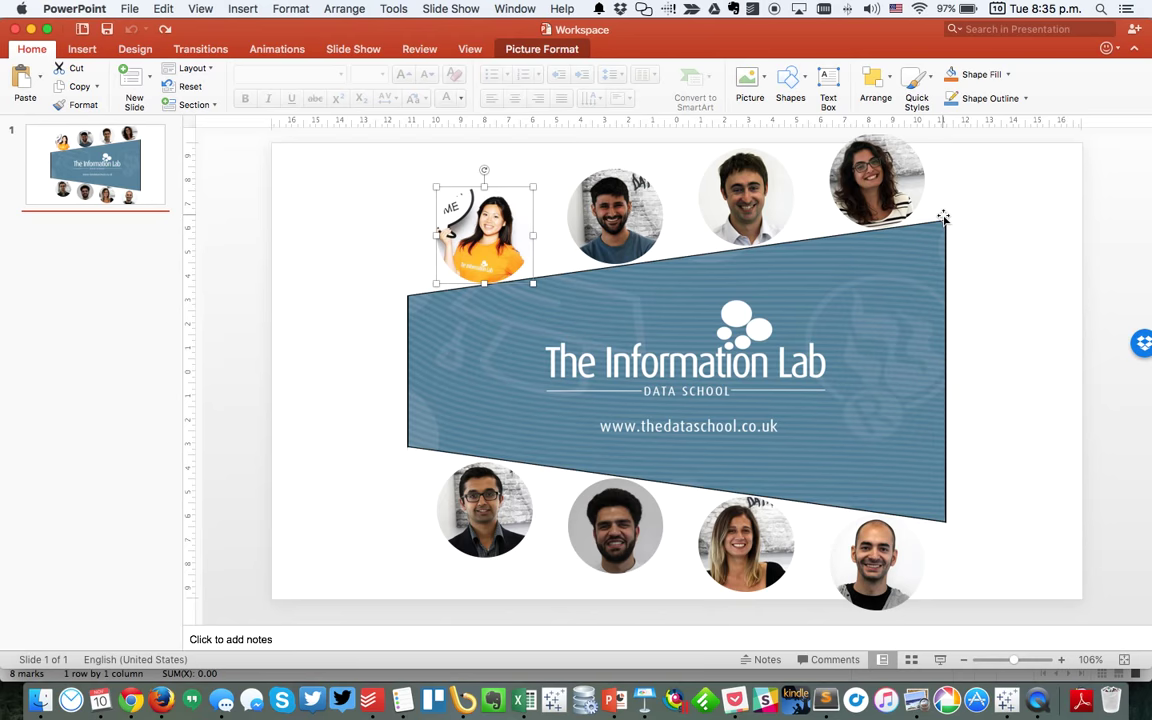
Go back to Tableau's Add Background Image dialog after viewing the slide layout.
key(super+Tab)
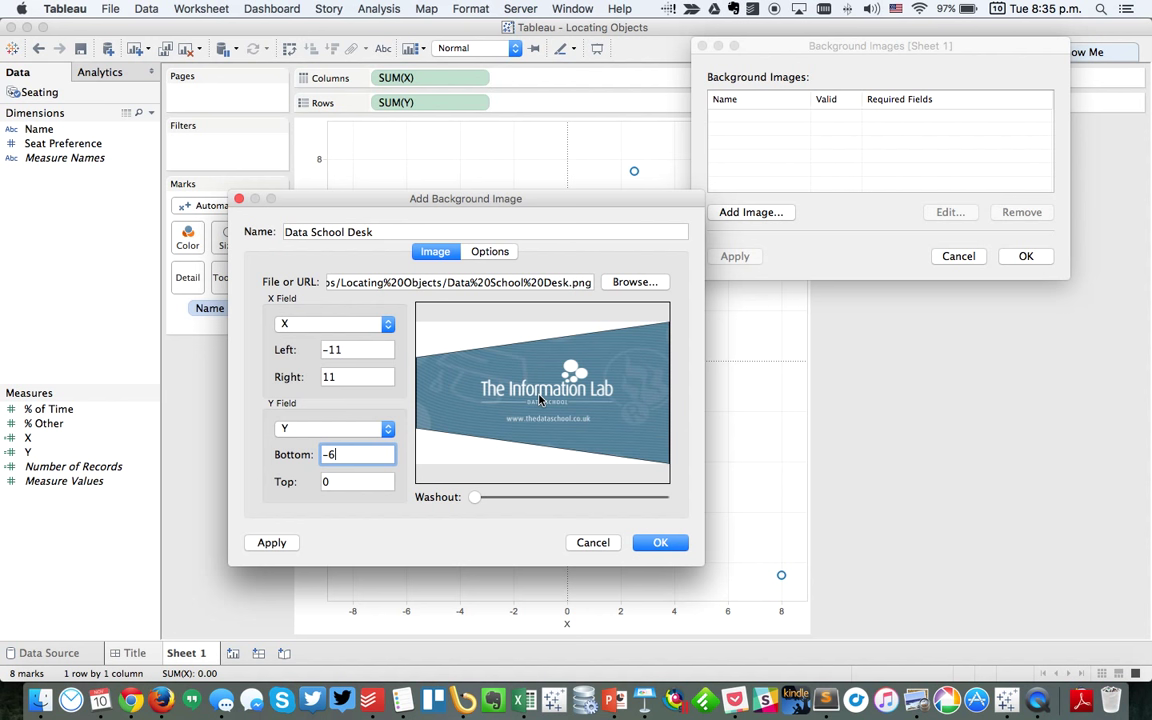
Set the image's top boundary to 6.5 and apply the banner behind the scatter.
key(Tab)
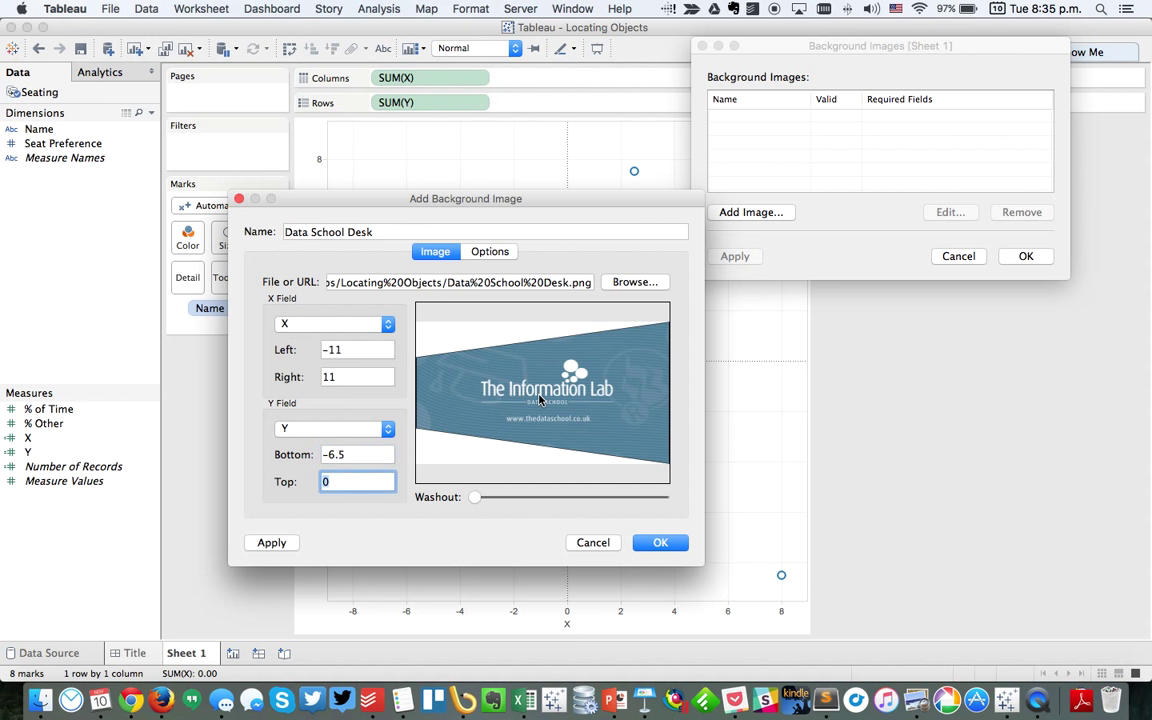
text(6.5)
click(268, 542)
key(Return)
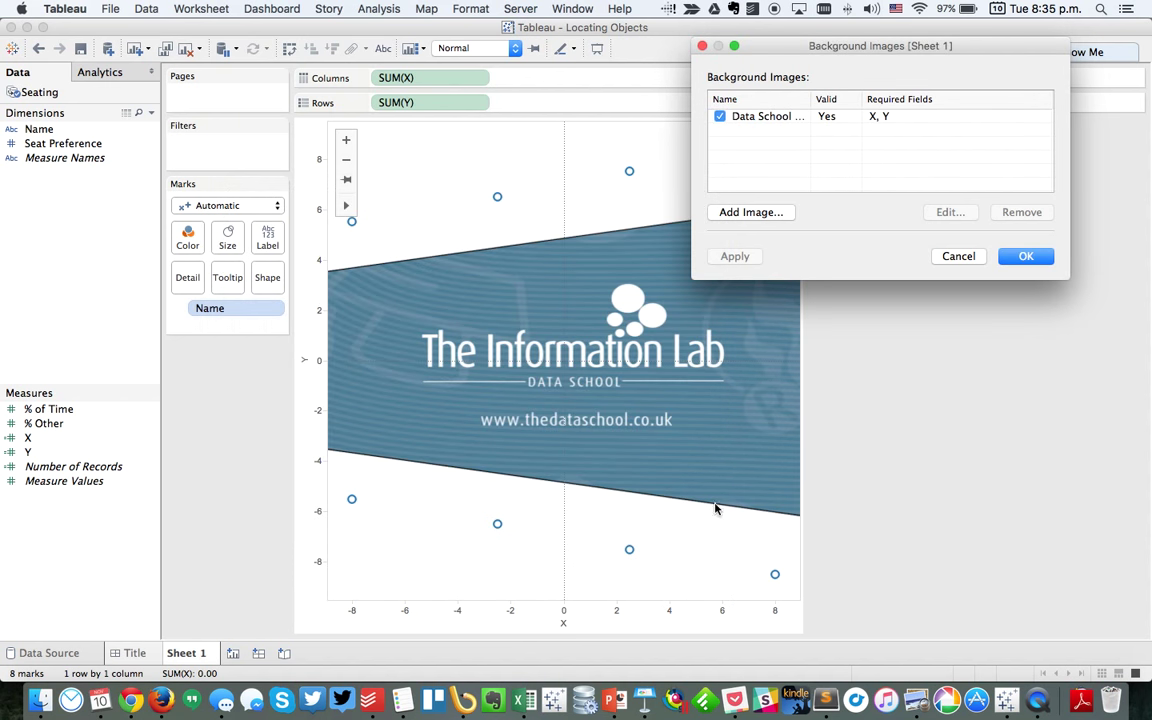
Change the seat marks to Pie and drag the Size slider right to make them large circles.
click(1017, 256)
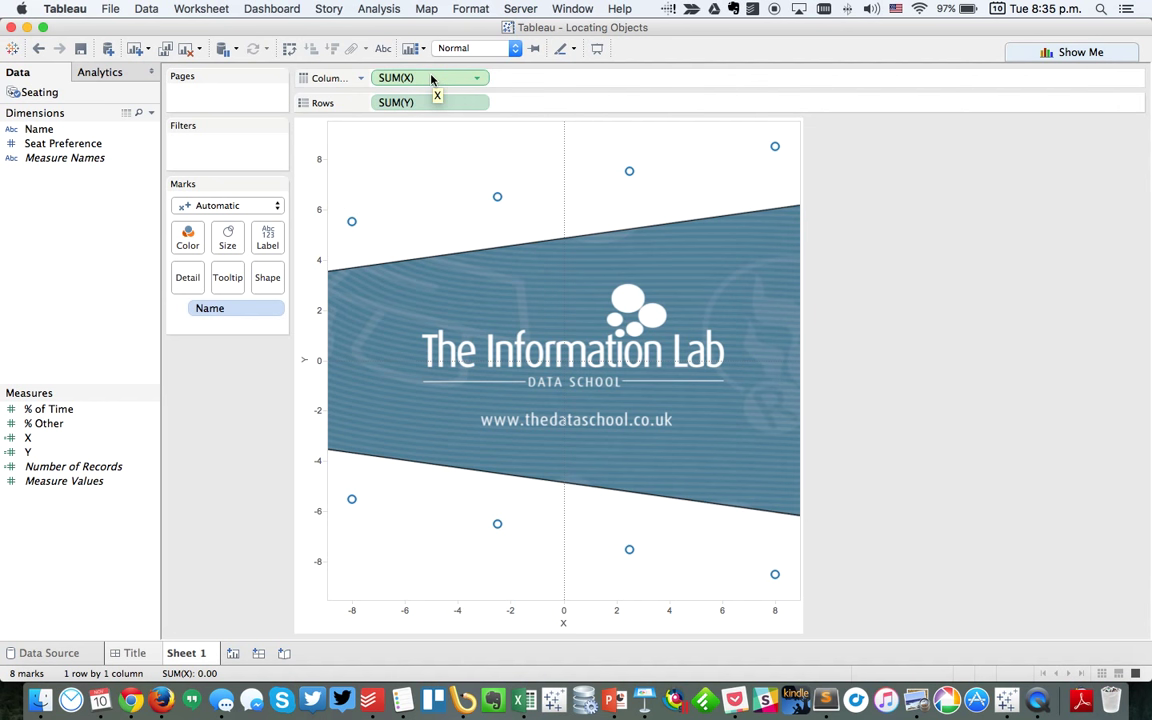
click(237, 207)
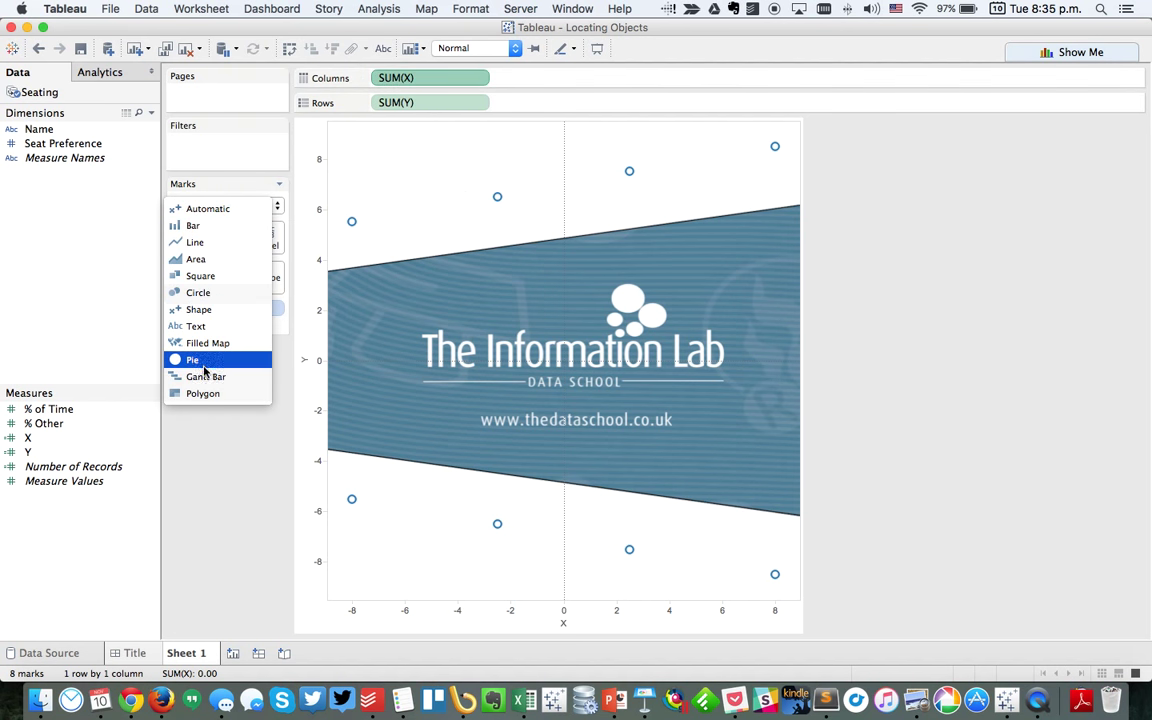
click(205, 368)
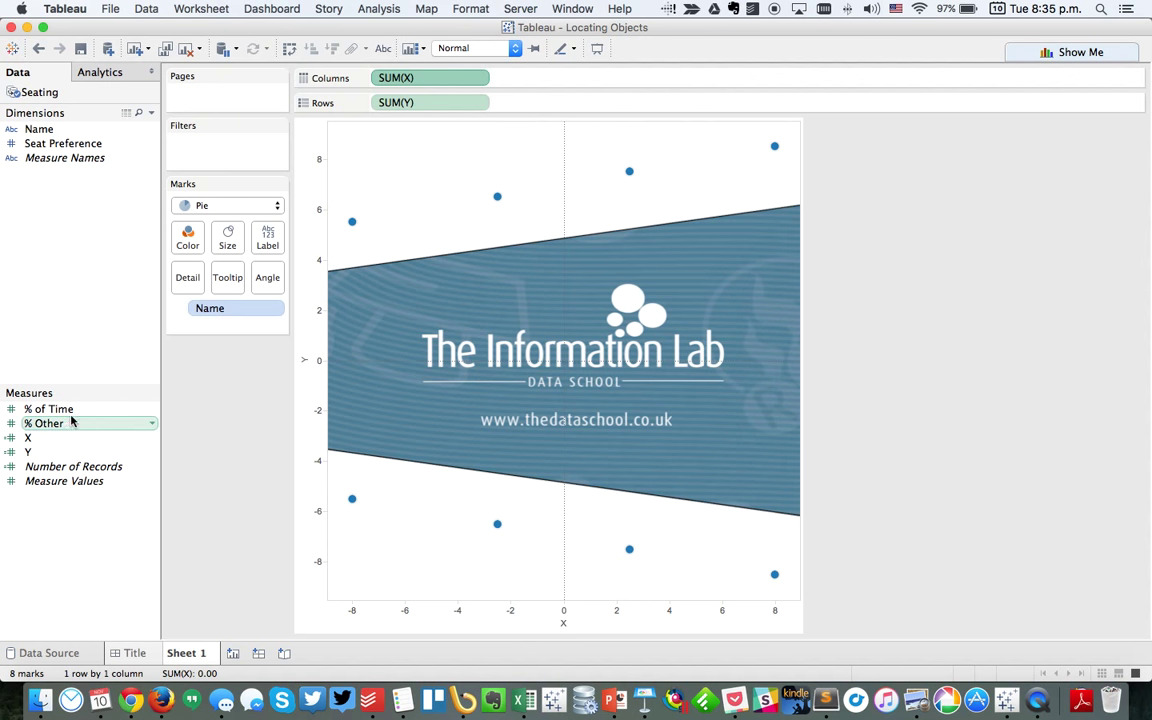
click(228, 238)
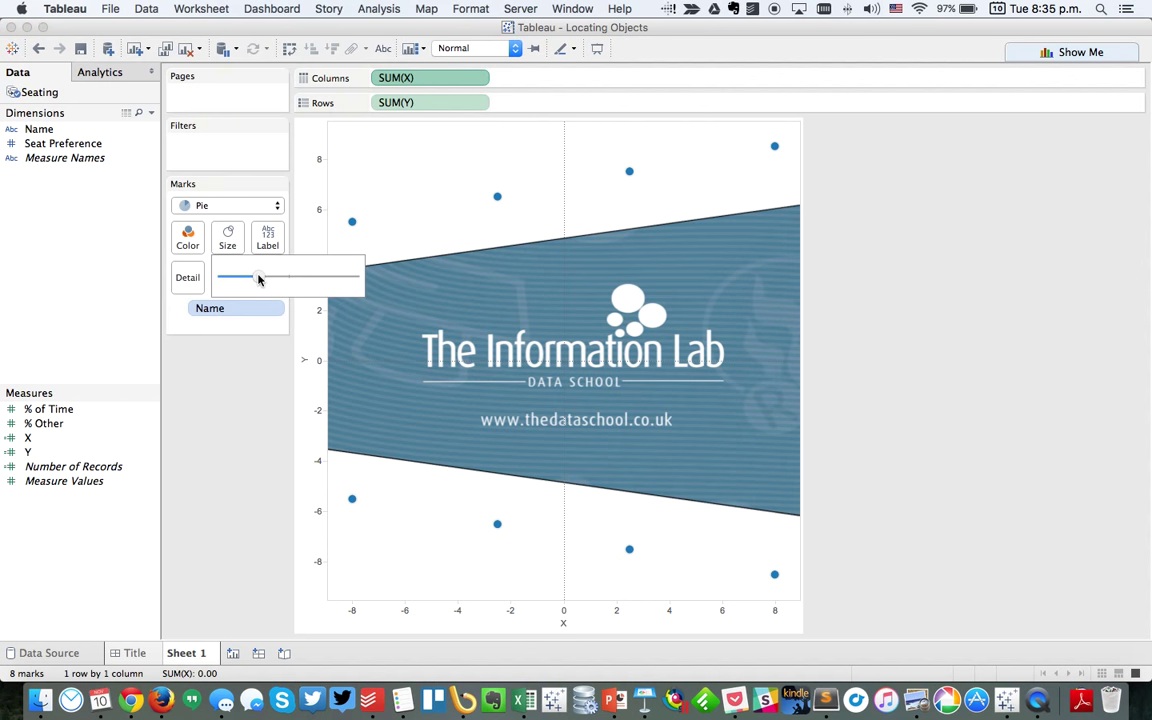
drag(303, 281, 317, 283)
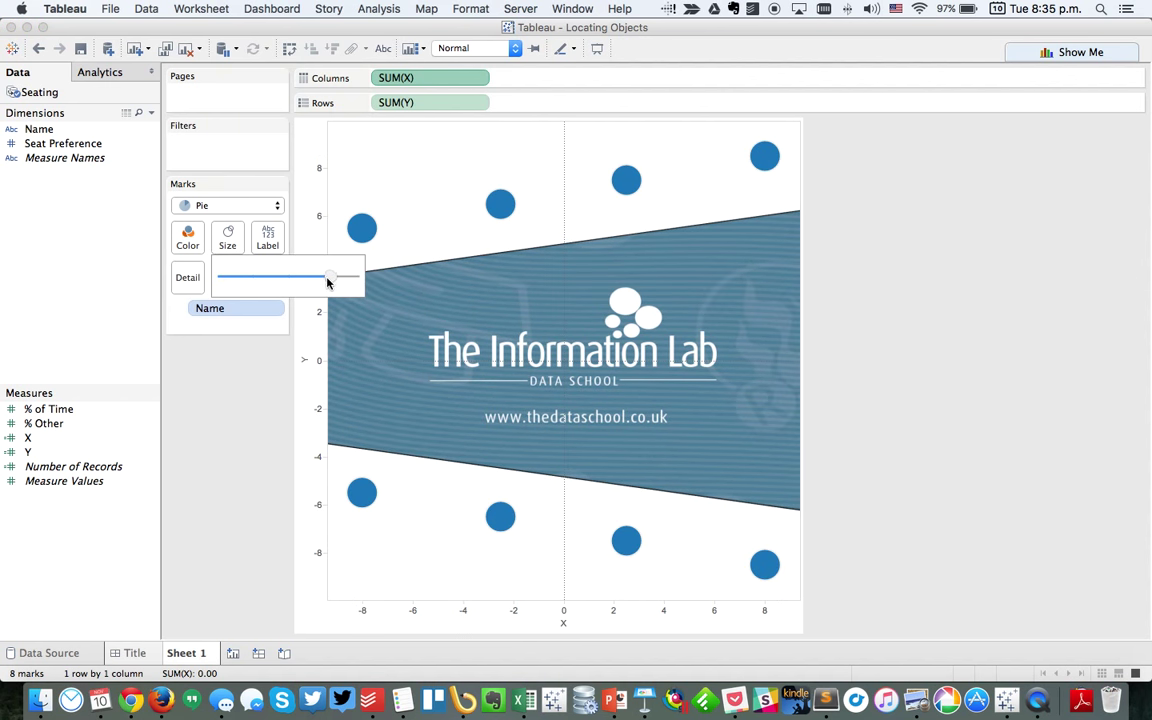
drag(328, 282, 339, 283)
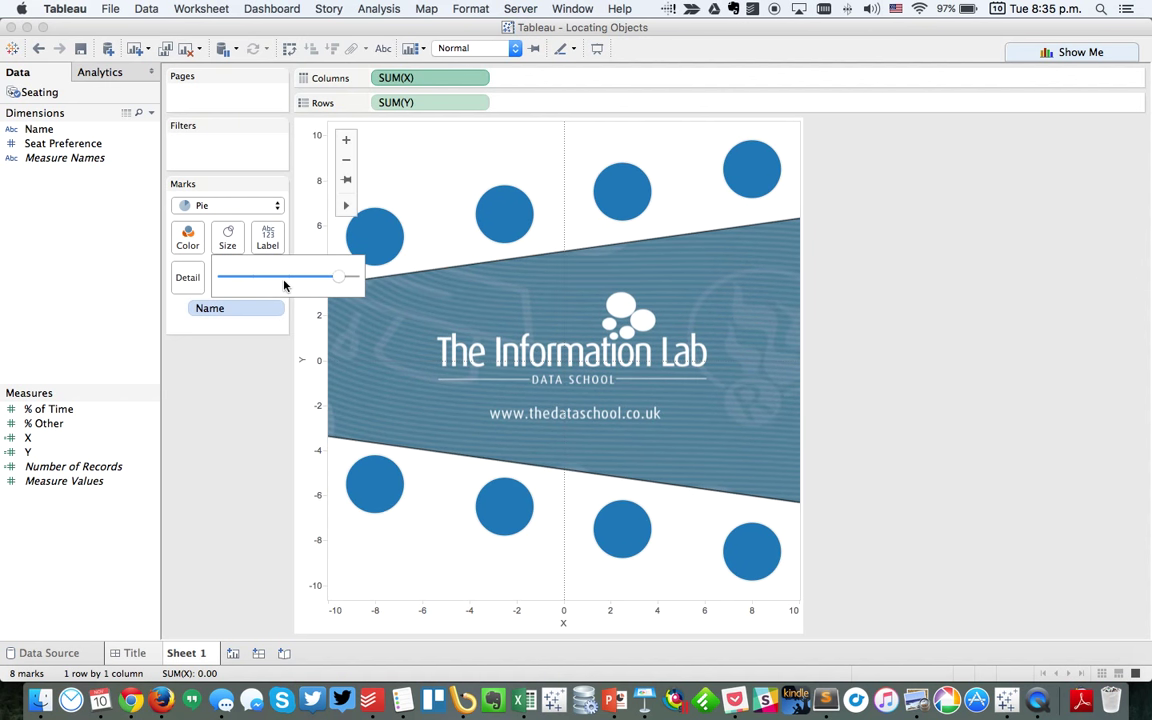
Filter Measure Names to keep only % Other and % of Time, excluding Number of Records and Y.
click(59, 414)
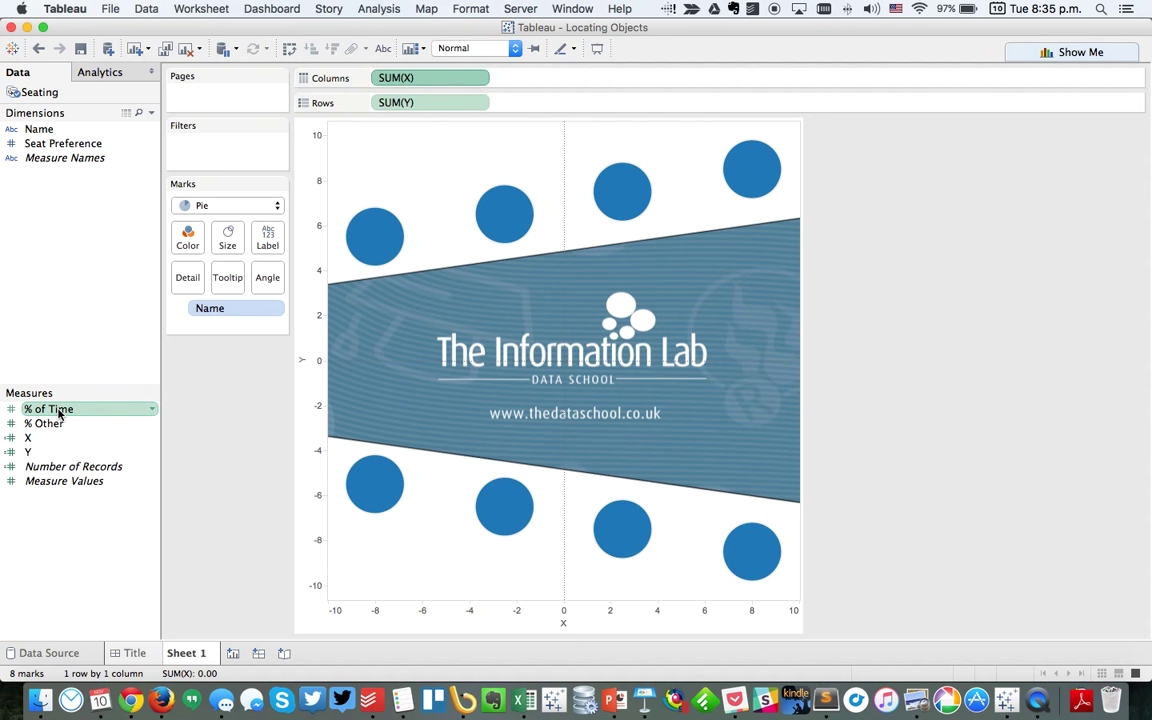
drag(72, 159, 234, 165)
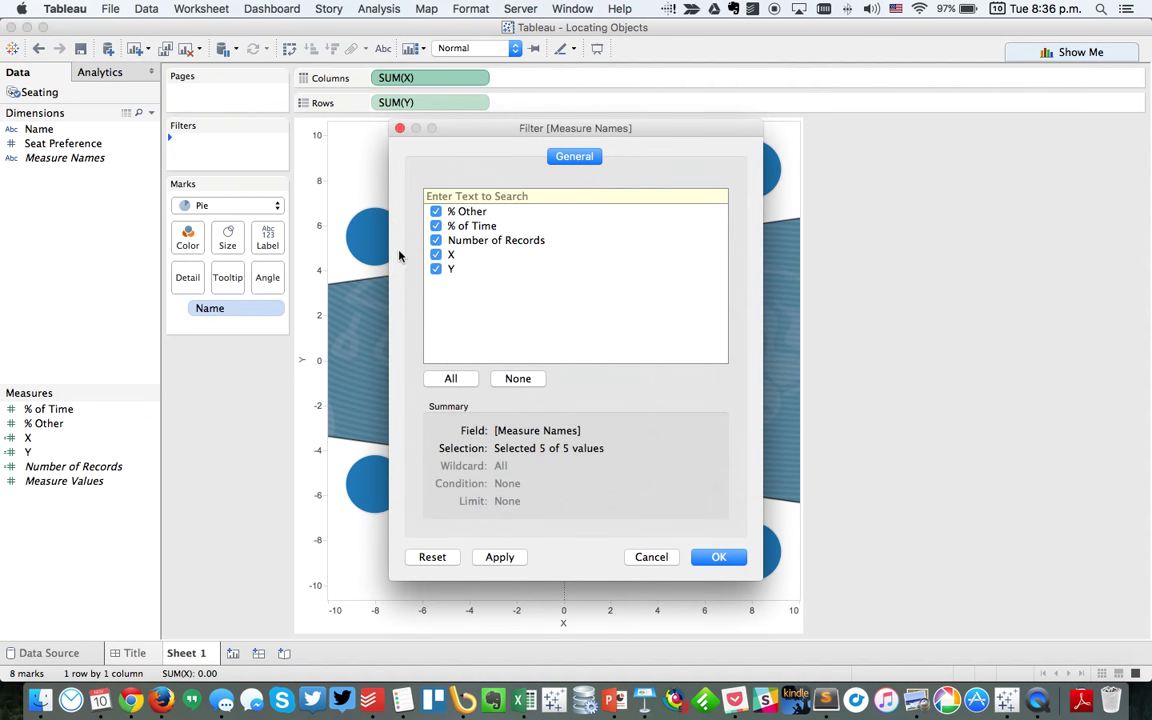
click(435, 241)
click(435, 270)
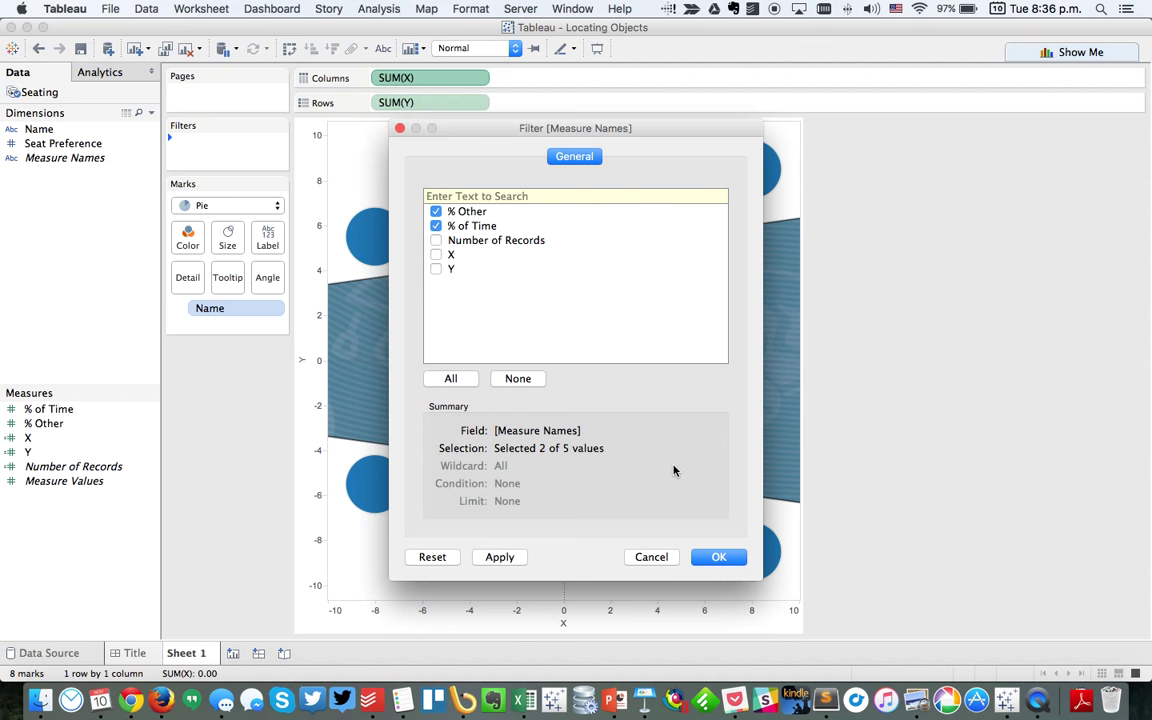
click(718, 557)
Put Measure Names on Color and Measure Values on Angle, listing % of Time first.
drag(88, 160, 188, 237)
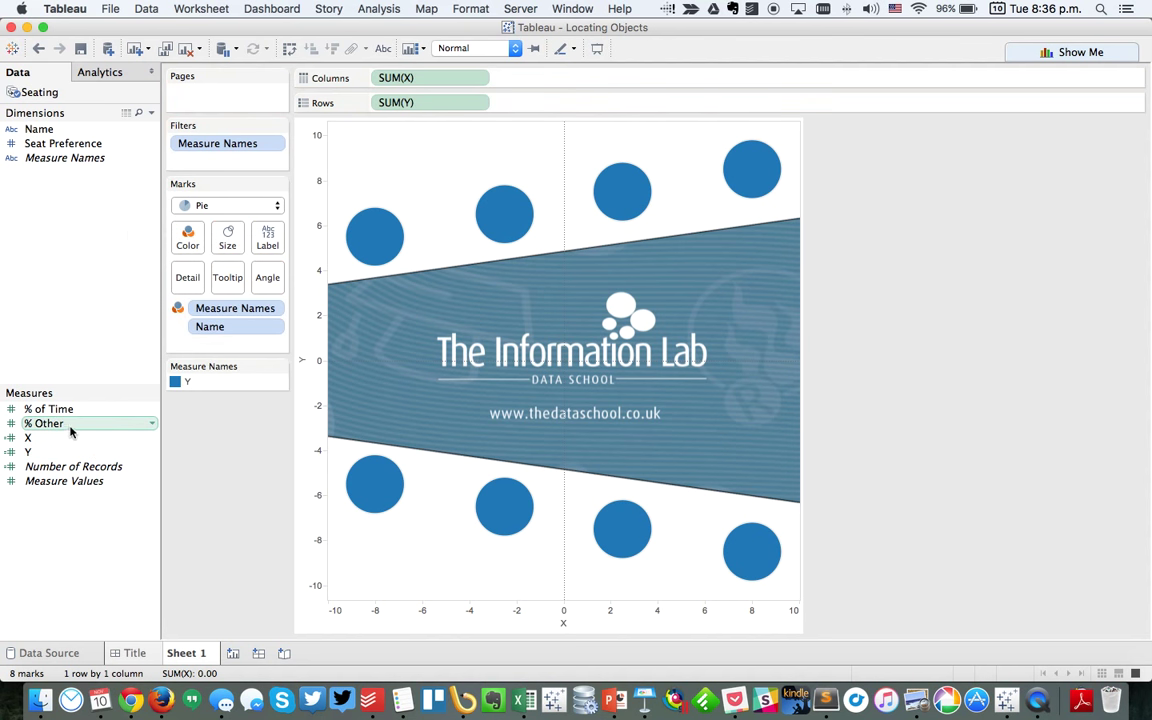
drag(69, 479, 268, 273)
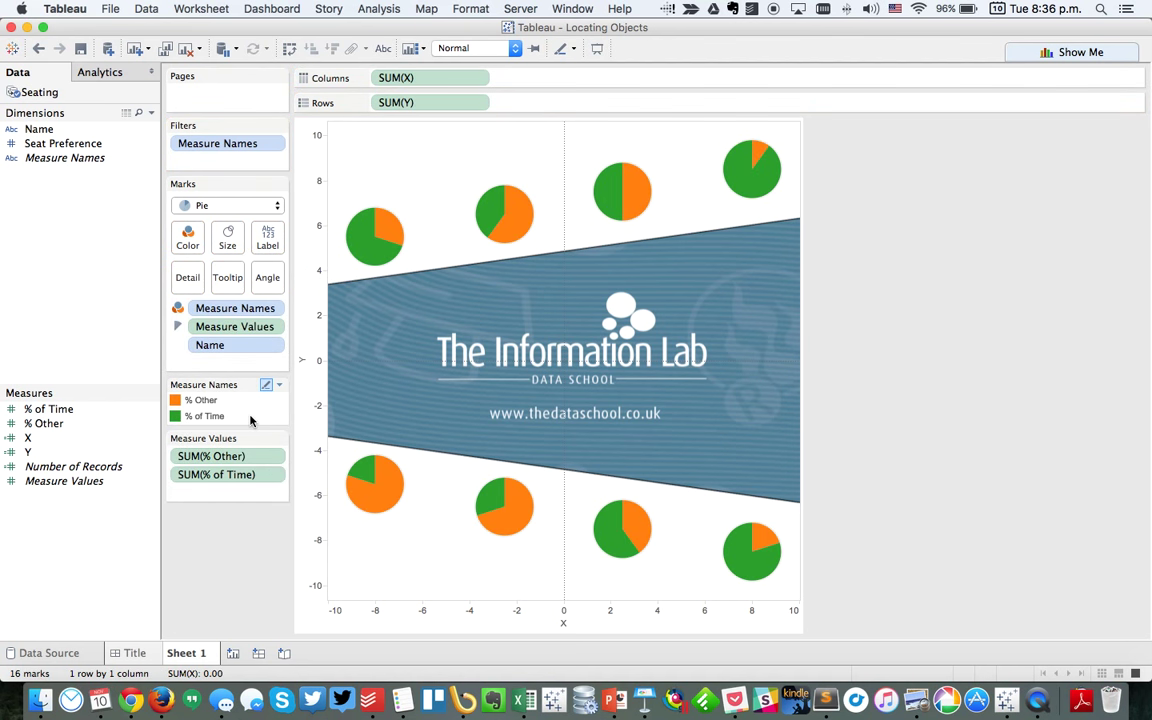
drag(221, 474, 224, 452)
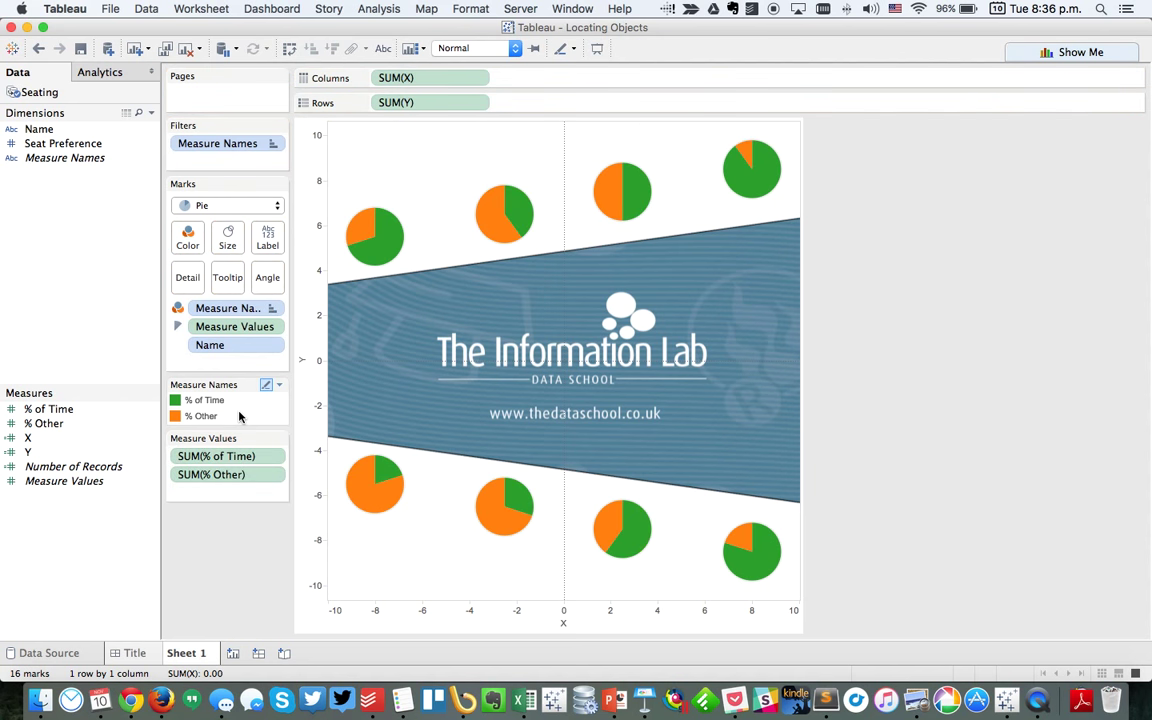
In the colour legend editor, set % of Time to the banner's blue using the eyedropper.
double_click(241, 414)
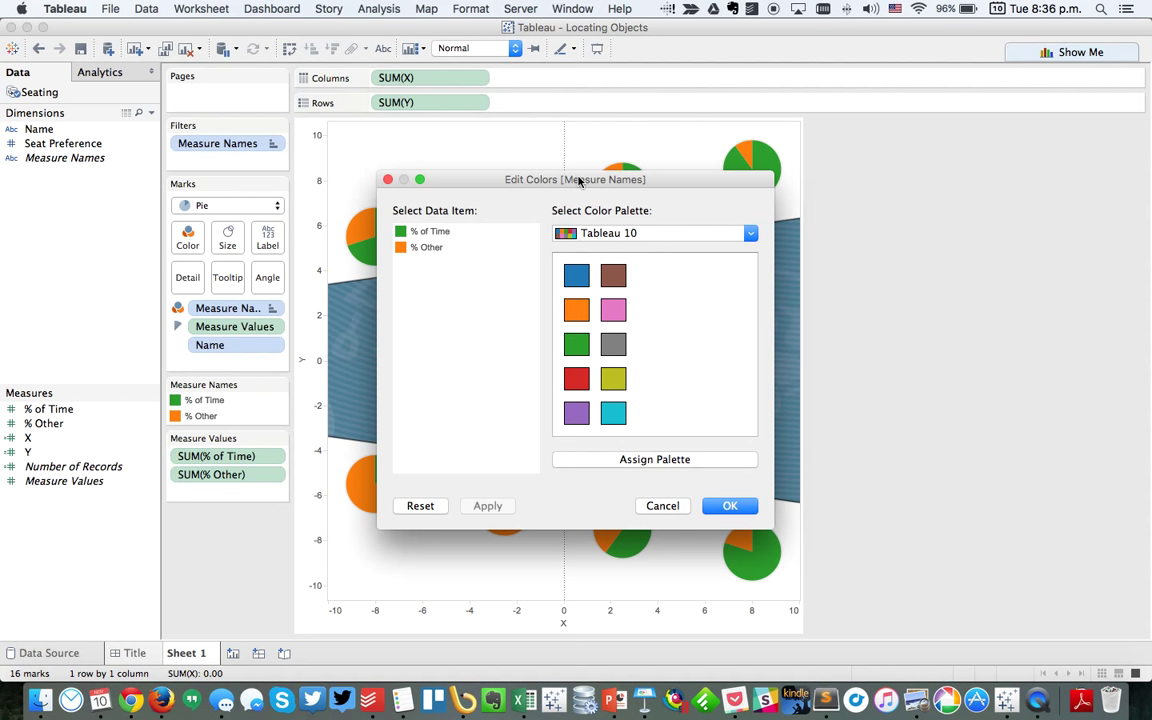
drag(578, 180, 810, 153)
double_click(668, 206)
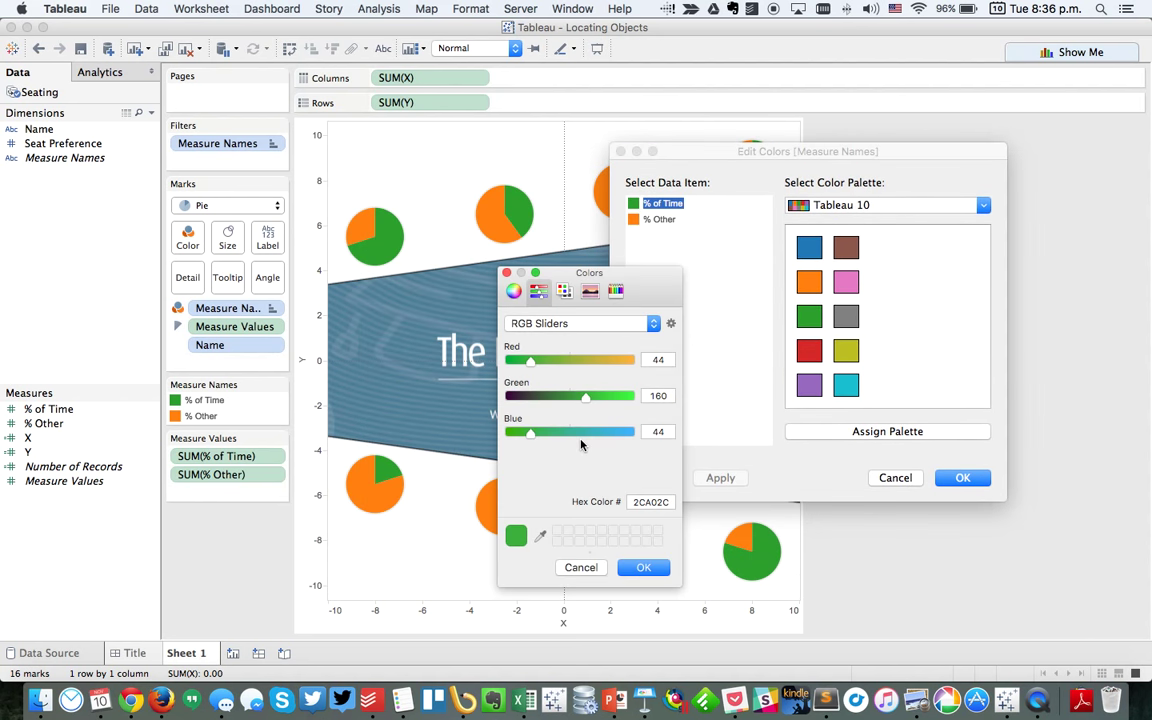
click(540, 537)
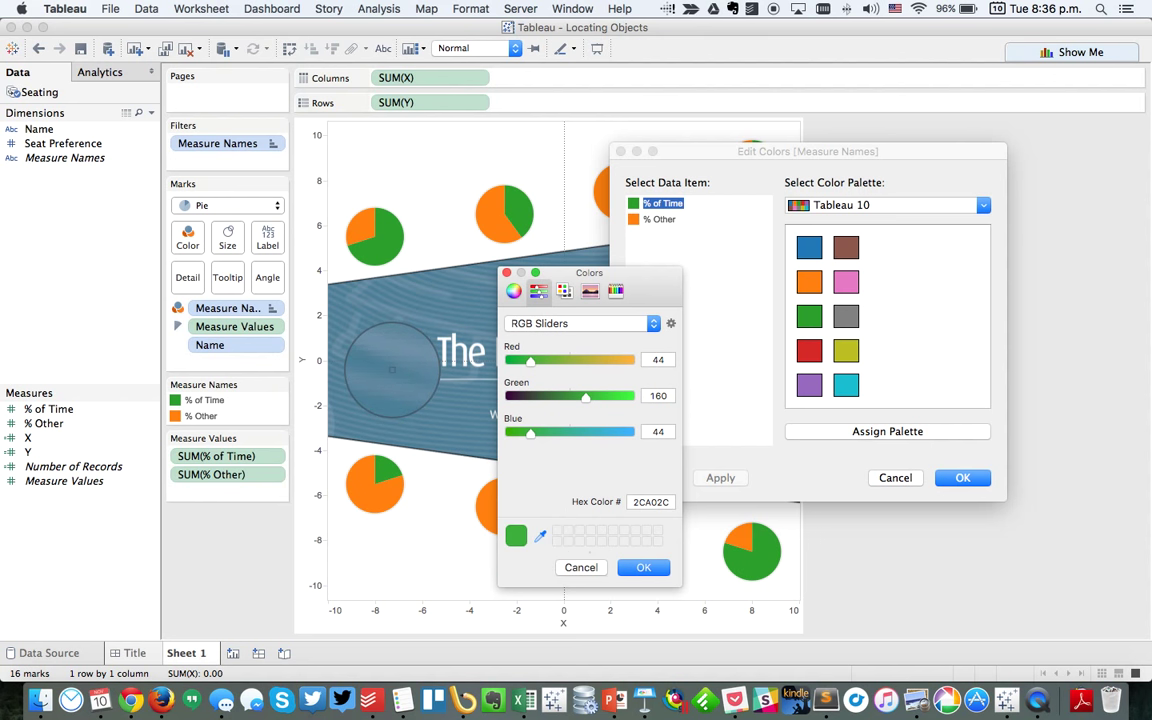
click(392, 370)
click(644, 568)
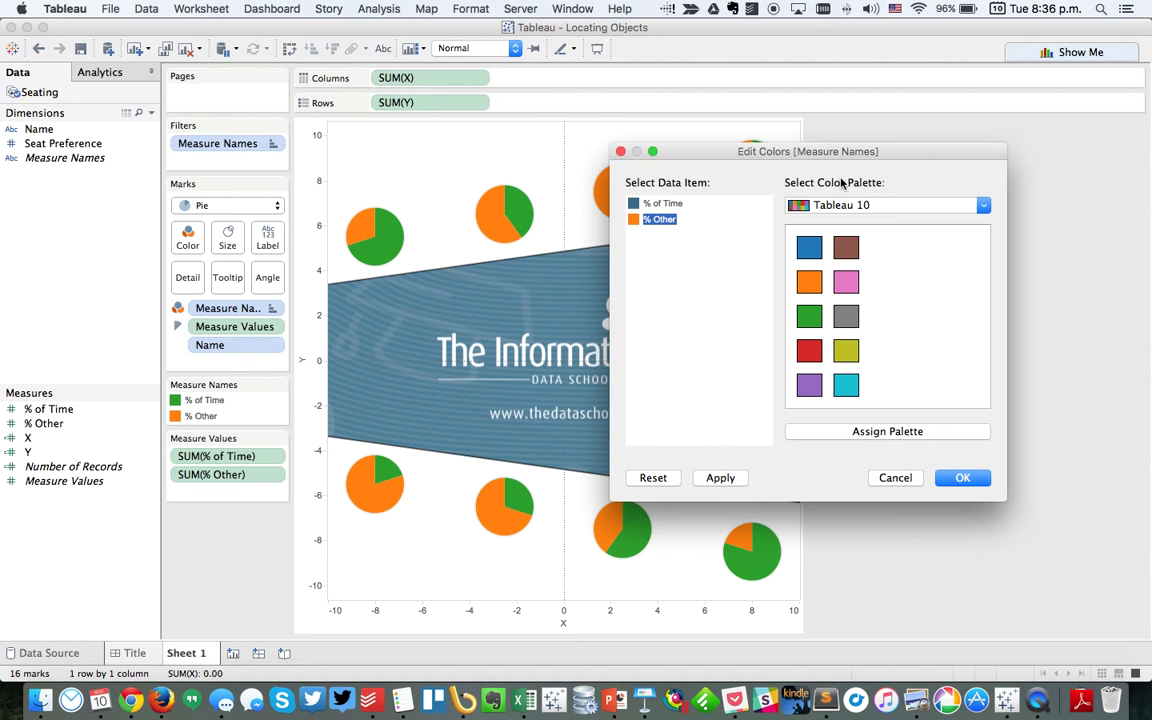
Make % Other grey from the Tableau 10 Medium palette and apply the colours.
click(832, 204)
click(848, 170)
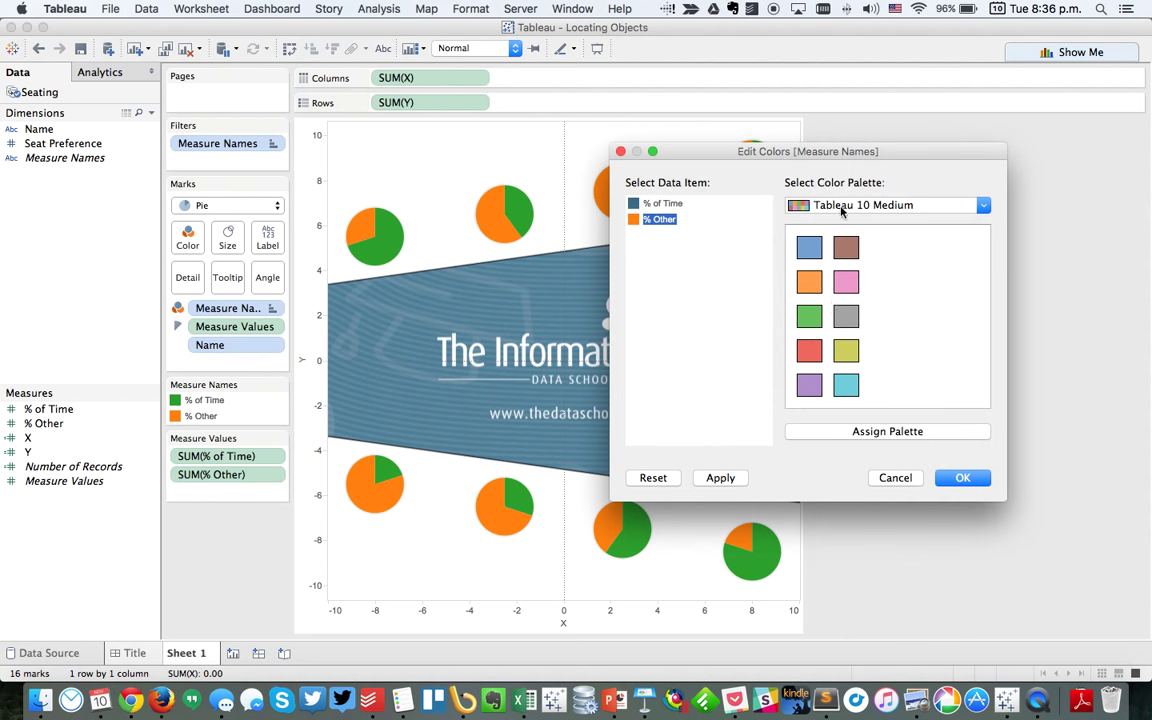
click(846, 316)
click(948, 480)
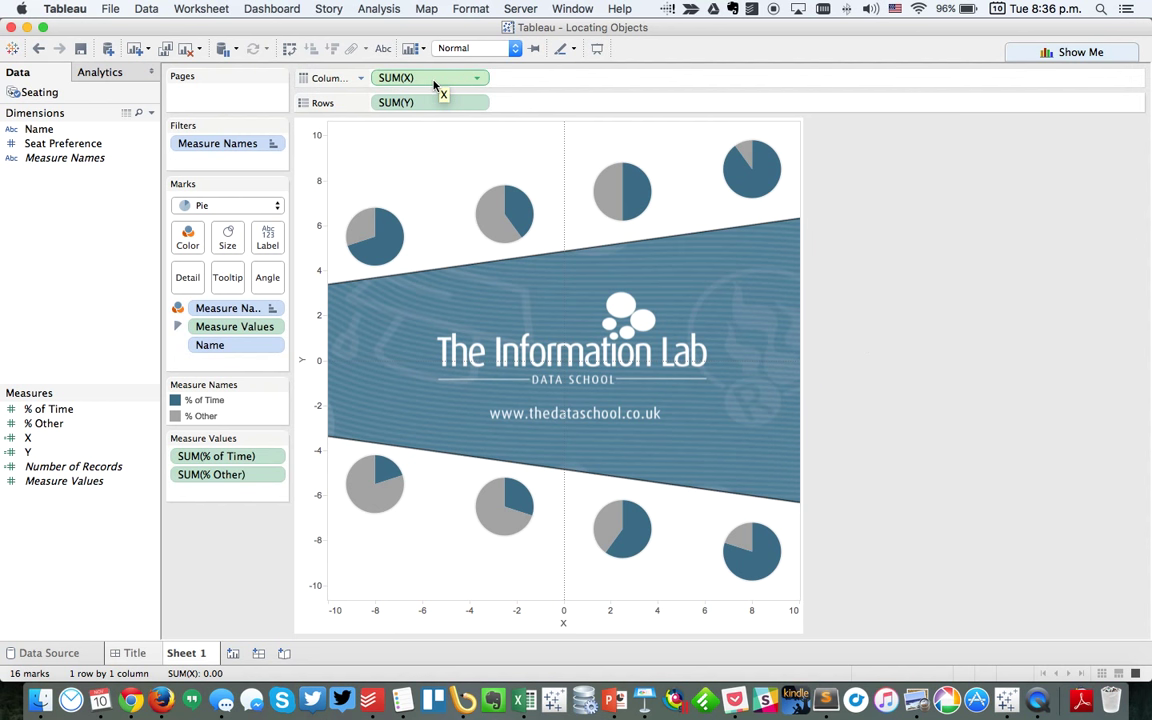
Add a second SUM(X) to Columns as a dual axis and synchronize the two X axes.
drag(433, 84, 512, 82)
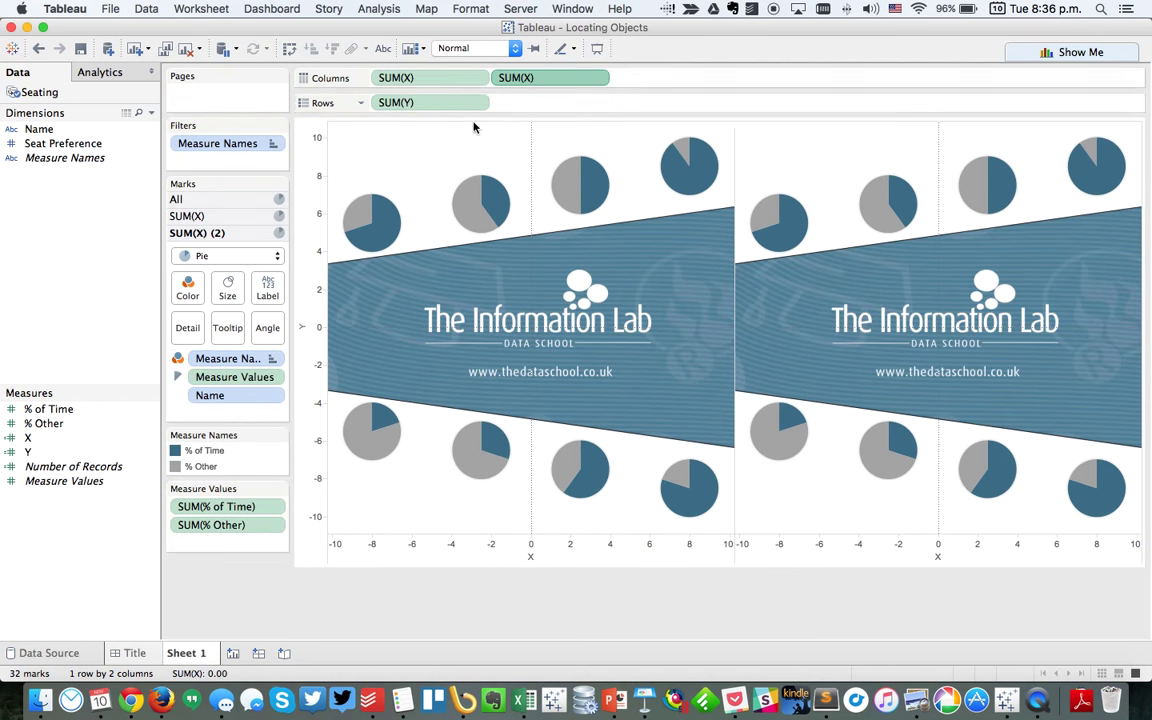
click(597, 78)
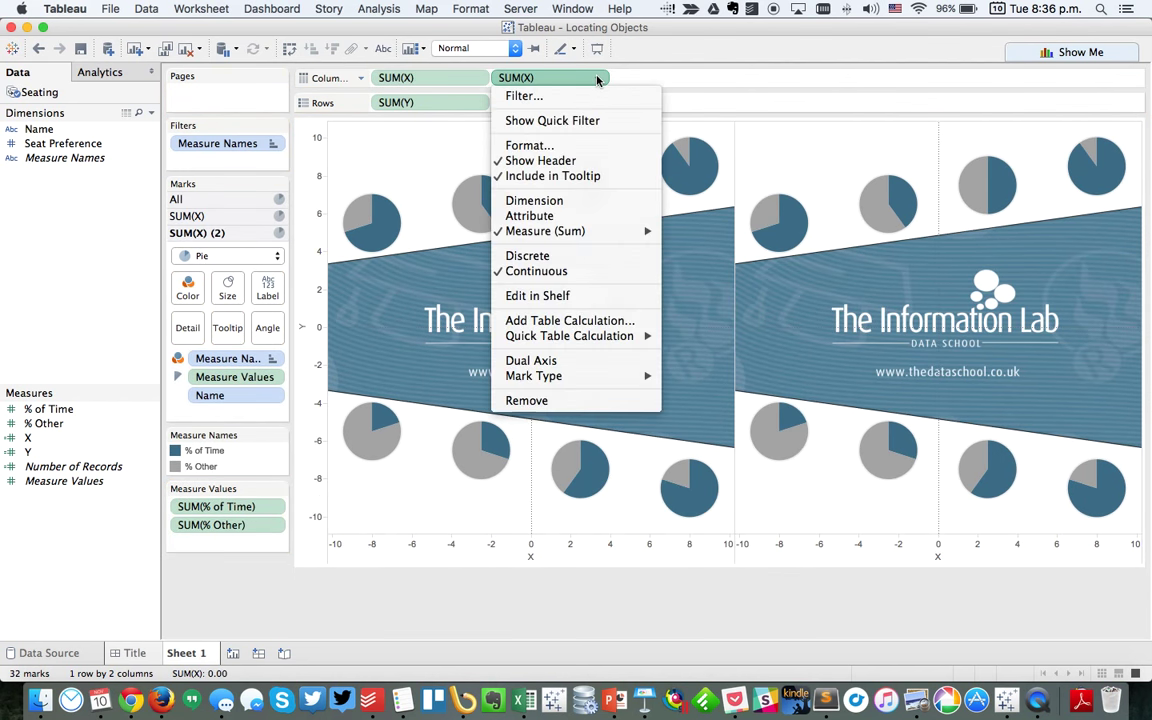
click(531, 360)
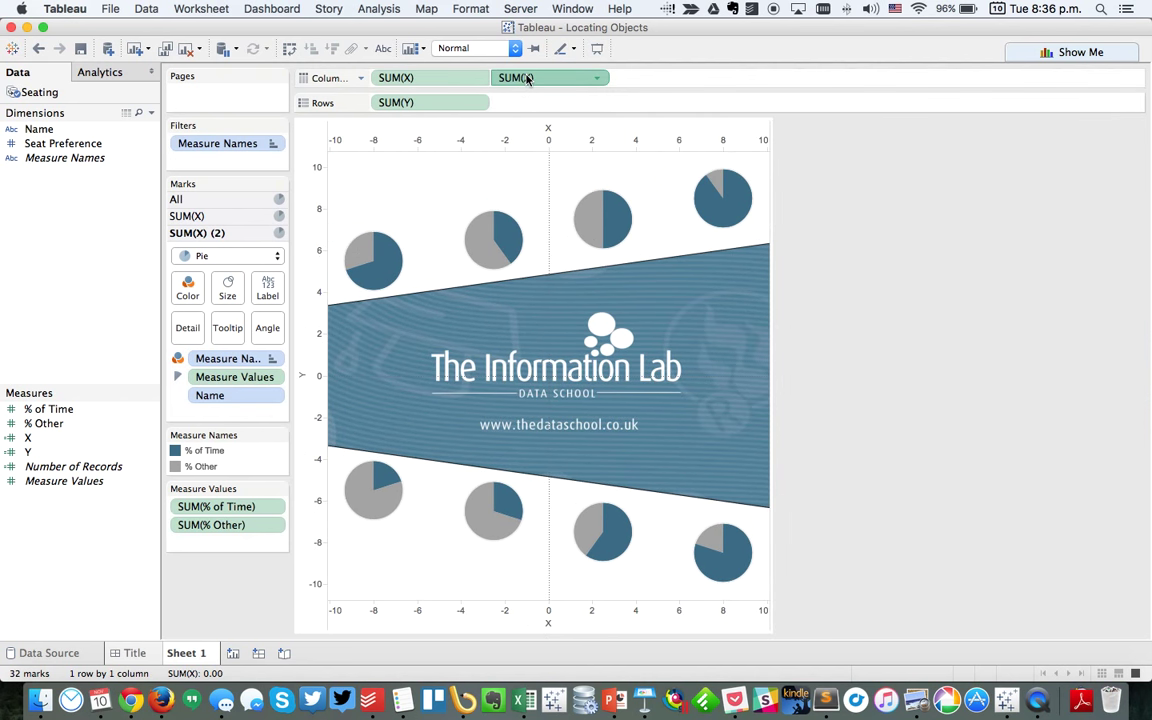
right_click(453, 135)
click(505, 221)
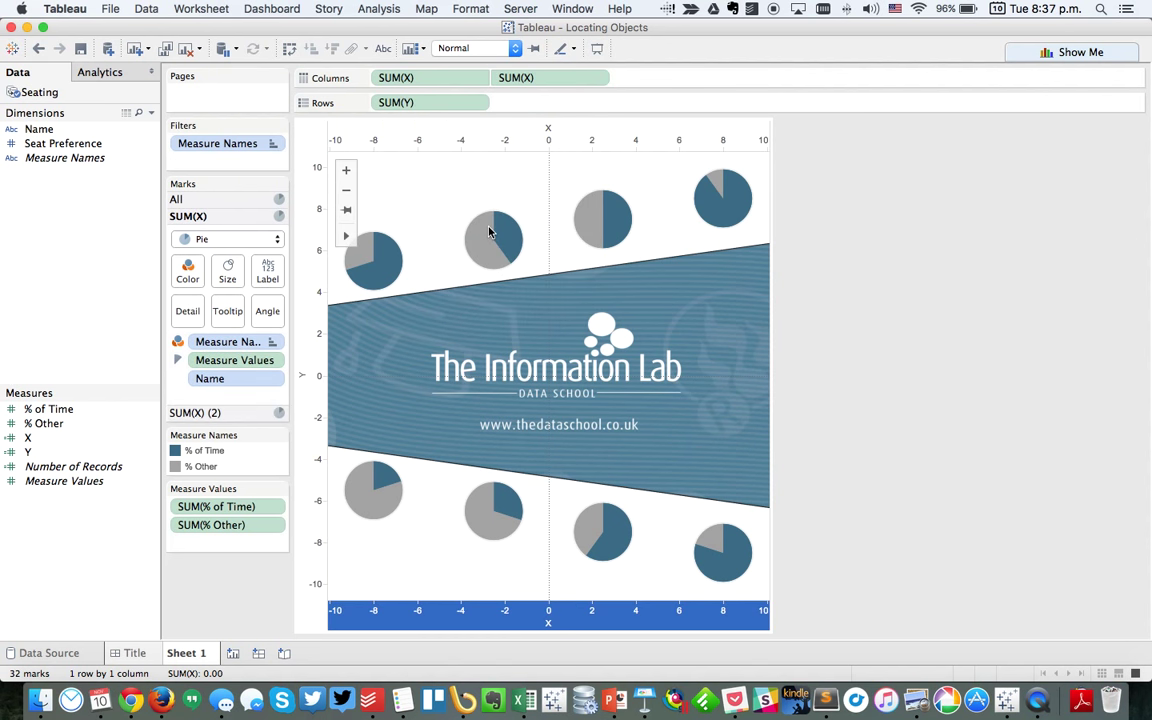
Set the SUM(X)(2) layer to Shape marks, remove Measure Names, and put Name on Shape.
click(531, 80)
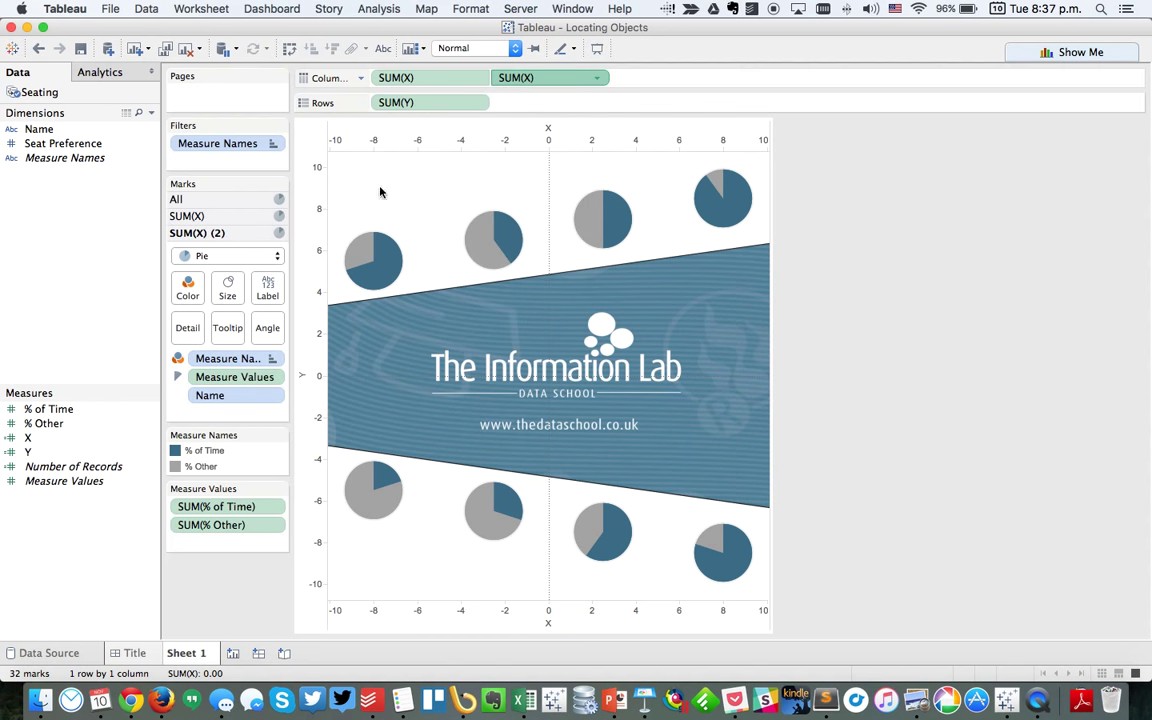
click(217, 256)
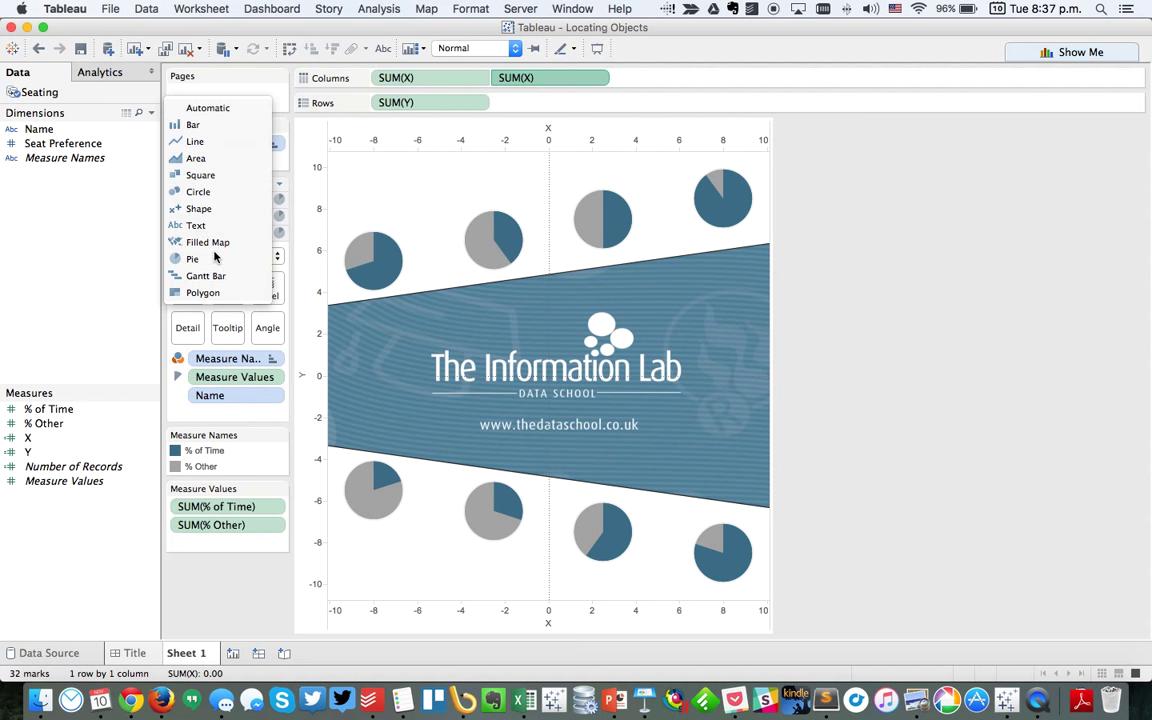
click(216, 208)
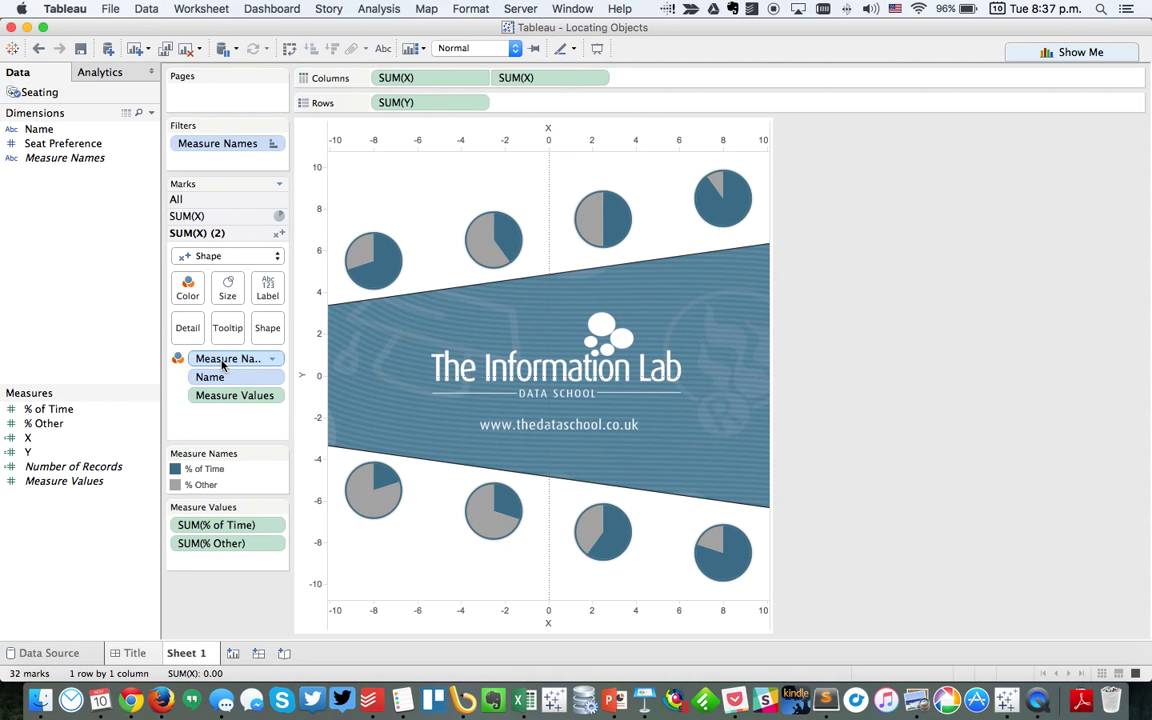
drag(212, 358, 85, 330)
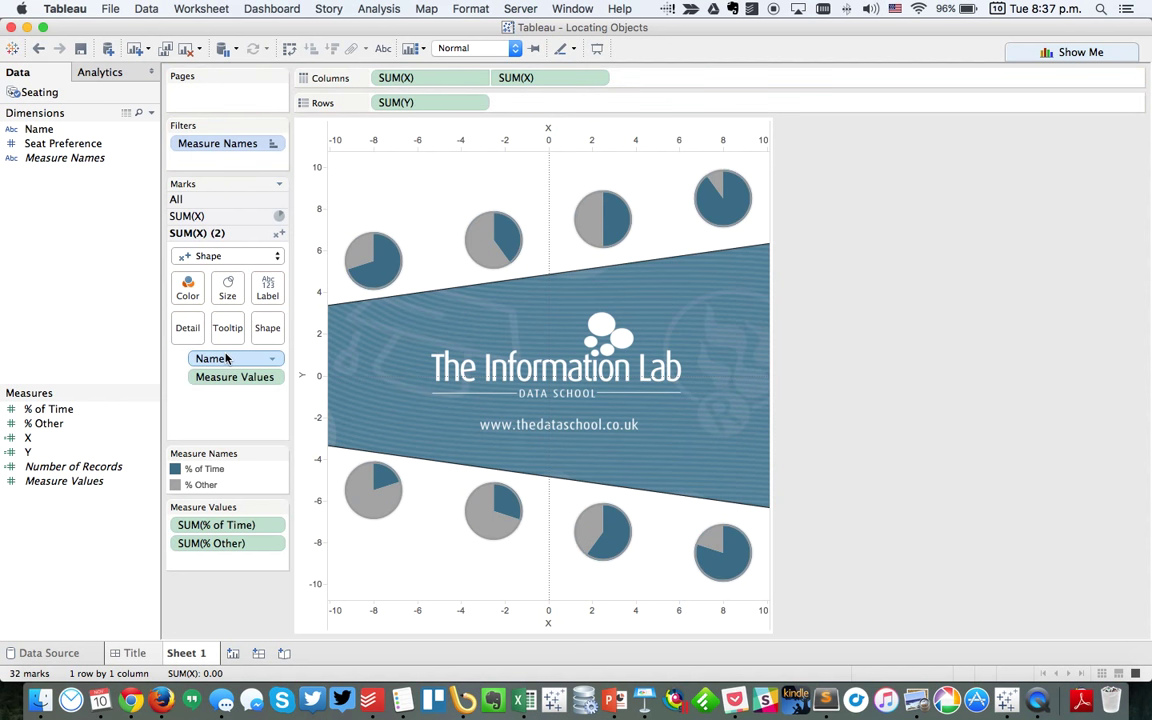
drag(226, 358, 268, 330)
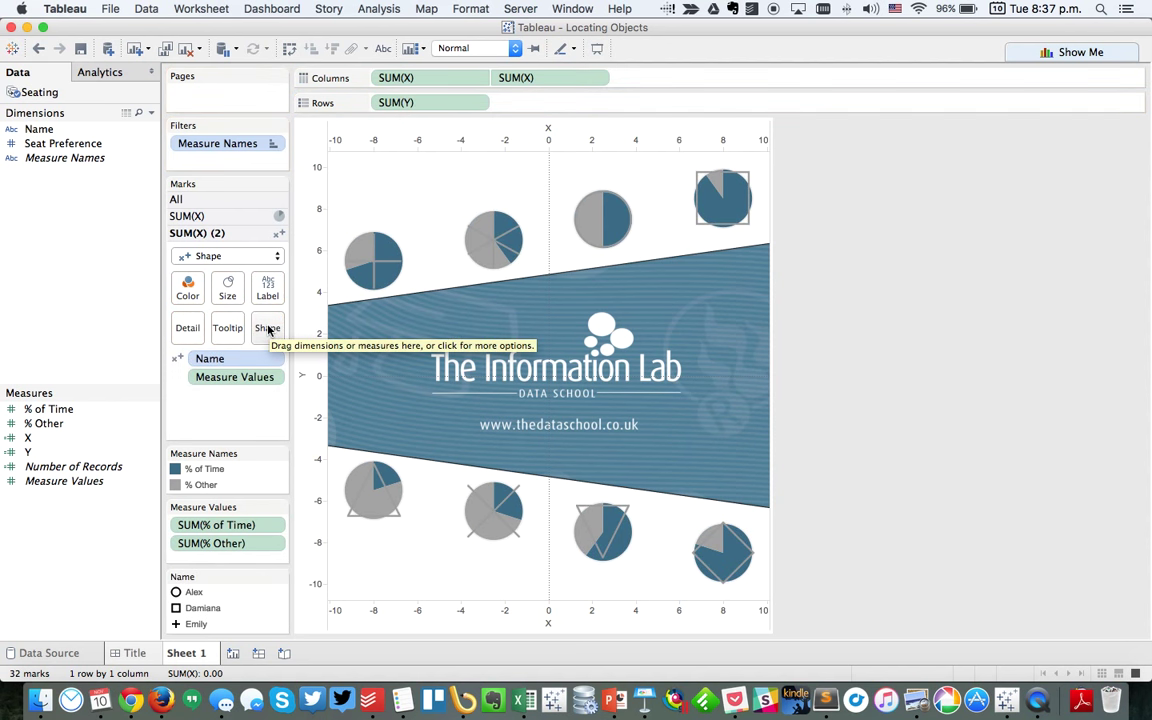
In Edit Shape, choose the Data School palette and assign headshots to the first three consultants.
double_click(247, 611)
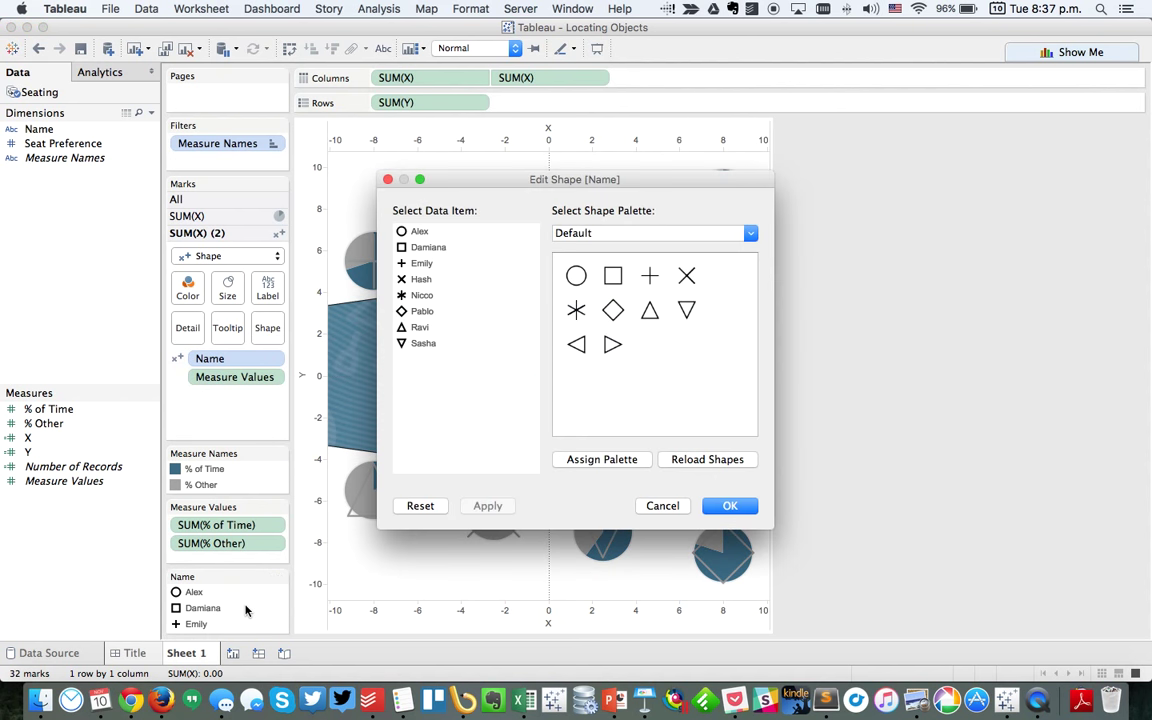
click(586, 233)
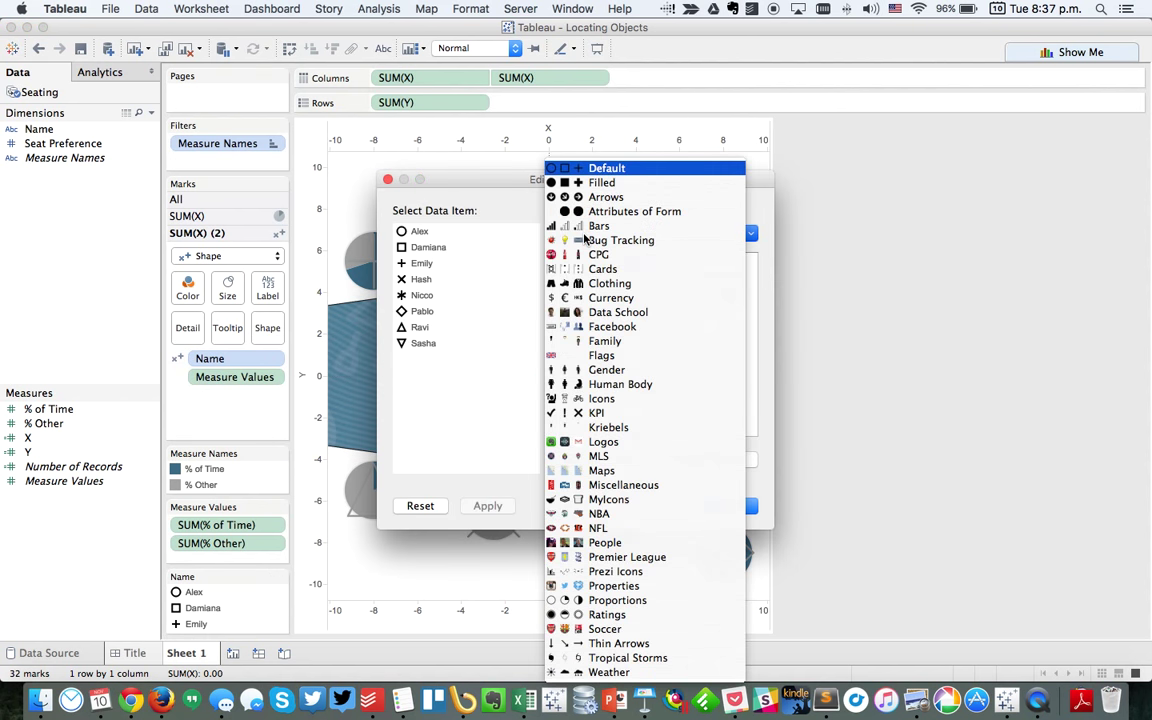
click(626, 313)
click(419, 231)
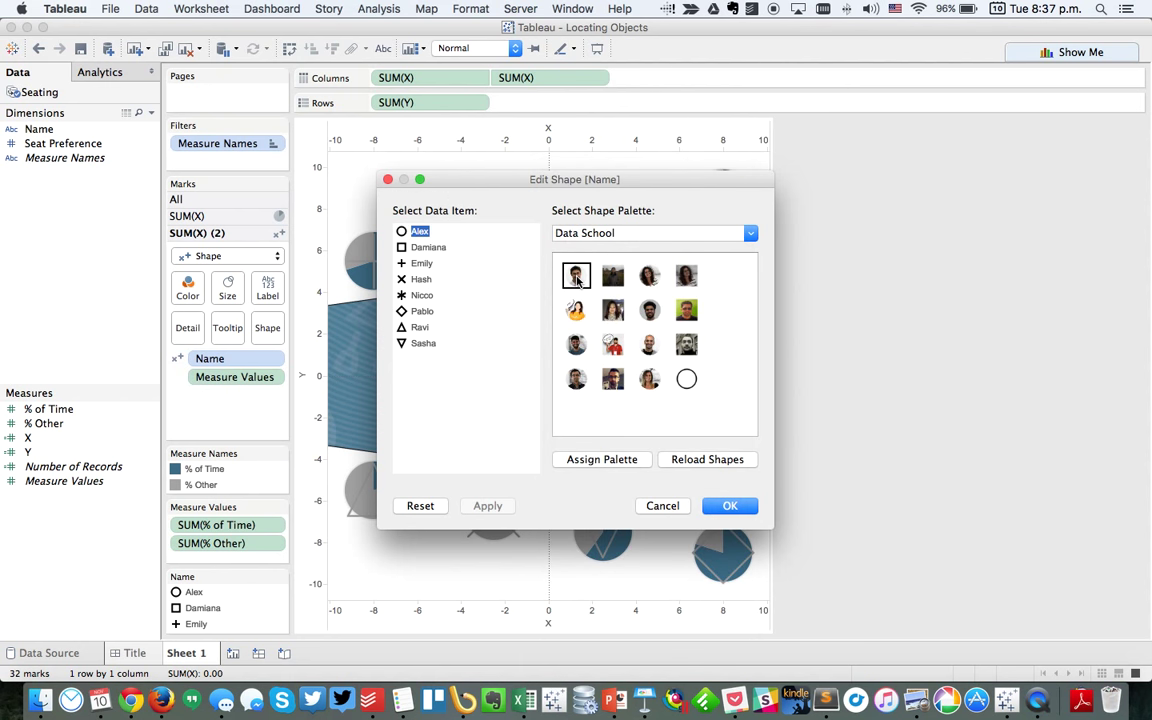
click(576, 278)
click(430, 248)
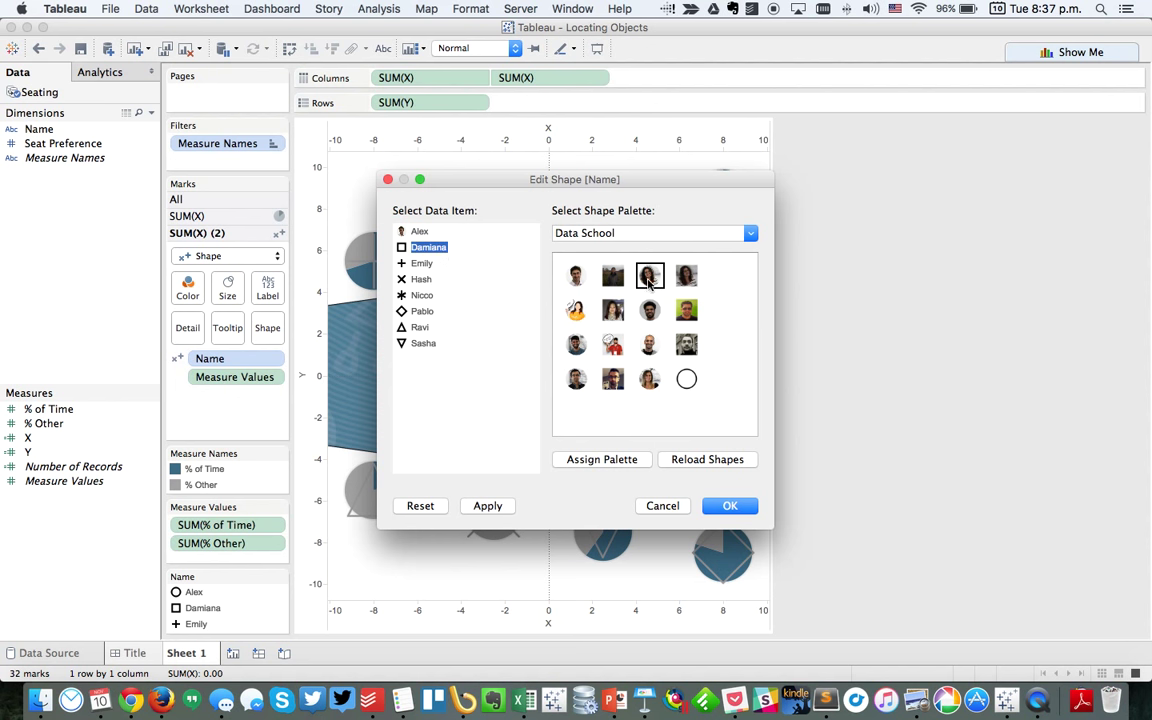
click(649, 276)
click(423, 264)
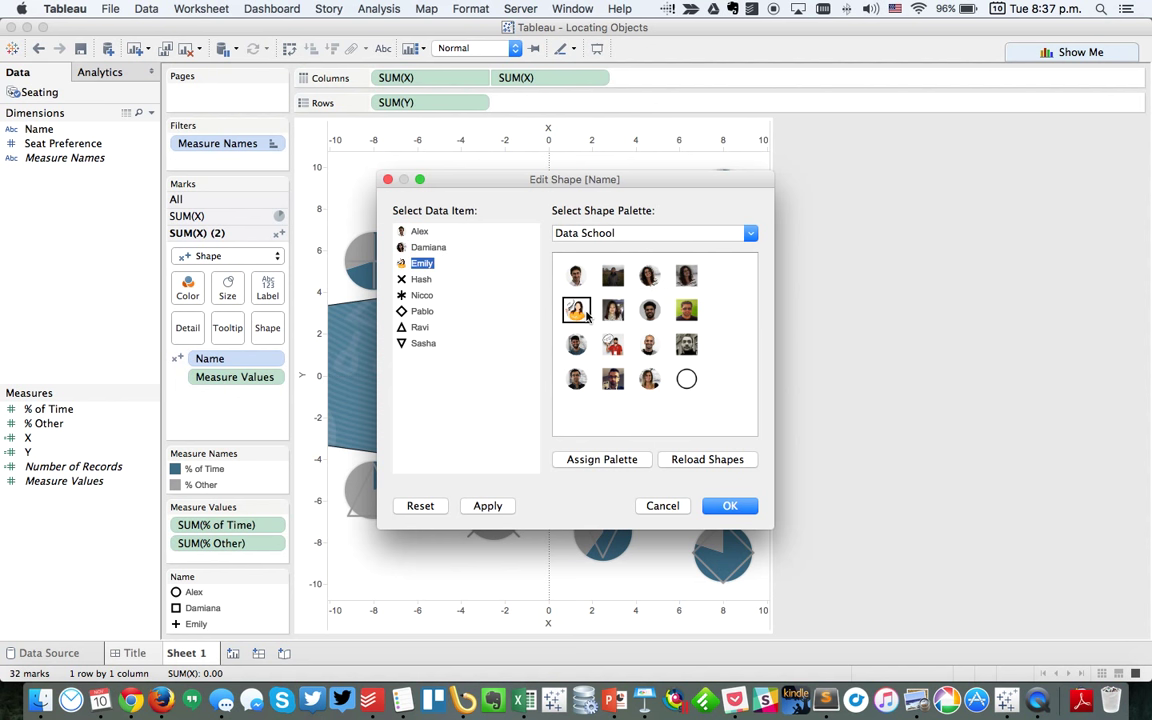
click(584, 313)
Assign Data School headshots to the remaining consultants and apply them to the chart.
click(421, 279)
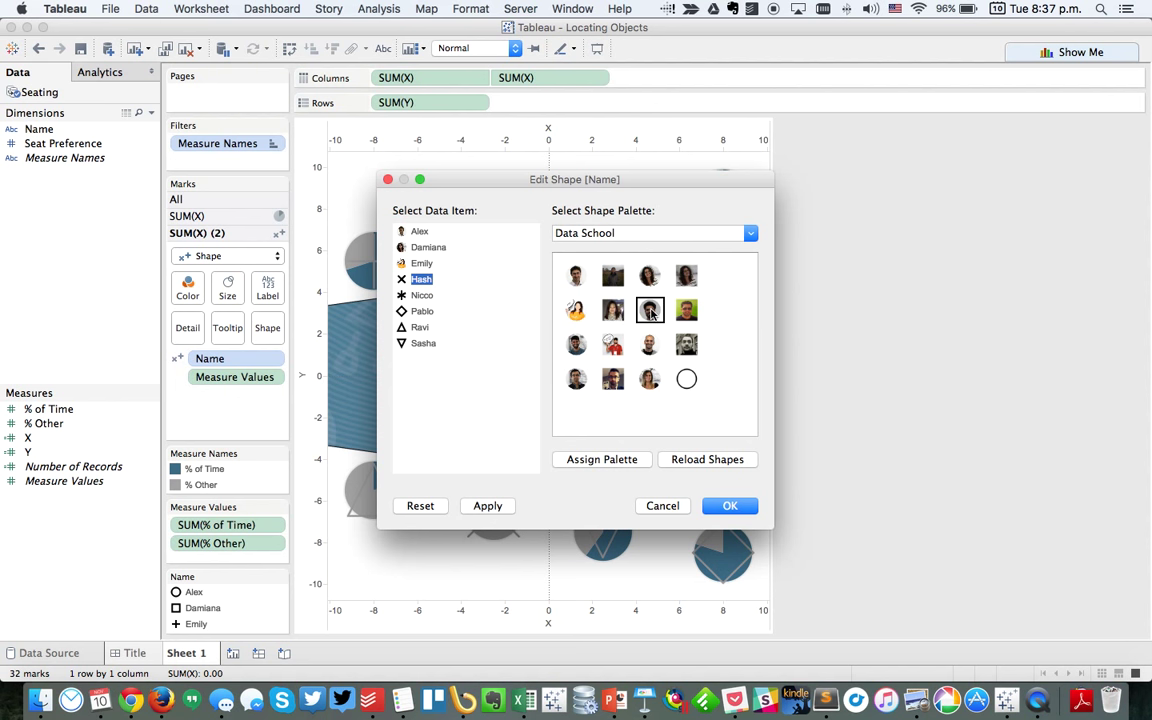
click(650, 311)
click(421, 295)
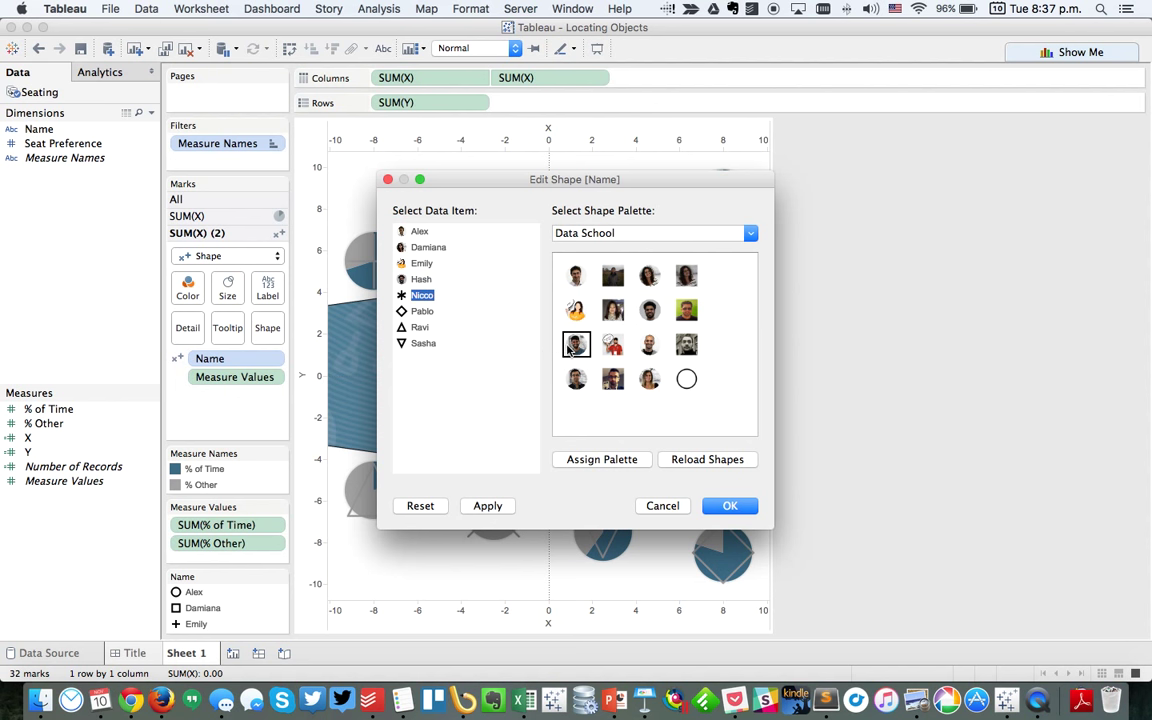
click(576, 344)
click(448, 313)
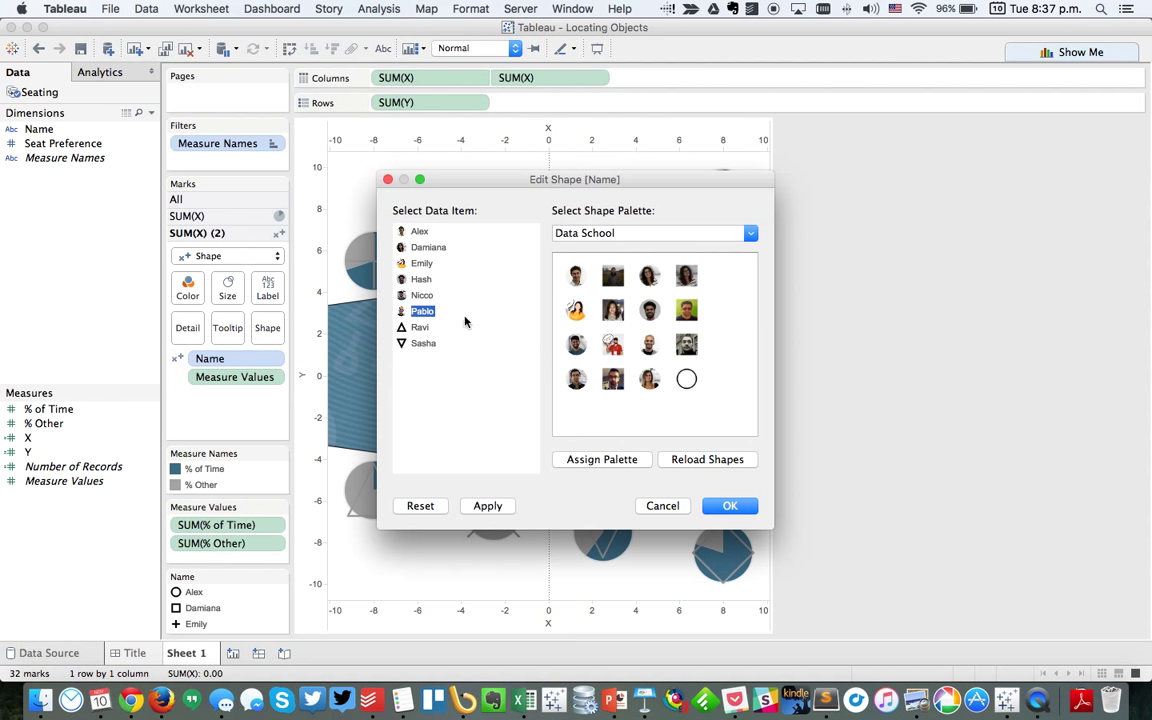
click(420, 327)
click(576, 380)
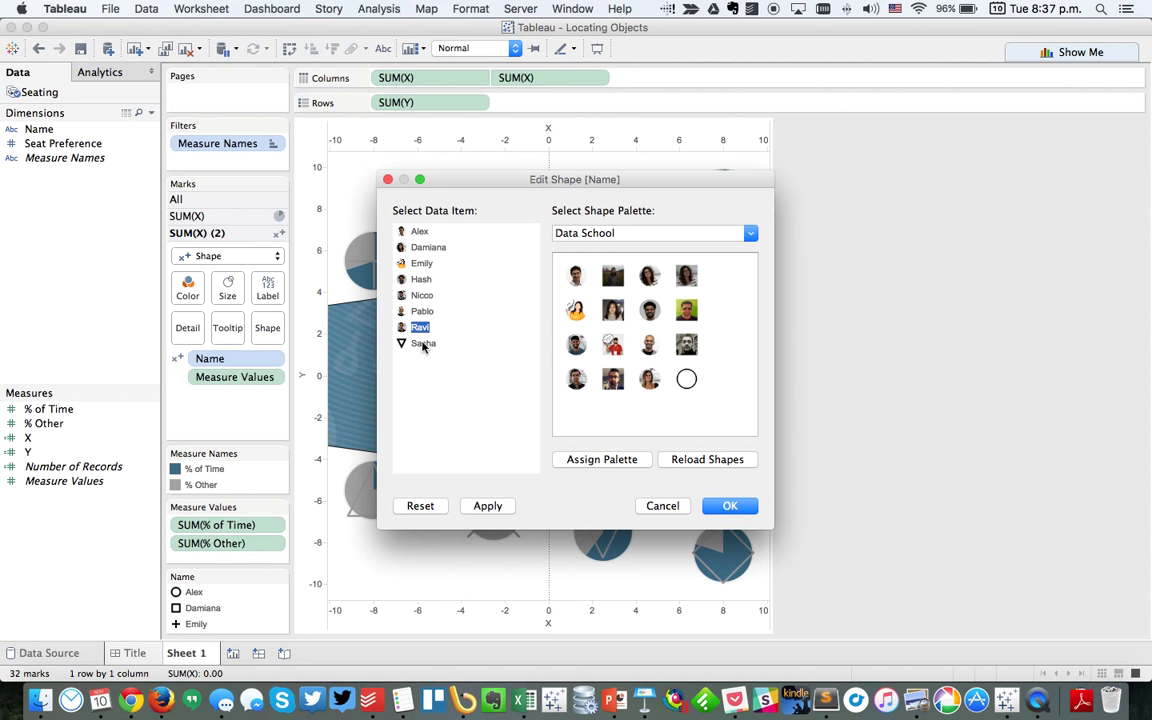
click(423, 343)
click(730, 505)
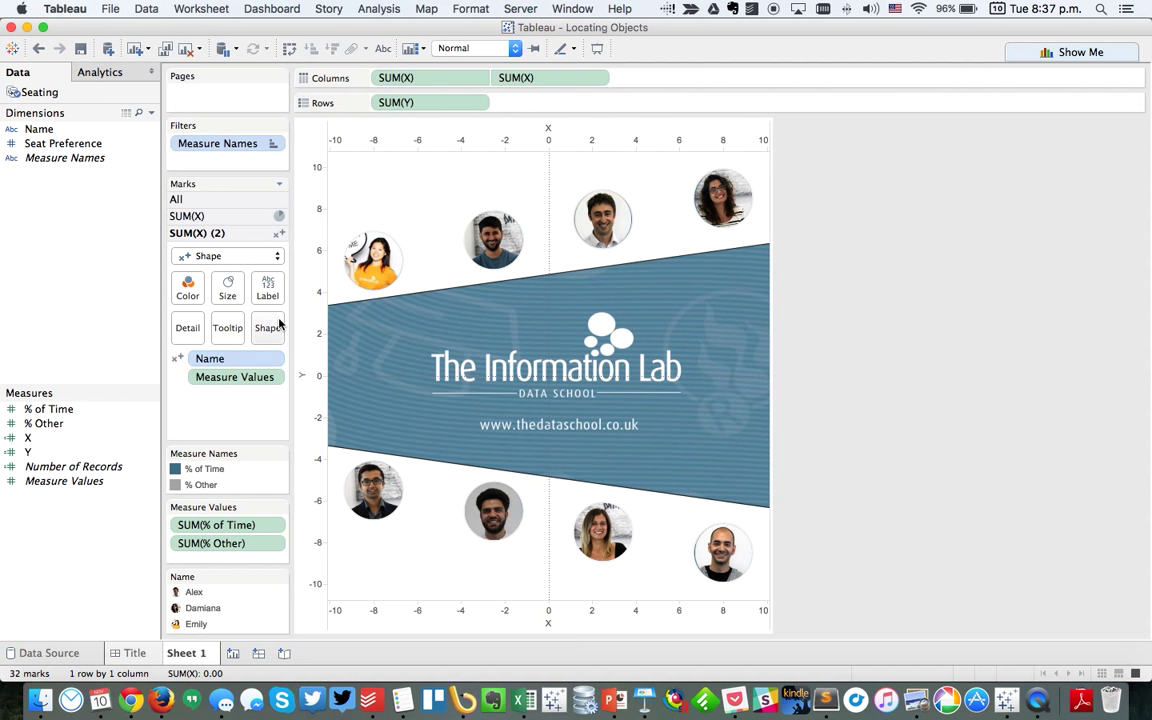
Resize the headshot shape marks, shrinking then slightly regrowing them to reveal the pie rings.
click(227, 287)
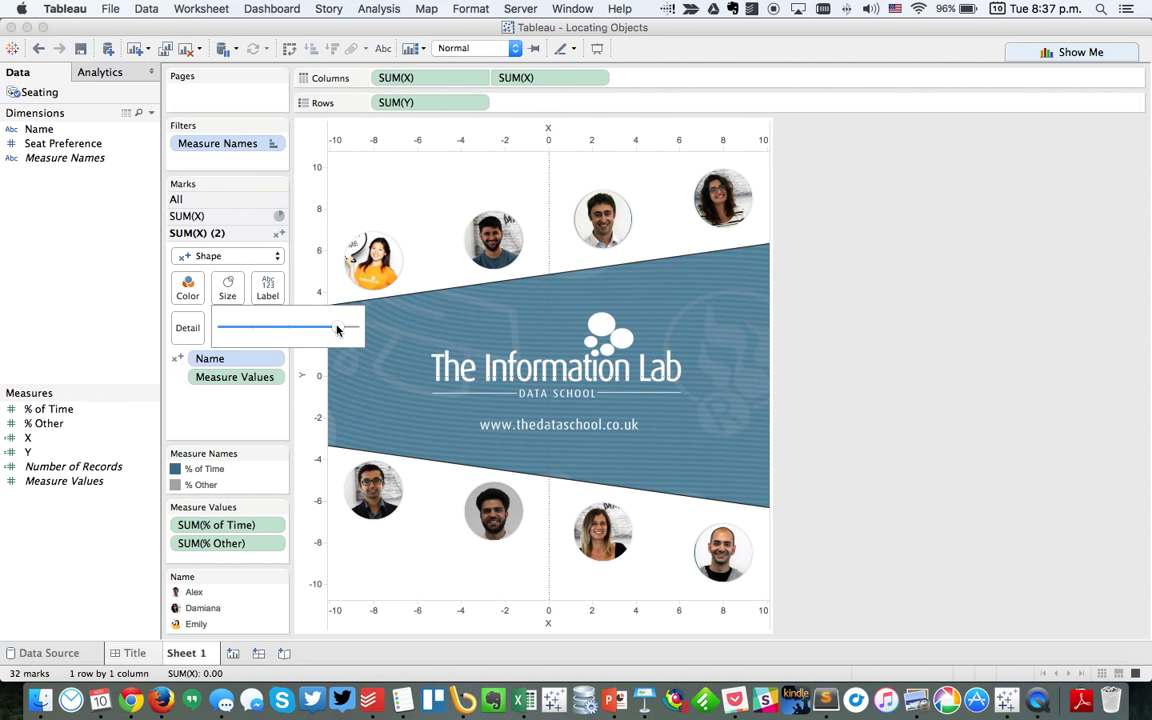
drag(337, 330, 320, 329)
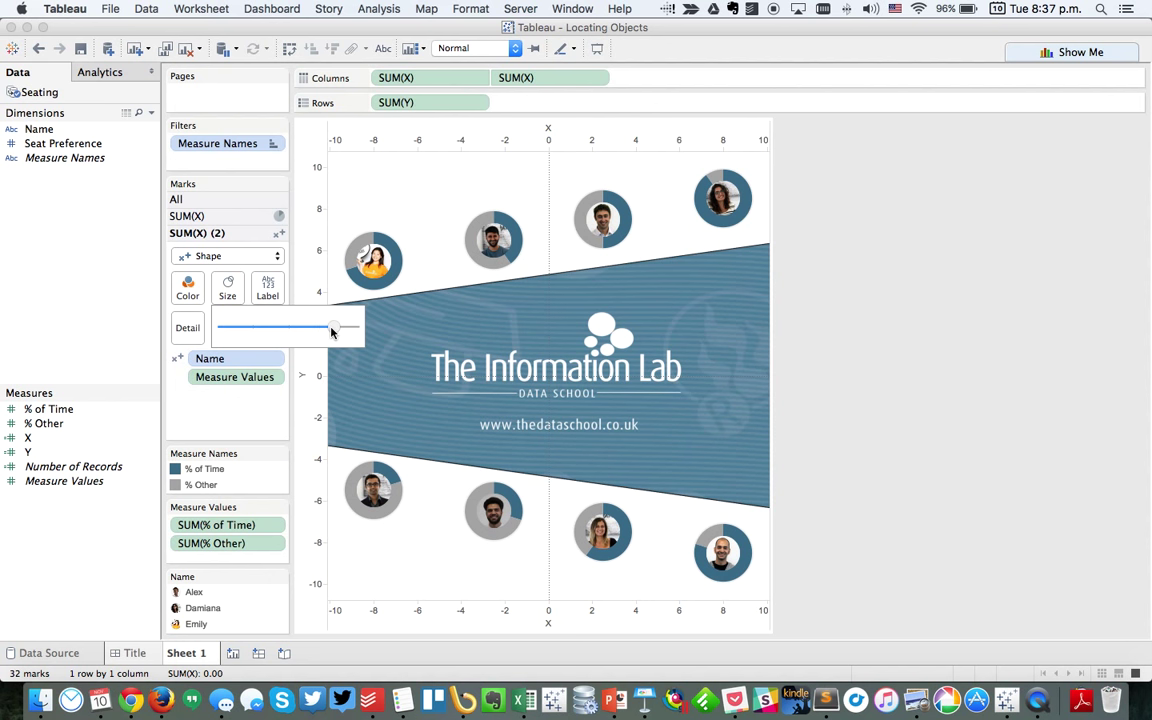
drag(324, 332, 333, 332)
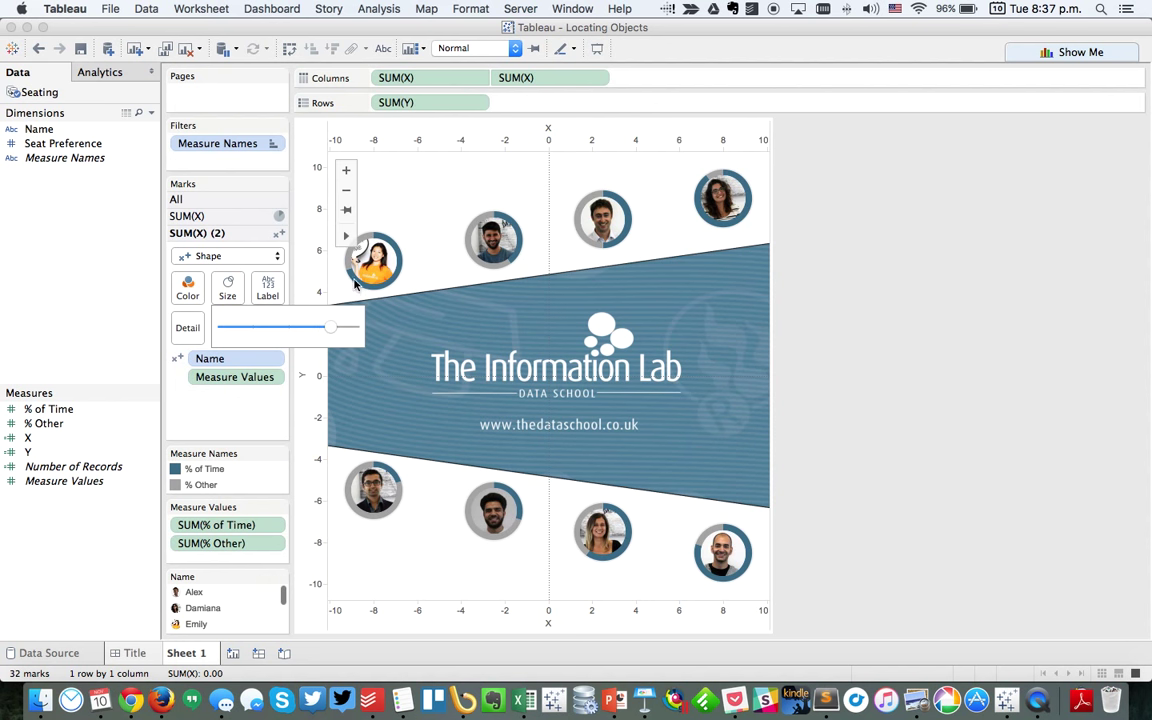
click(419, 196)
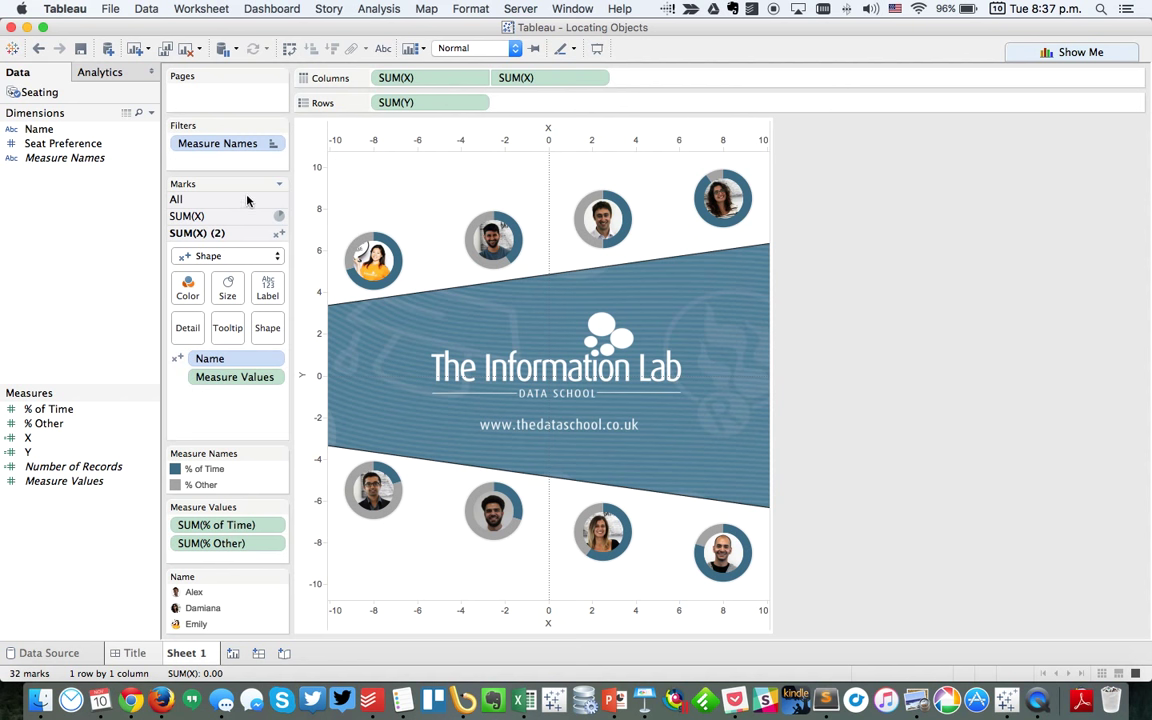
Enlarge the SUM(X) pie marks so they form a ring around each headshot.
click(225, 217)
click(227, 274)
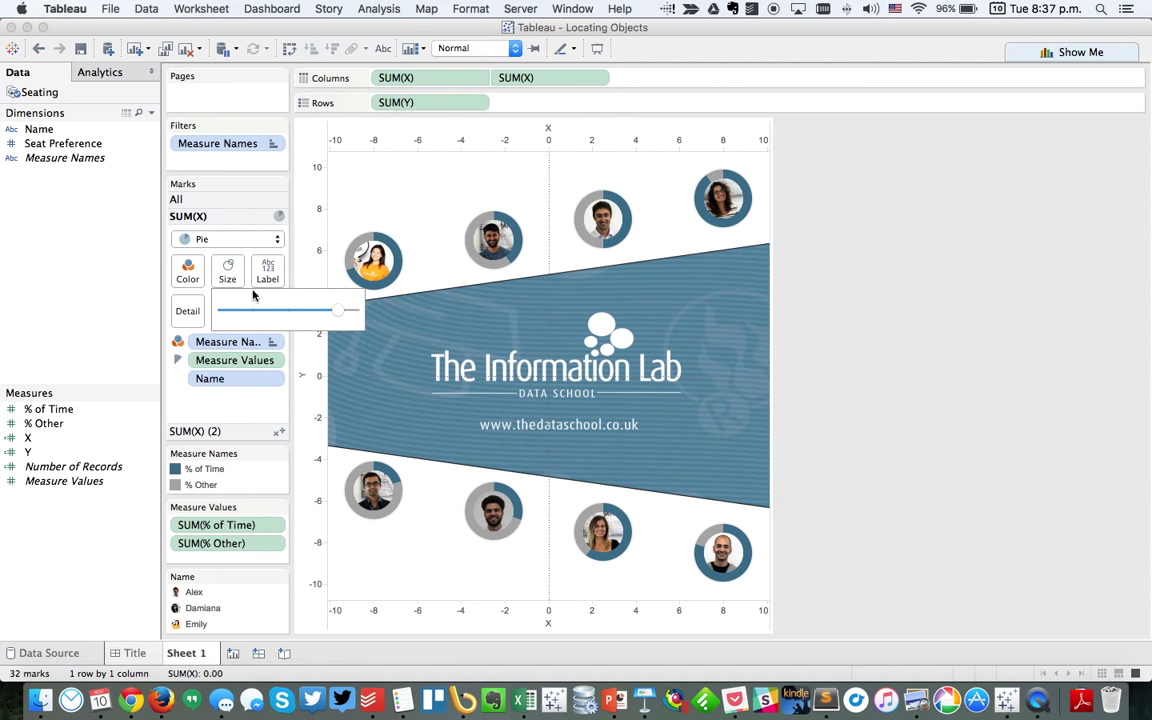
mouse_move(336, 313)
mouse_down()
mouse_move(354, 314)
mouse_move(342, 314)
mouse_up()
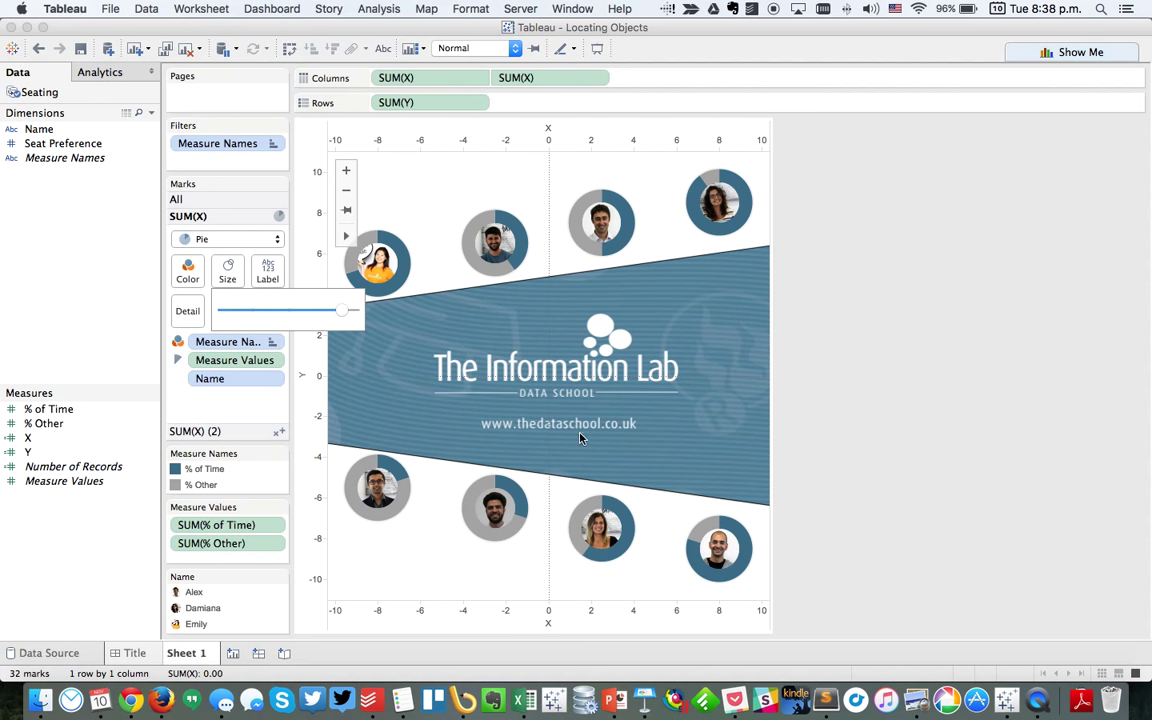
Fix the X axis range to start at -11 and end at 11.
double_click(497, 618)
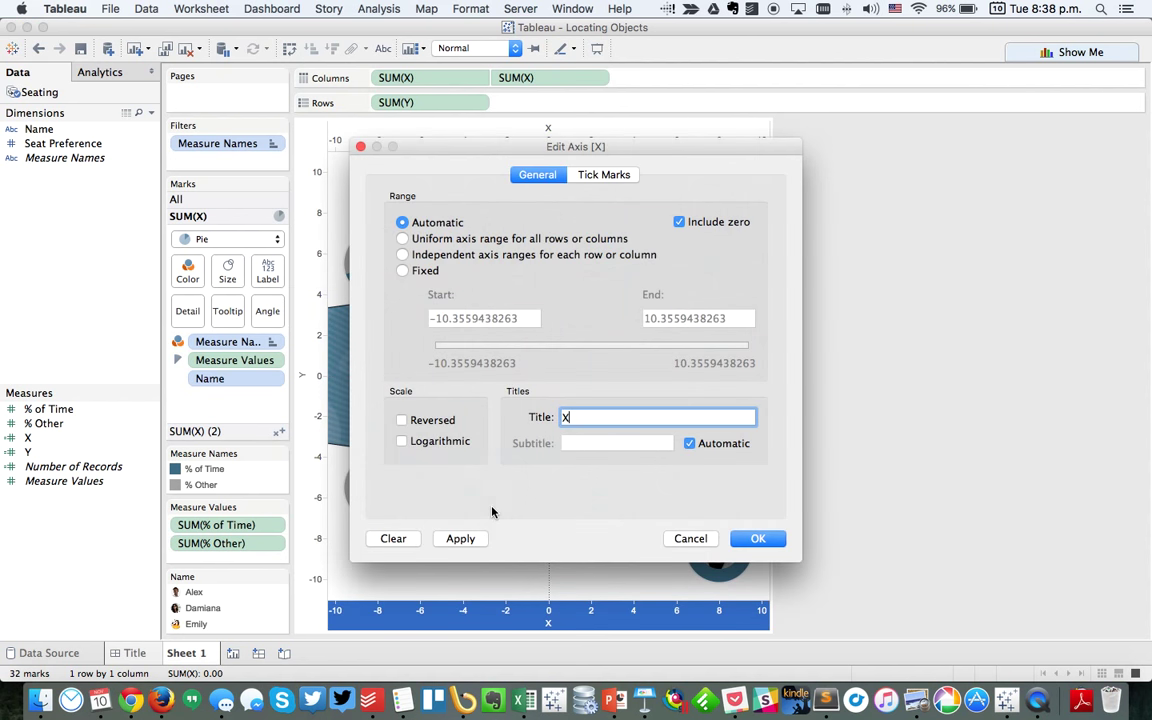
click(425, 272)
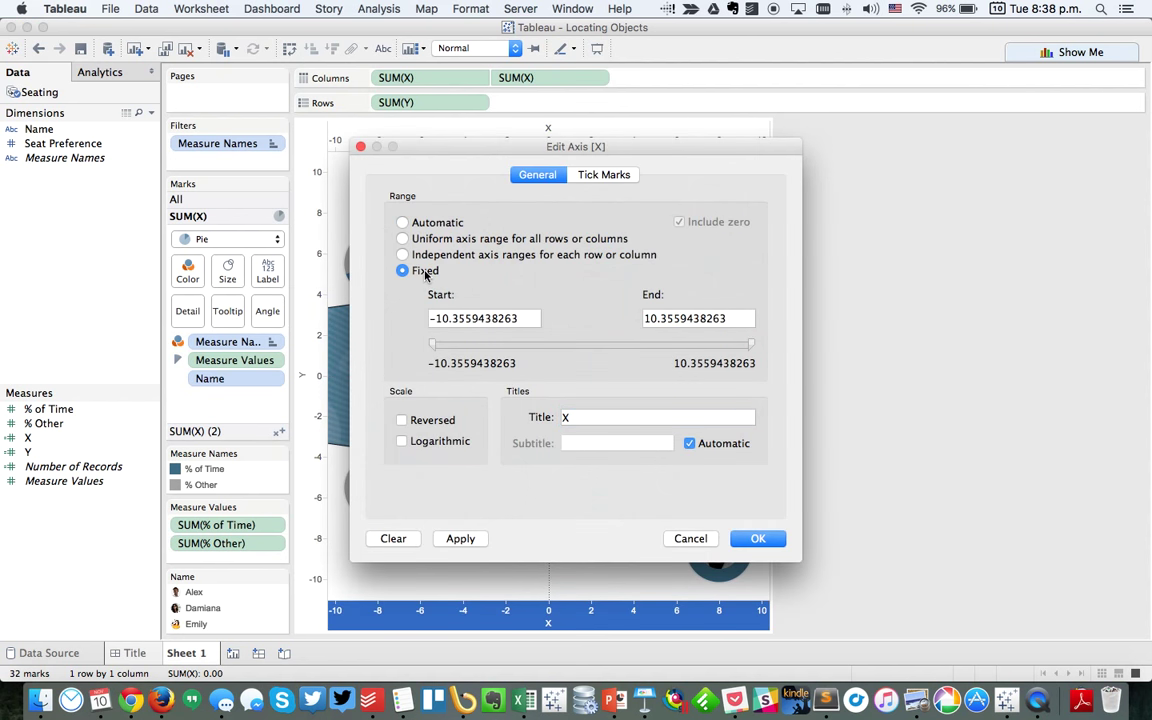
key(Tab)
text(-11)
key(Tab)
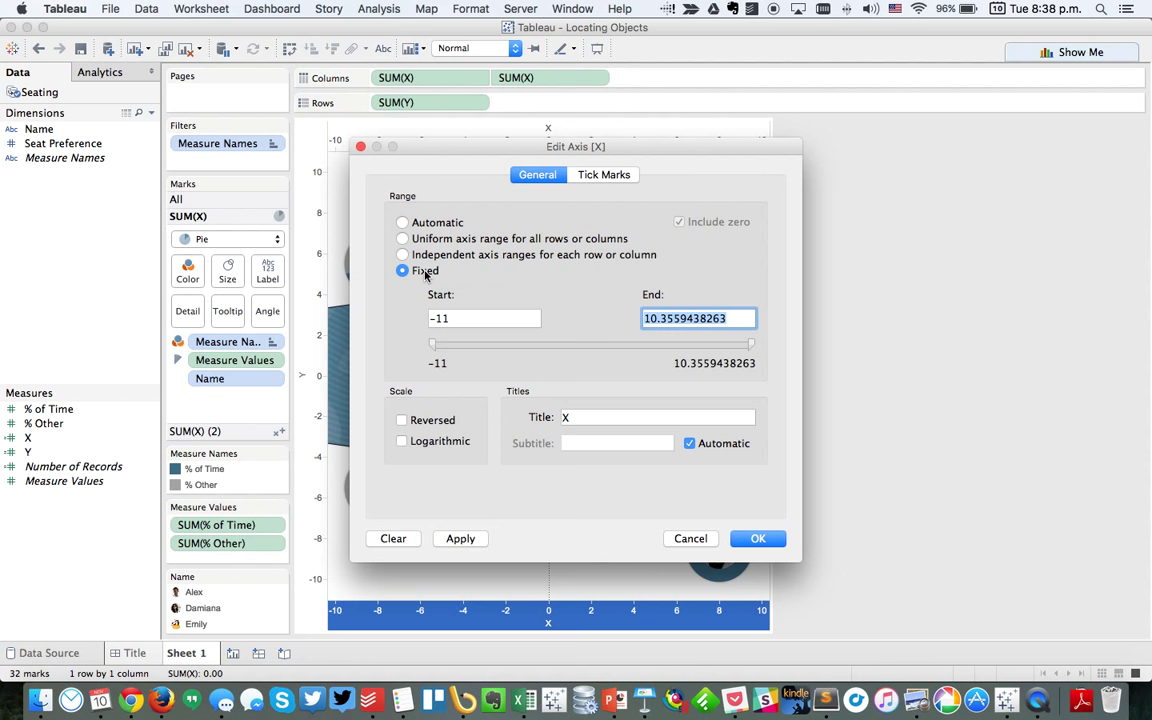
text(11)
click(757, 538)
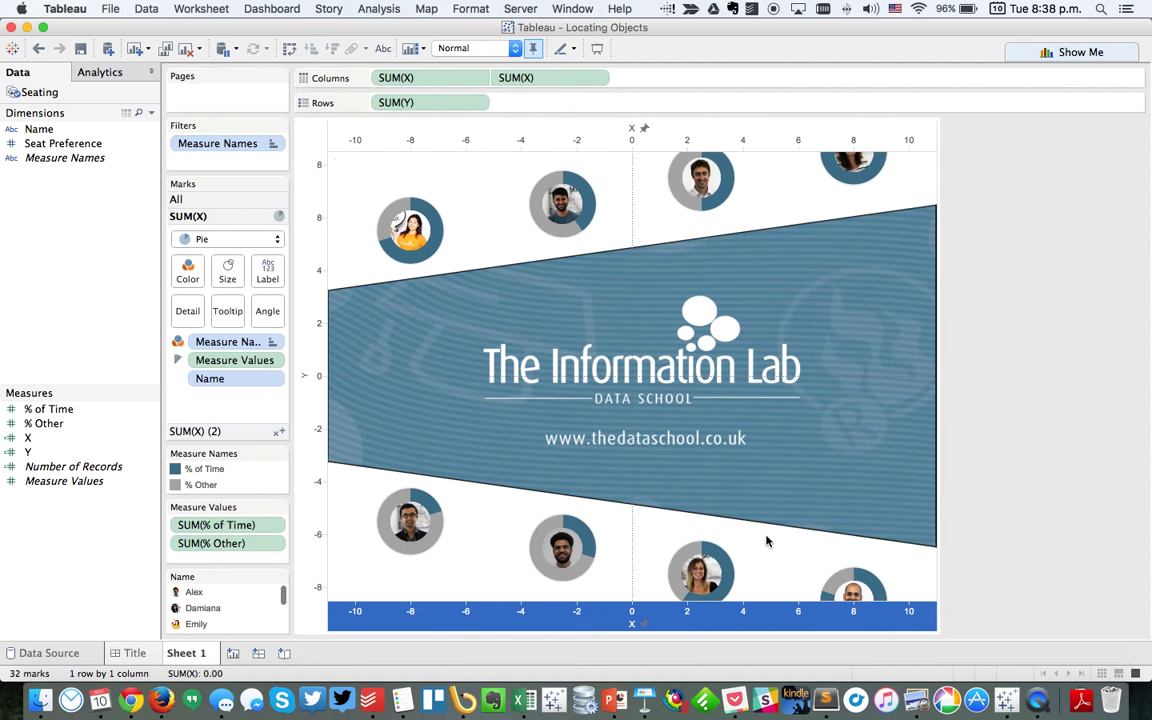
double_click(503, 141)
click(697, 548)
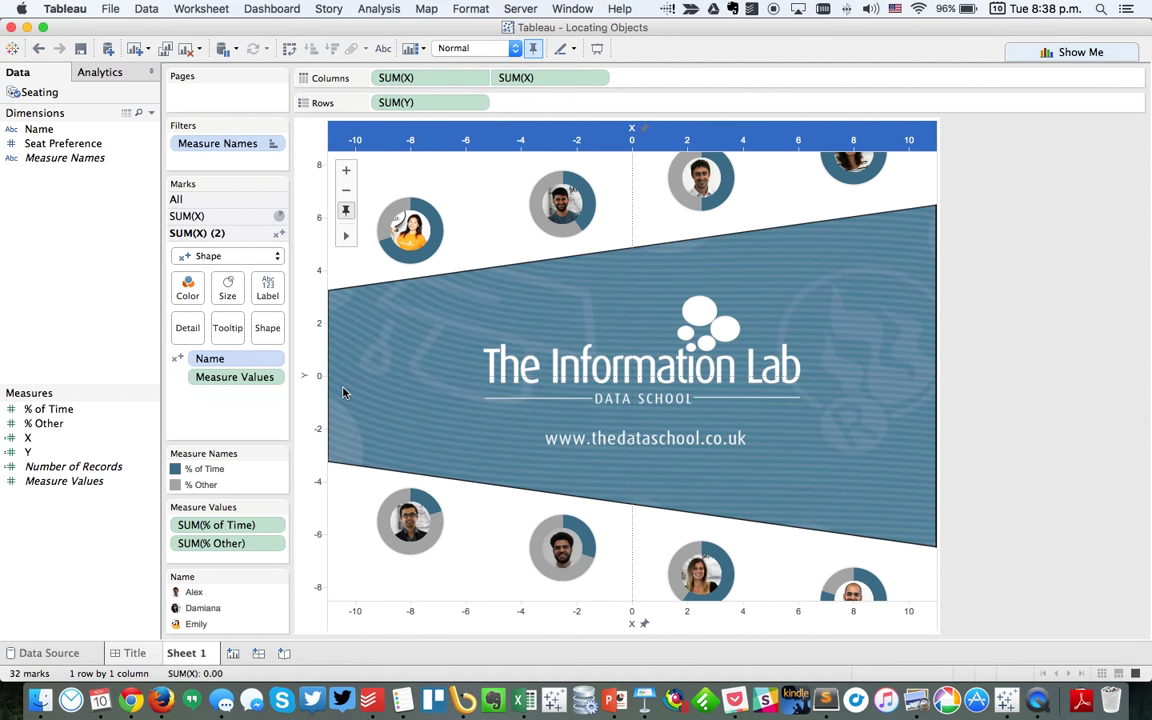
Fix the Y axis range to start at -11 and end at 11.
click(312, 384)
double_click(312, 384)
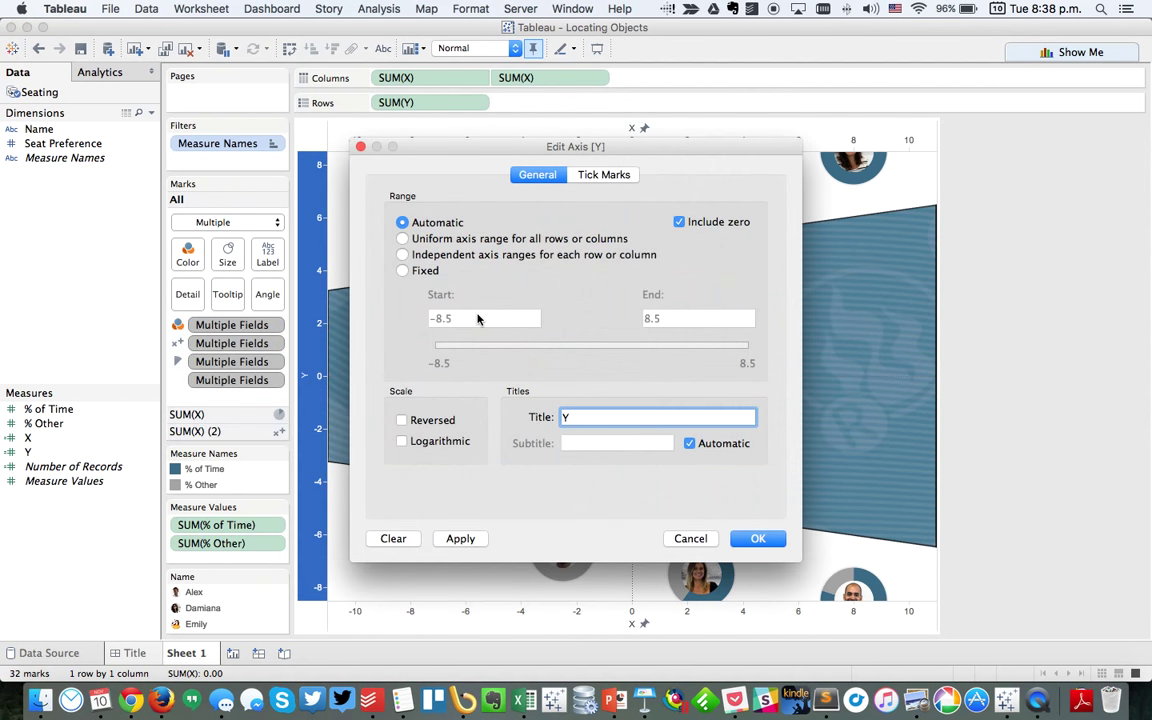
click(404, 269)
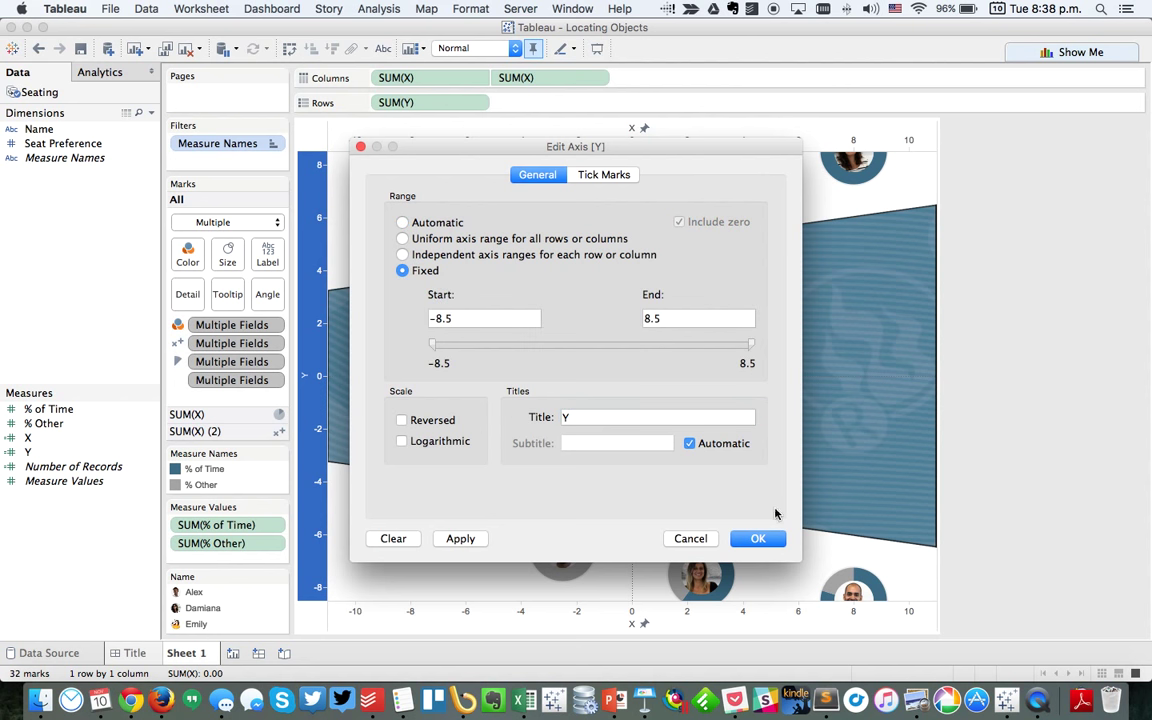
click(758, 538)
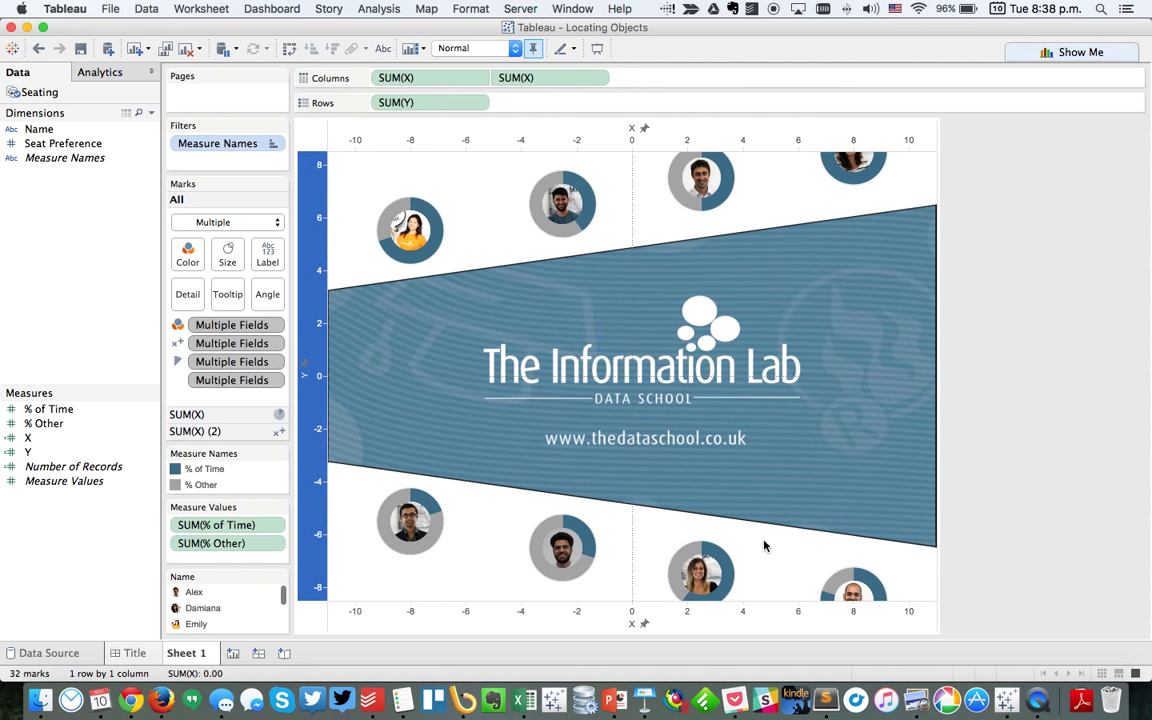
double_click(313, 233)
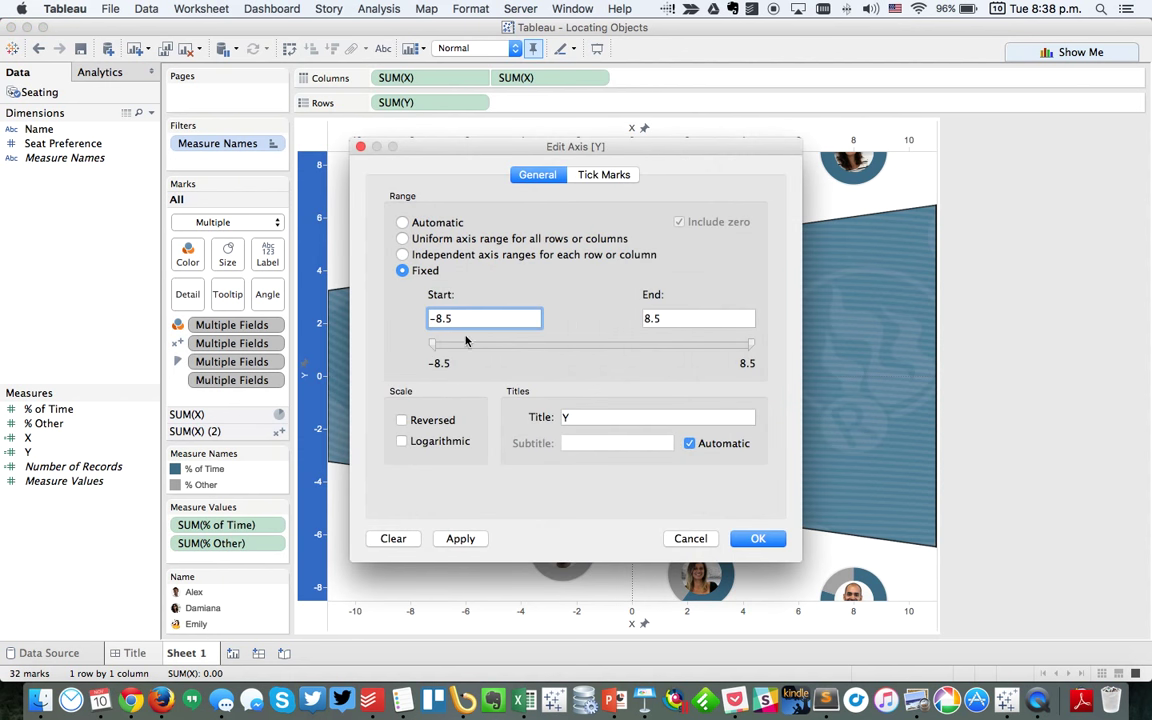
text(-11)
key(Tab)
text(11)
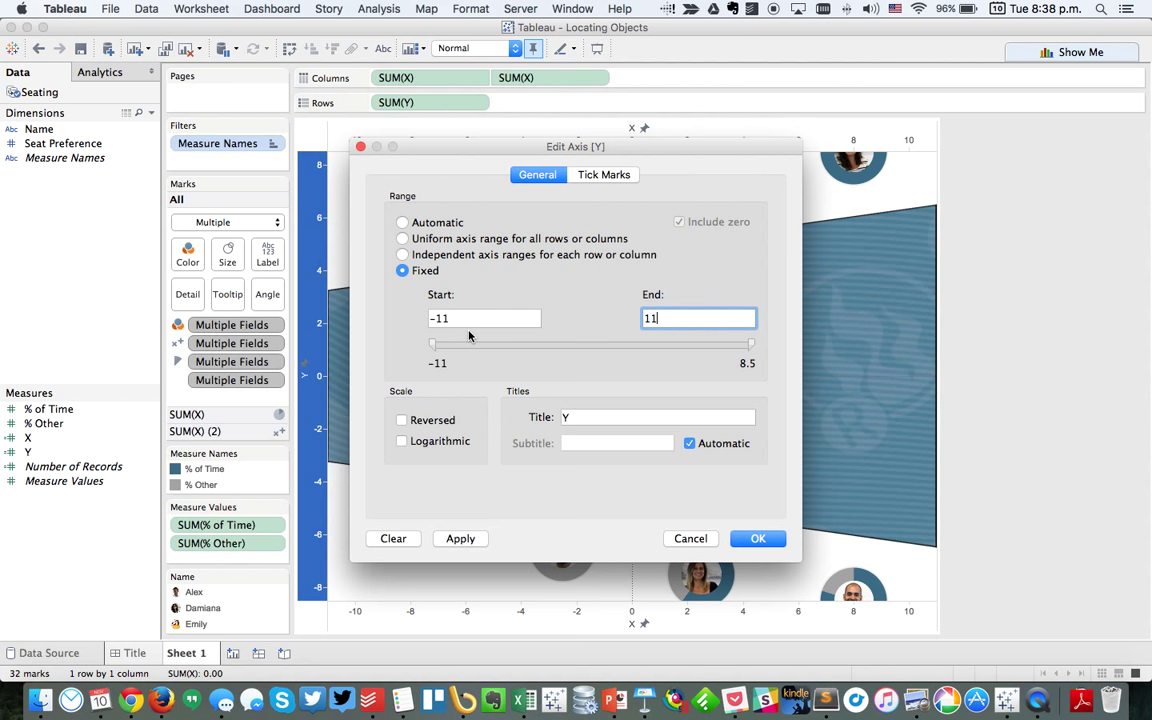
click(760, 539)
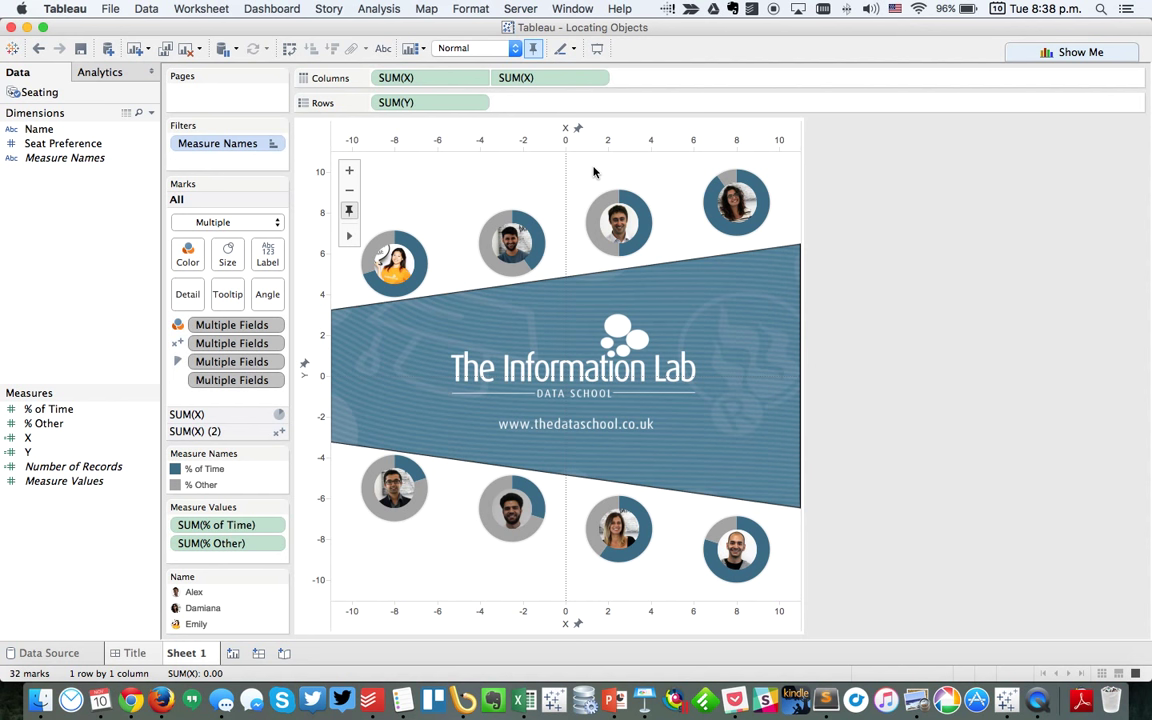
Add a point annotation showing X and Y coordinates, undoing an accidental pan of the view.
right_click(593, 172)
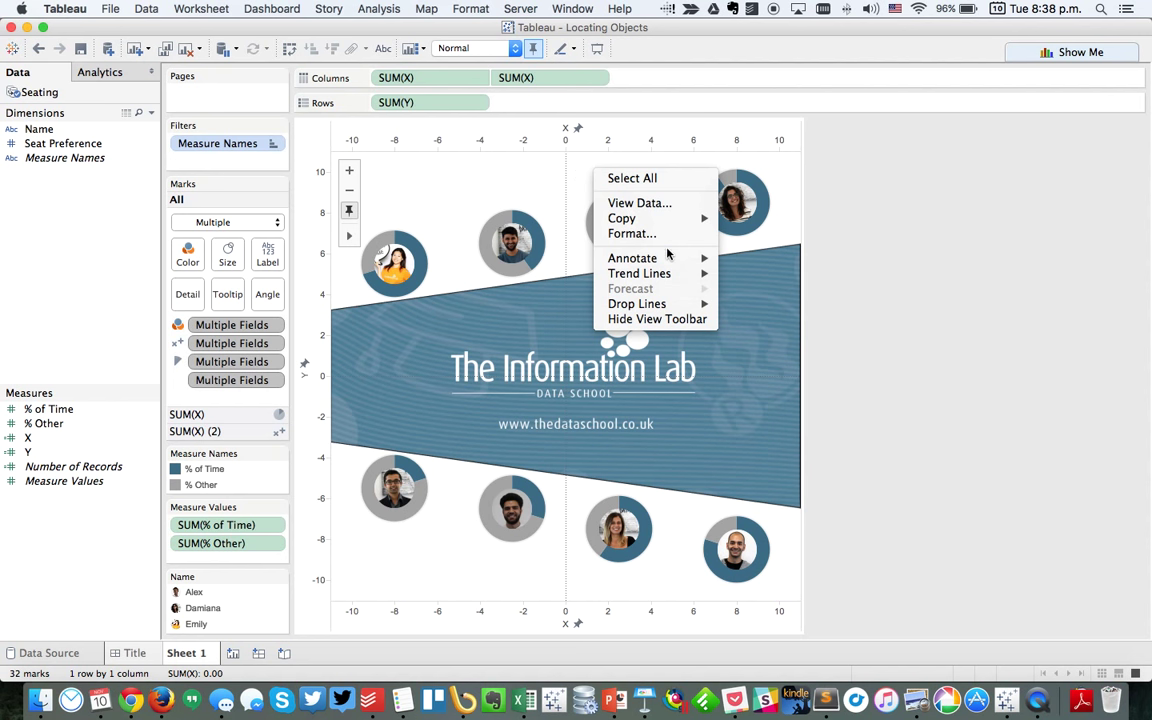
mouse_move(684, 226)
mouse_move(660, 258)
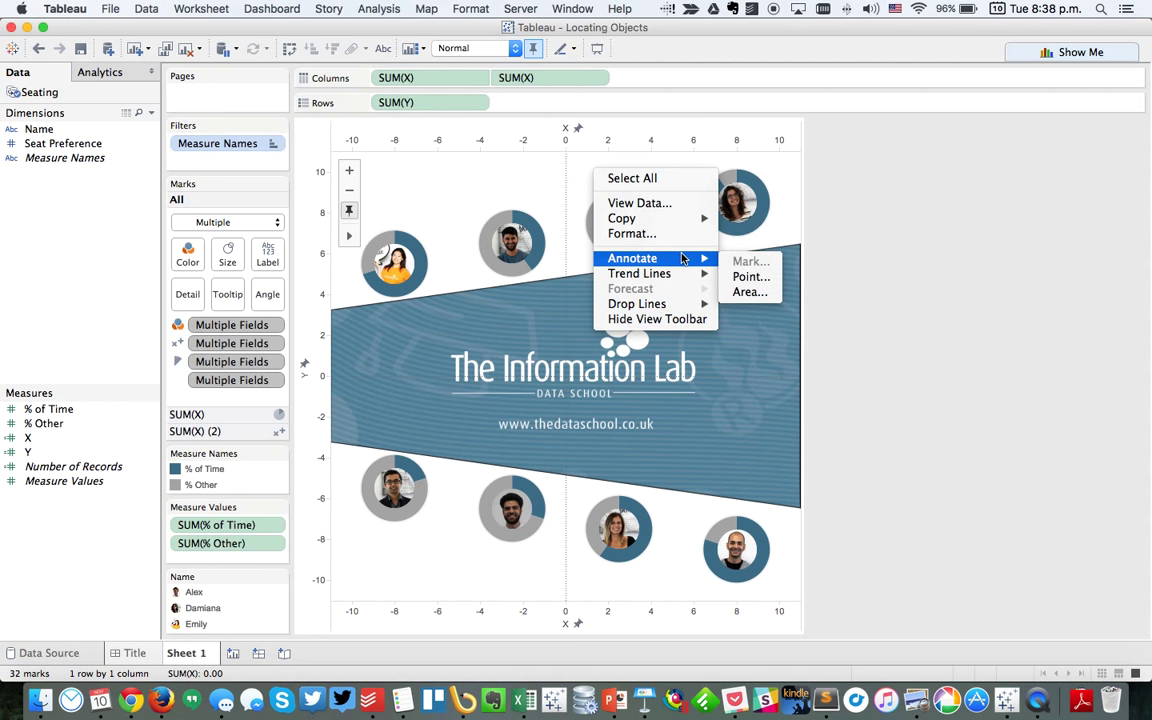
click(746, 278)
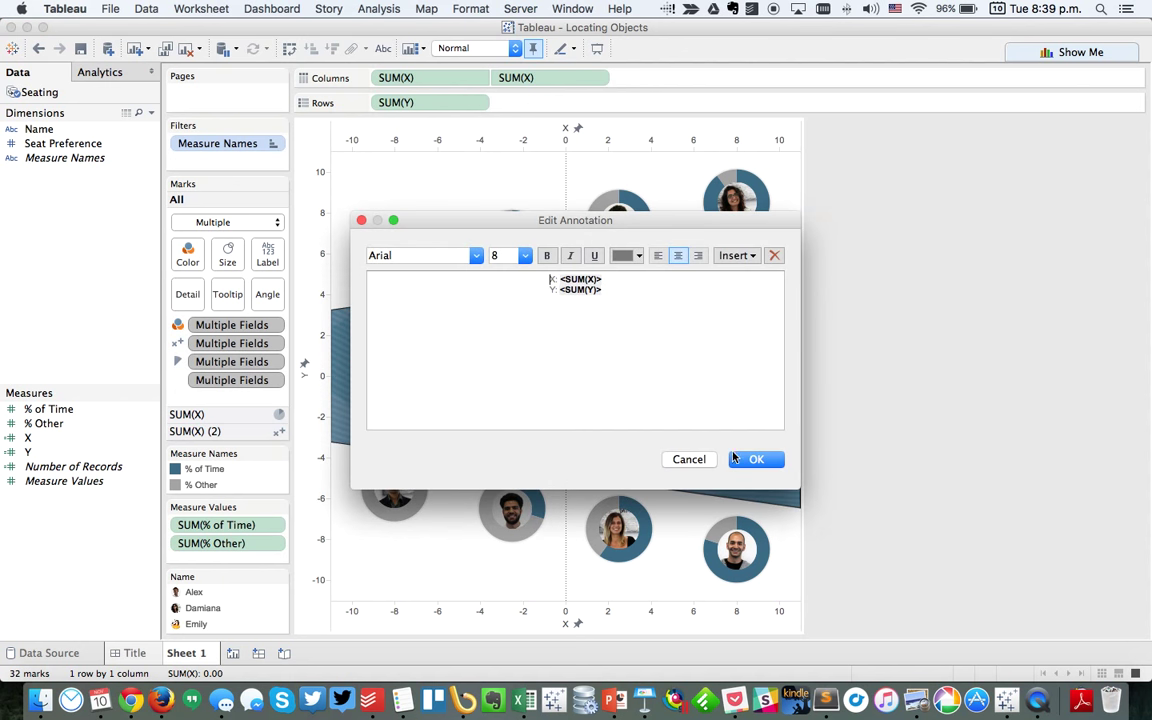
click(745, 459)
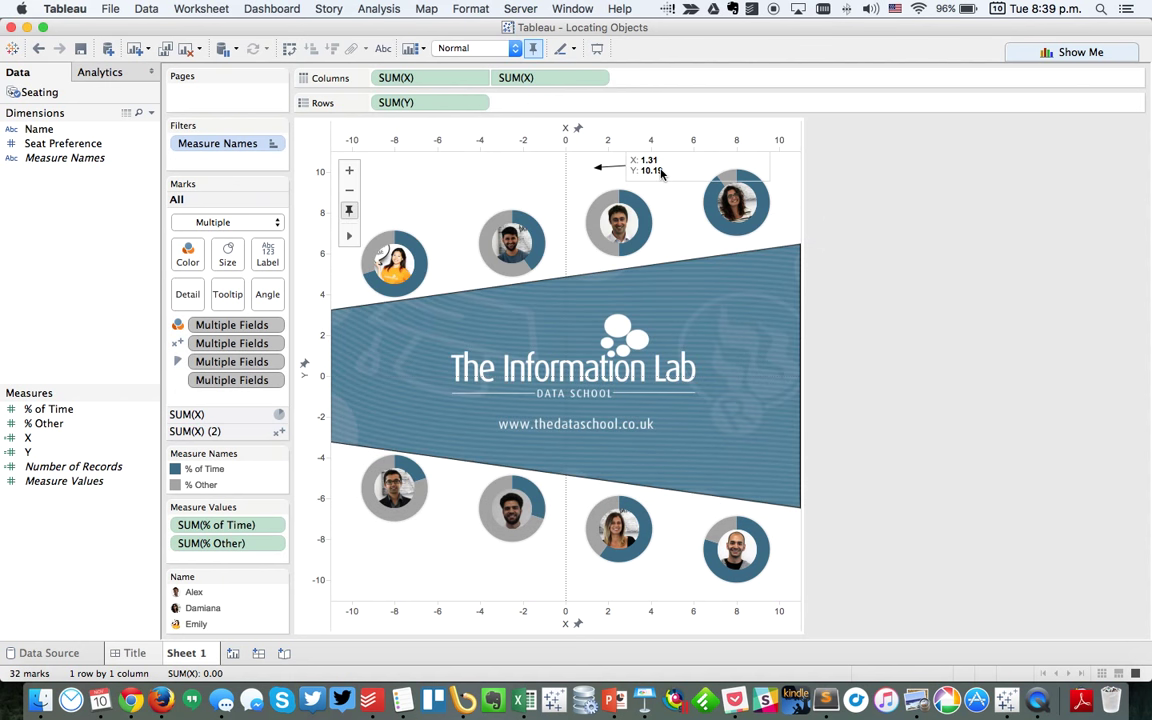
mouse_move(660, 173)
mouse_down()
mouse_move(677, 198)
mouse_move(604, 180)
mouse_move(627, 186)
mouse_up()
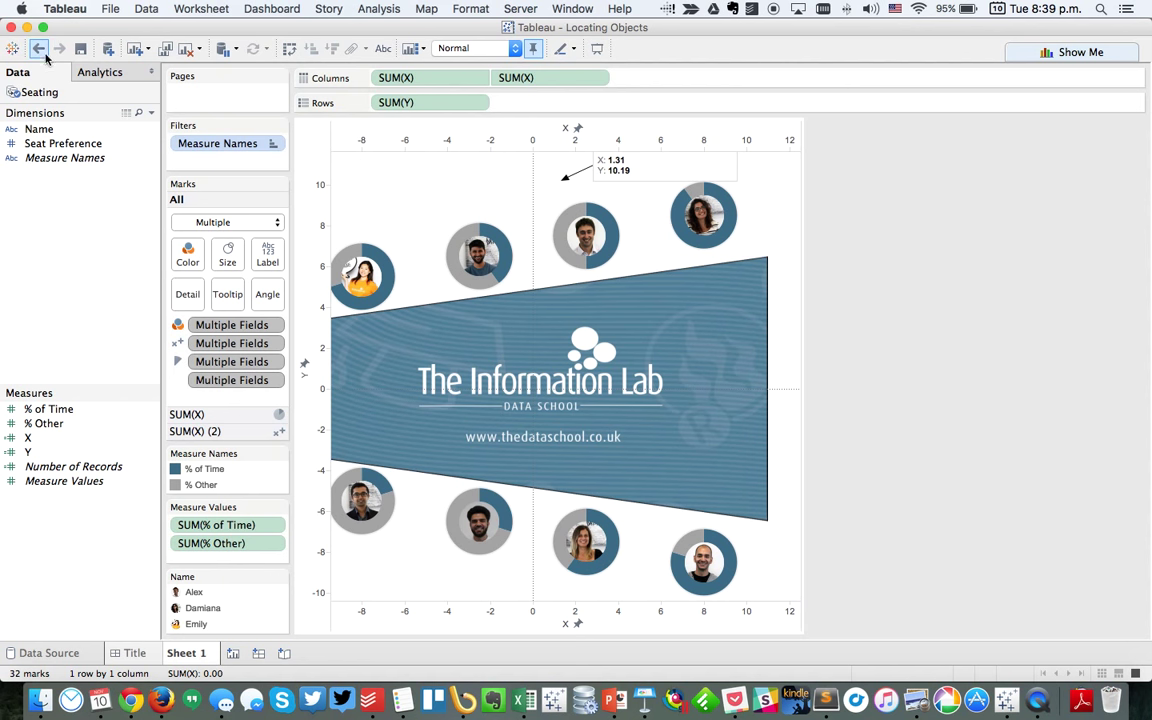
click(39, 49)
Move the annotation box to the upper left and anchor its arrow on the top-right headshot.
click(663, 170)
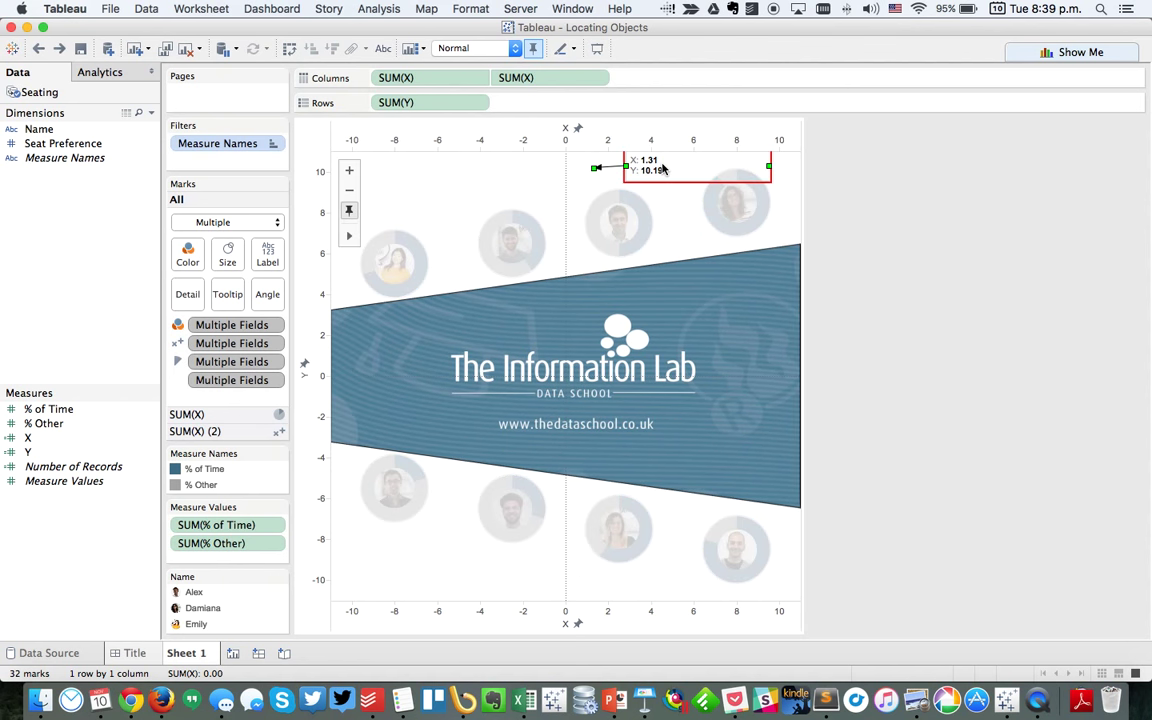
drag(663, 170, 419, 188)
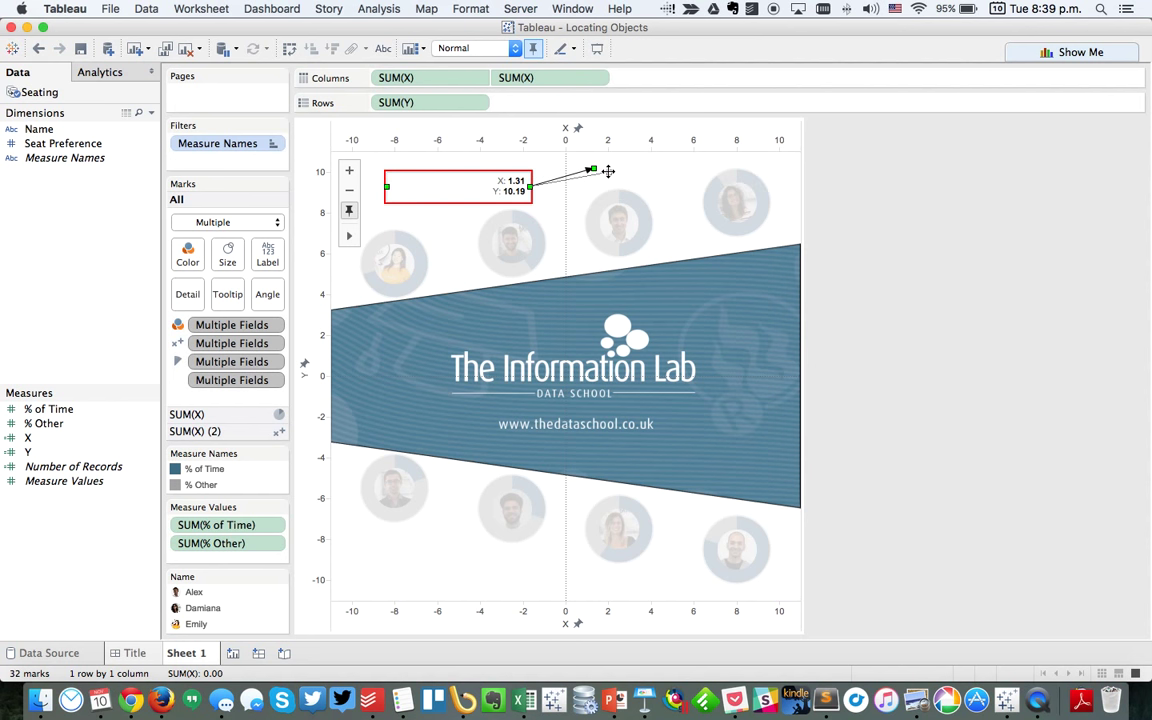
mouse_move(608, 172)
mouse_down()
mouse_move(712, 188)
mouse_move(736, 204)
mouse_up()
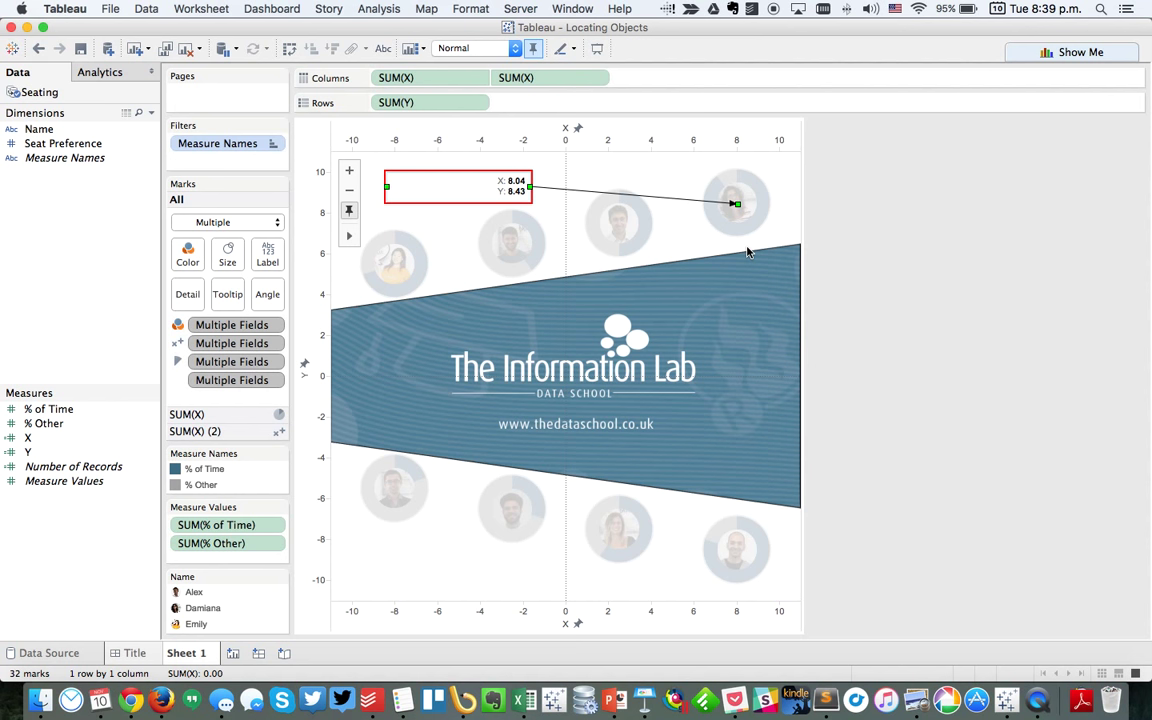
mouse_move(735, 203)
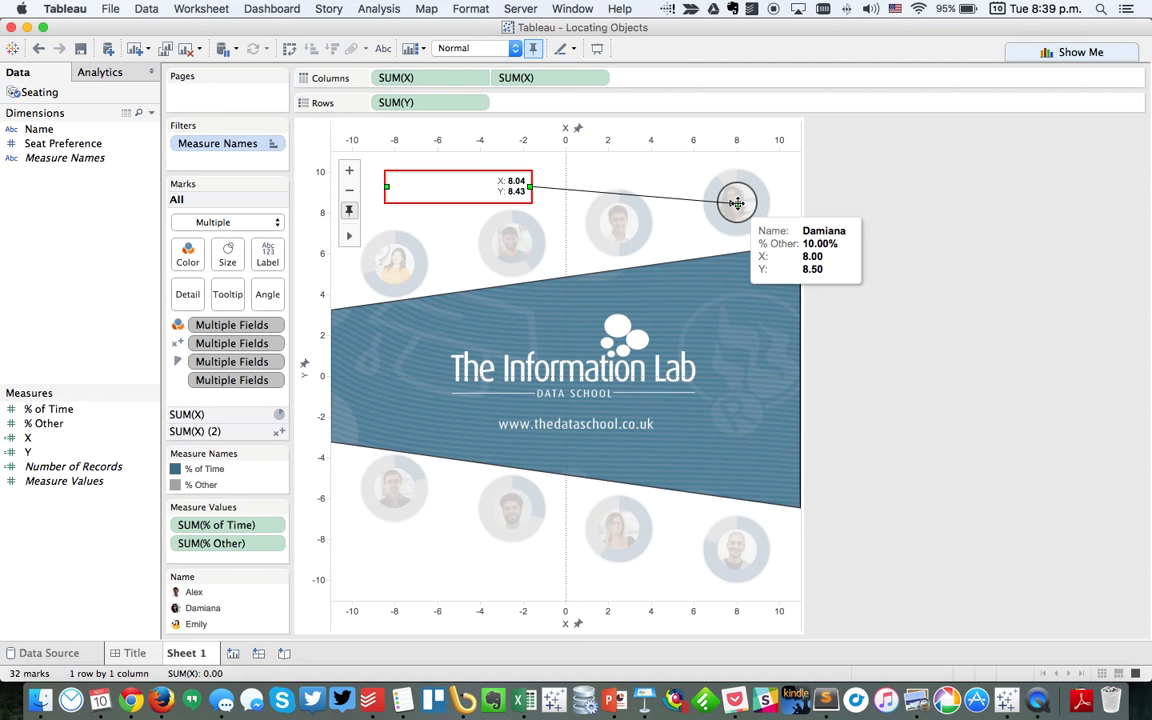
drag(736, 203, 736, 189)
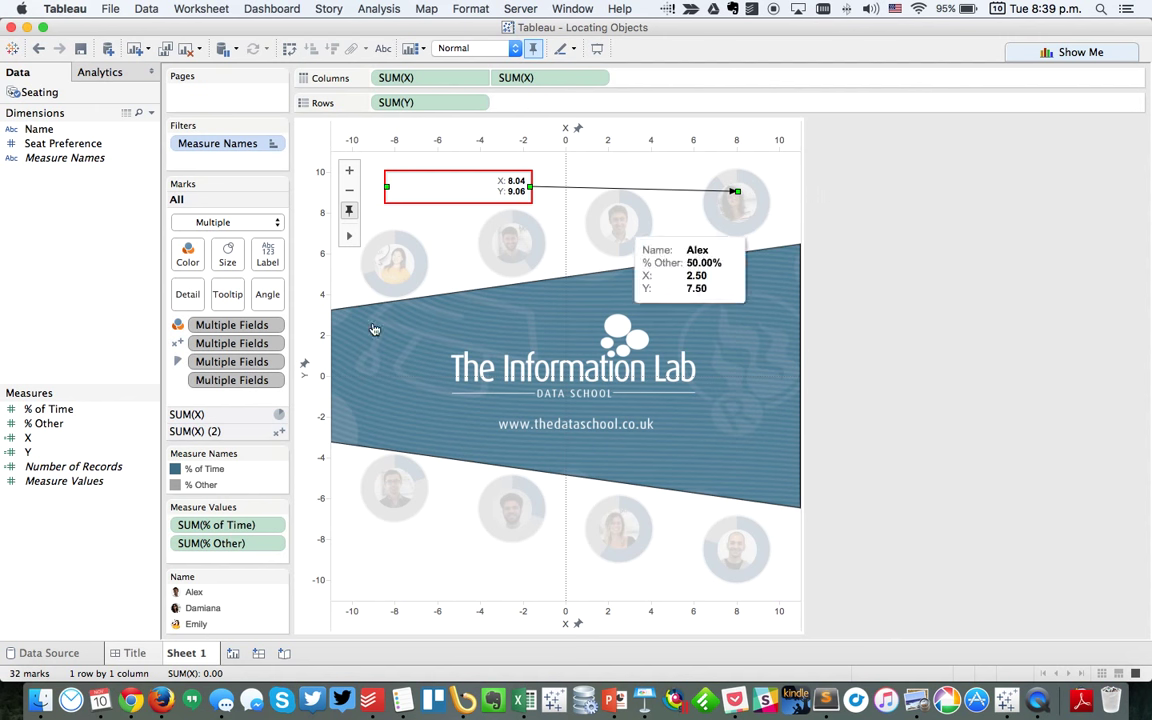
Review the X calculation, then edit the Y calculation to raise Damiana's value from 8.5 to 9.
right_click(28, 438)
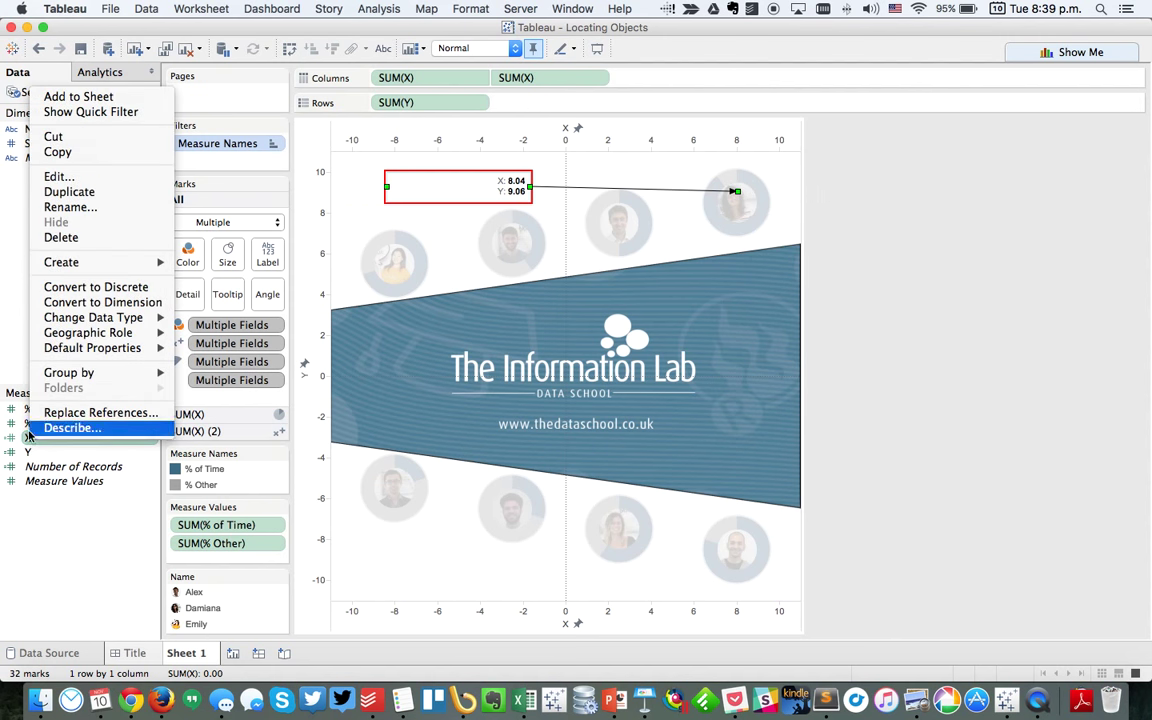
click(70, 176)
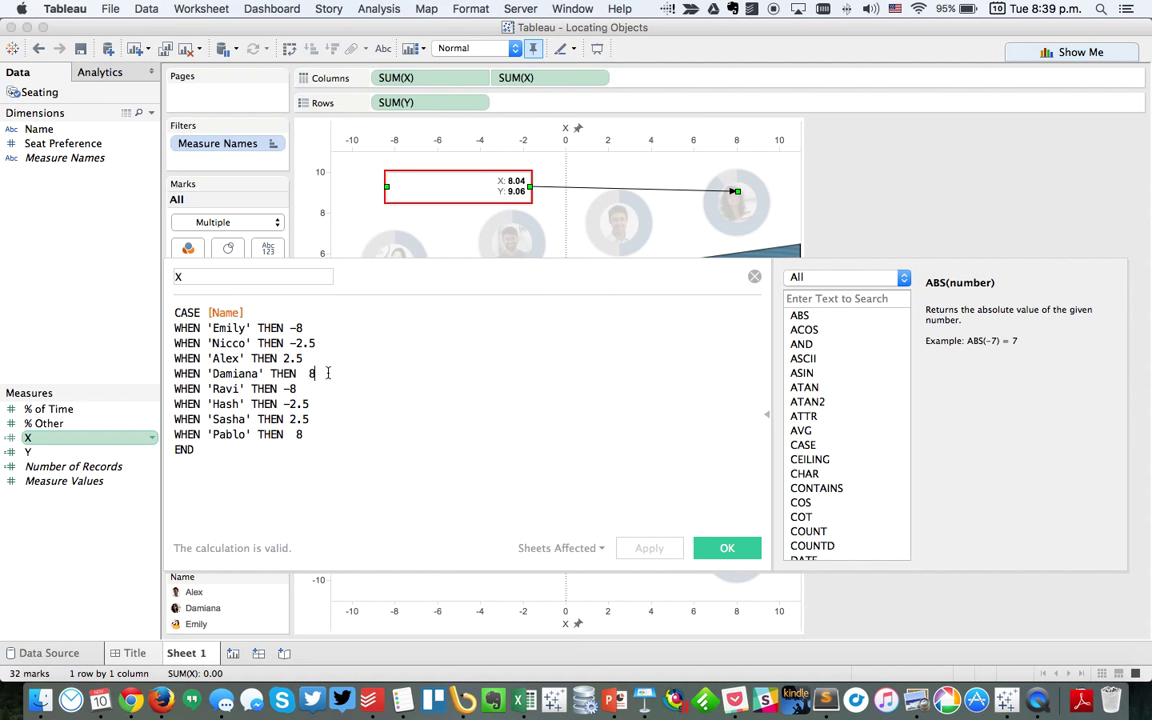
click(727, 548)
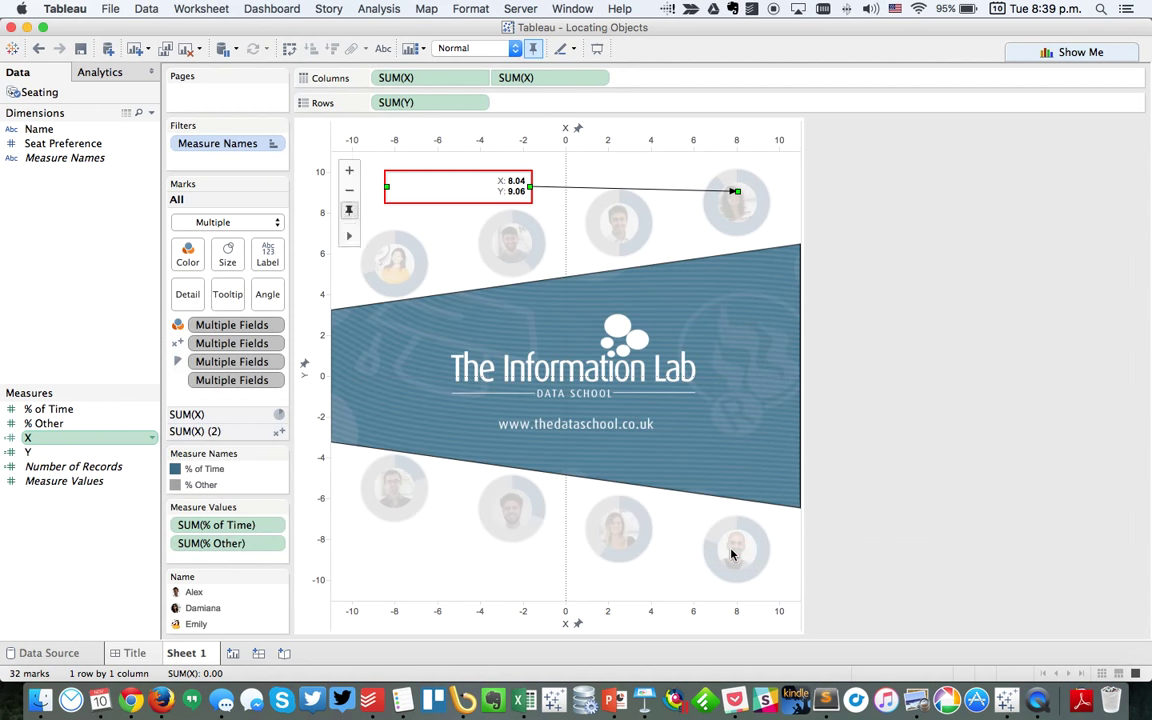
right_click(52, 452)
click(90, 179)
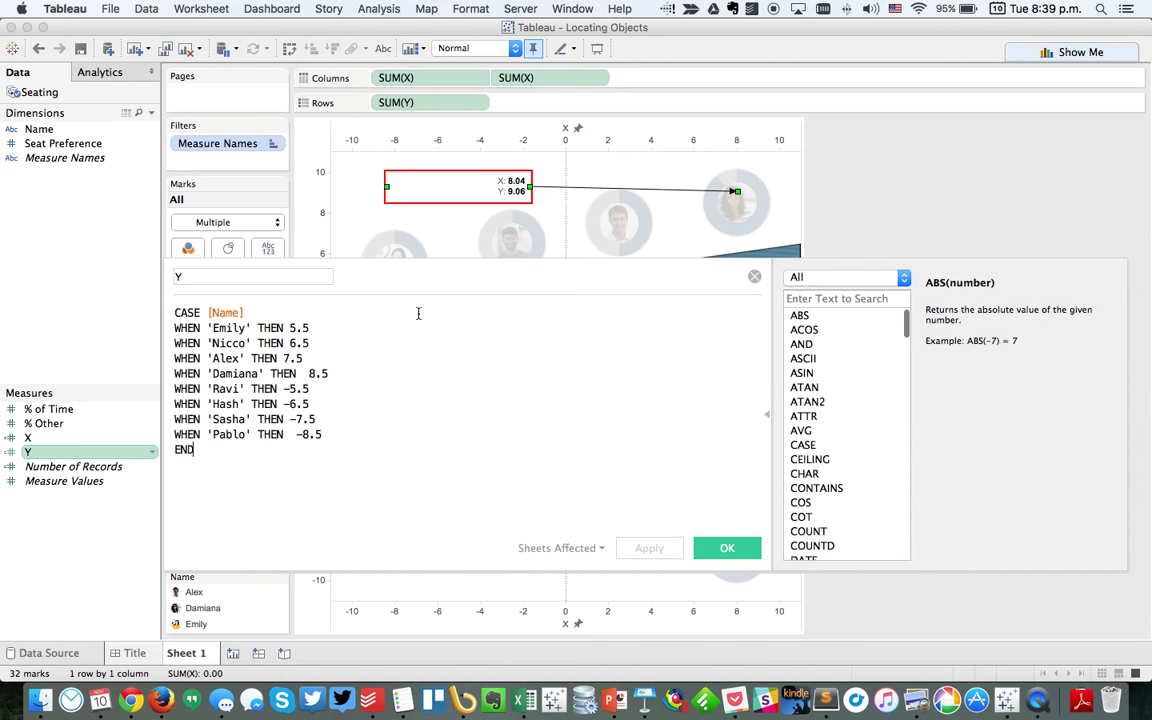
click(347, 373)
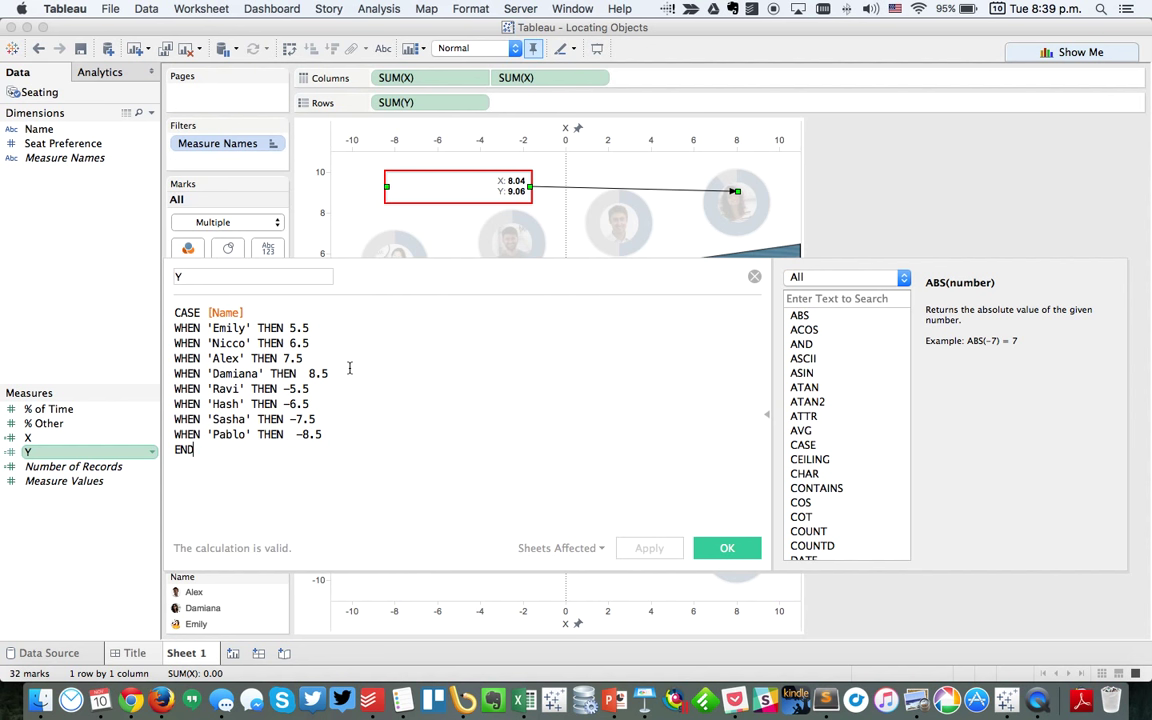
key(BackSpace)
key(BackSpace)
key(BackSpace)
text(9)
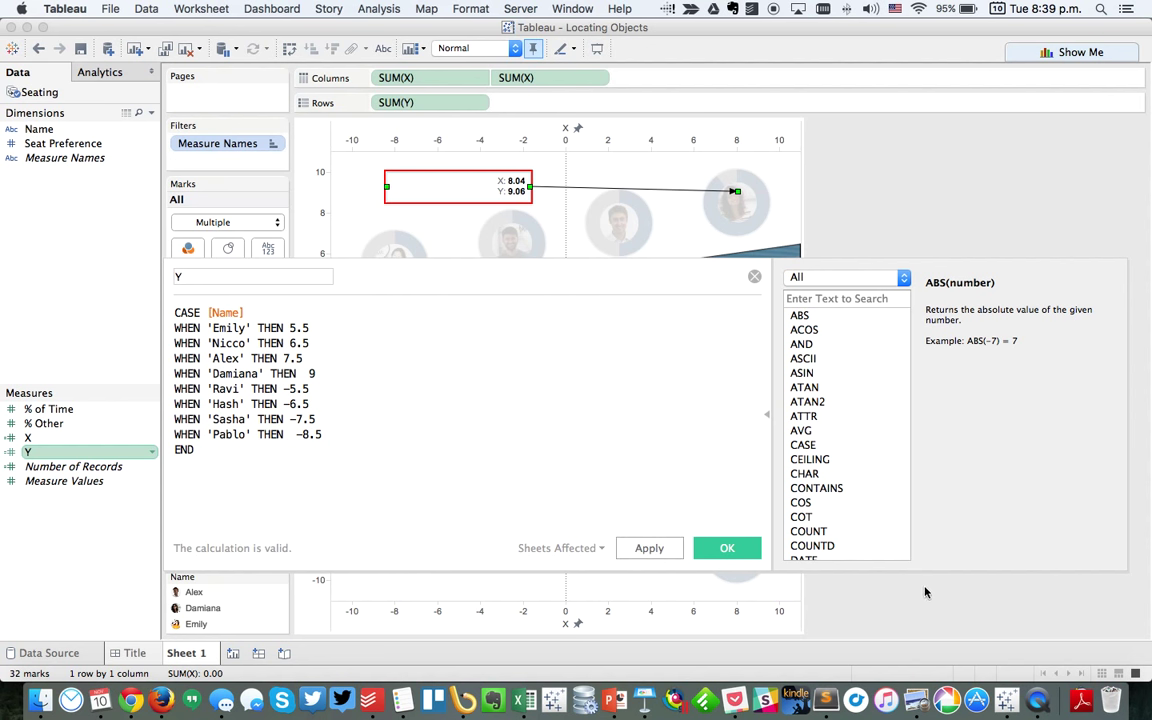
click(737, 548)
Drag the annotation's arrow tip onto Alex's headshot so it reads about X 3.11, Y 8.19.
mouse_move(736, 190)
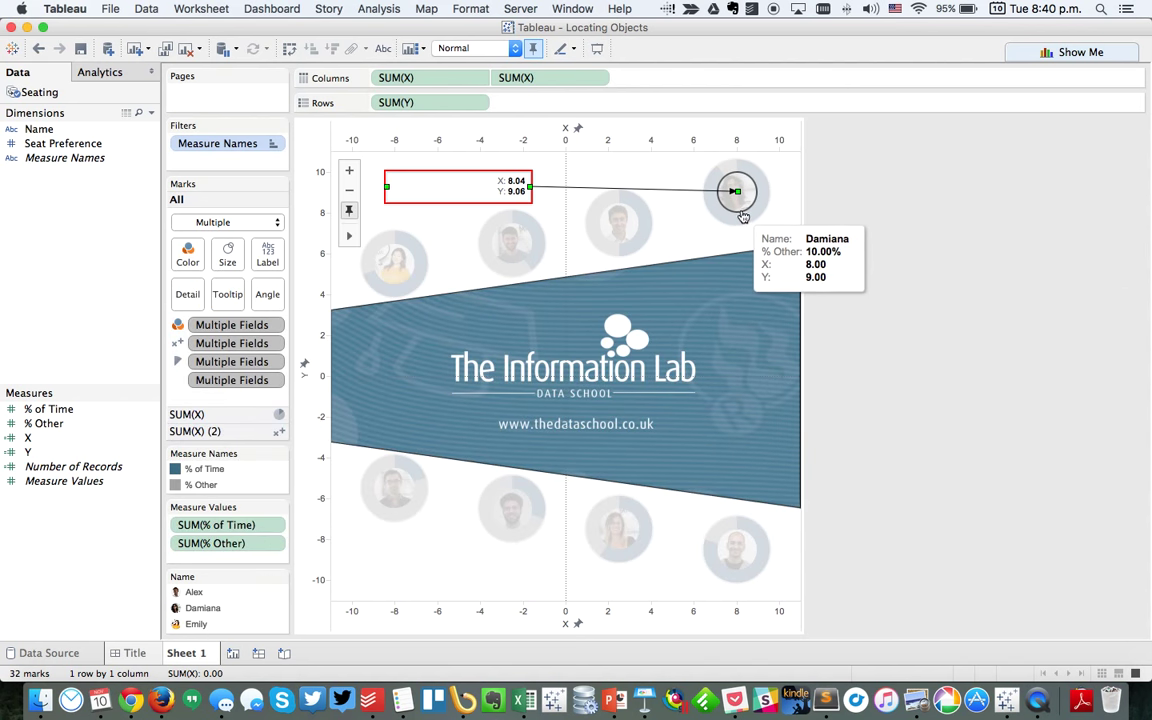
mouse_move(736, 190)
mouse_down()
mouse_move(656, 231)
mouse_move(615, 220)
mouse_move(616, 207)
mouse_up()
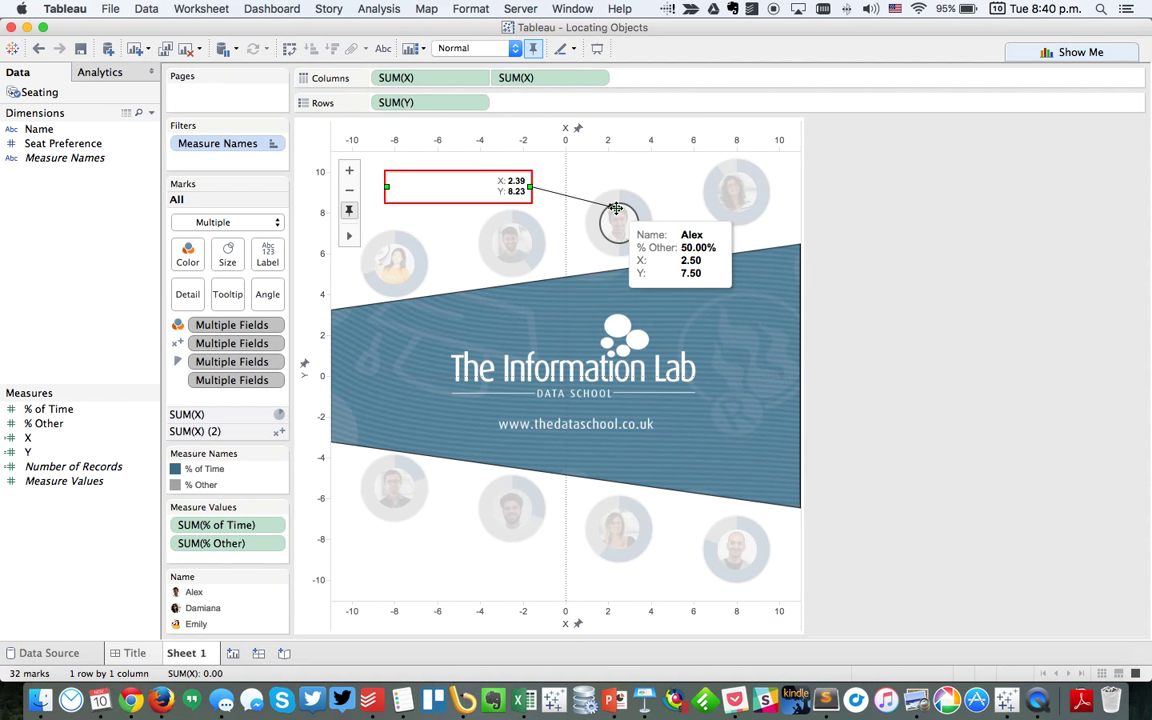
drag(615, 208, 630, 208)
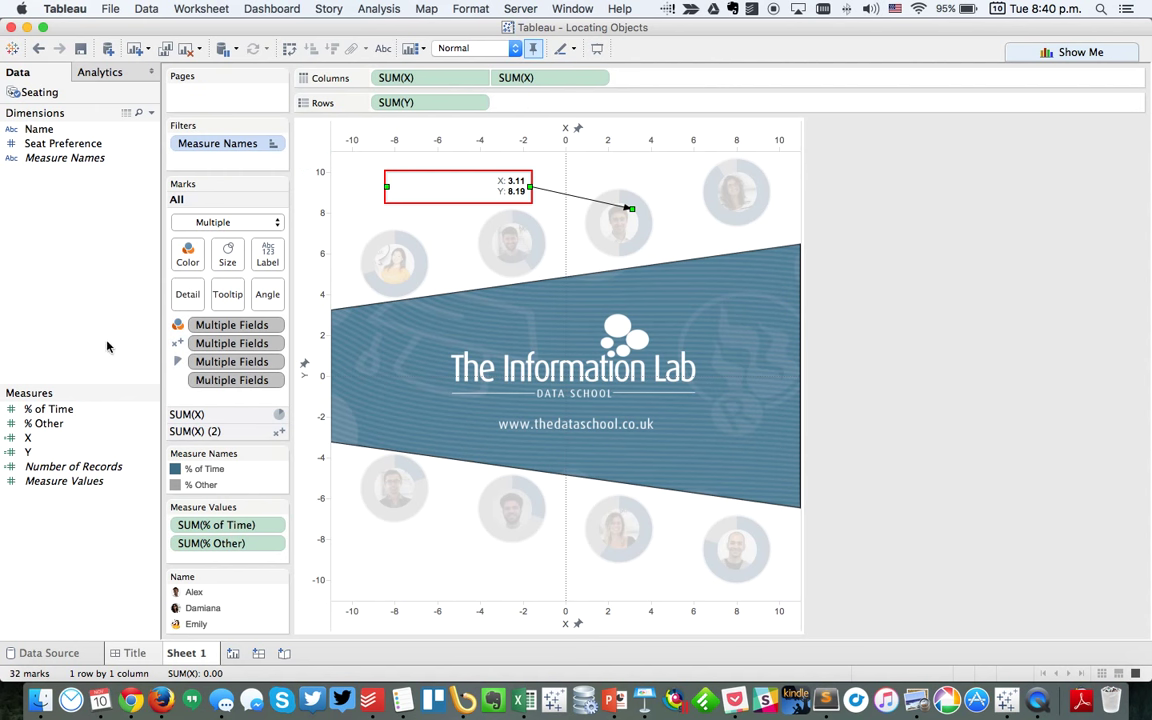
In the X calculation, delete Alex's old 2.5 value and discard a trial 8.3 entry.
right_click(28, 437)
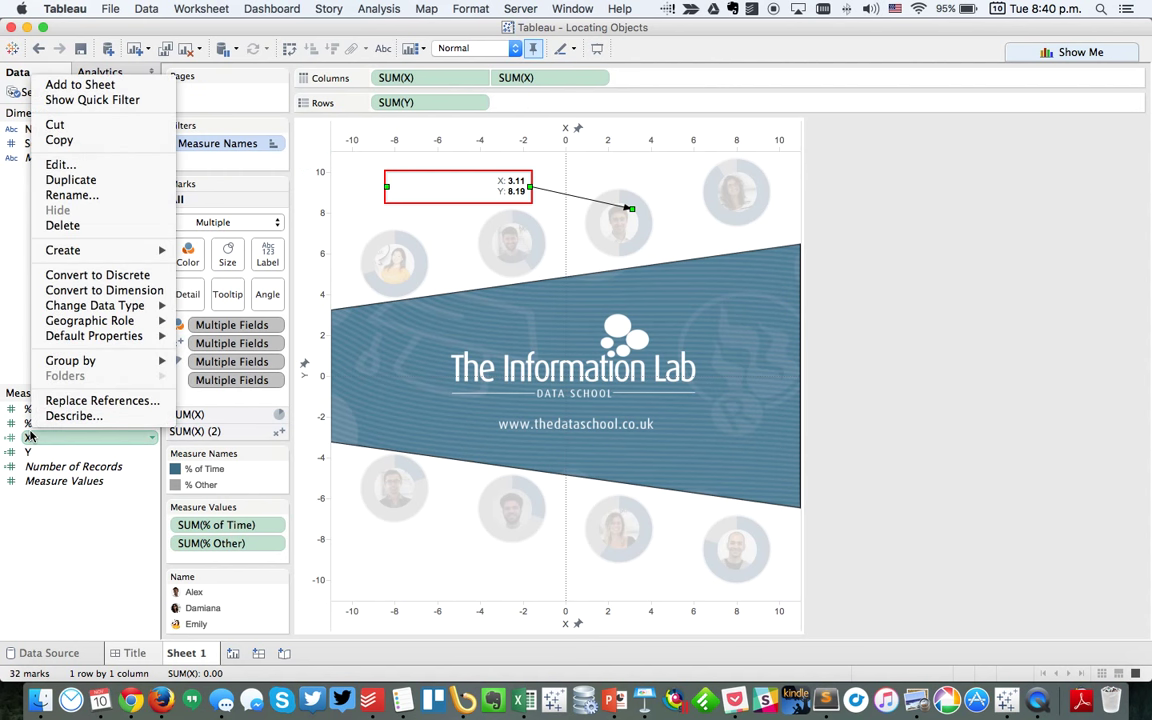
click(102, 168)
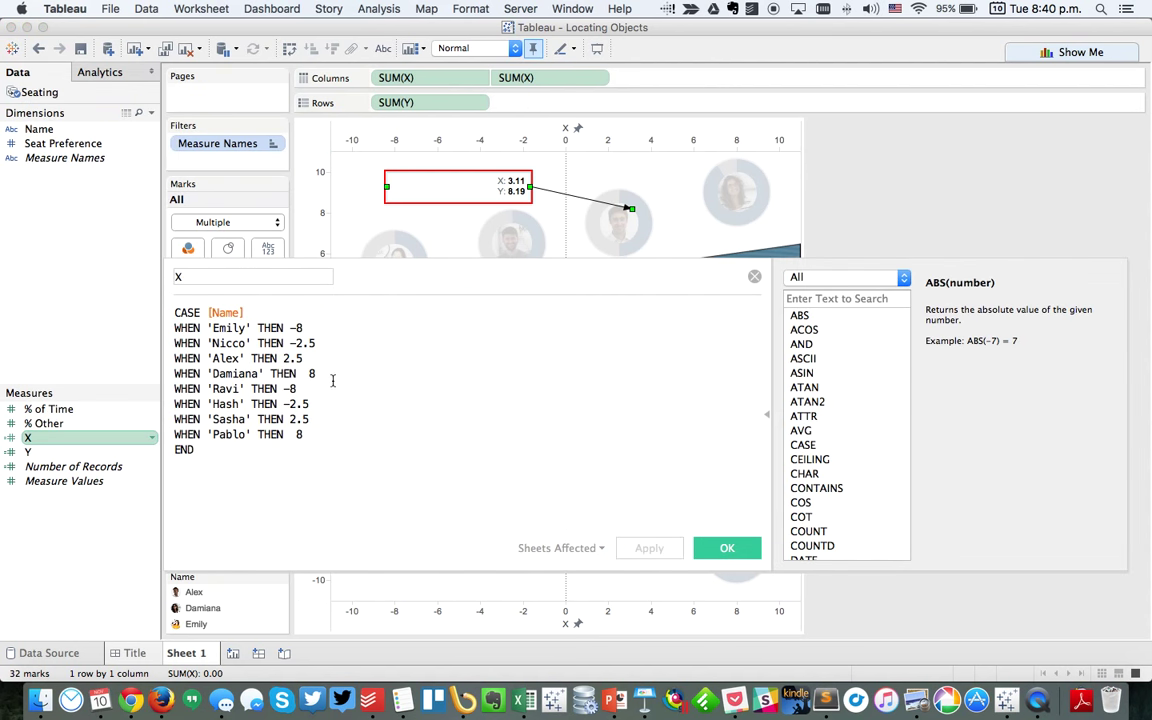
click(331, 358)
key(BackSpace)
key(BackSpace)
key(BackSpace)
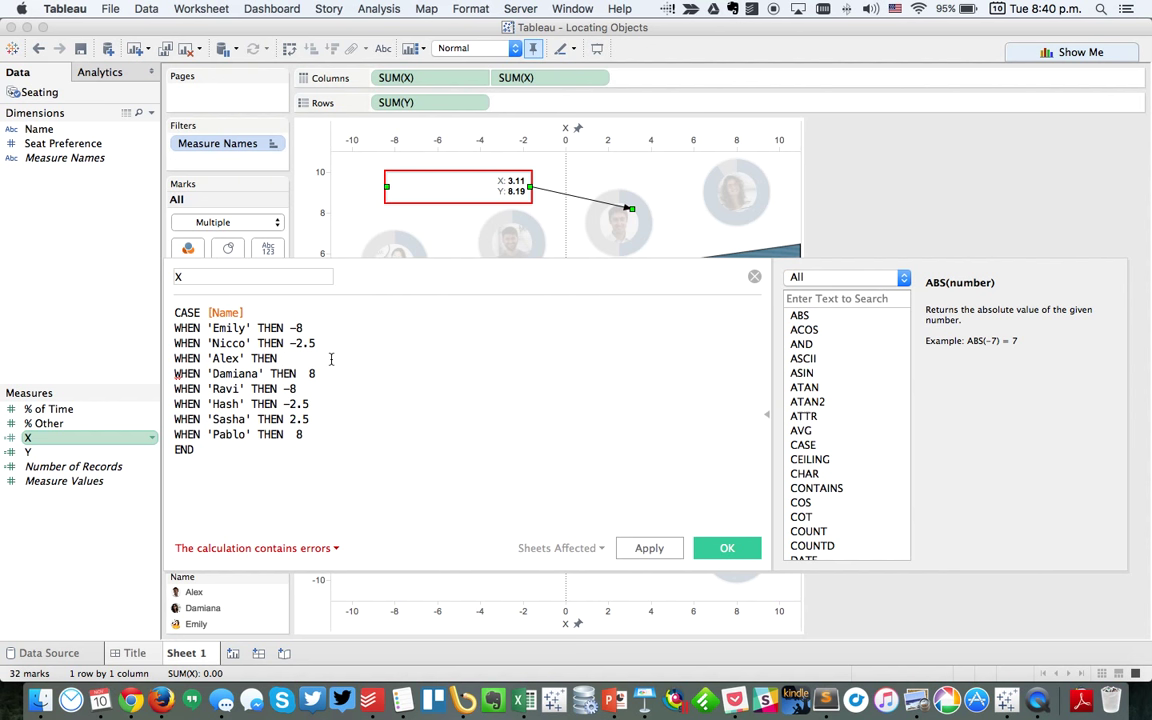
text(8)
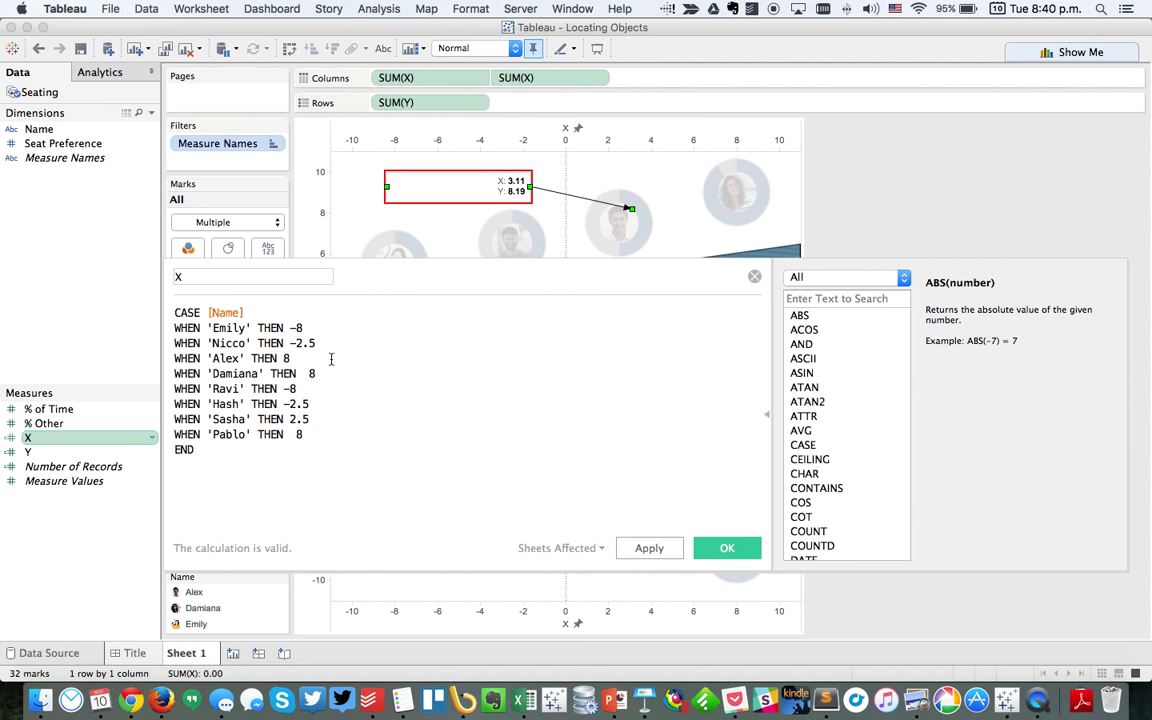
text(.3)
key(BackSpace)
key(BackSpace)
key(BackSpace)
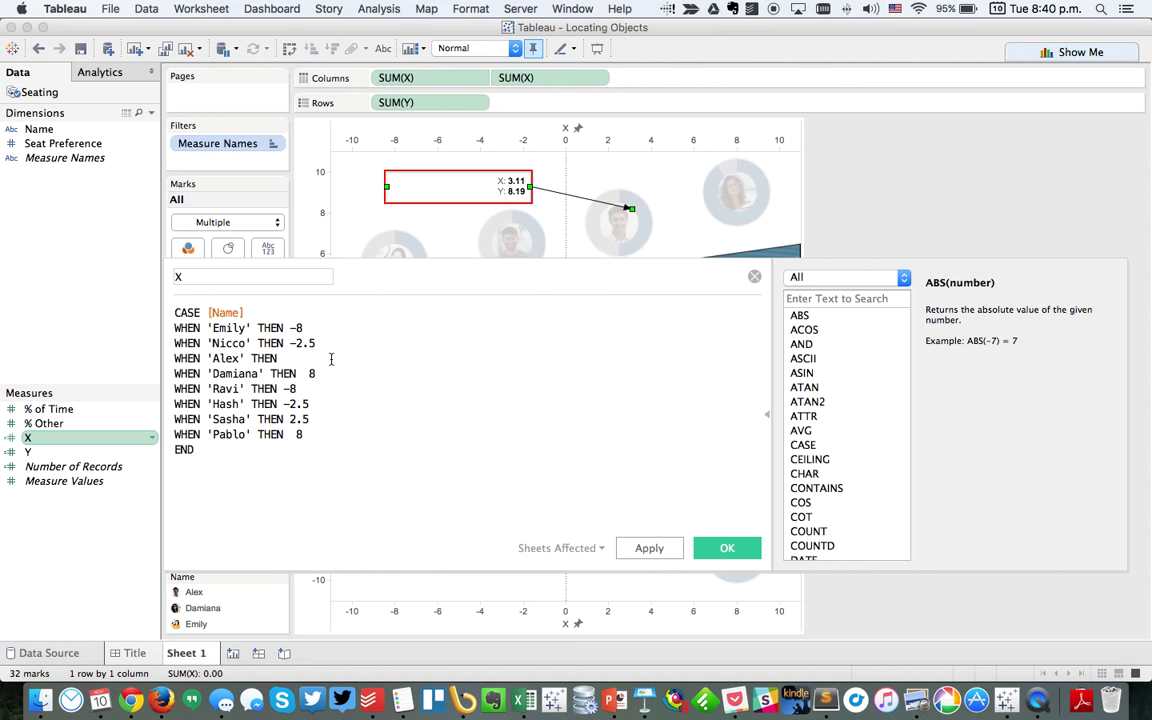
Apply Alex's new X value, then change Alex's Y value from 7.5 to 8.3.
text(8)
click(727, 548)
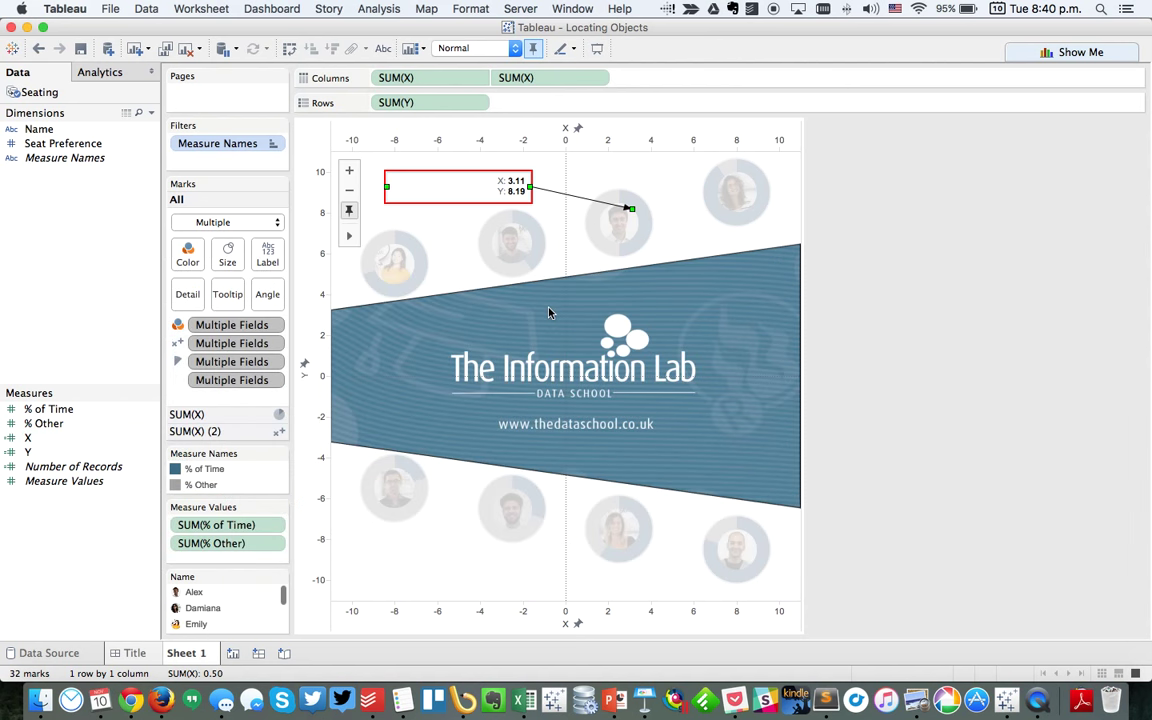
right_click(50, 452)
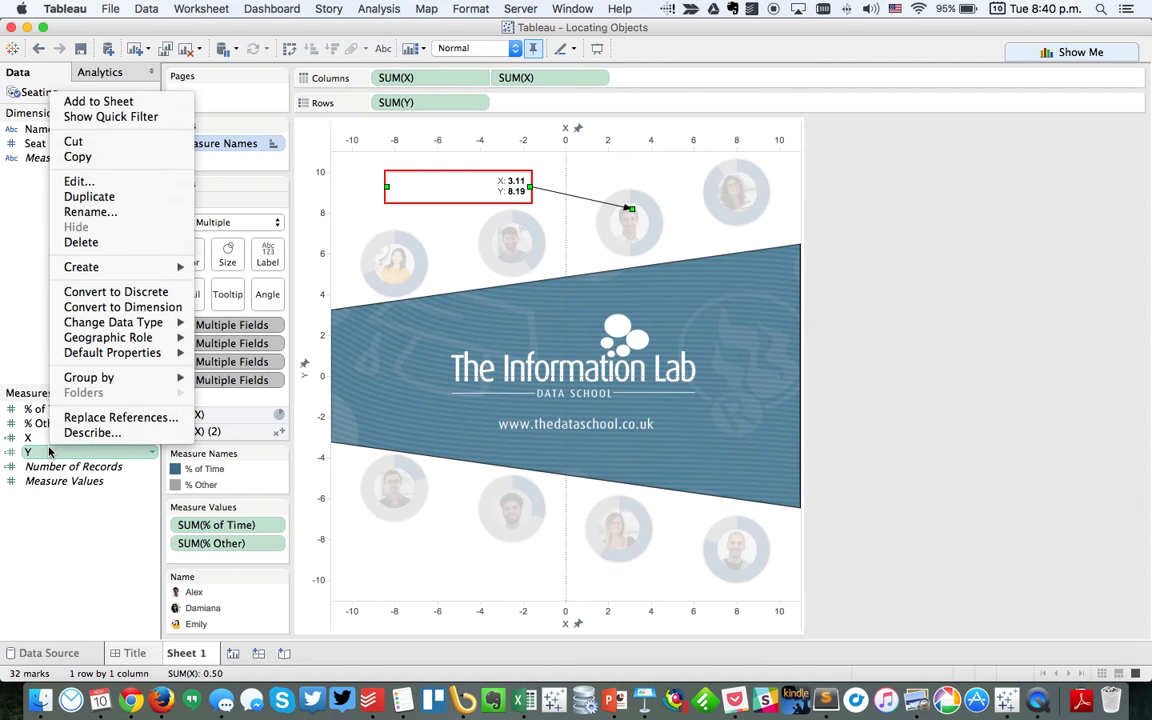
click(80, 182)
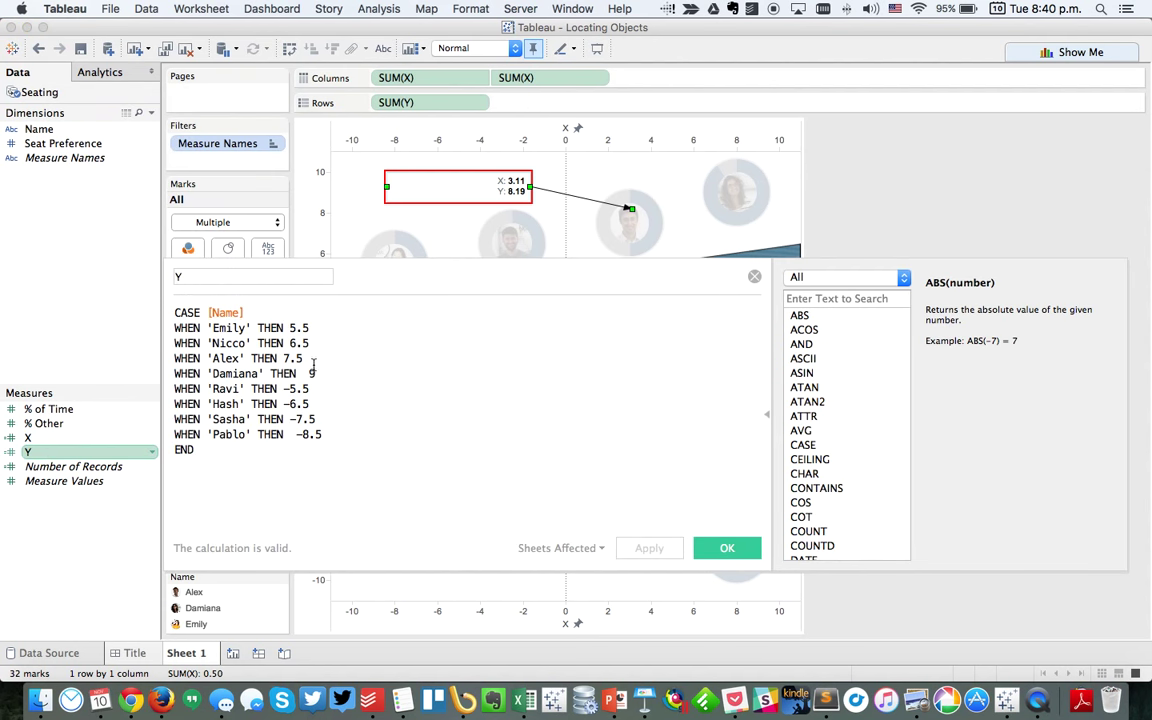
click(313, 357)
key(BackSpace)
key(BackSpace)
key(BackSpace)
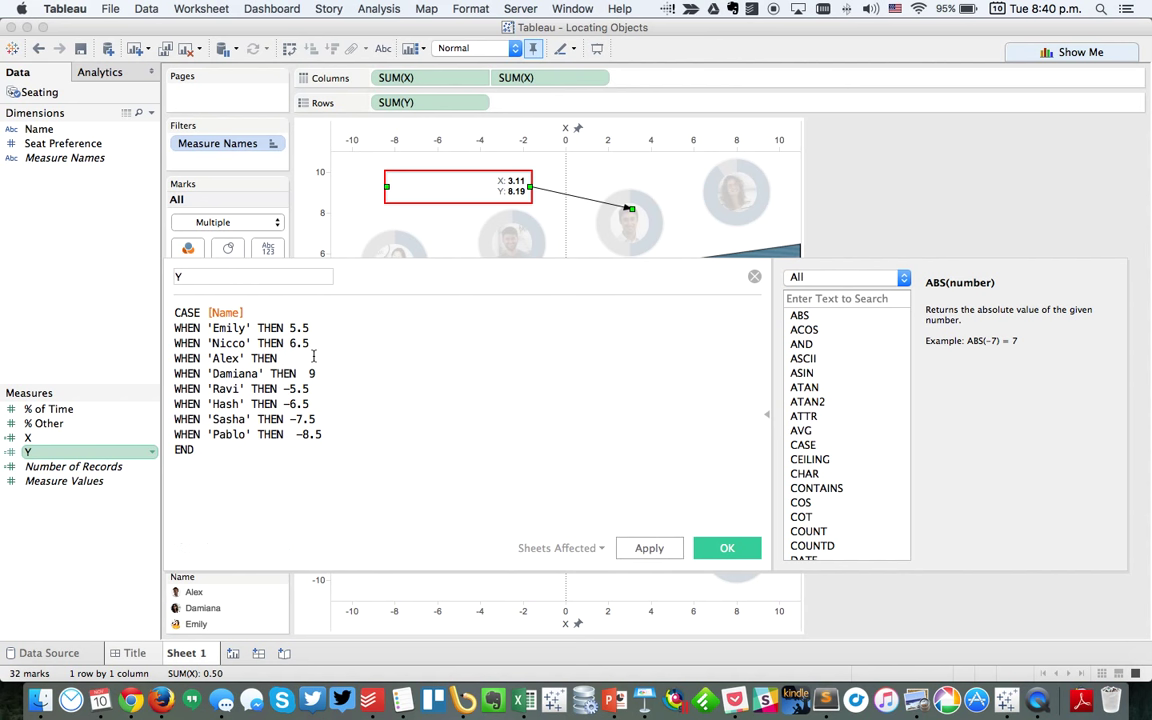
text(8.3)
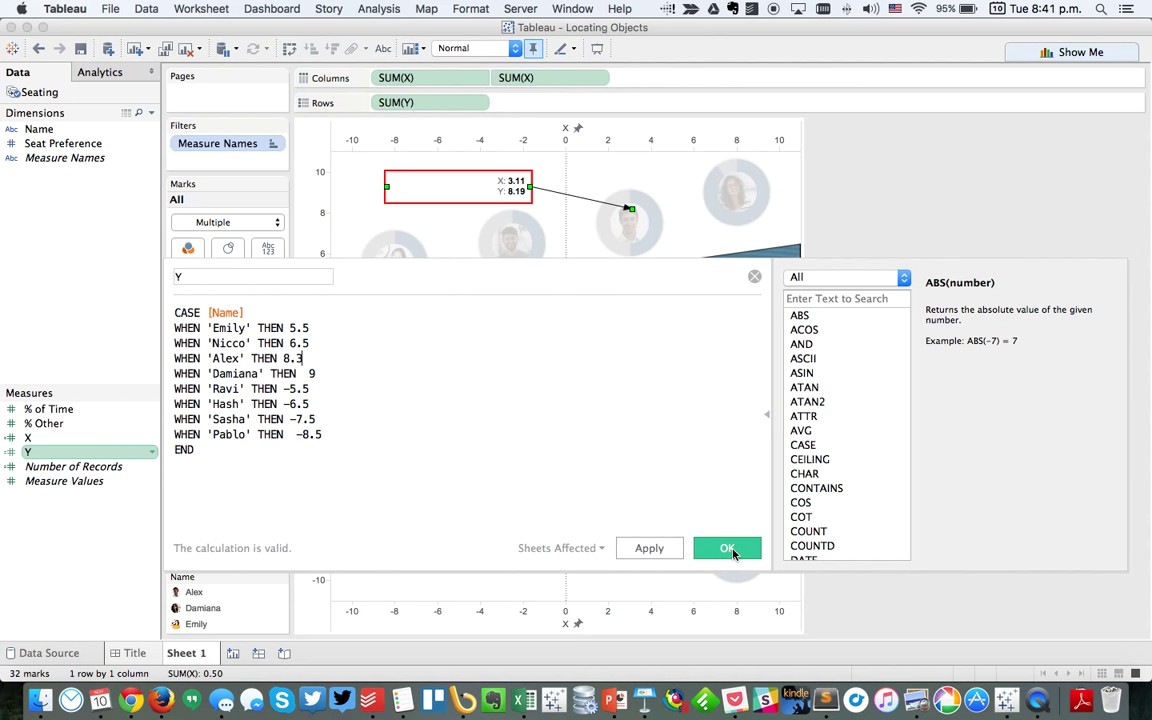
click(728, 550)
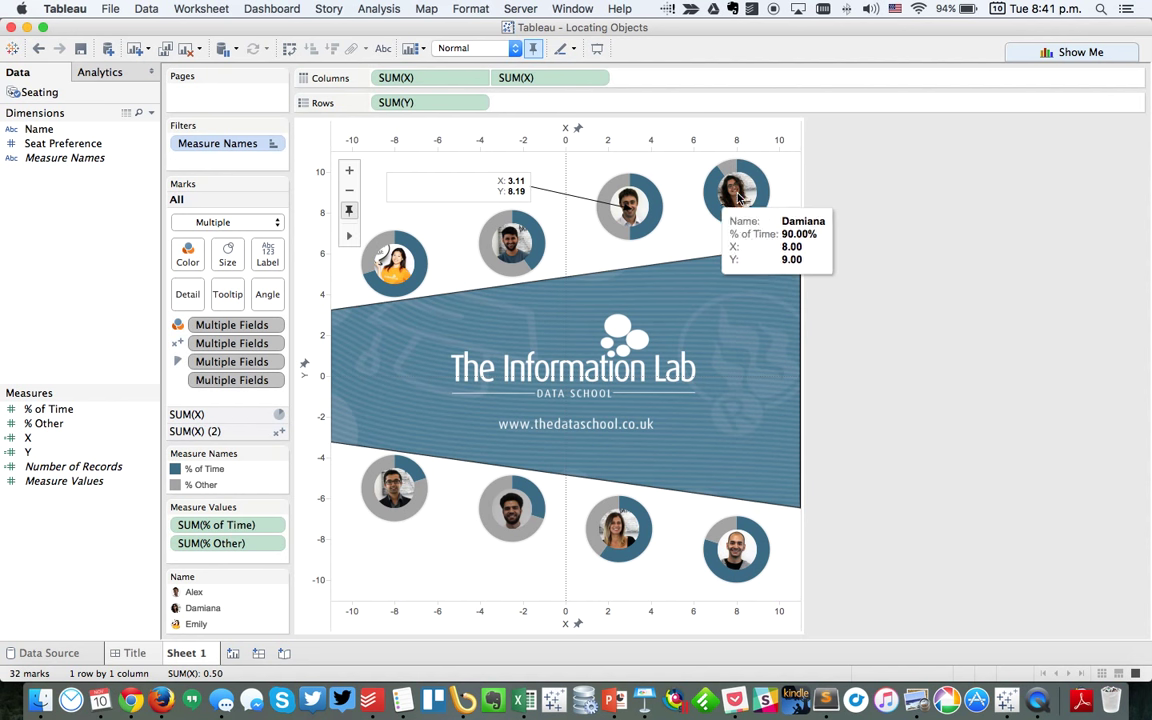
mouse_move(501, 241)
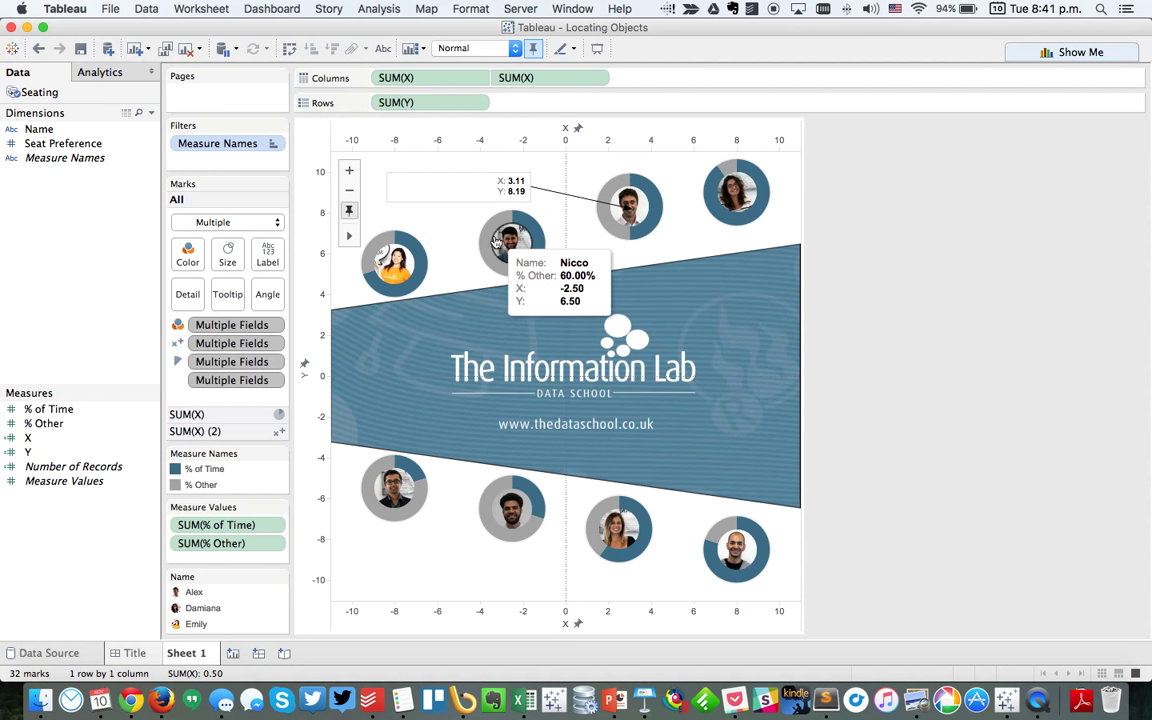
In the X calculation, move Nicco to -2 and Emily to -7.
right_click(38, 439)
click(68, 172)
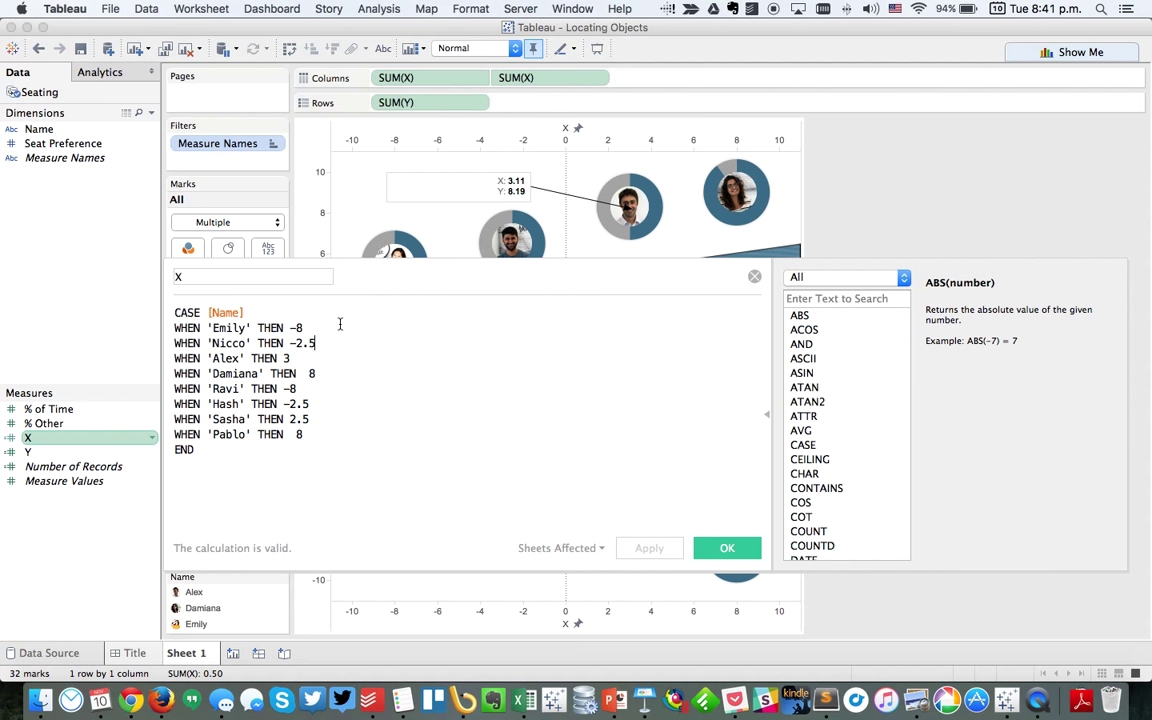
key(shift+Left)
key(shift+Left)
key(shift+Left)
text(-2)
key(Left)
key(BackSpace)
key(Right)
key(Up)
key(shift+Left)
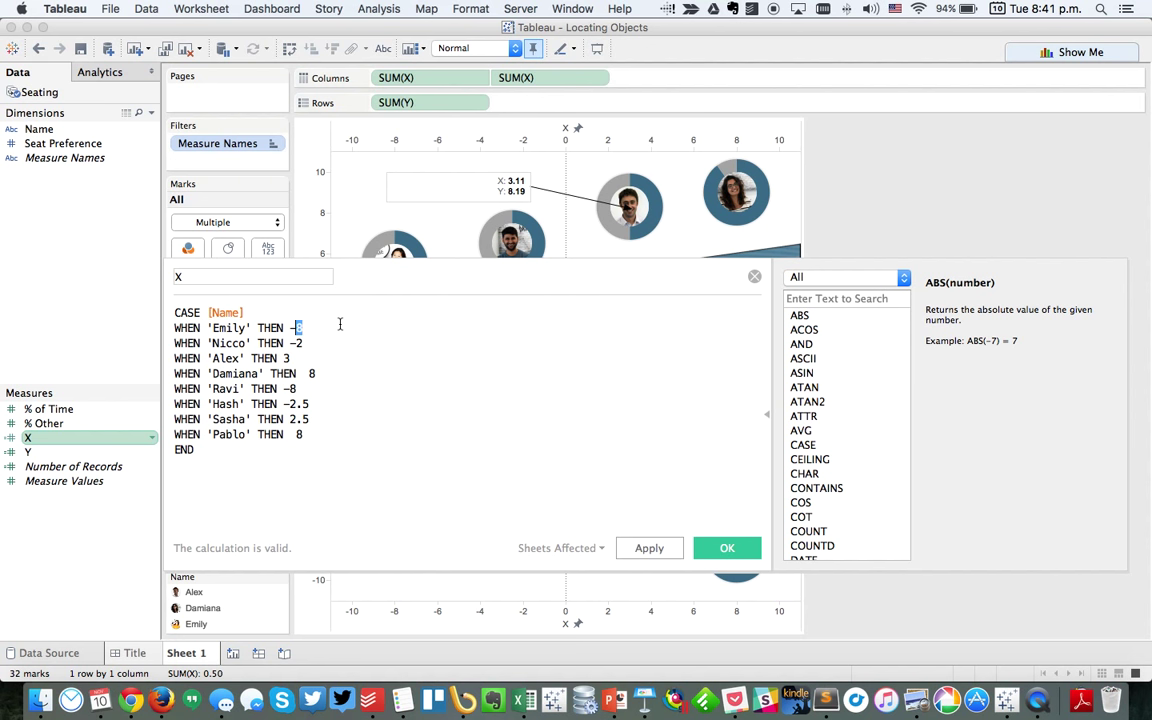
text(7)
Set Hash to -3, Sasha to 2 and Pablo to 7, and apply the X calculation.
click(318, 391)
key(BackSpace)
key(BackSpace)
key(BackSpace)
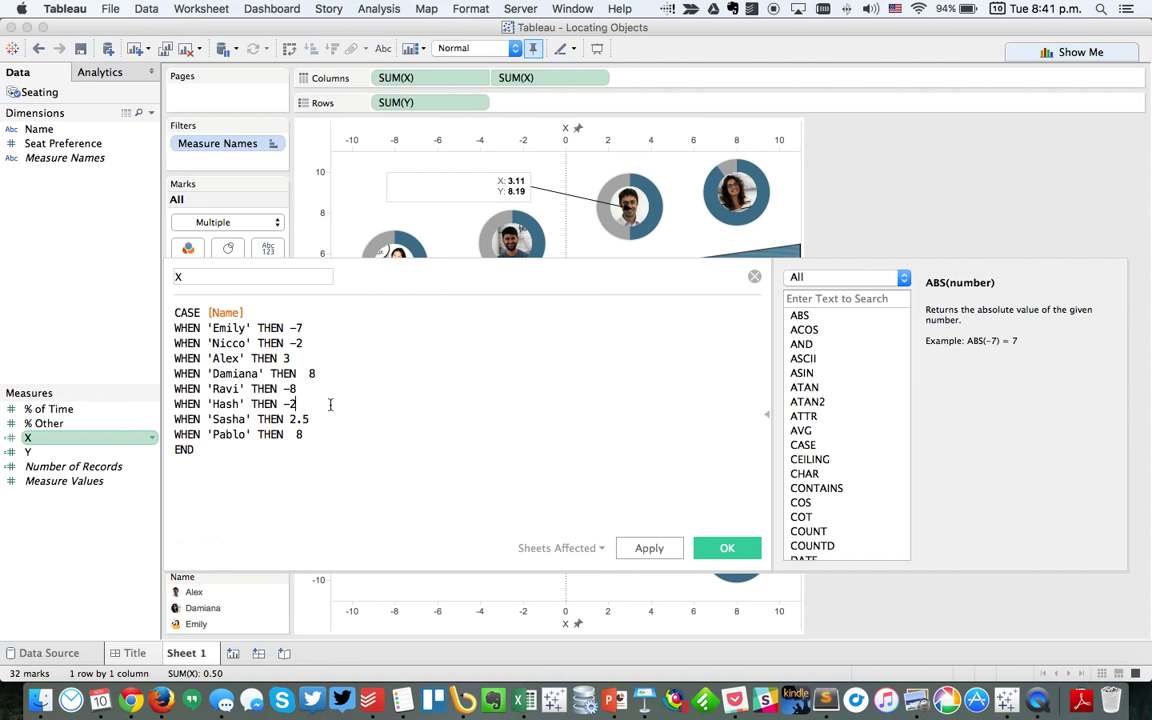
text(3)
key(Down)
key(shift+End)
text(2)
key(Down)
key(shift+End)
text(7)
click(733, 548)
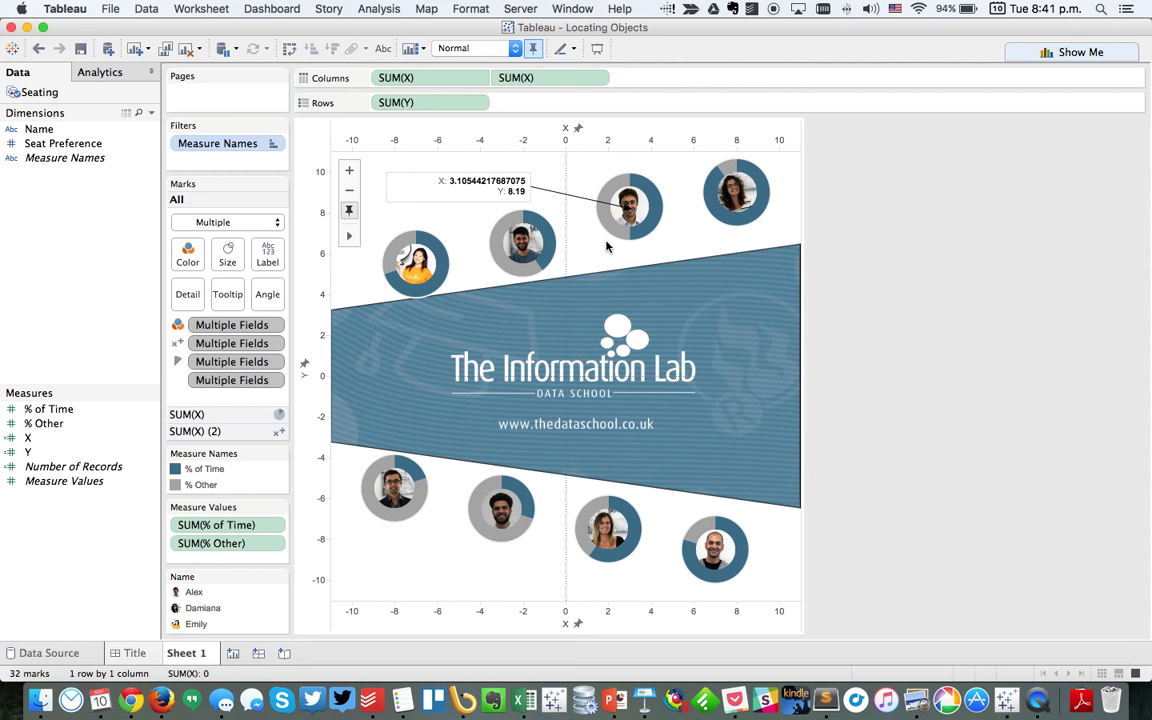
right_click(30, 452)
In the Y calculation, set Nicco to 7.6 and Emily to 6.9.
click(70, 183)
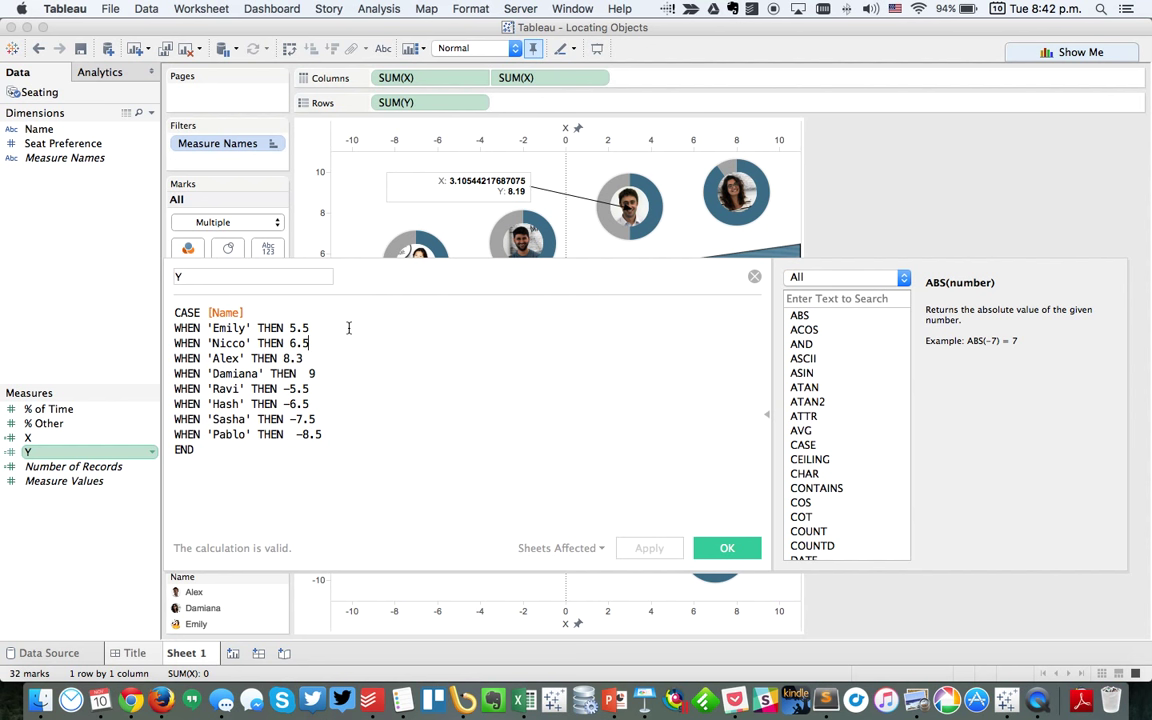
key(shift+Left)
key(shift+Left)
key(shift+Left)
text(7.6)
key(Up)
key(shift+Left)
key(shift+Left)
key(shift+Left)
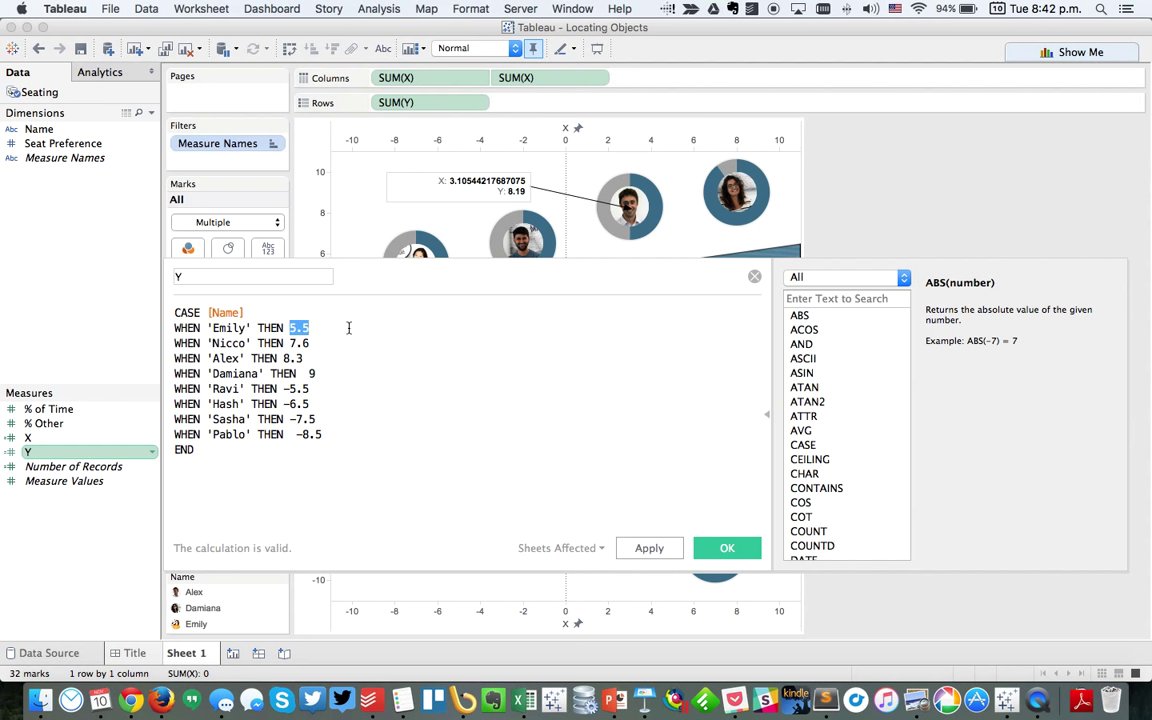
text(6.9)
Set Pablo to -8.3 and Sasha to -7.6, revise Hash's and Ravi's values, and apply.
click(408, 432)
key(shift+Left)
text(3)
text(7)
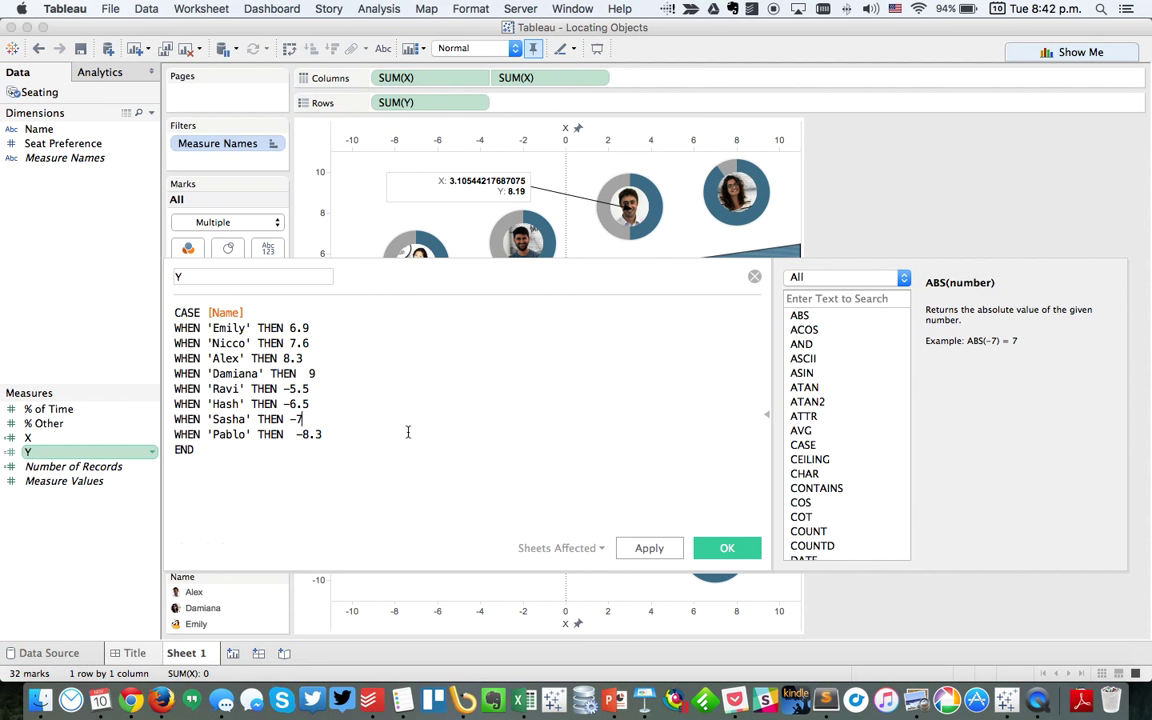
key(shift+Left)
key(shift+Left)
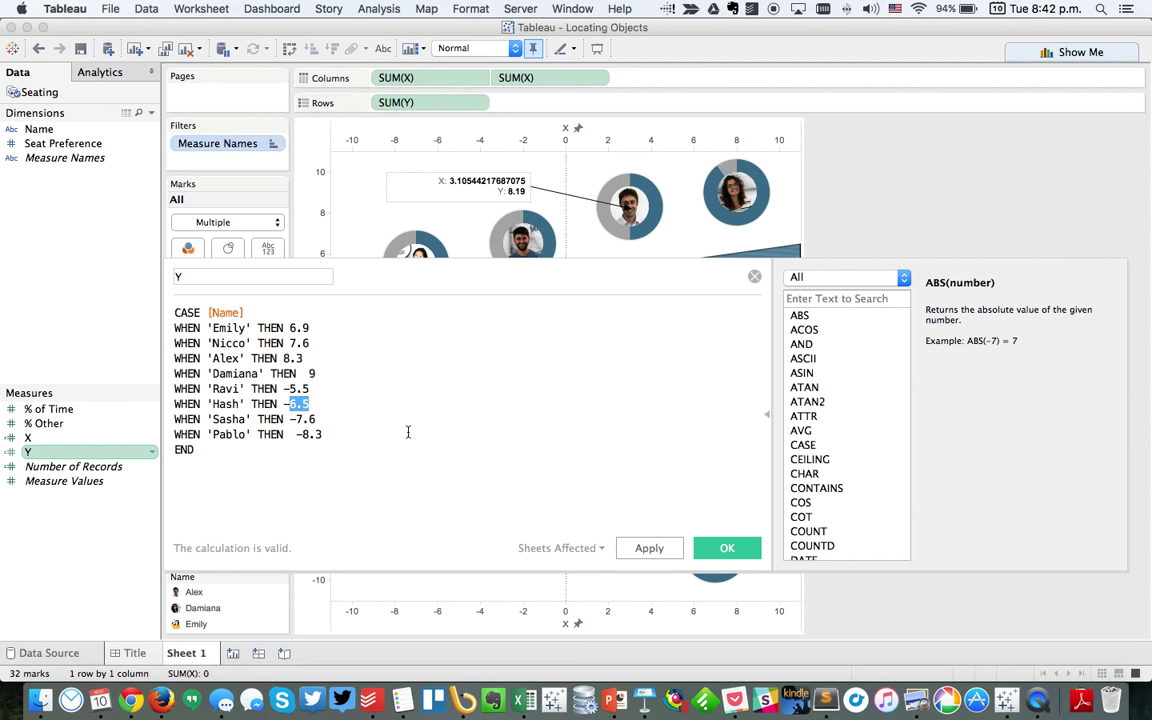
text(-6)
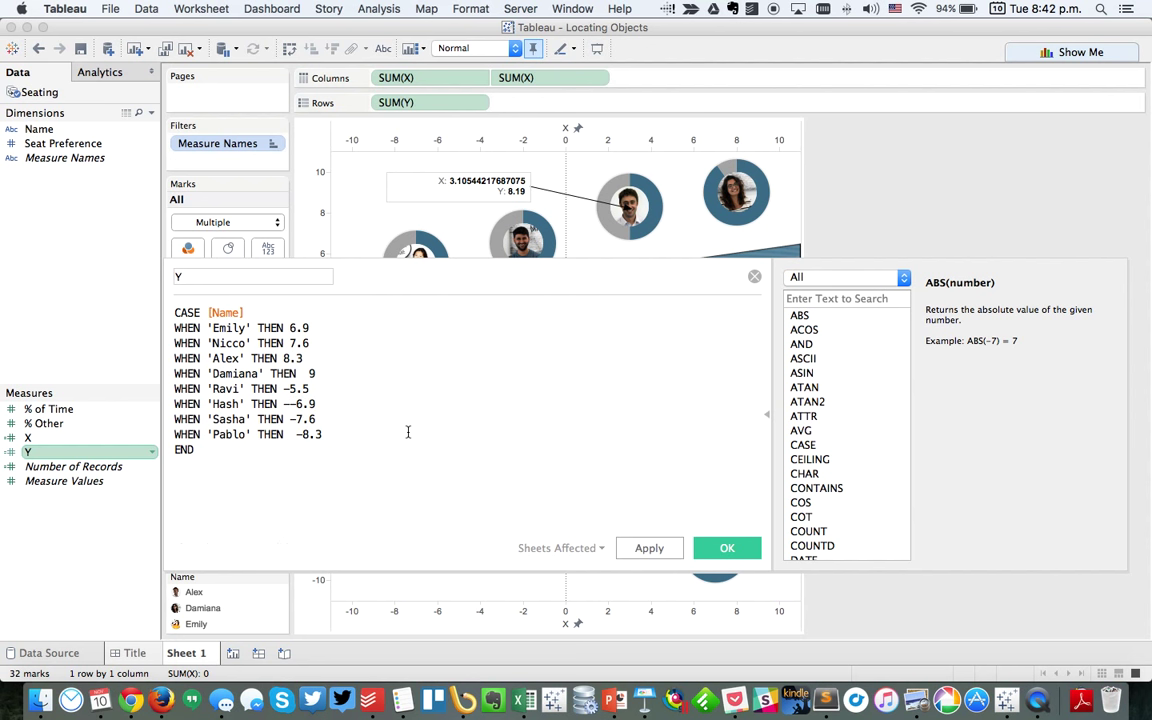
key(shift+Left)
key(shift+Left)
text(6.)
click(727, 548)
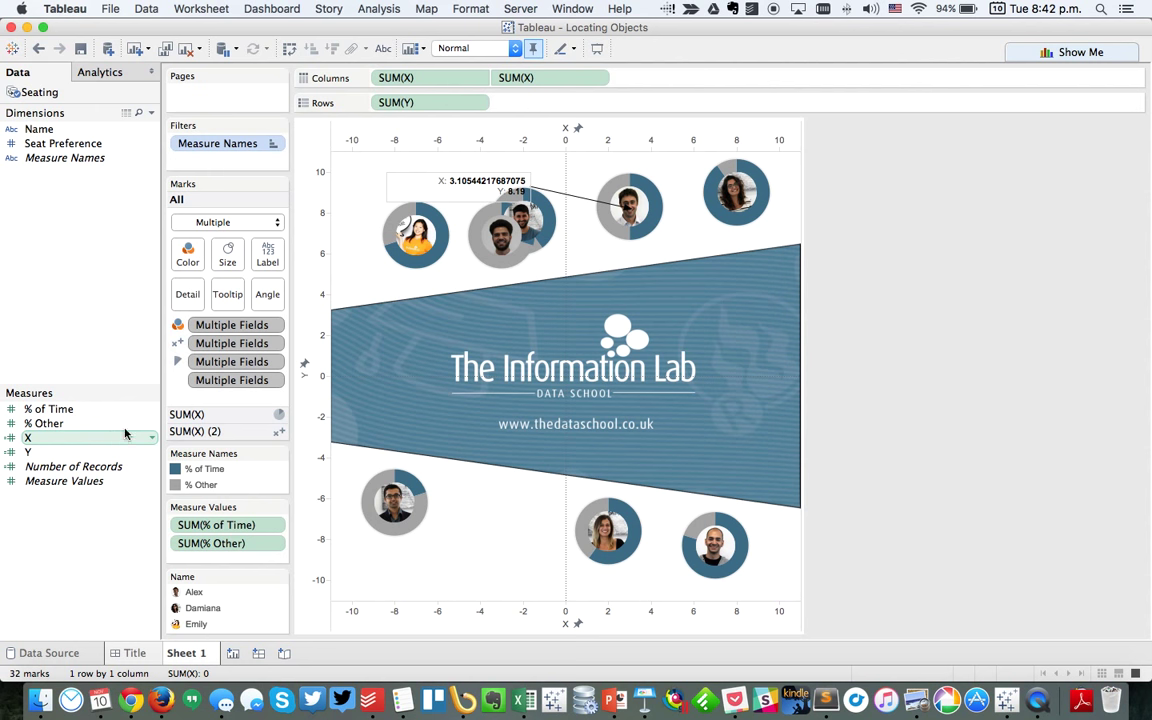
Remove the doubled minus from Hash's Y value and apply the Y calculation.
right_click(55, 453)
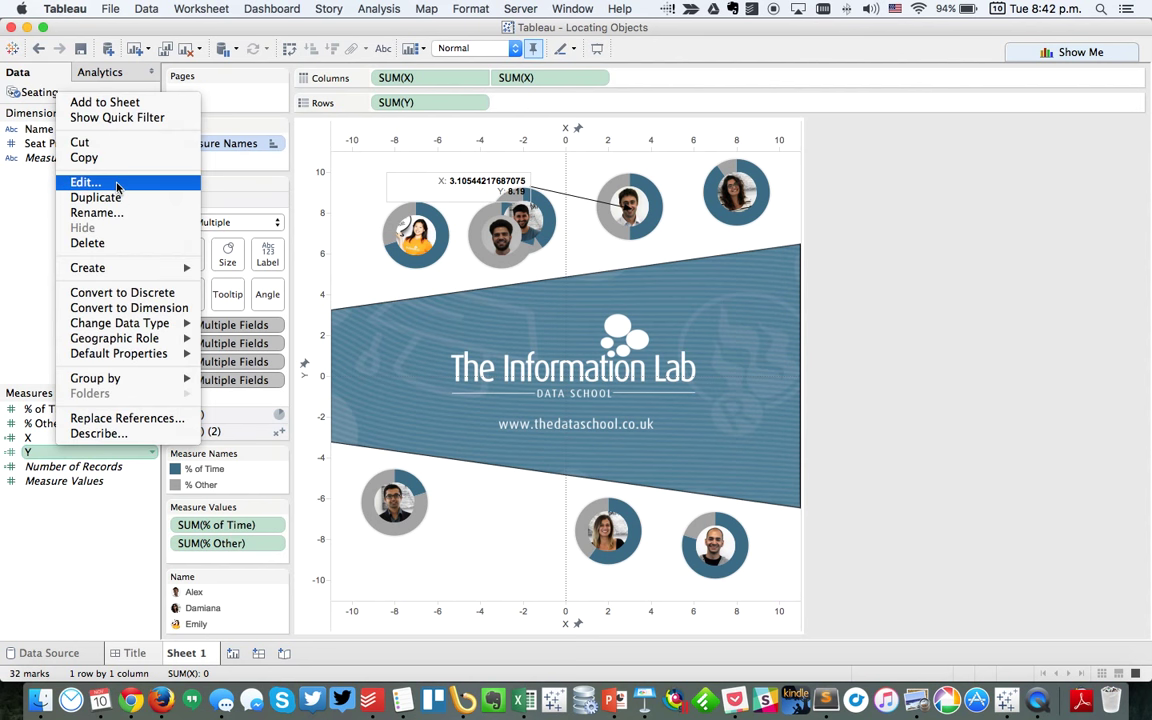
click(253, 415)
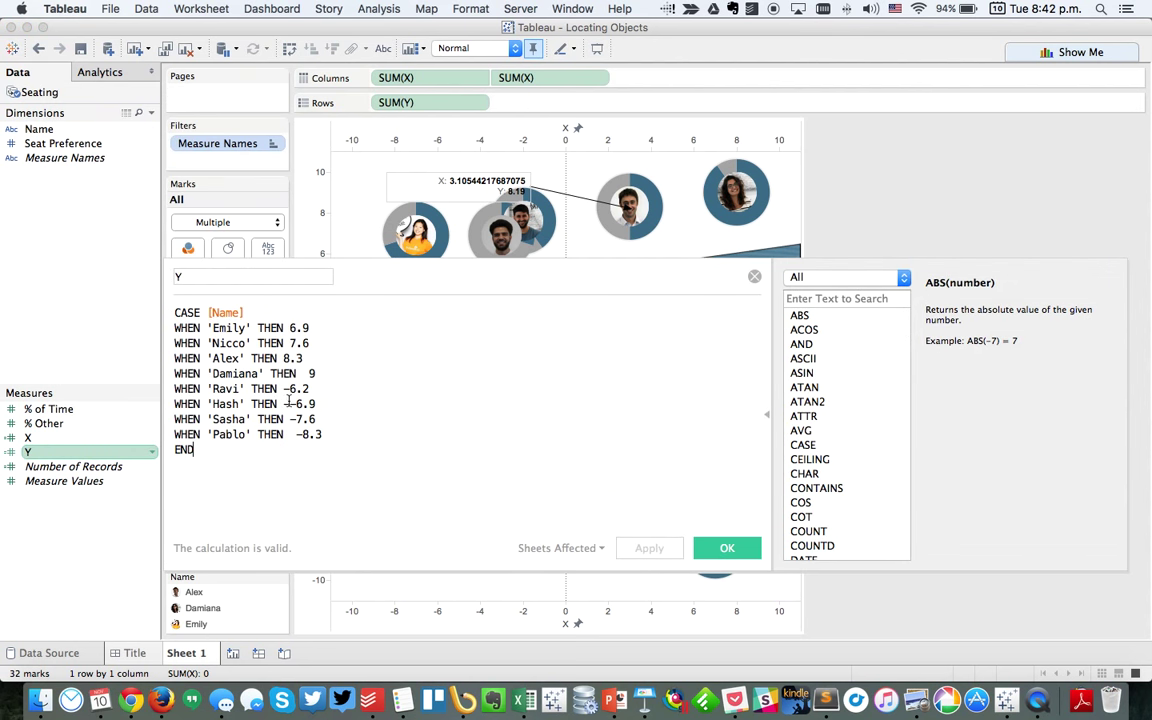
click(288, 404)
key(BackSpace)
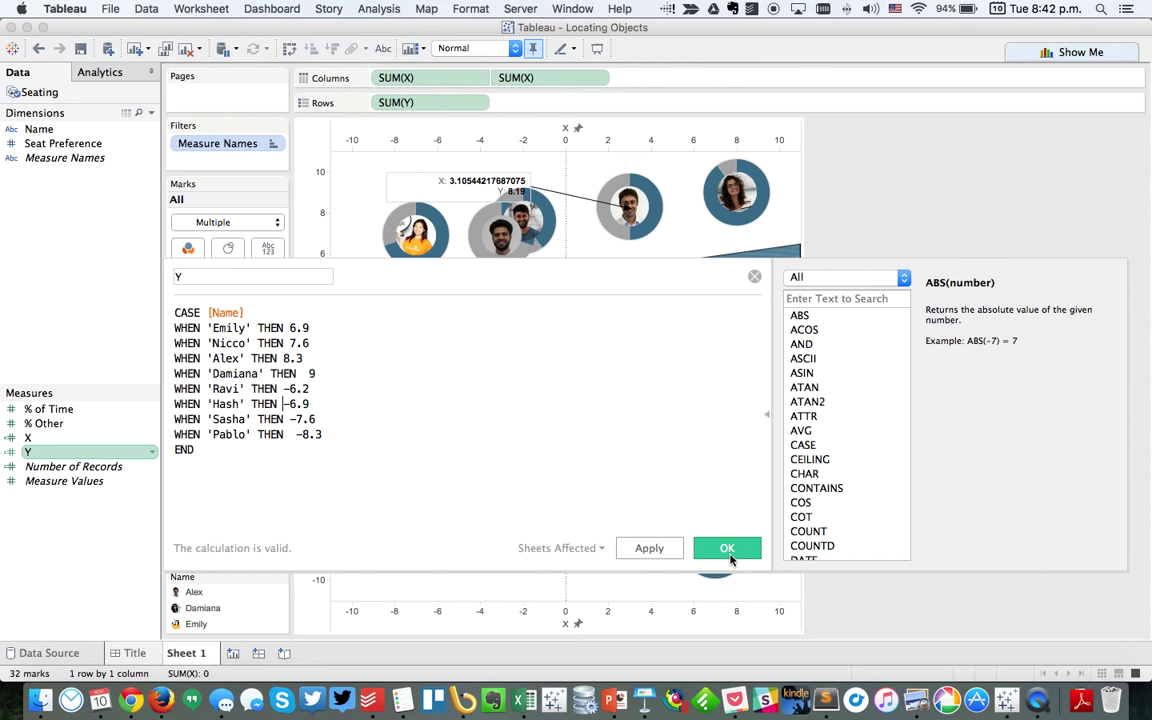
click(727, 548)
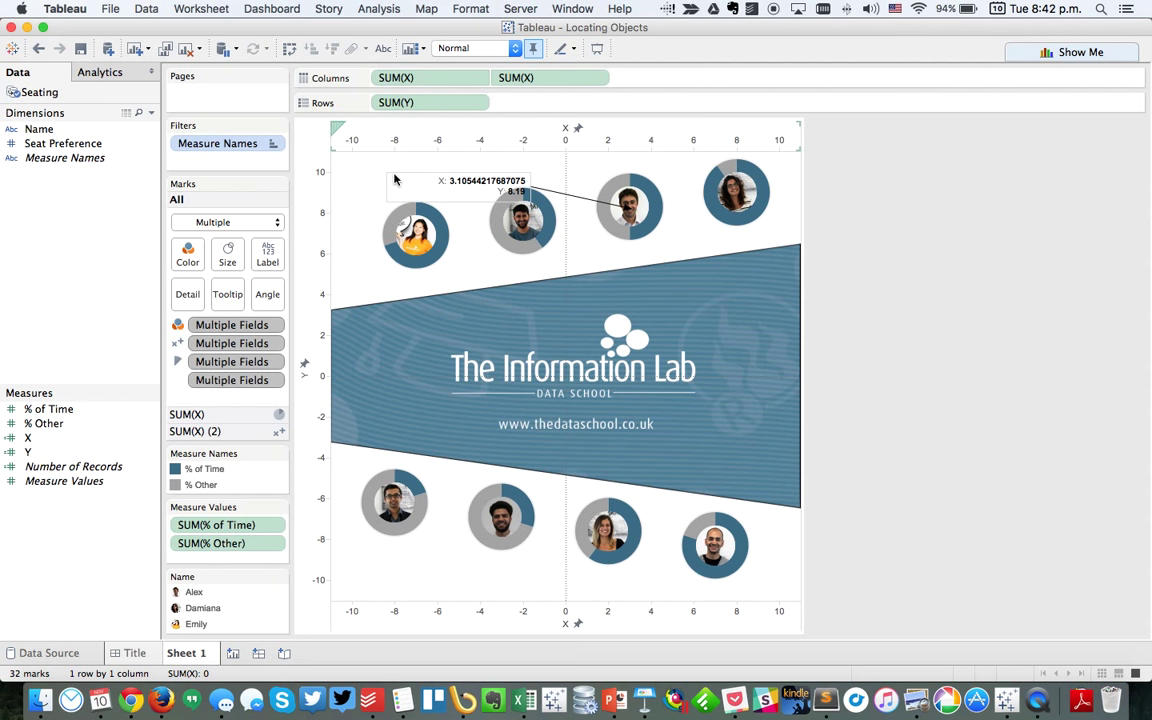
mouse_move(410, 248)
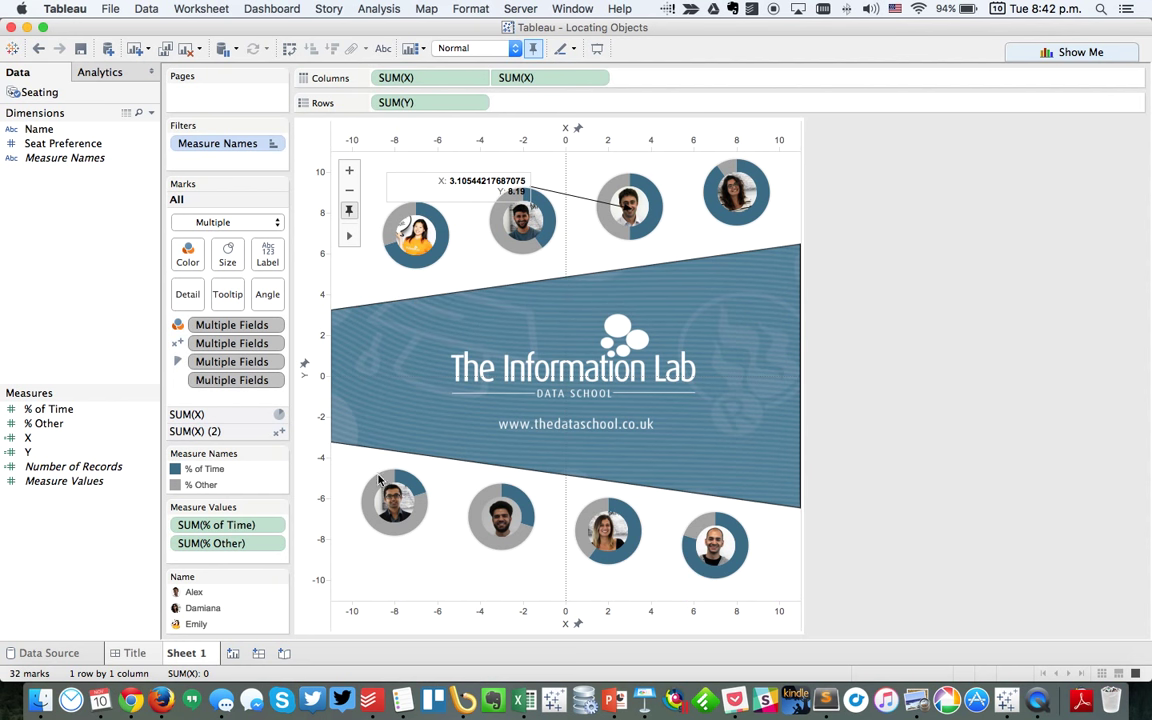
Set the bottom-row X values: Ravi -7, Hash -2, Sasha 3, Pablo 8.
right_click(42, 440)
click(68, 179)
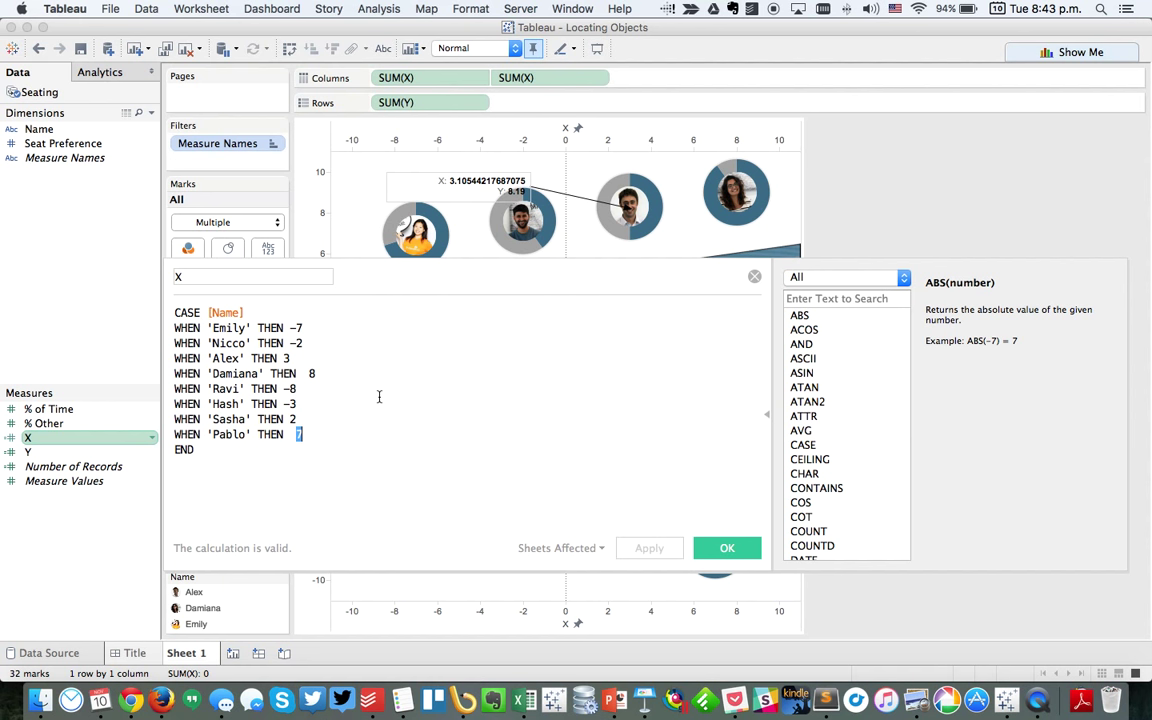
text(8)
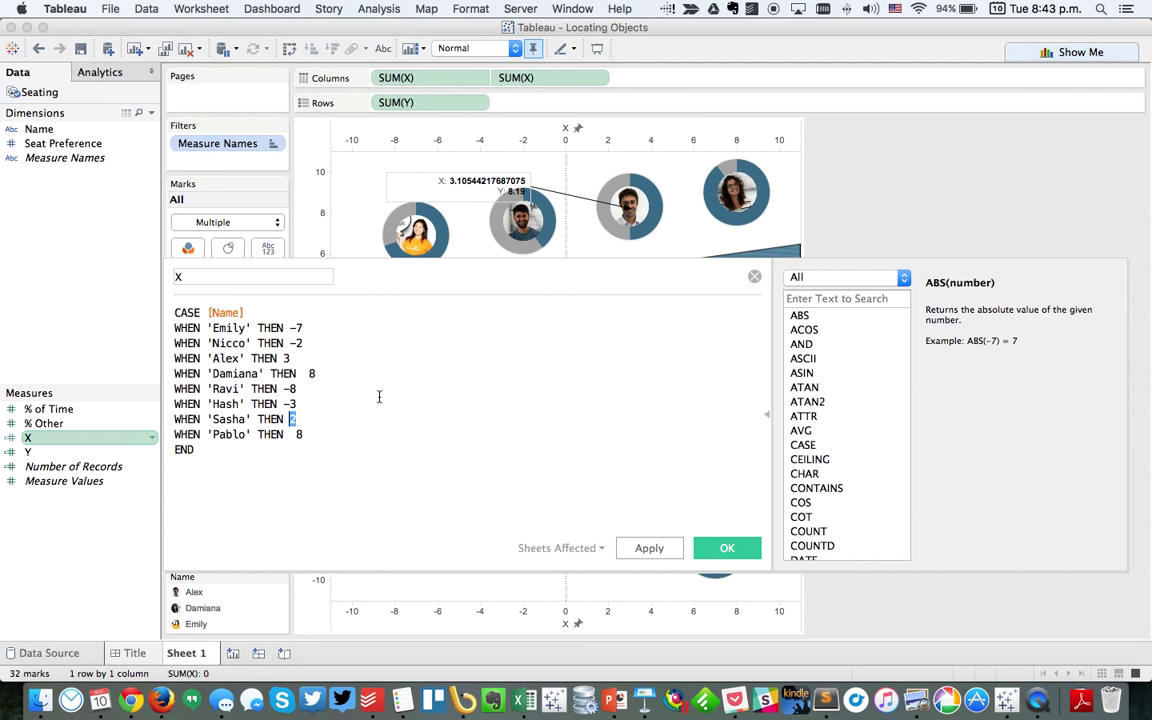
text(3)
key(shift+Left)
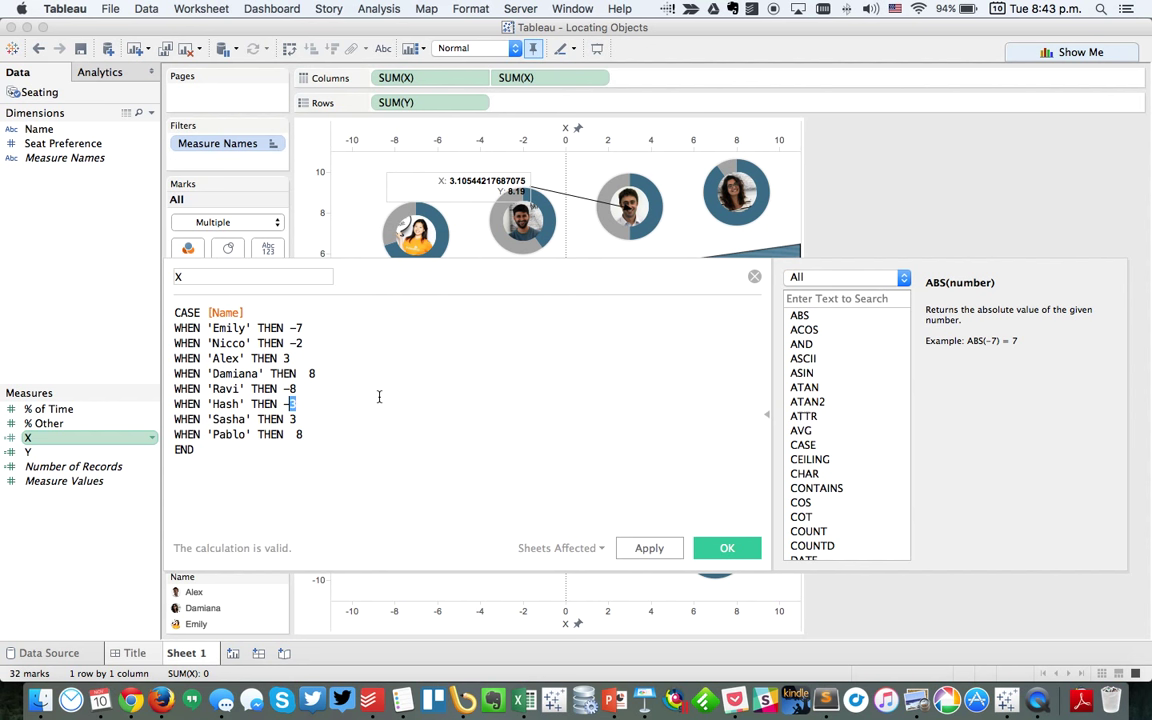
text(2)
key(Up)
text(7)
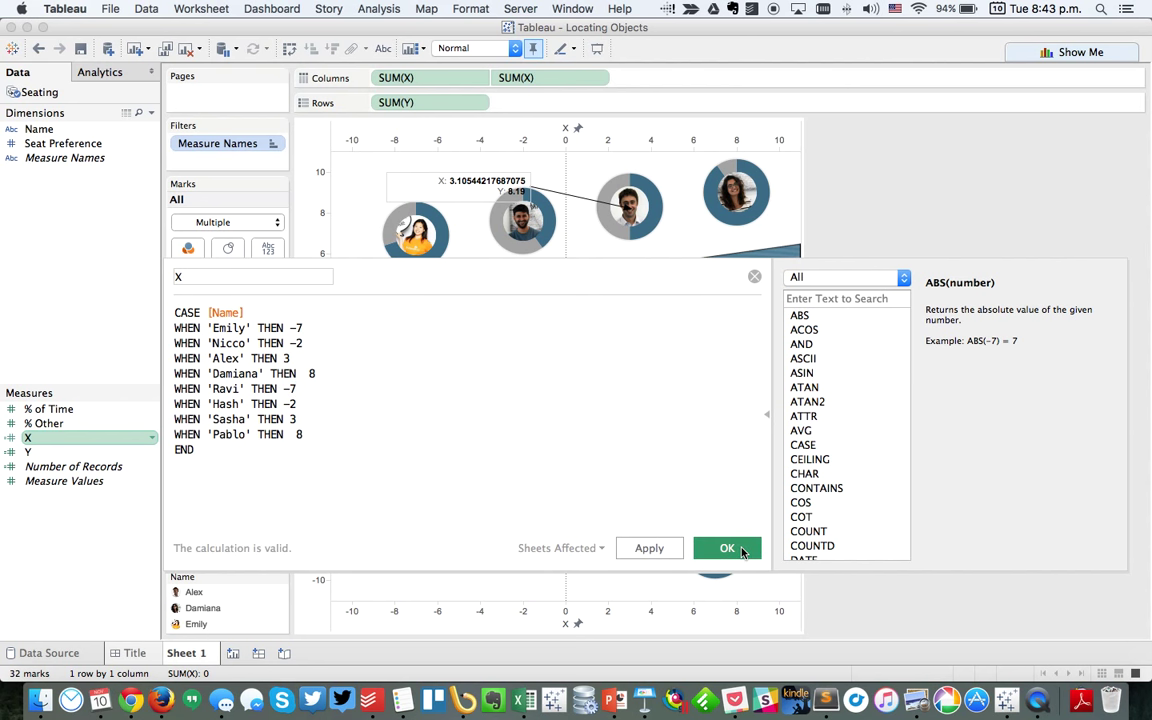
click(727, 548)
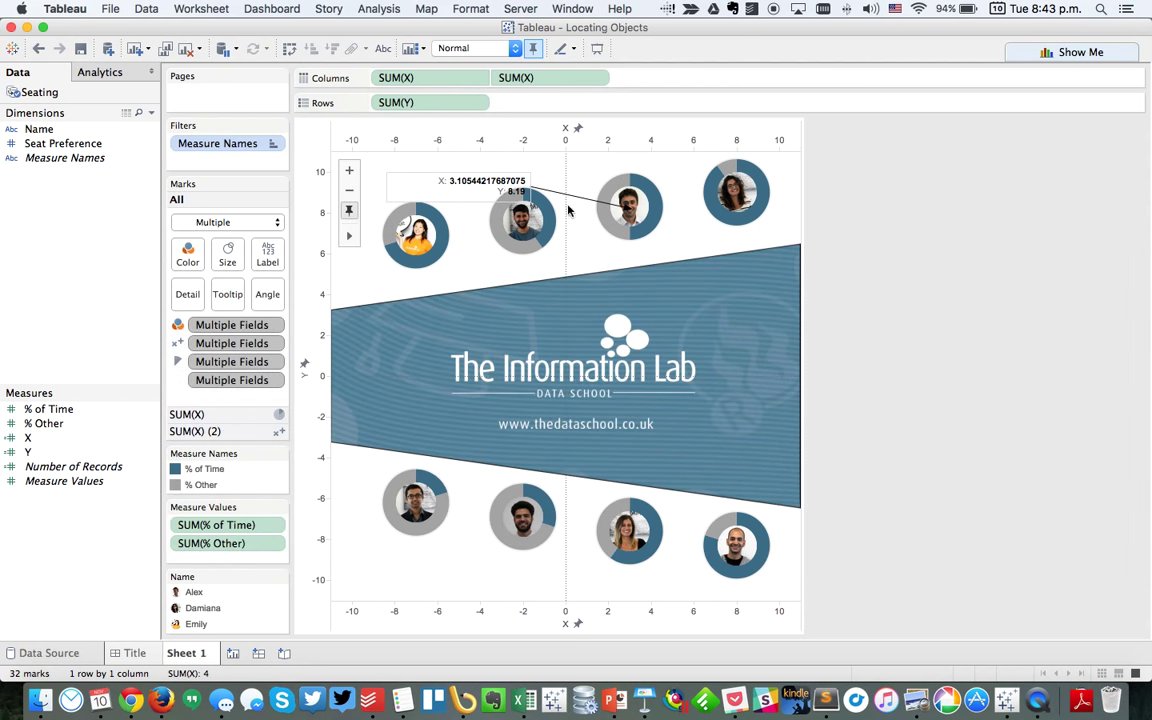
click(471, 187)
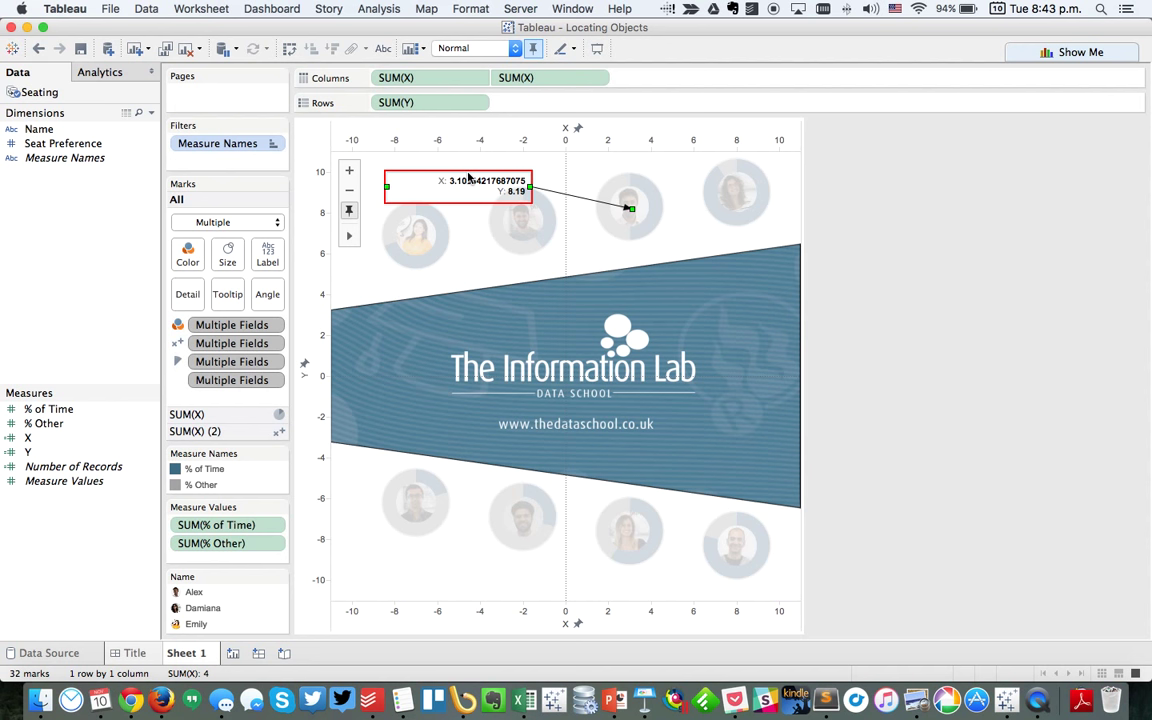
Delete the coordinate annotation and switch on labels for the pie marks.
key(Delete)
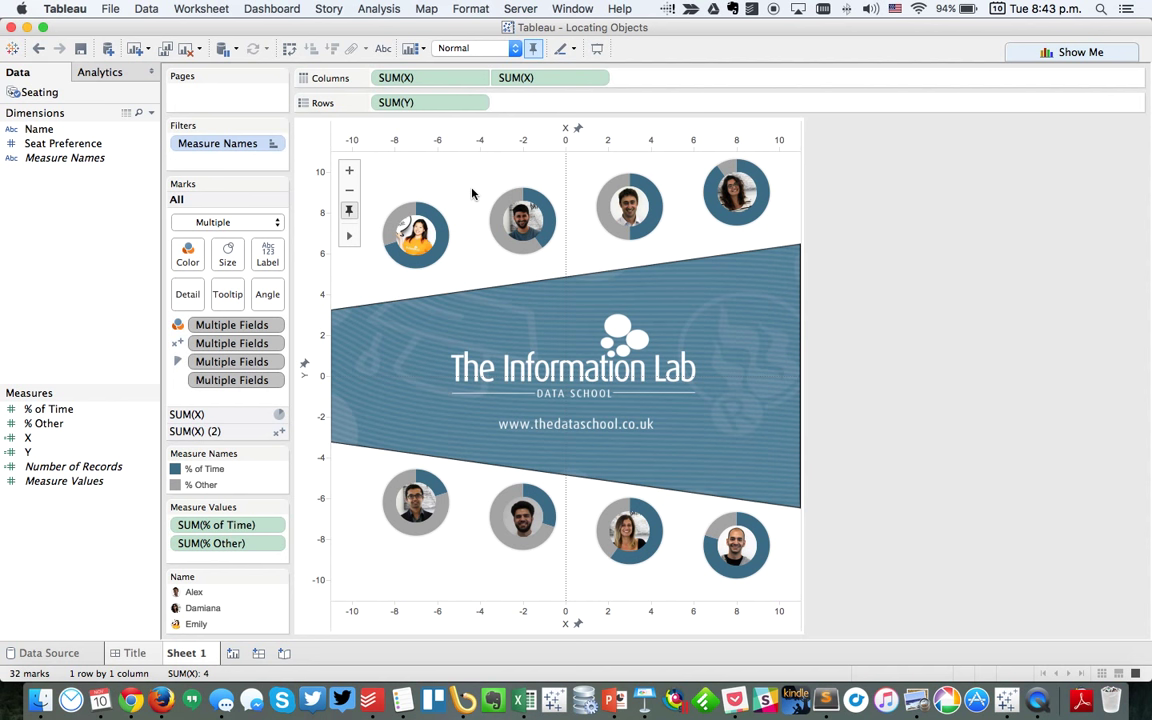
click(187, 414)
click(268, 272)
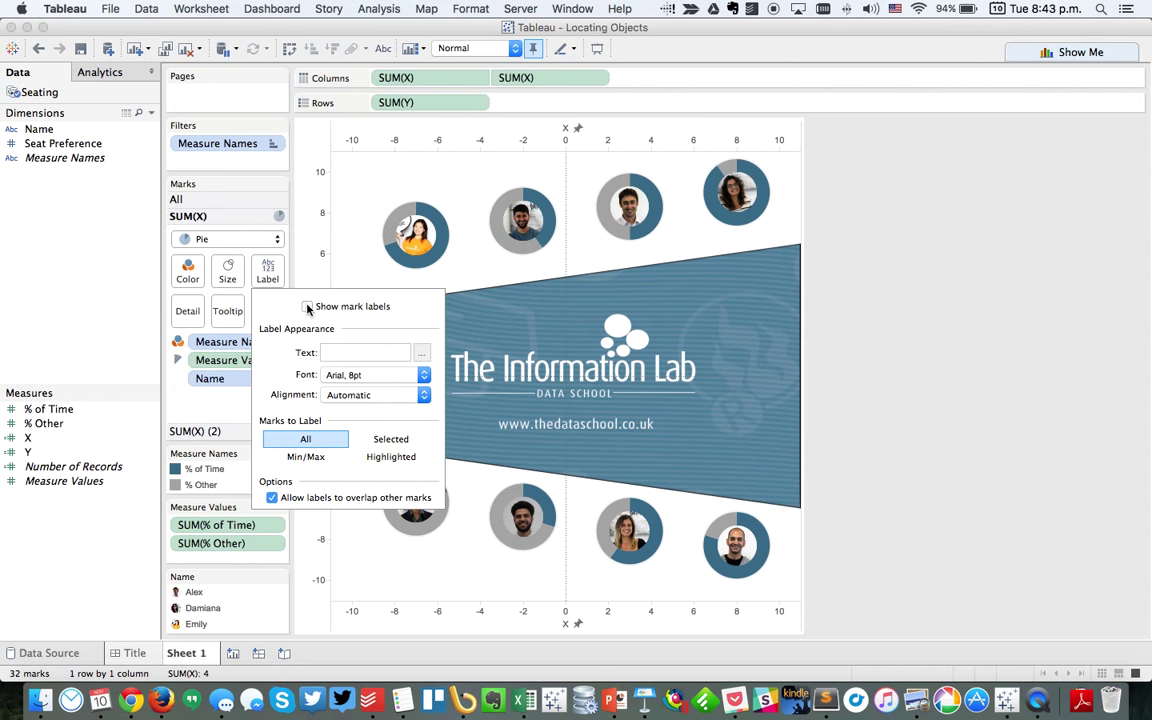
click(307, 307)
click(118, 304)
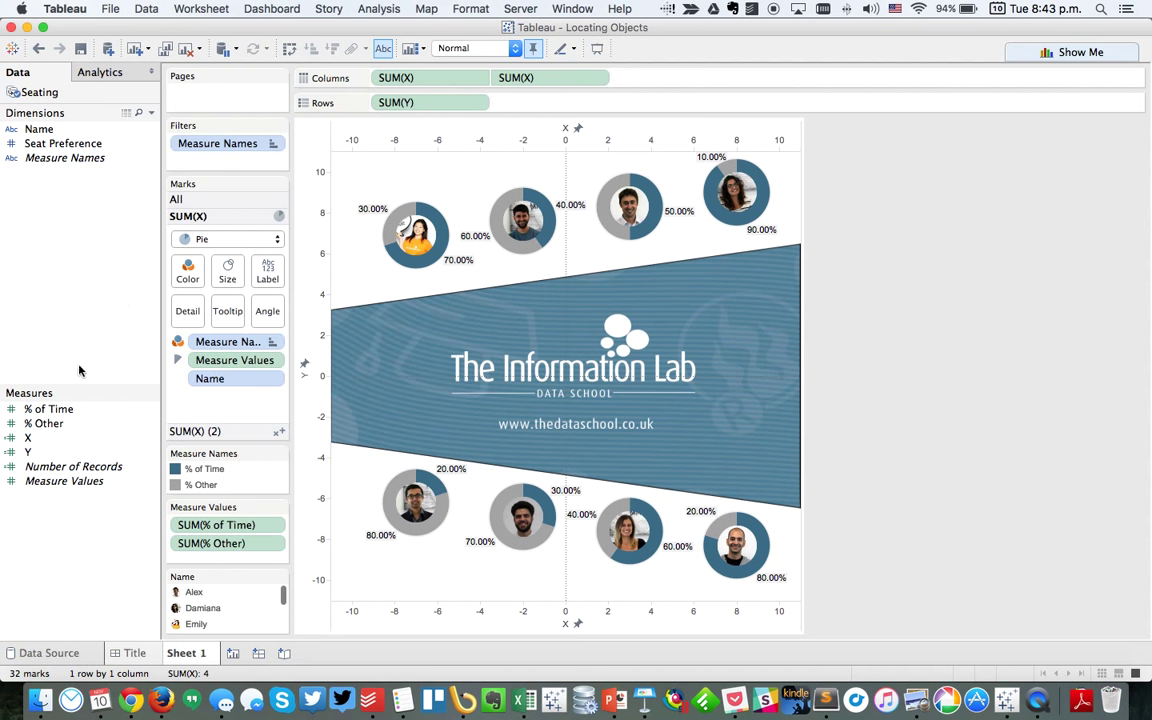
Try % of Time and Name as pie labels, then remove % of Time.
drag(48, 409, 265, 277)
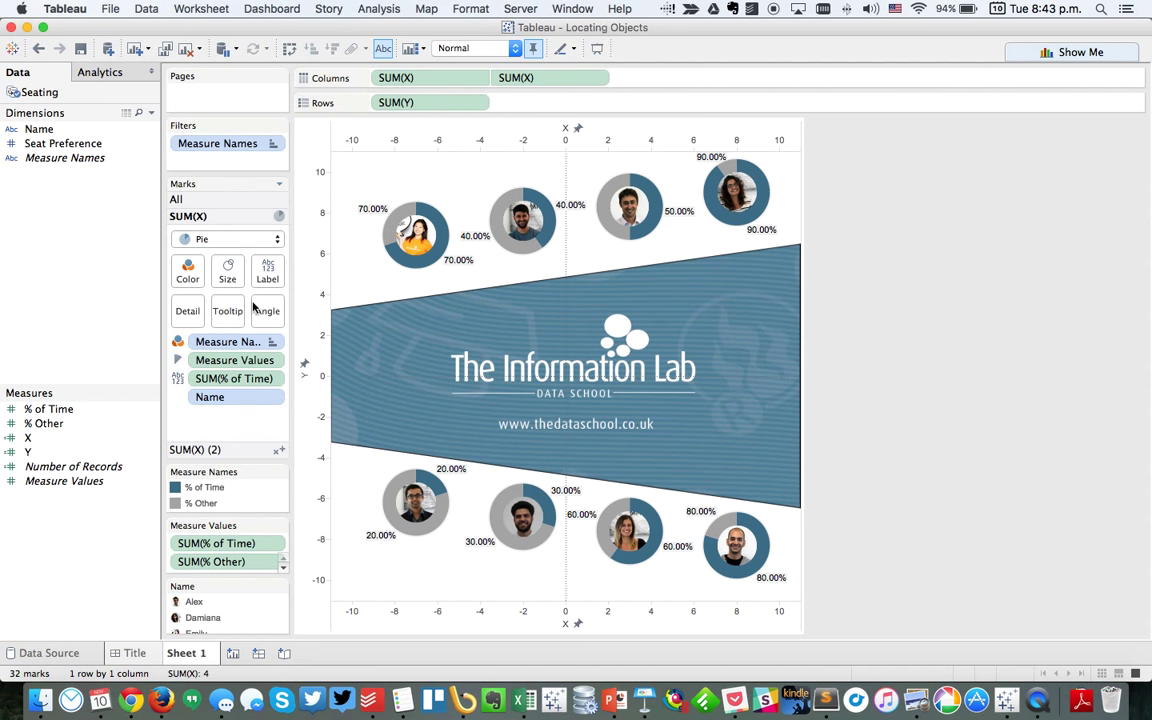
click(264, 272)
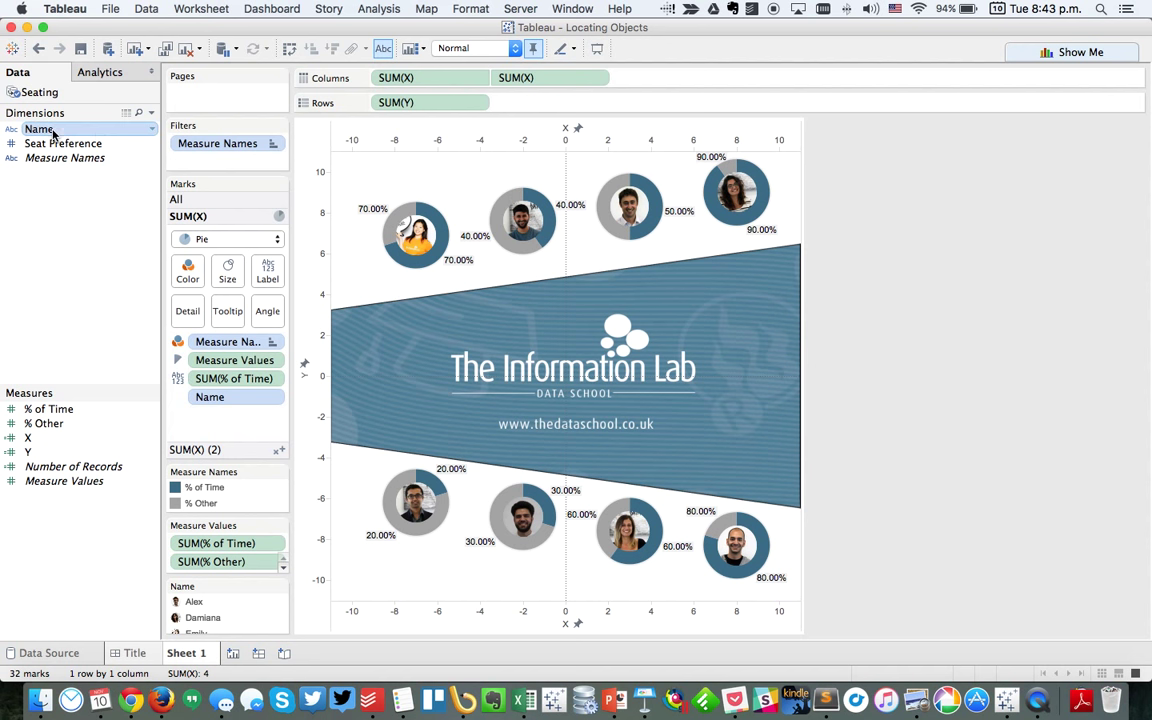
drag(48, 130, 266, 272)
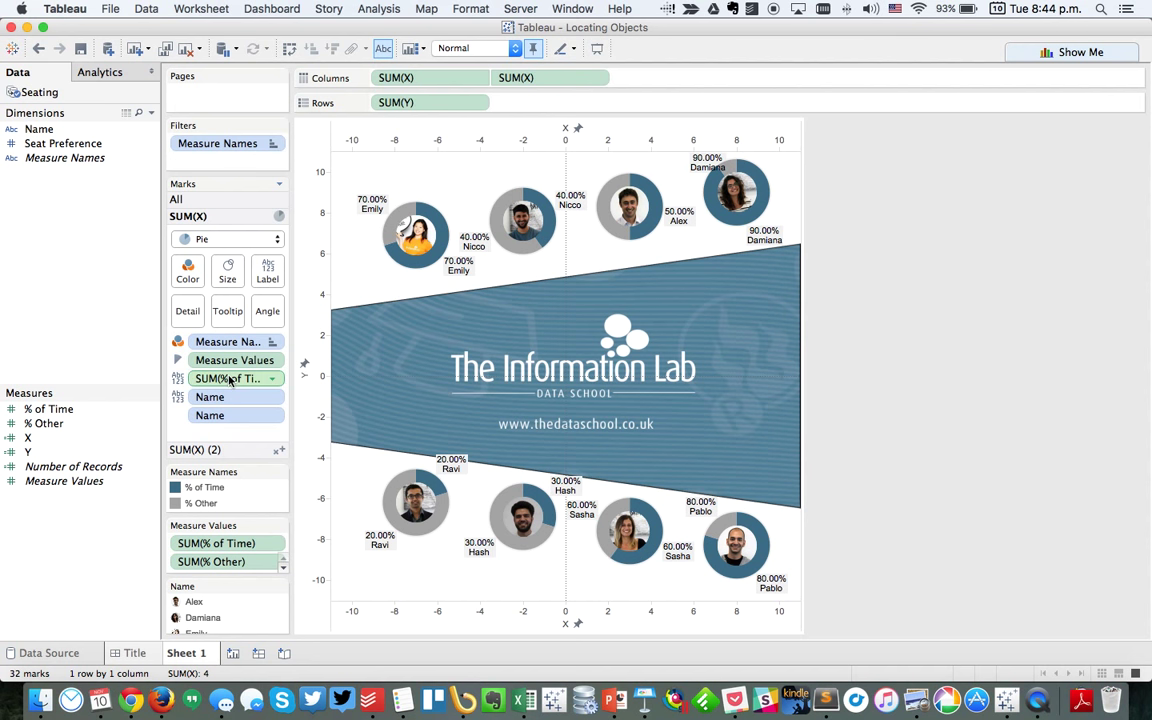
drag(230, 380, 134, 360)
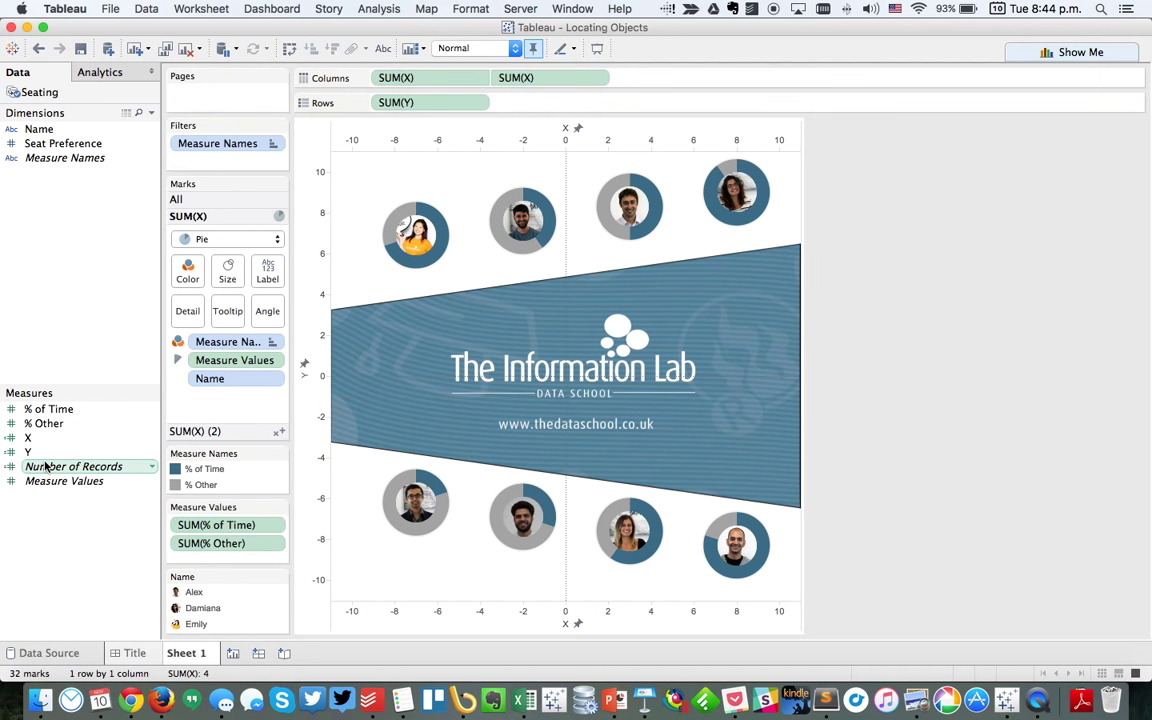
Label each donut with Name and set the mark halo to None.
drag(39, 129, 268, 277)
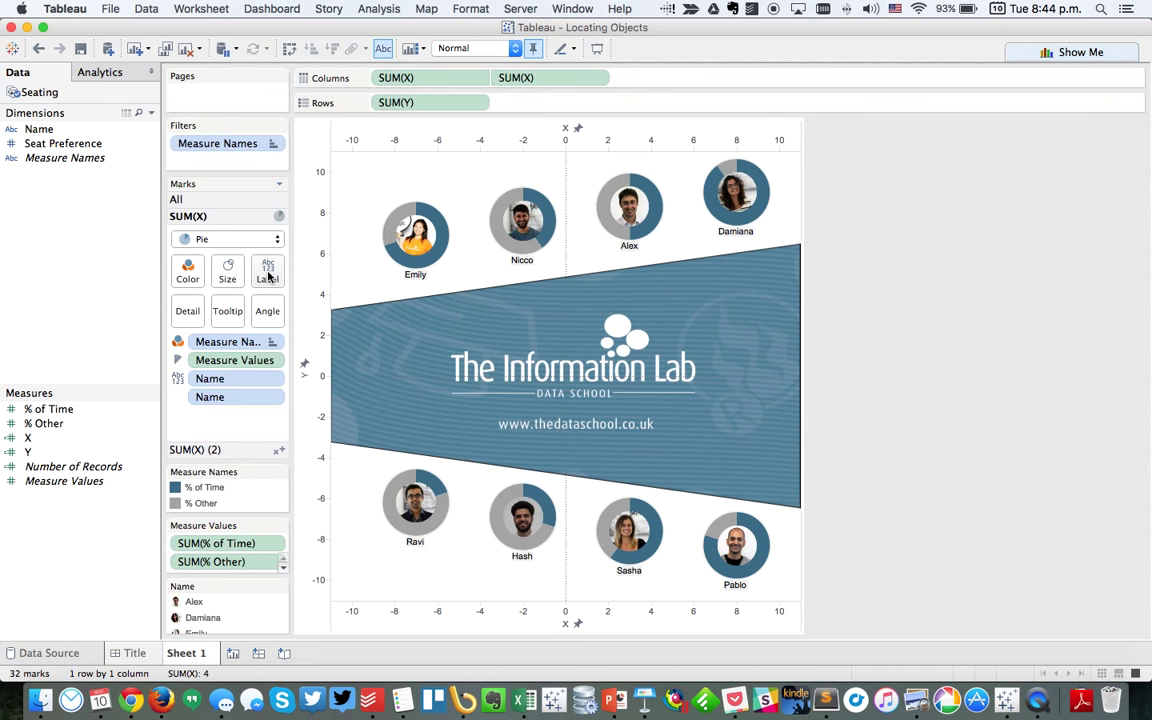
click(187, 270)
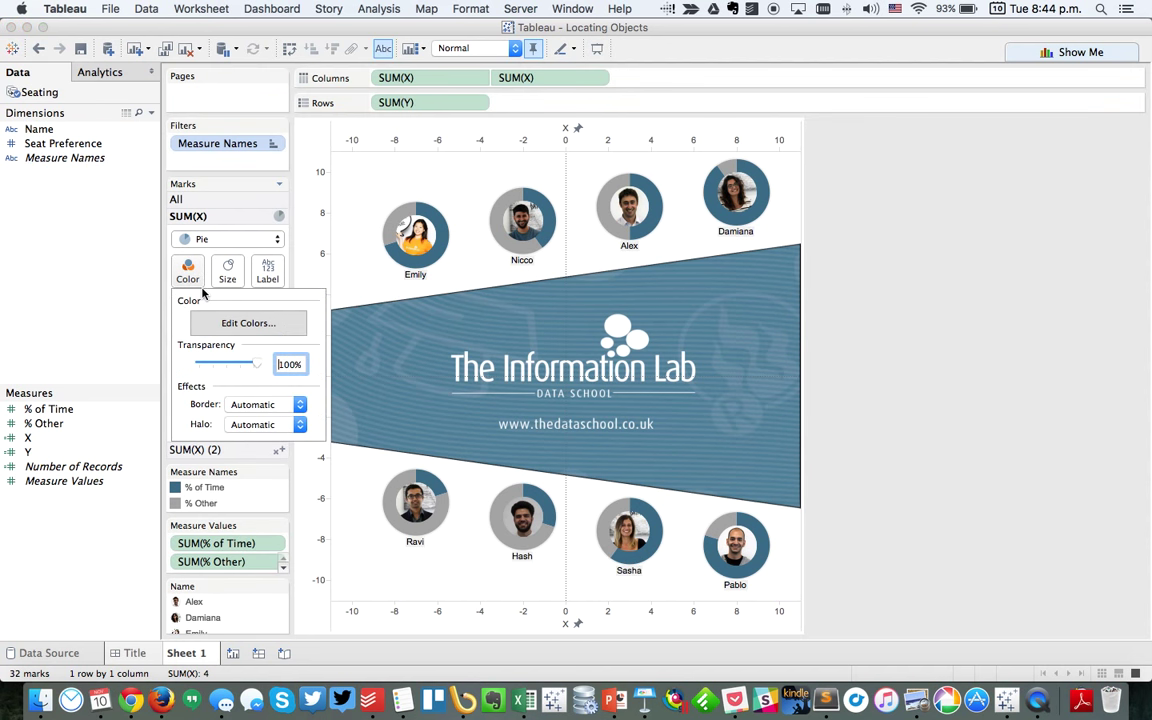
click(246, 428)
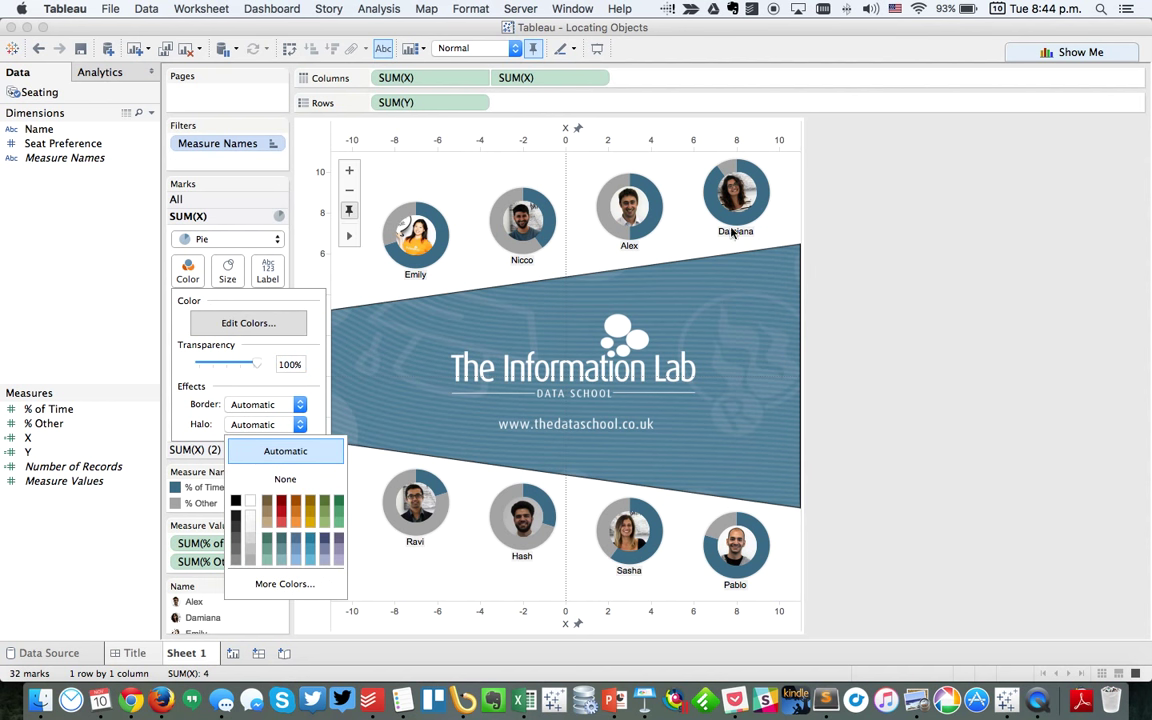
mouse_move(740, 236)
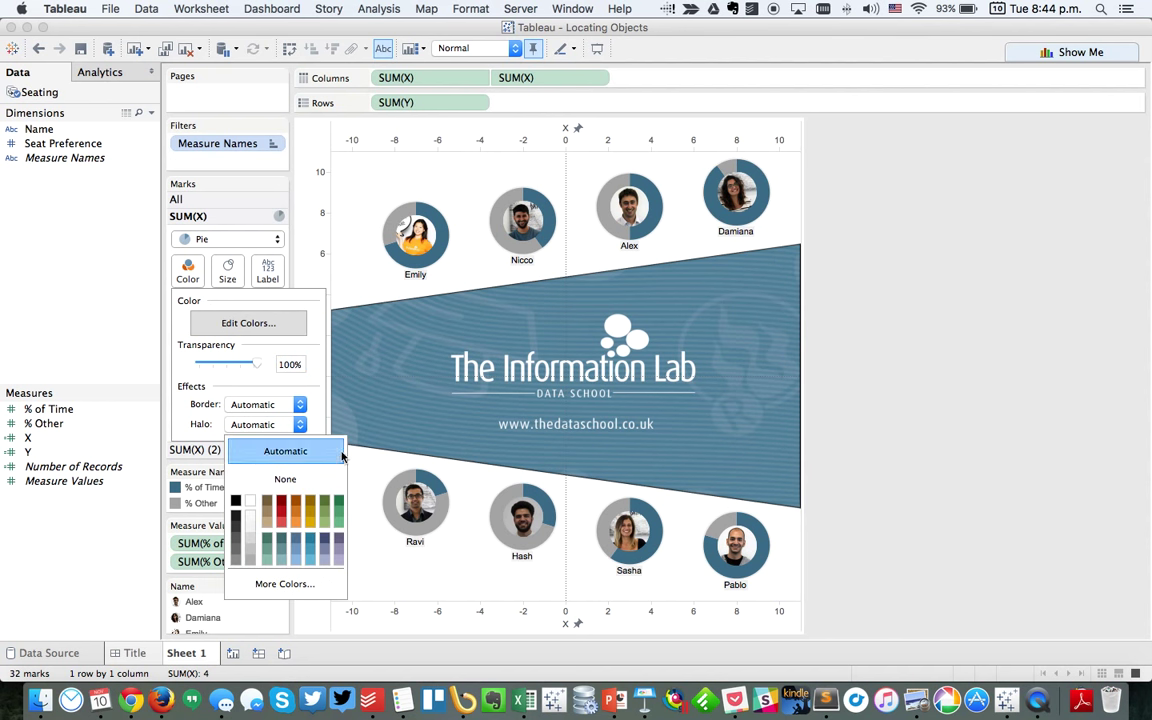
click(293, 478)
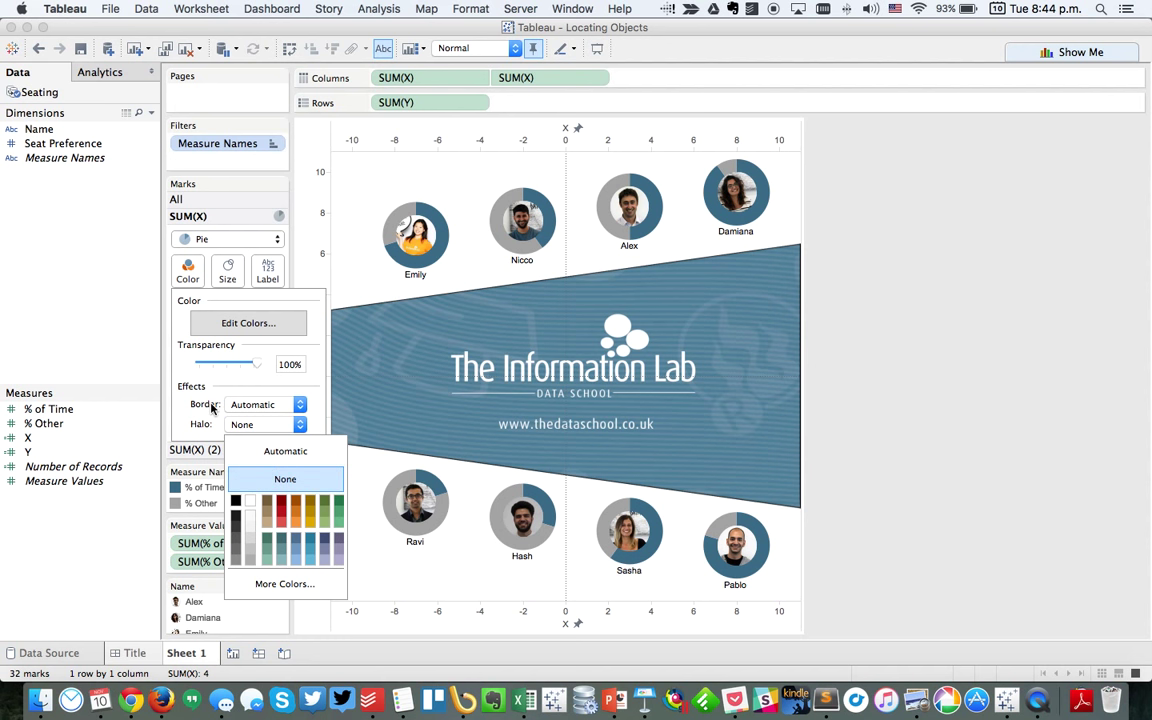
click(108, 278)
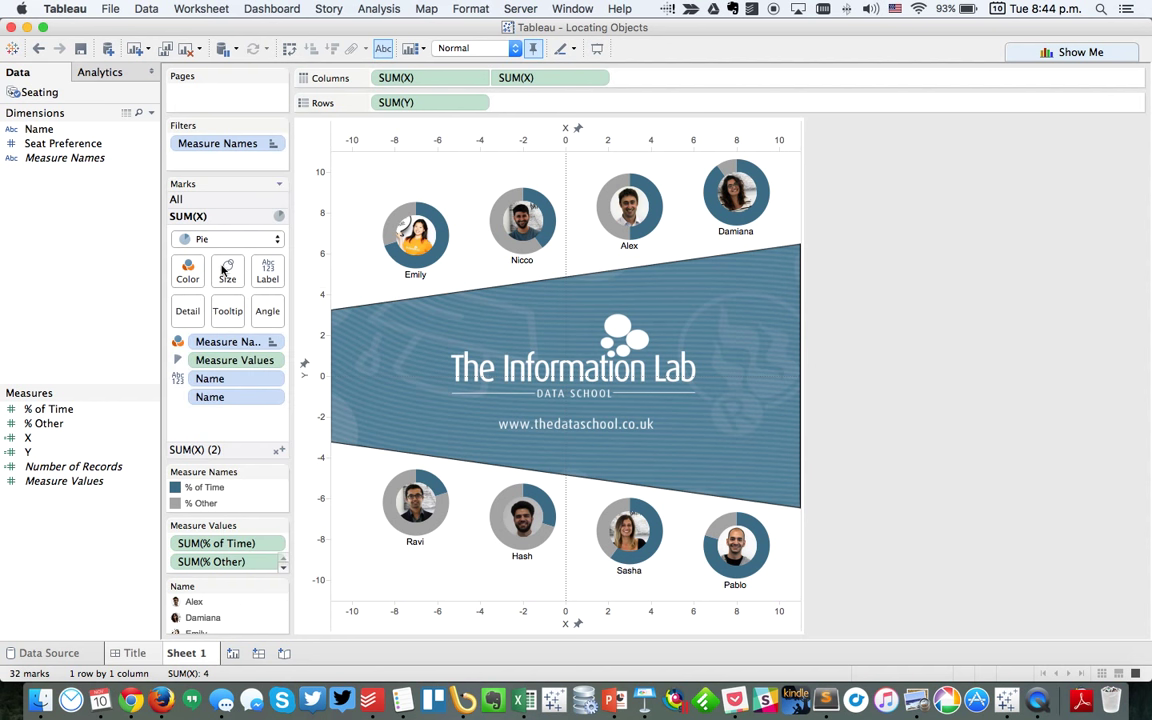
Make the labels 12pt and colour them the donuts' dark blue, 2C5871.
click(266, 270)
click(349, 376)
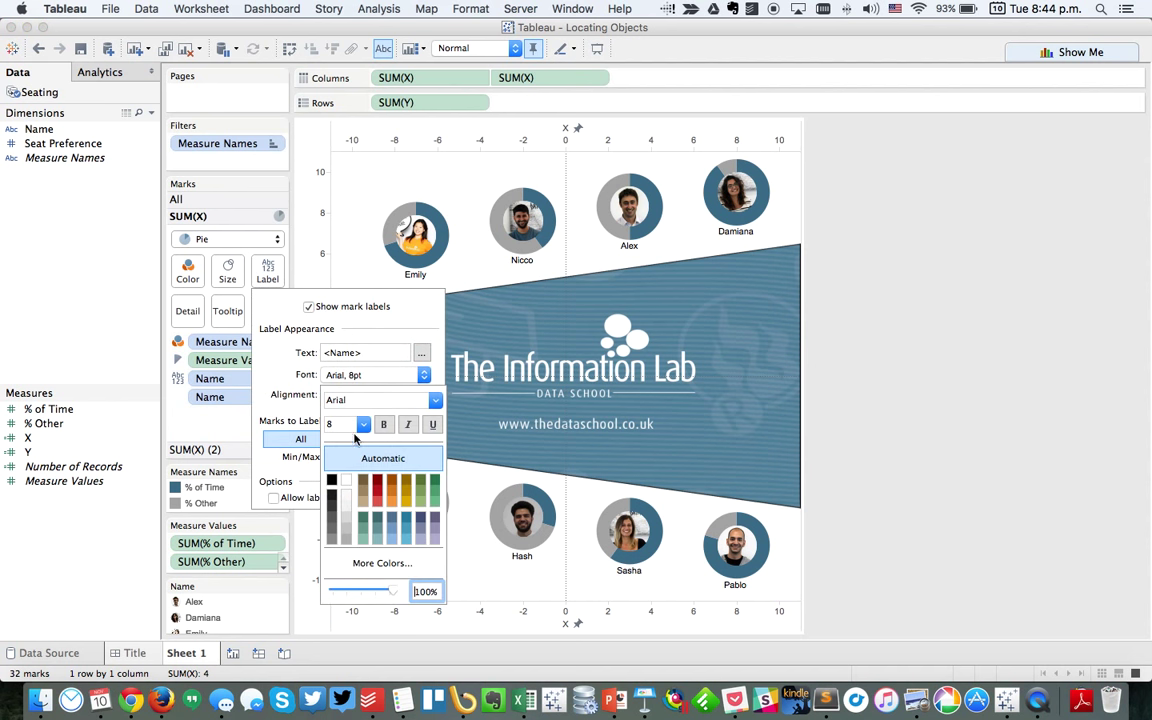
click(364, 426)
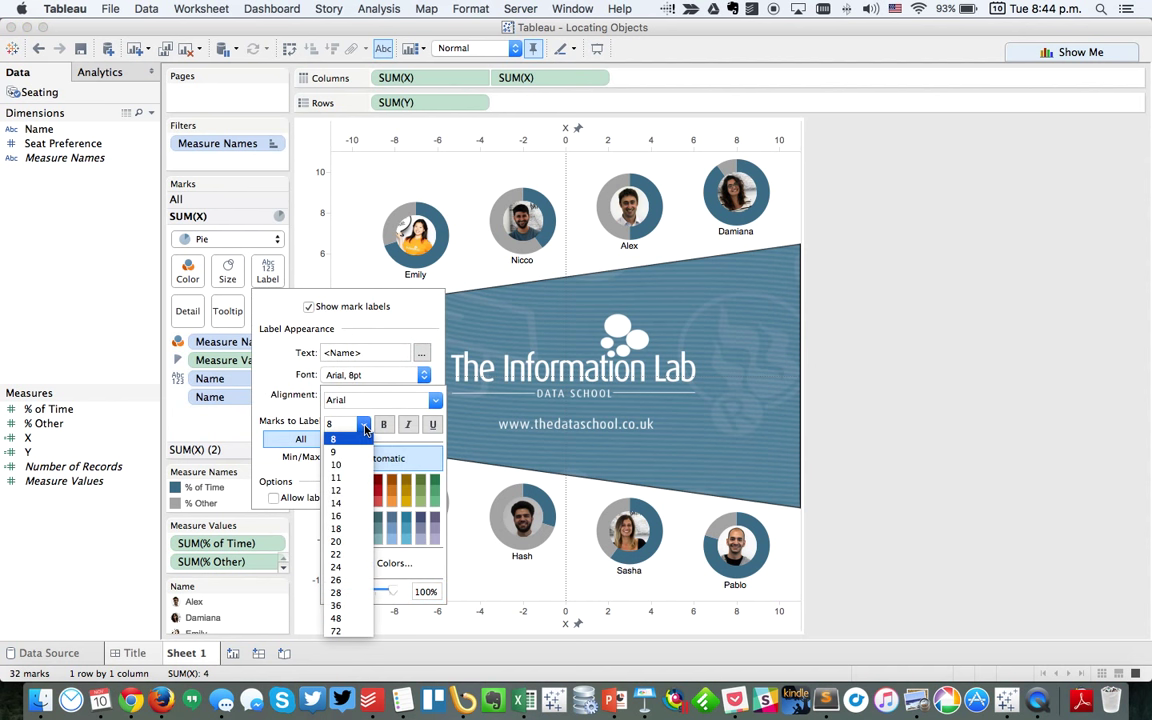
click(346, 504)
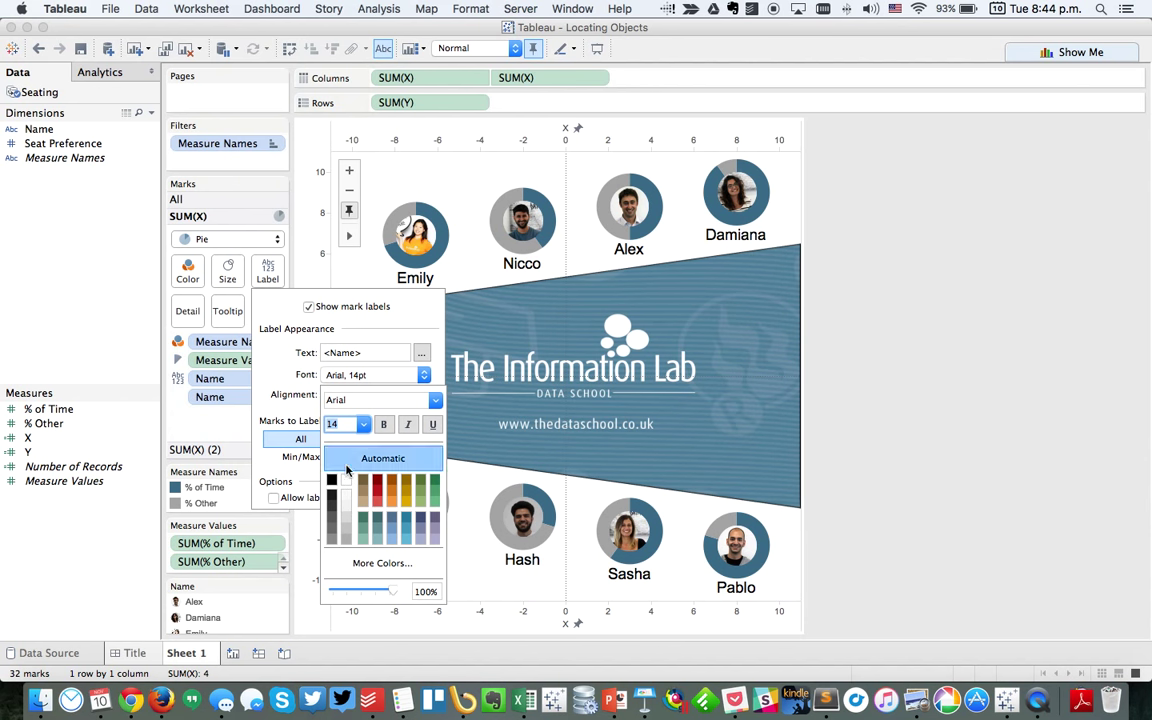
click(364, 426)
click(328, 487)
click(359, 568)
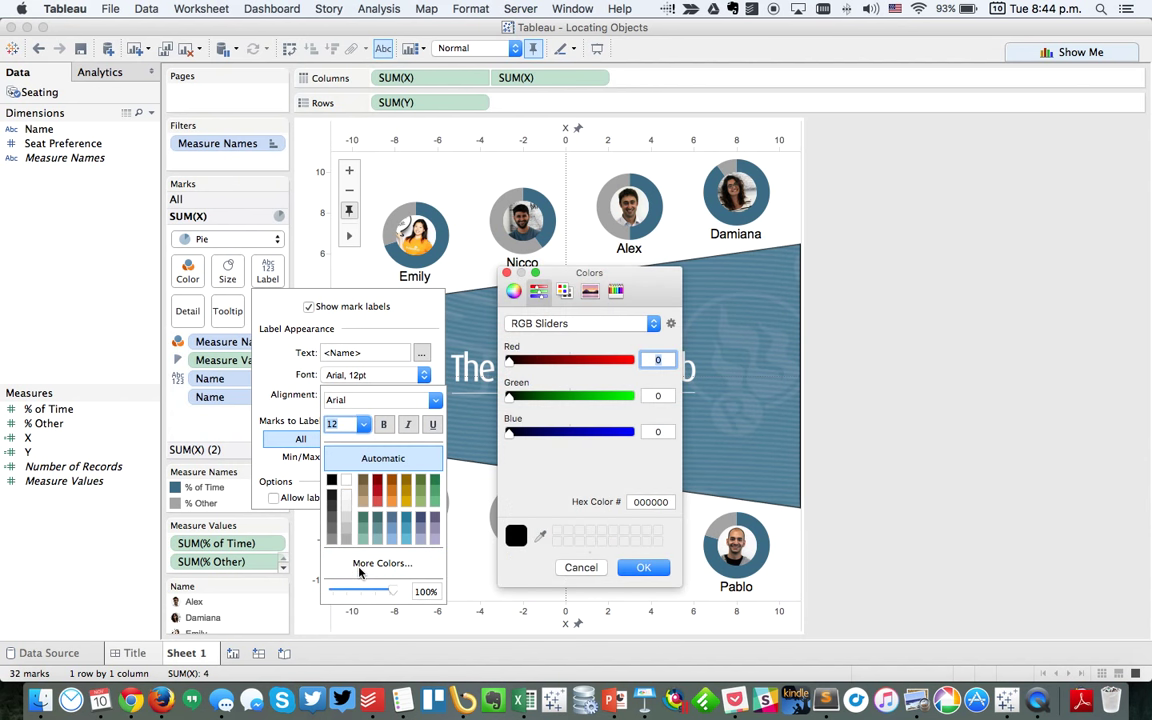
click(539, 536)
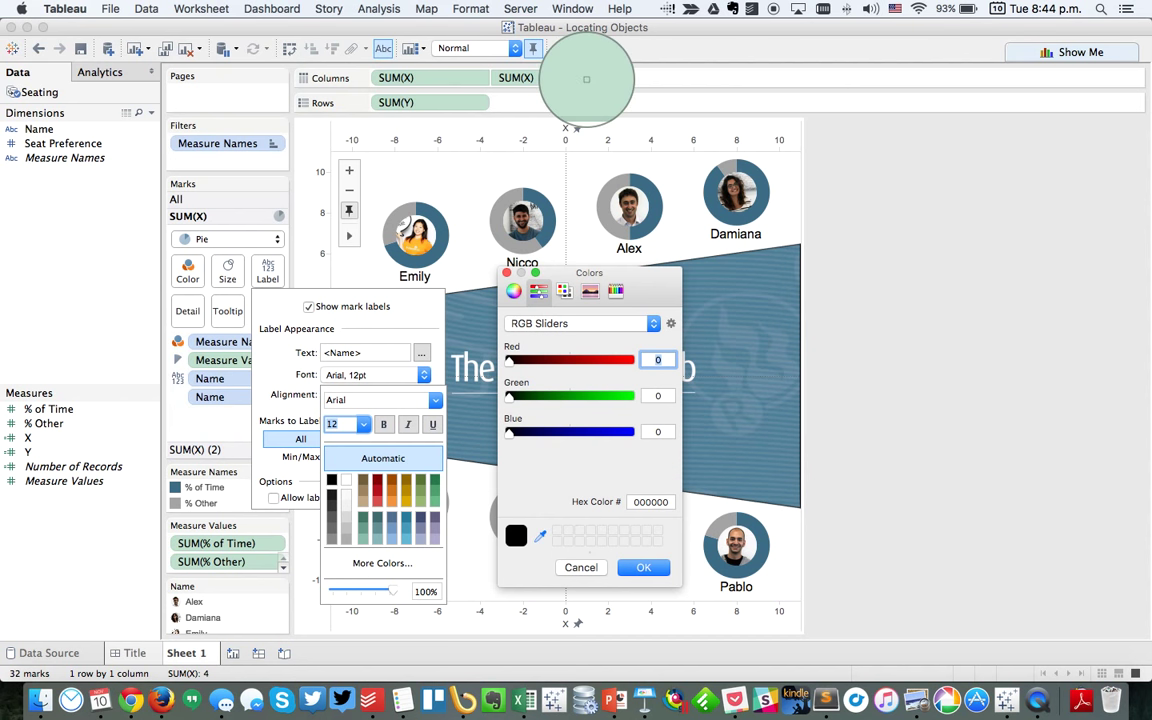
click(548, 211)
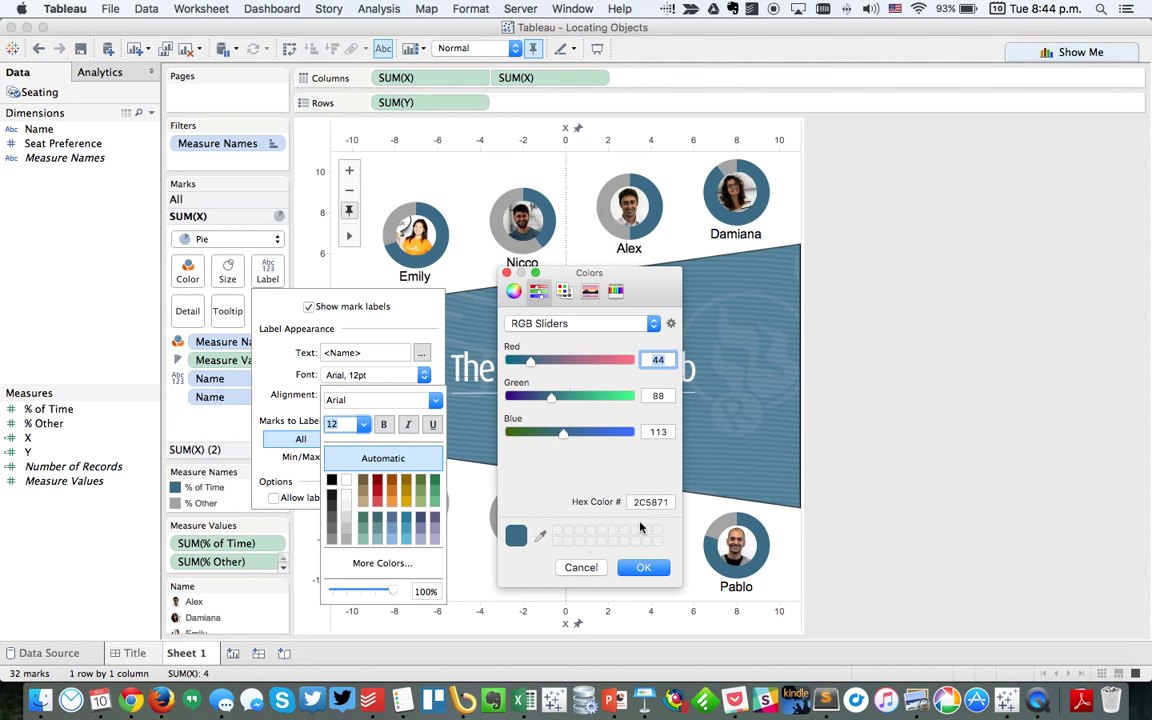
click(641, 568)
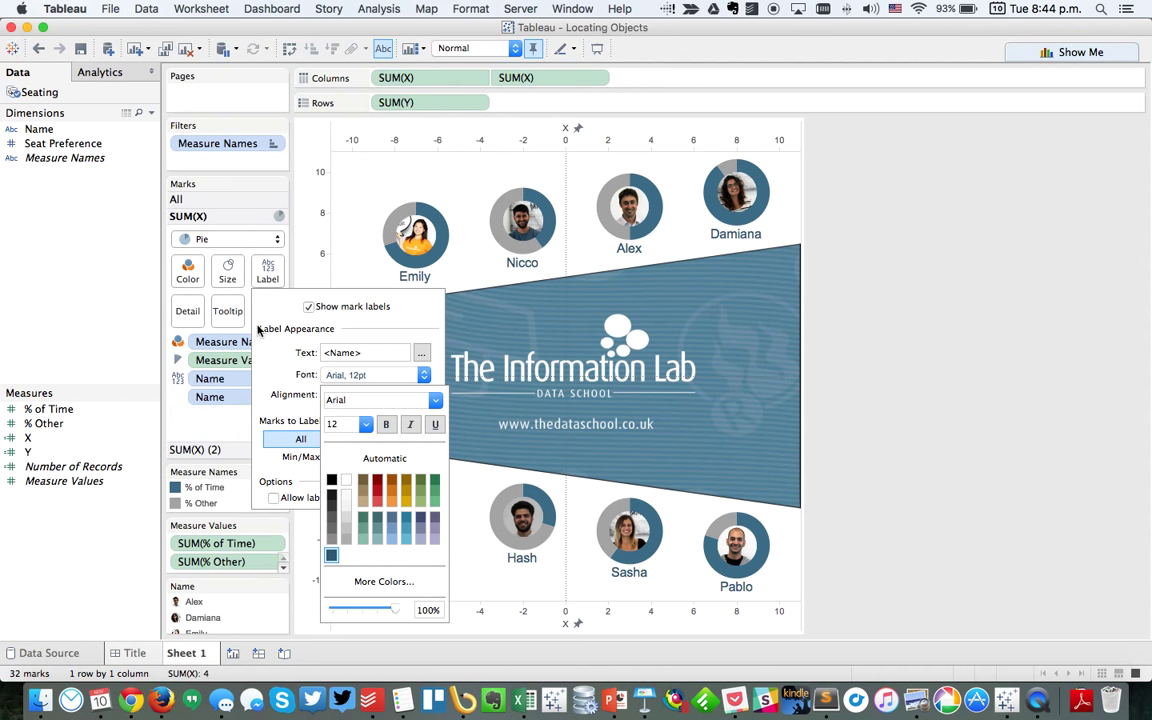
click(104, 319)
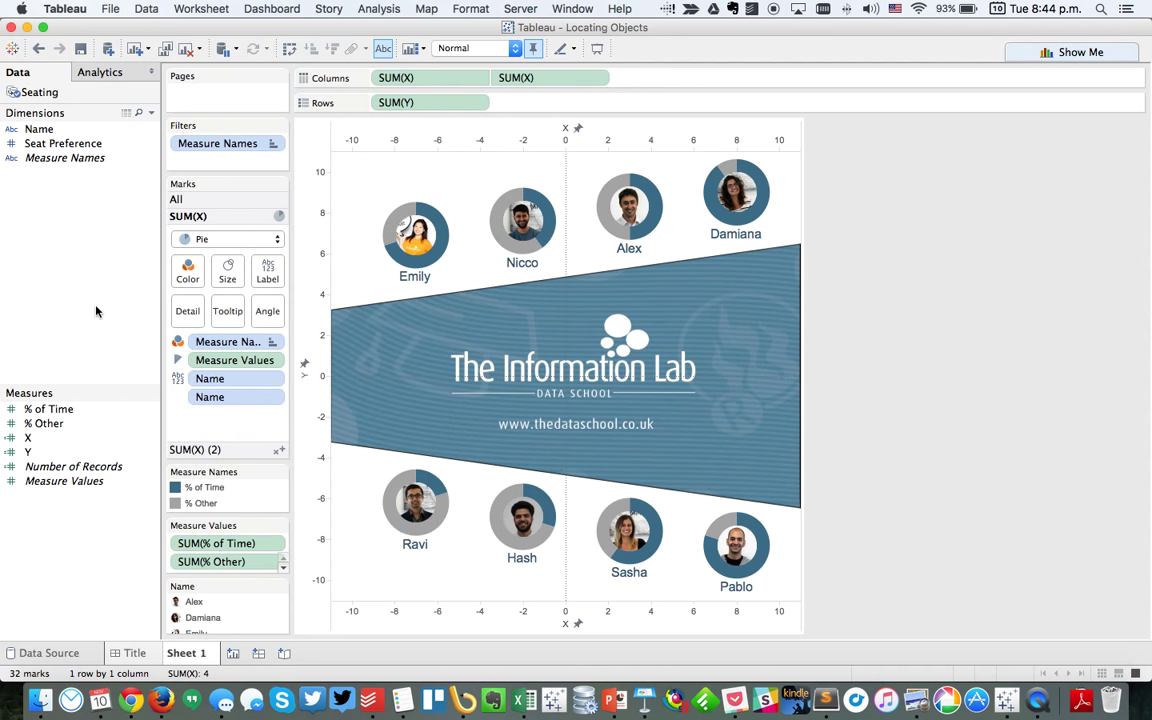
Review the label text editor and its insertable fields, leaving the label unchanged.
click(267, 270)
click(421, 352)
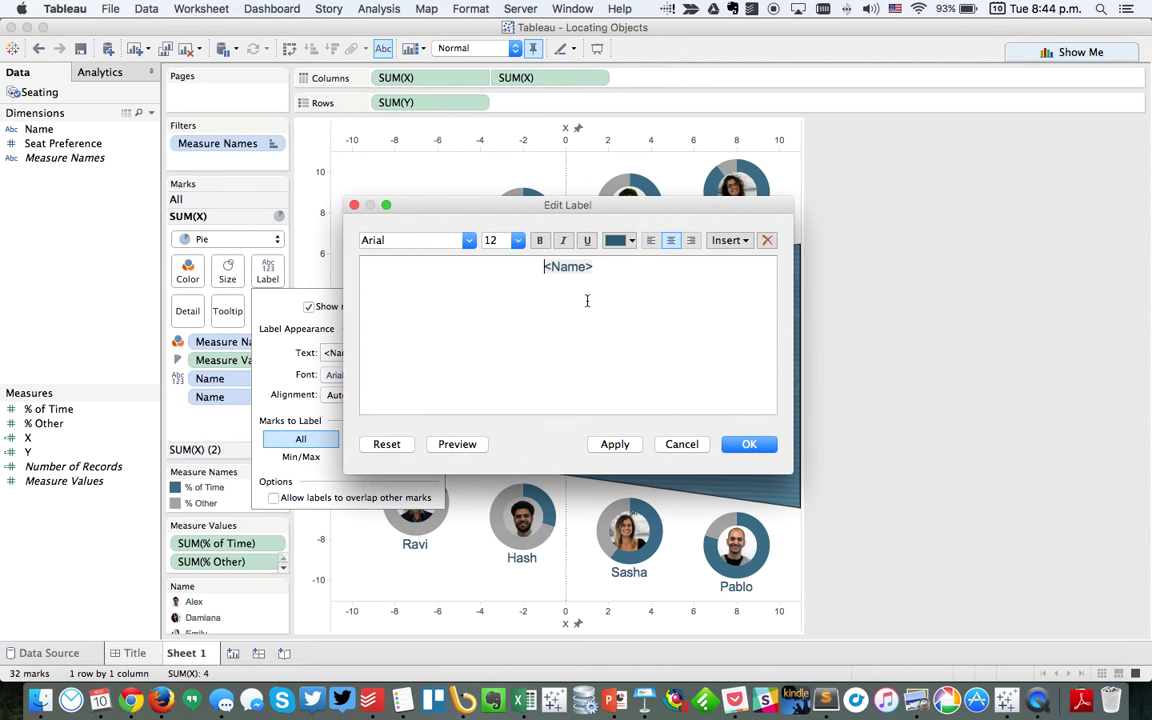
click(729, 240)
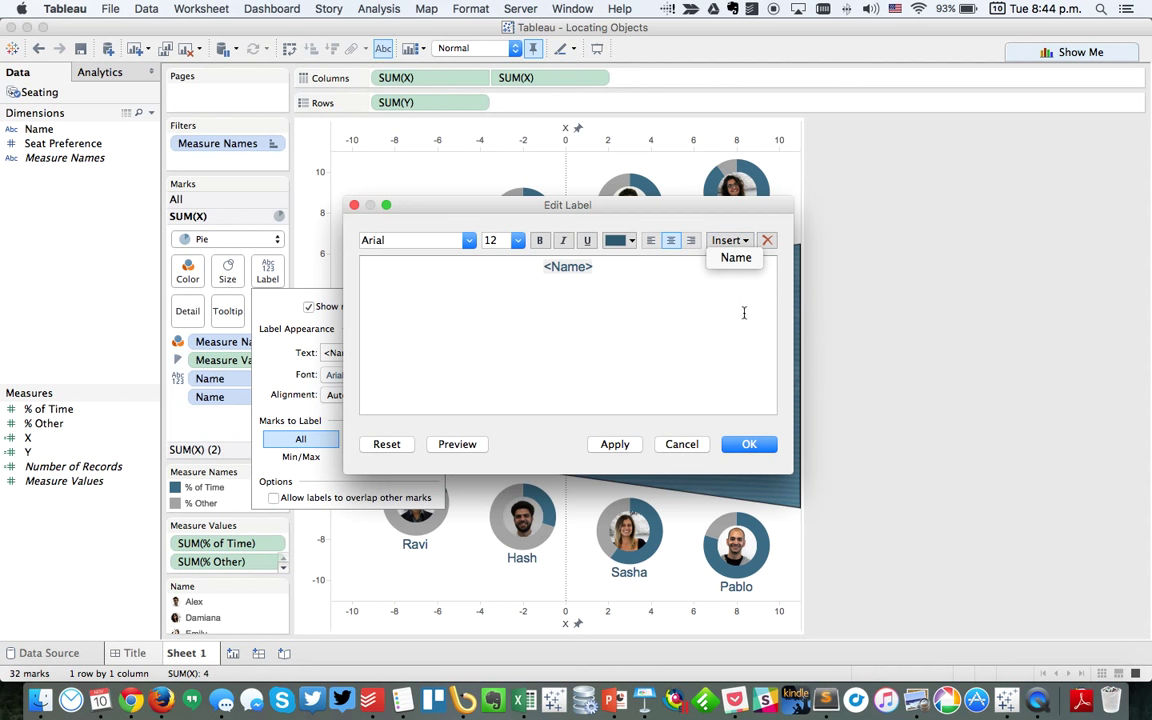
click(667, 322)
click(684, 446)
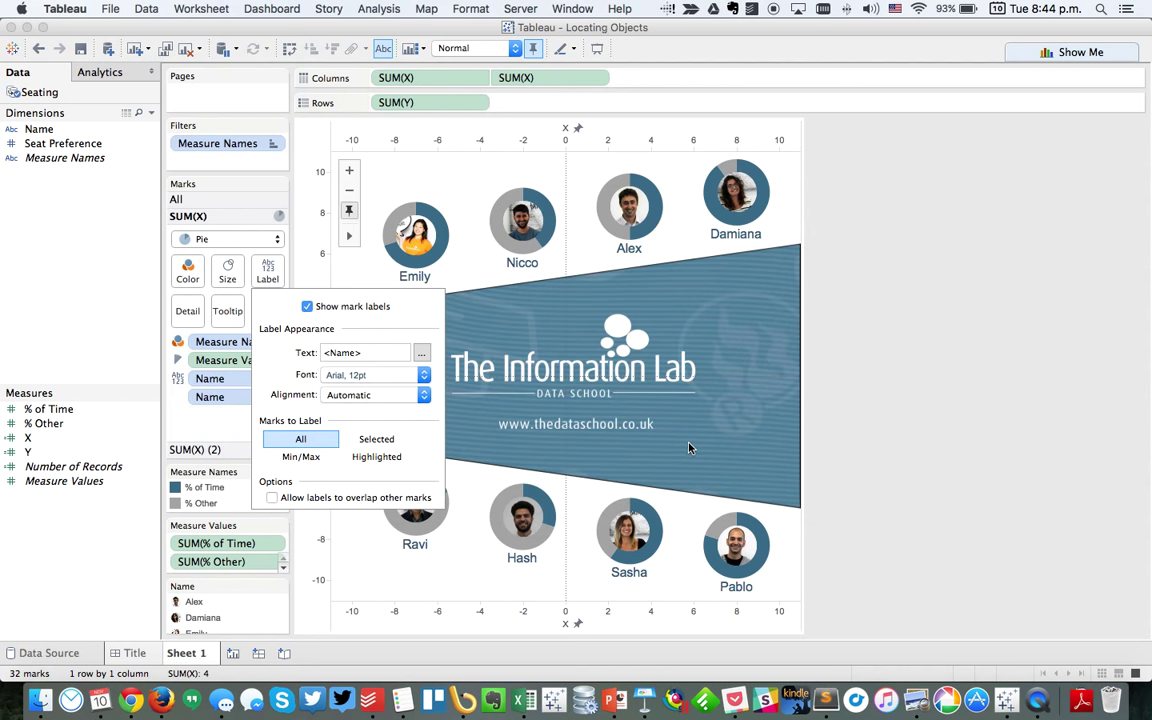
click(74, 298)
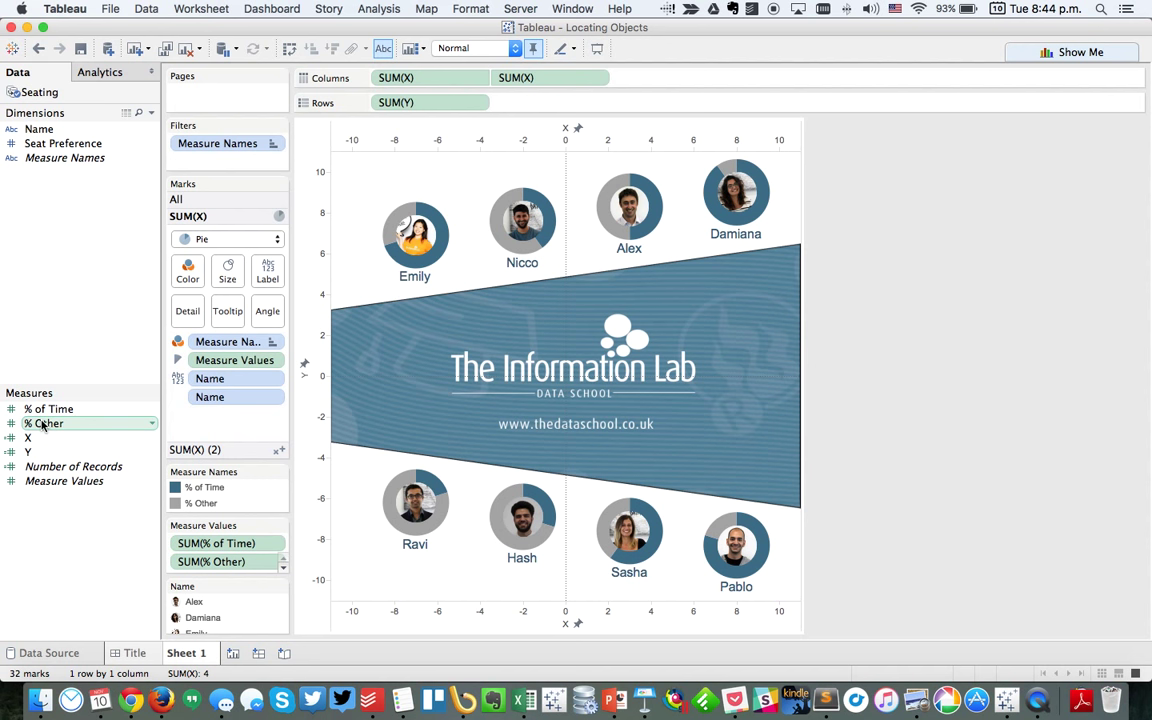
Add % of Time to the labels, formatted as 'Name (percent)' on one line.
drag(46, 408, 258, 279)
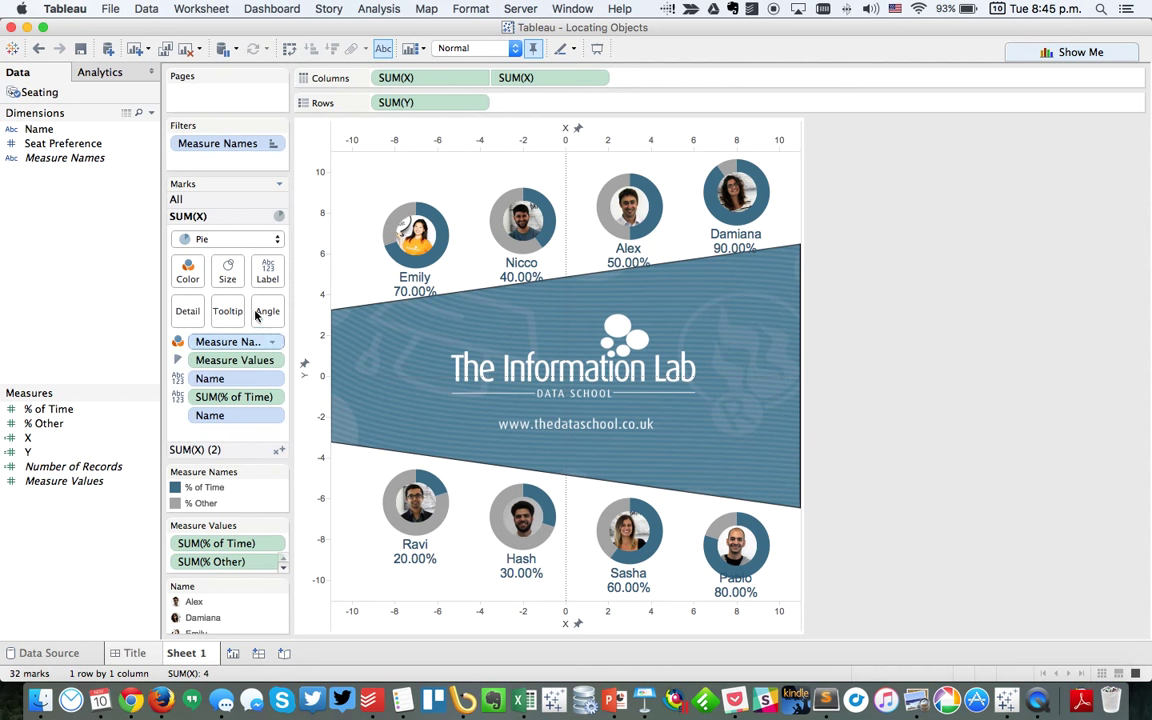
click(267, 270)
click(421, 353)
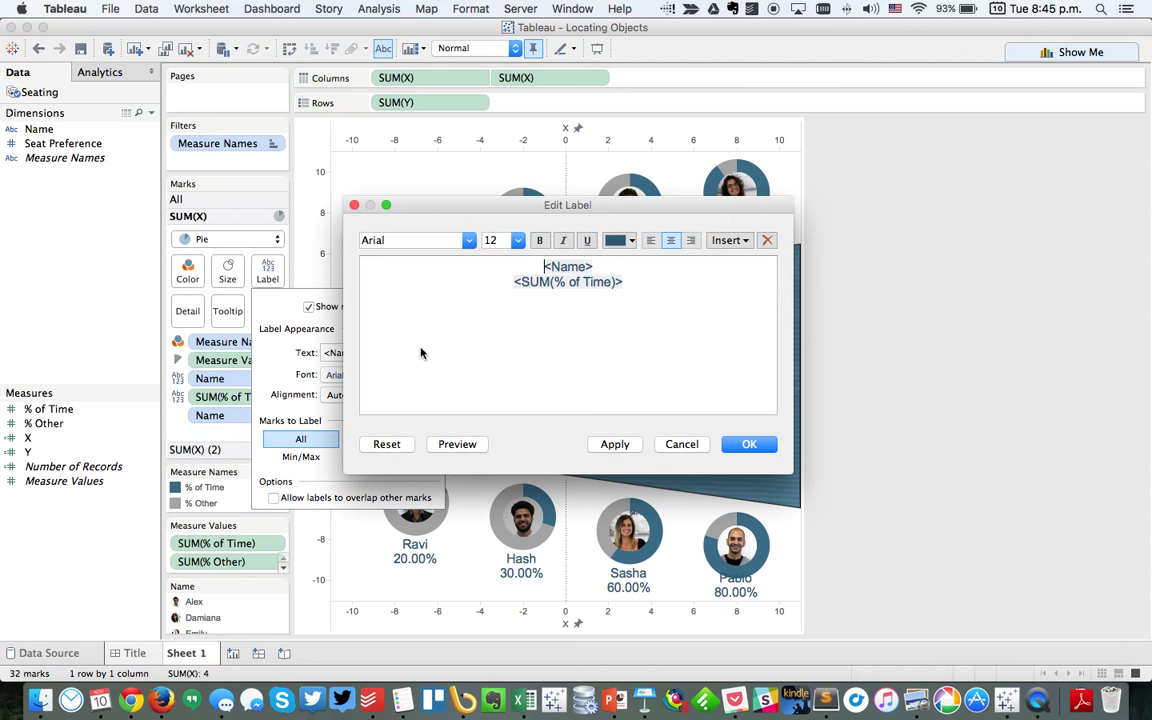
key(Down)
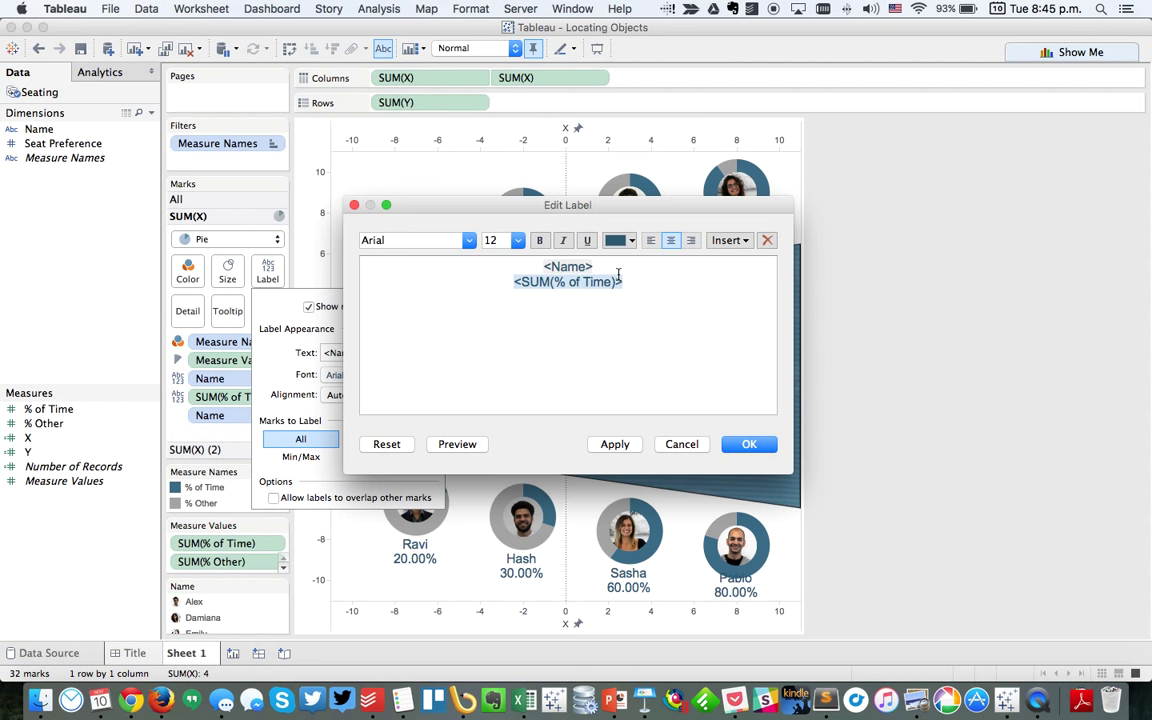
key(BackSpace)
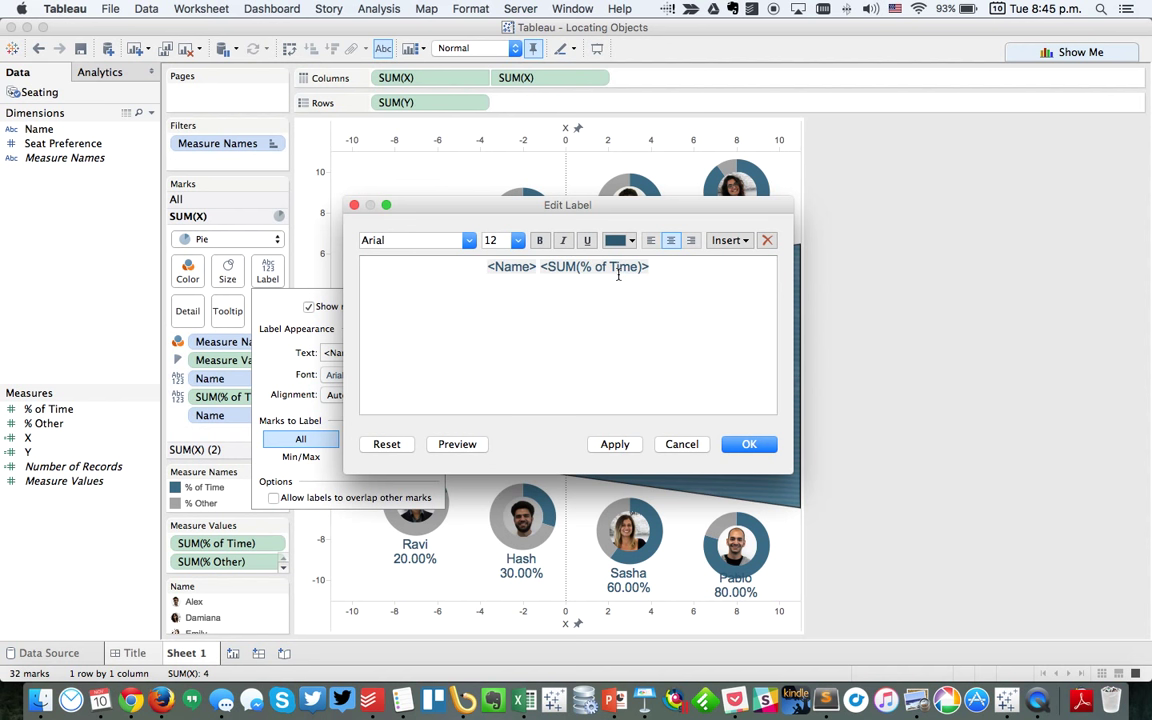
text(()
text())
click(749, 444)
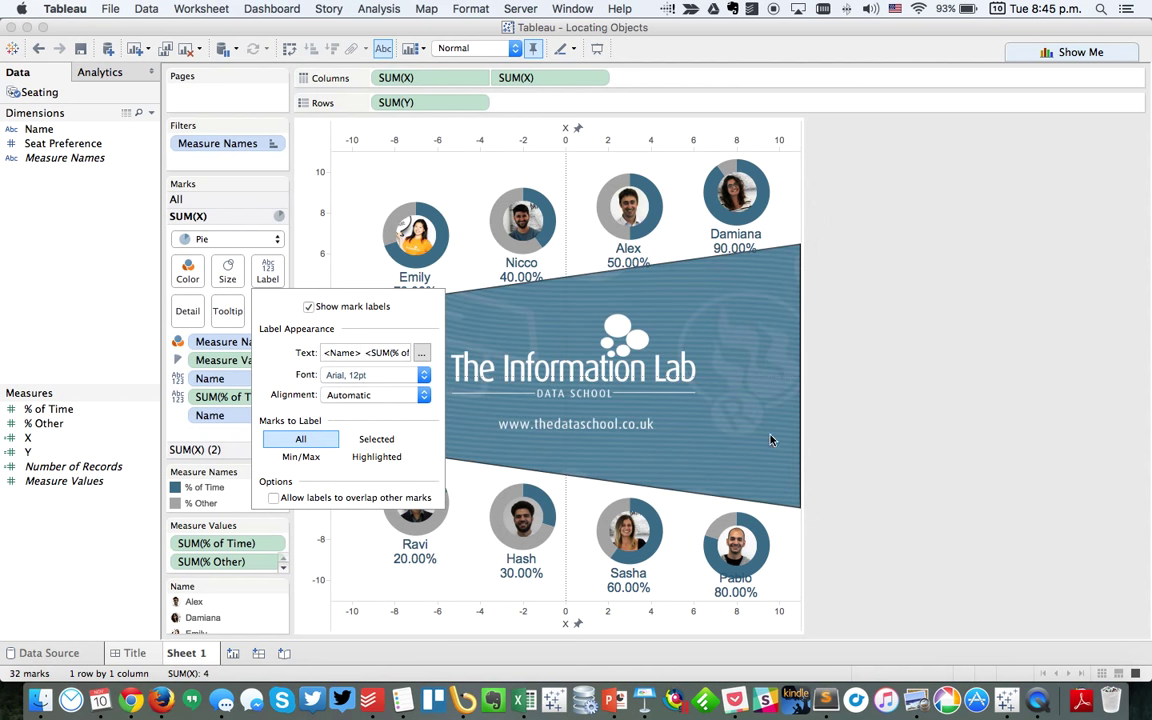
click(938, 424)
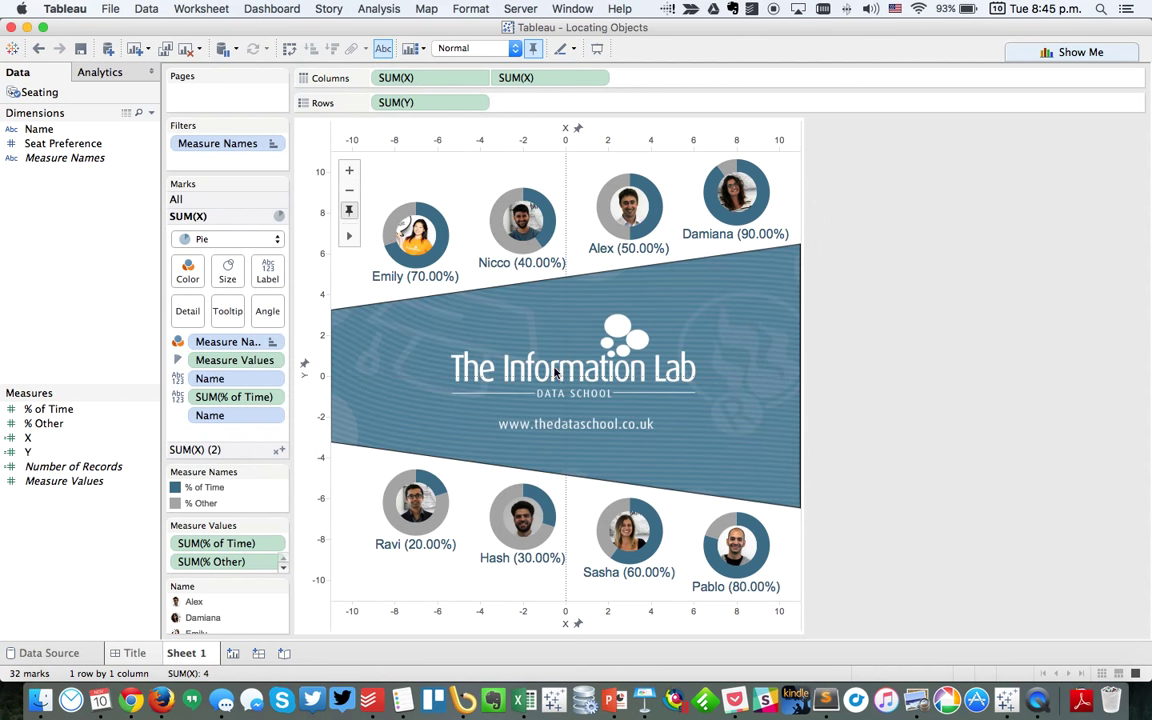
Give % of Time and % Other a default number format with 0 decimal places.
click(48, 411)
super+click(50, 424)
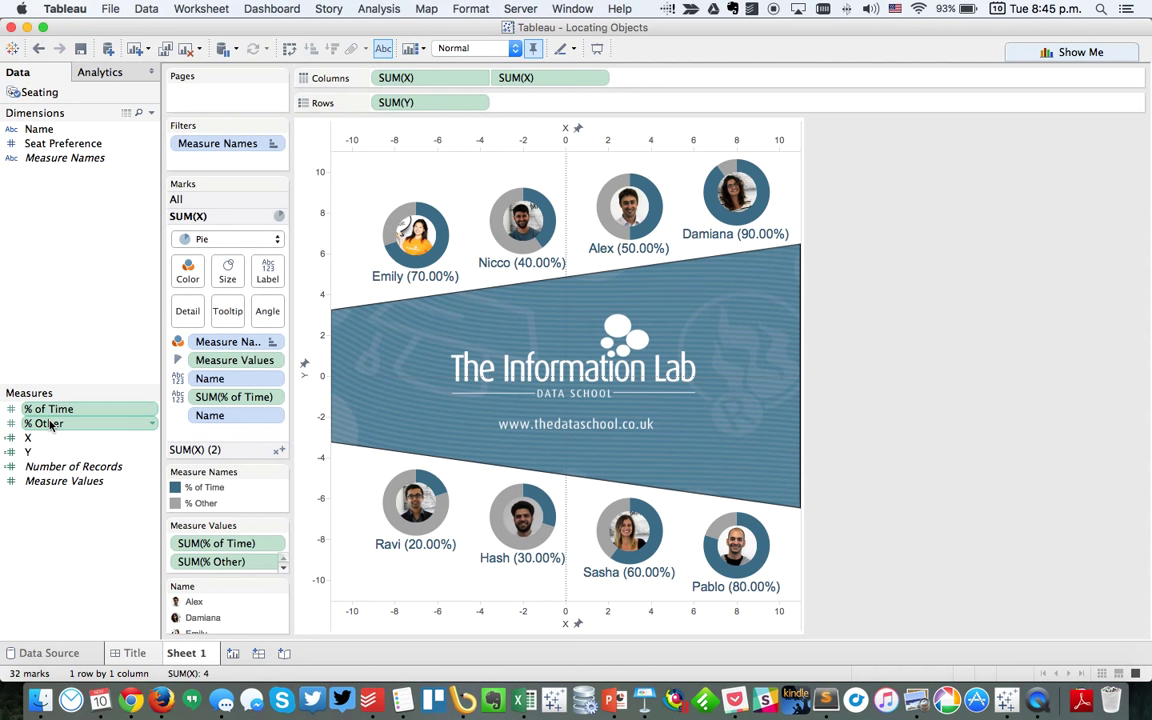
right_click(50, 424)
mouse_move(150, 557)
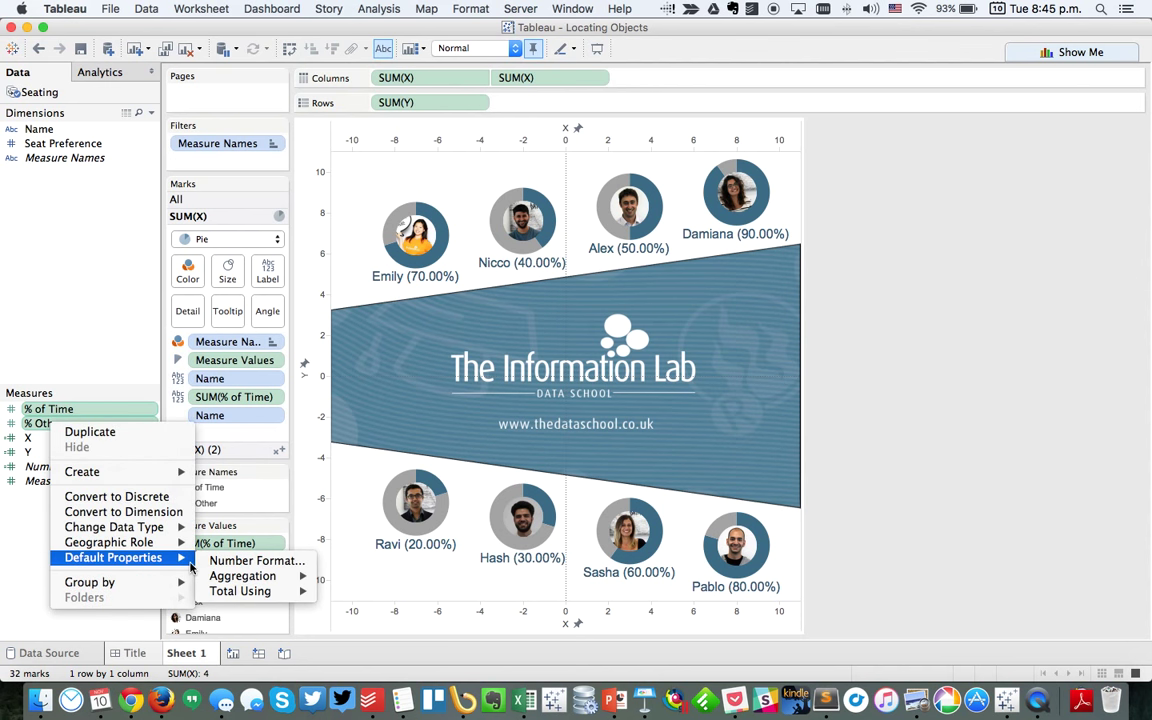
click(255, 561)
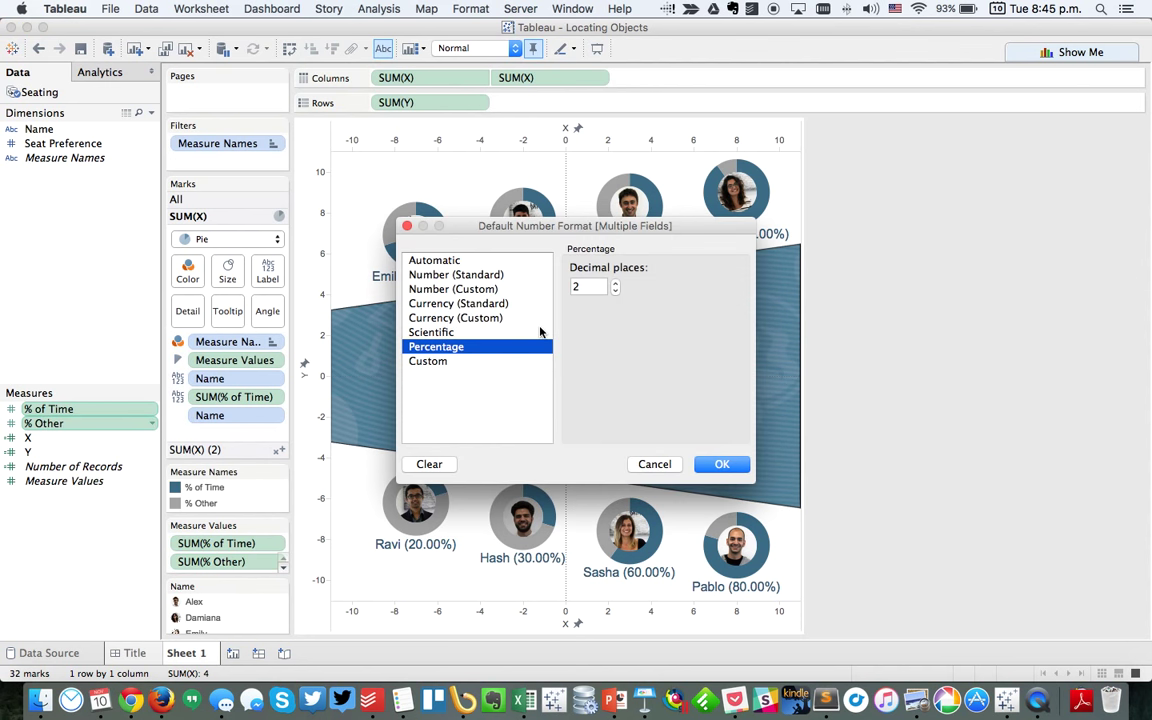
double_click(615, 291)
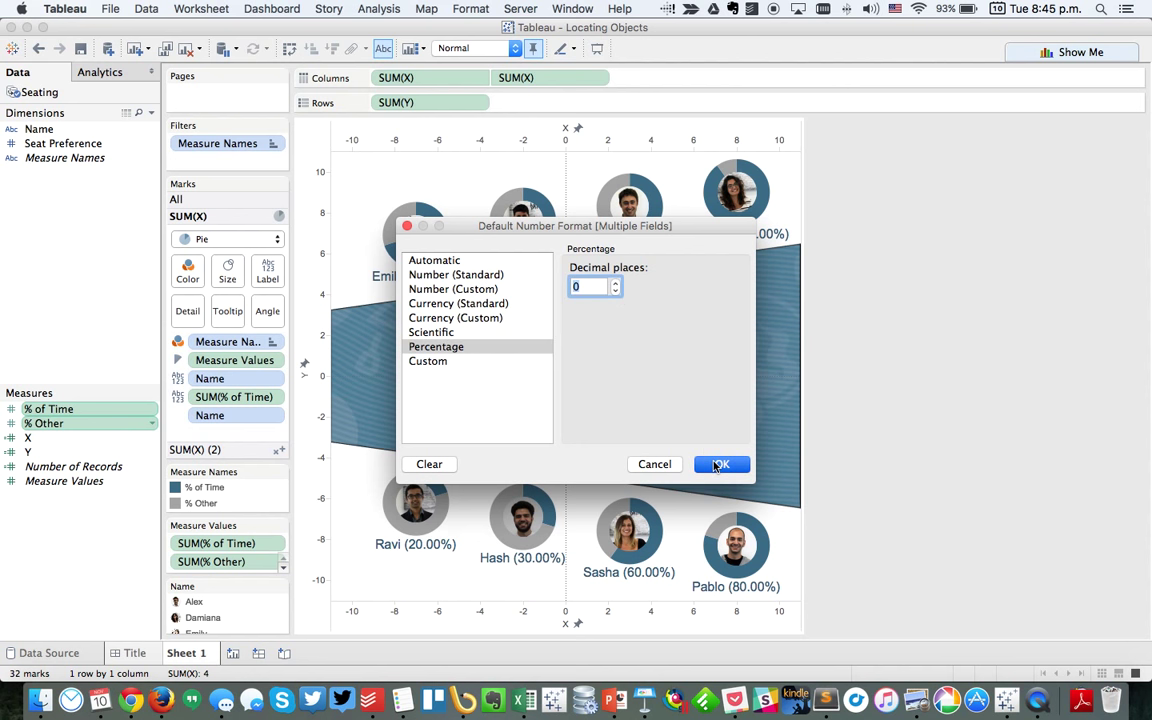
click(721, 464)
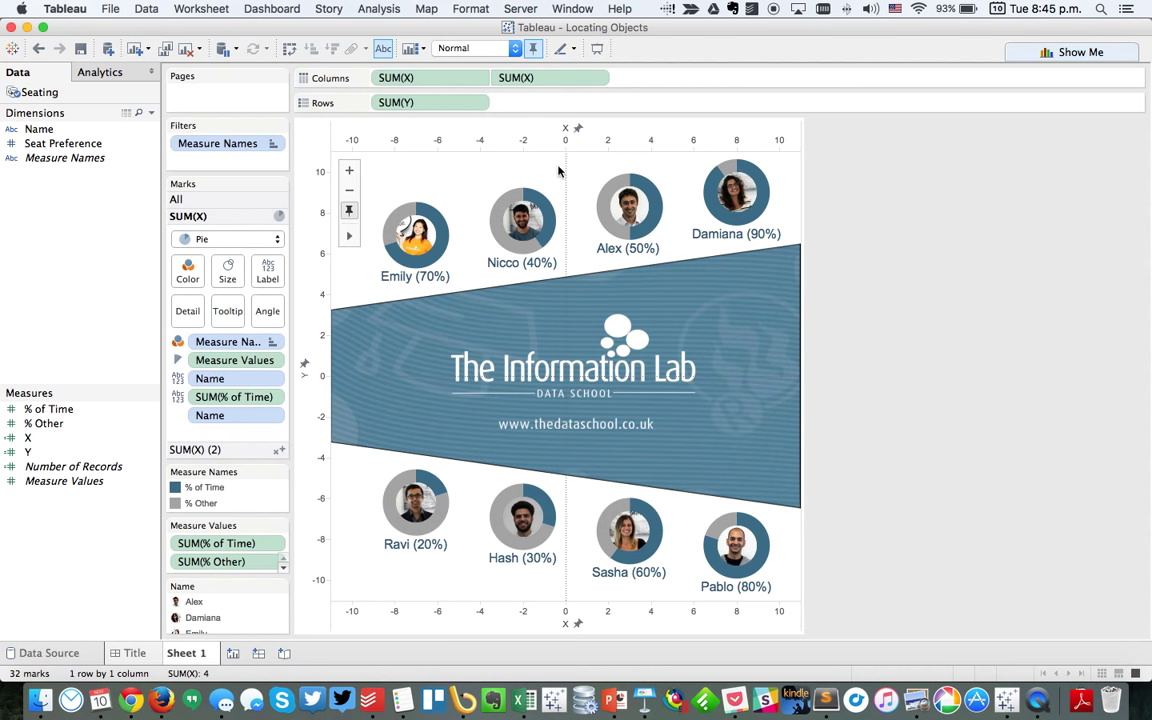
Hide the top X, bottom X and Y axis headers.
right_click(503, 144)
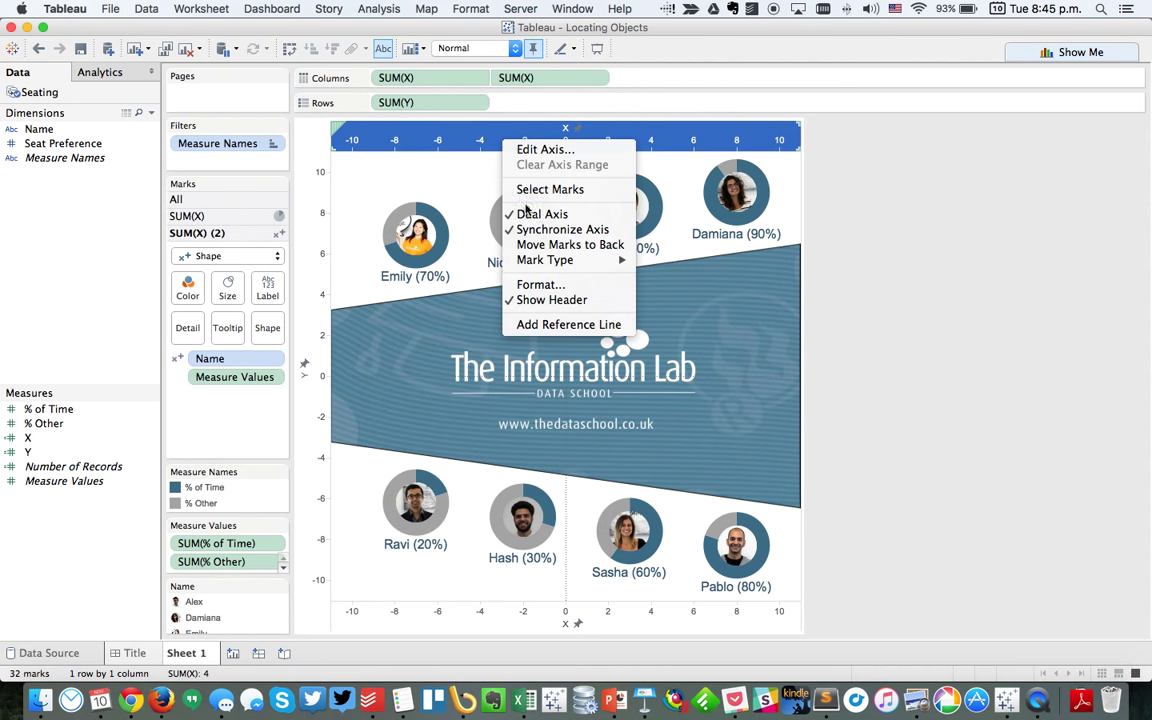
click(545, 299)
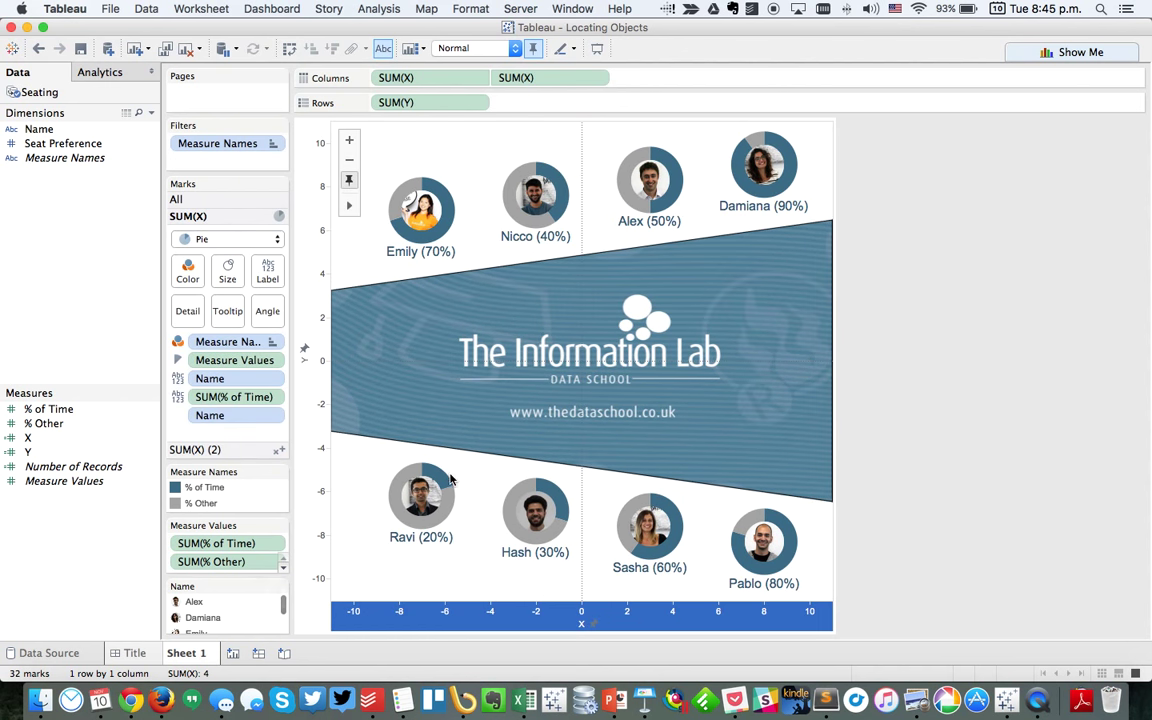
right_click(429, 609)
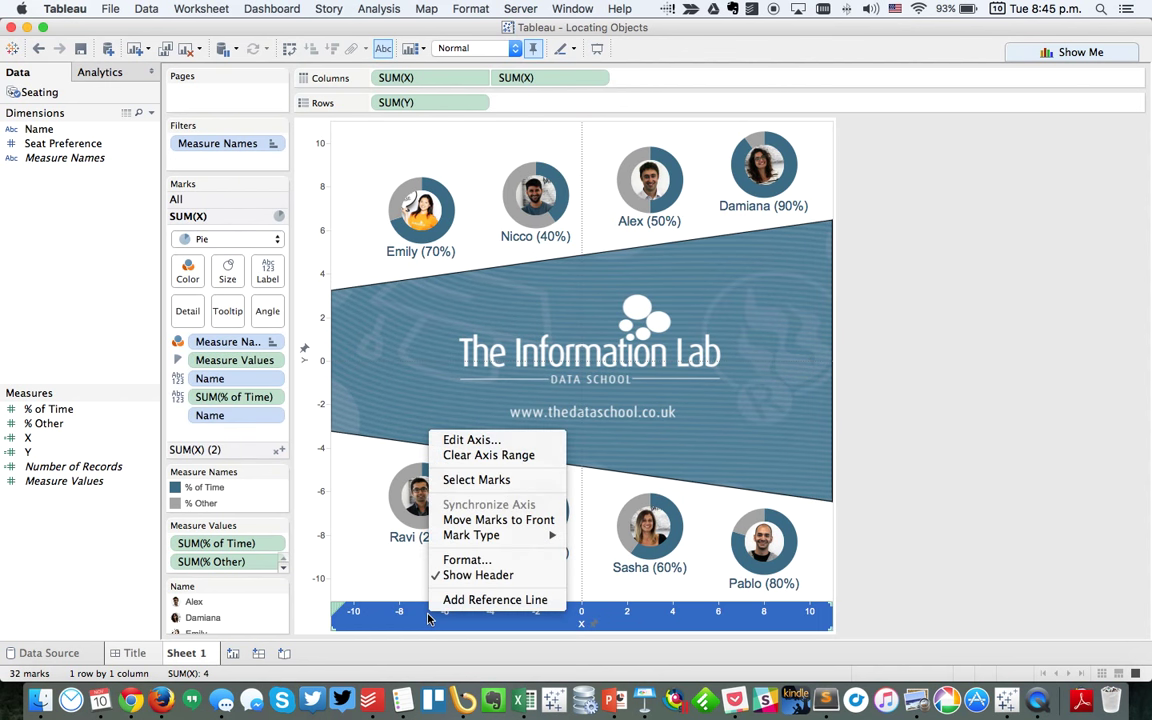
click(474, 574)
right_click(316, 401)
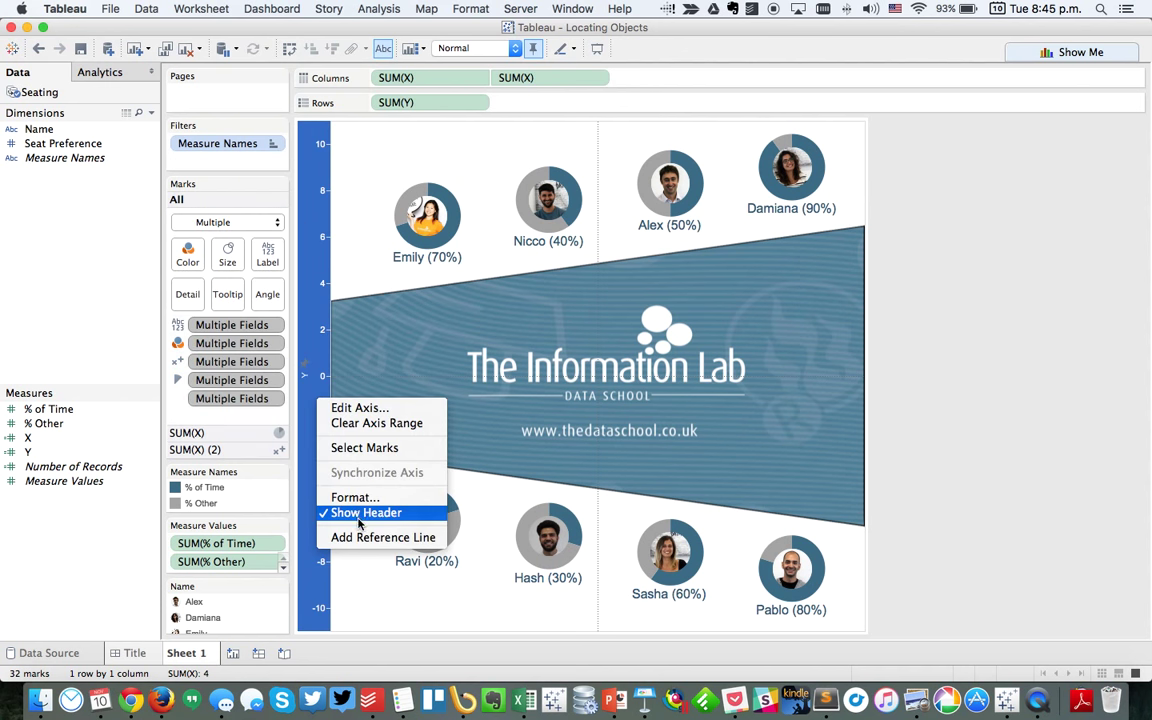
click(330, 512)
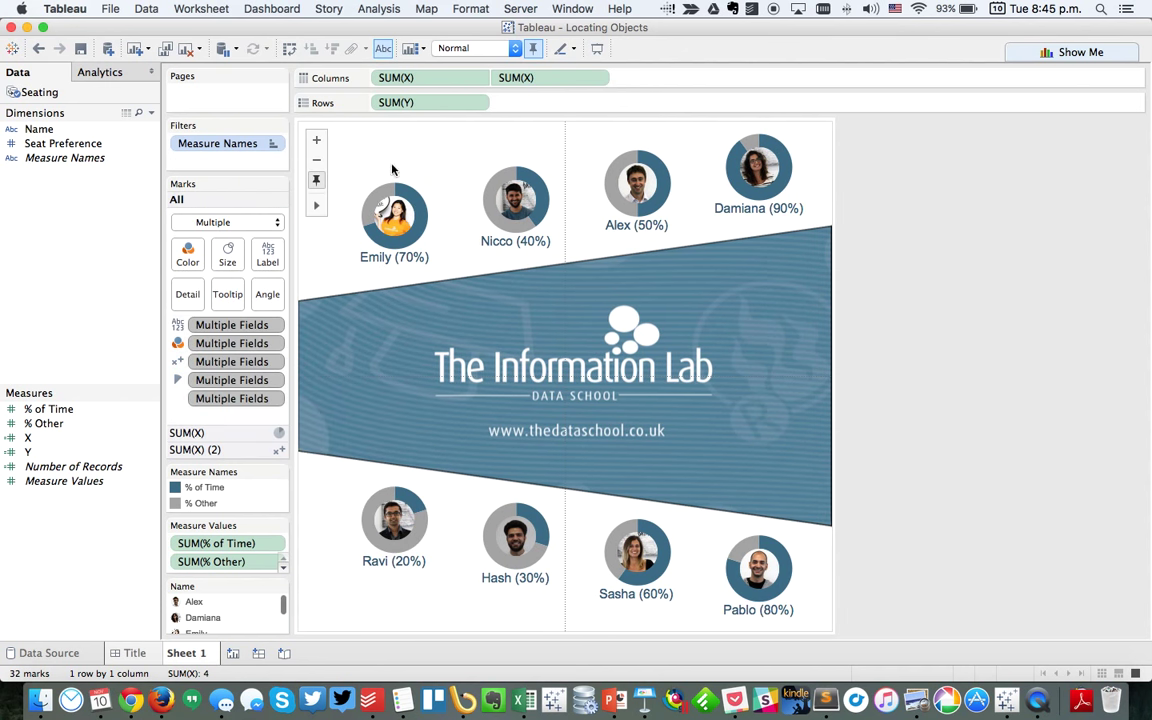
Set the sheet's zero lines to None.
right_click(427, 166)
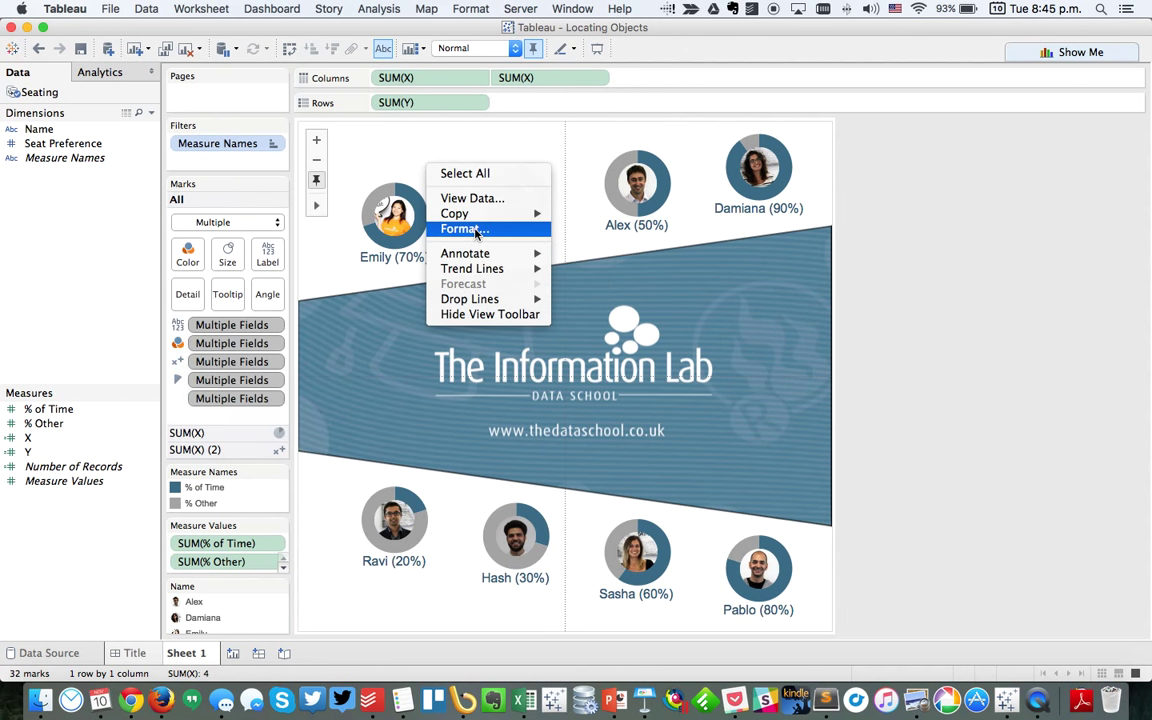
click(476, 230)
click(70, 92)
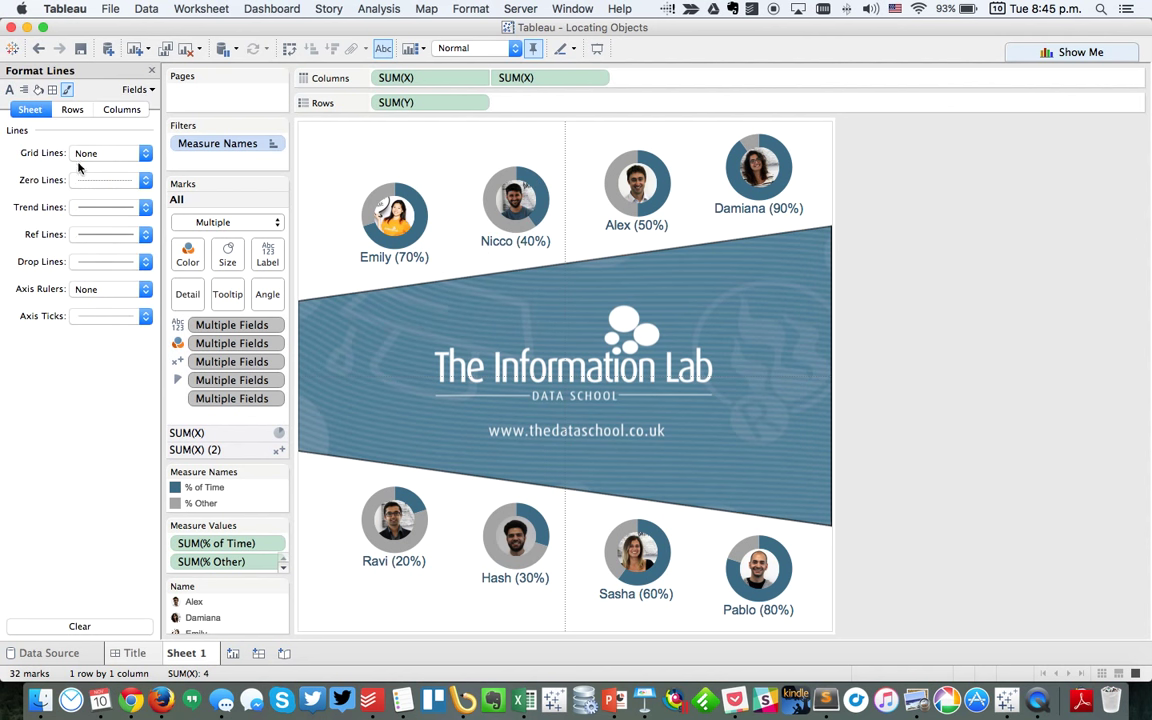
click(80, 178)
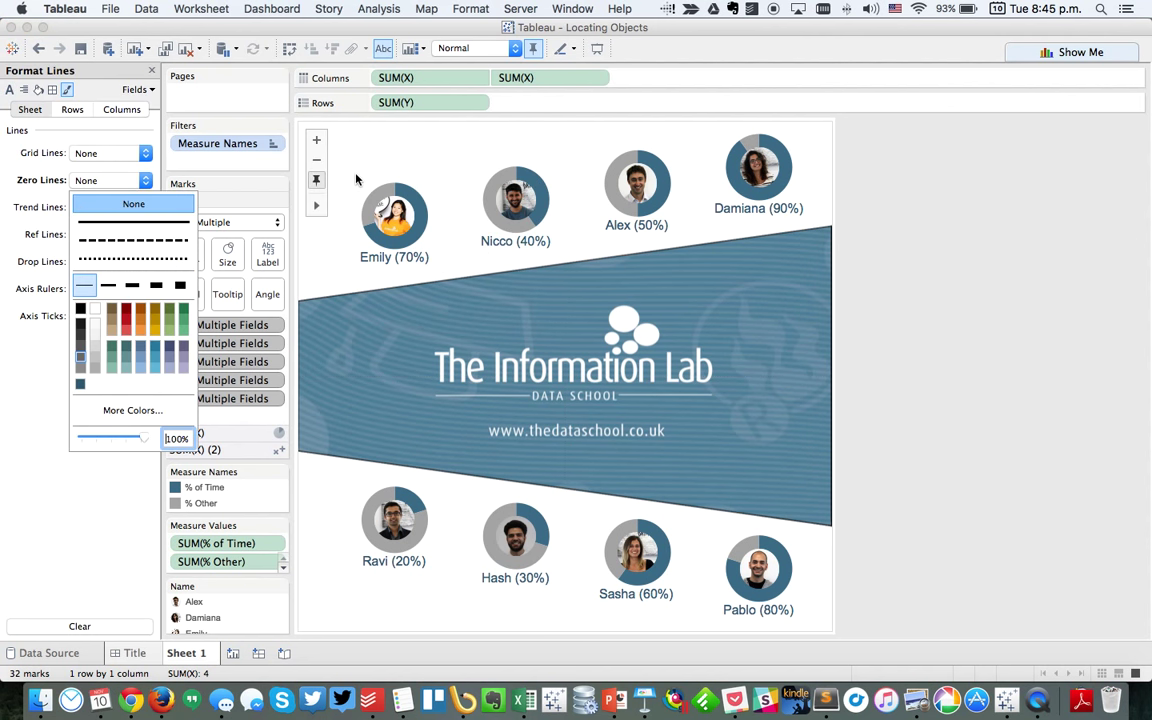
key(Escape)
Set the row and column divider borders to None.
click(52, 89)
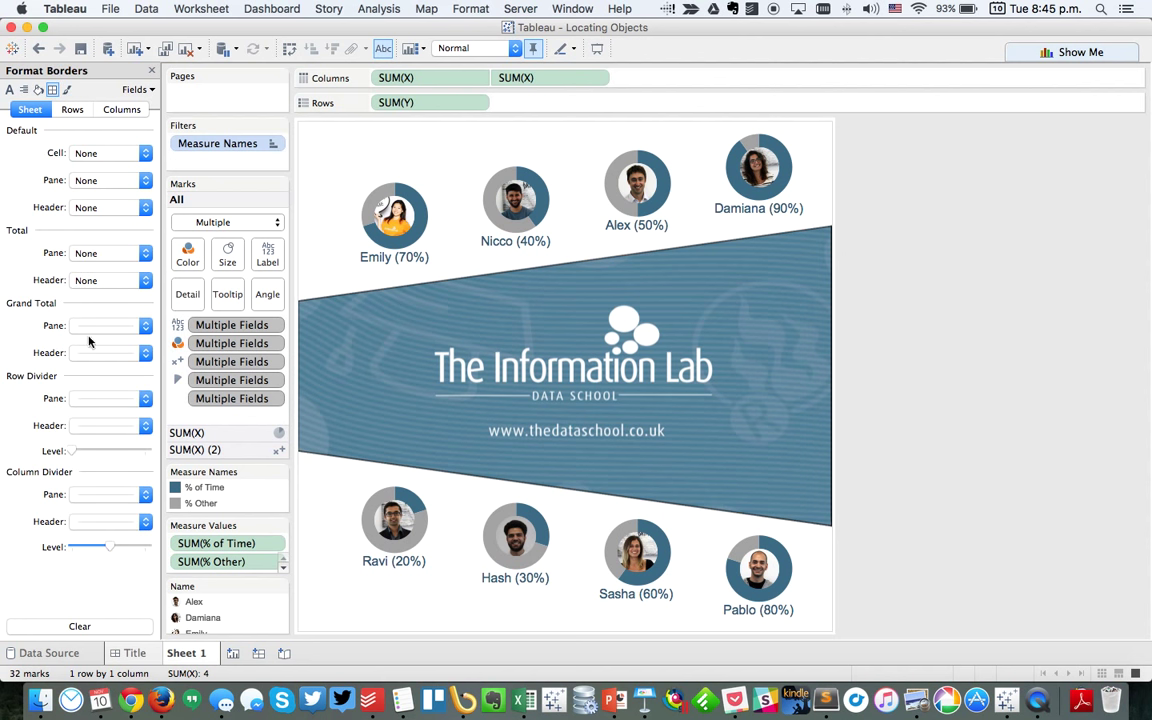
click(89, 397)
click(110, 419)
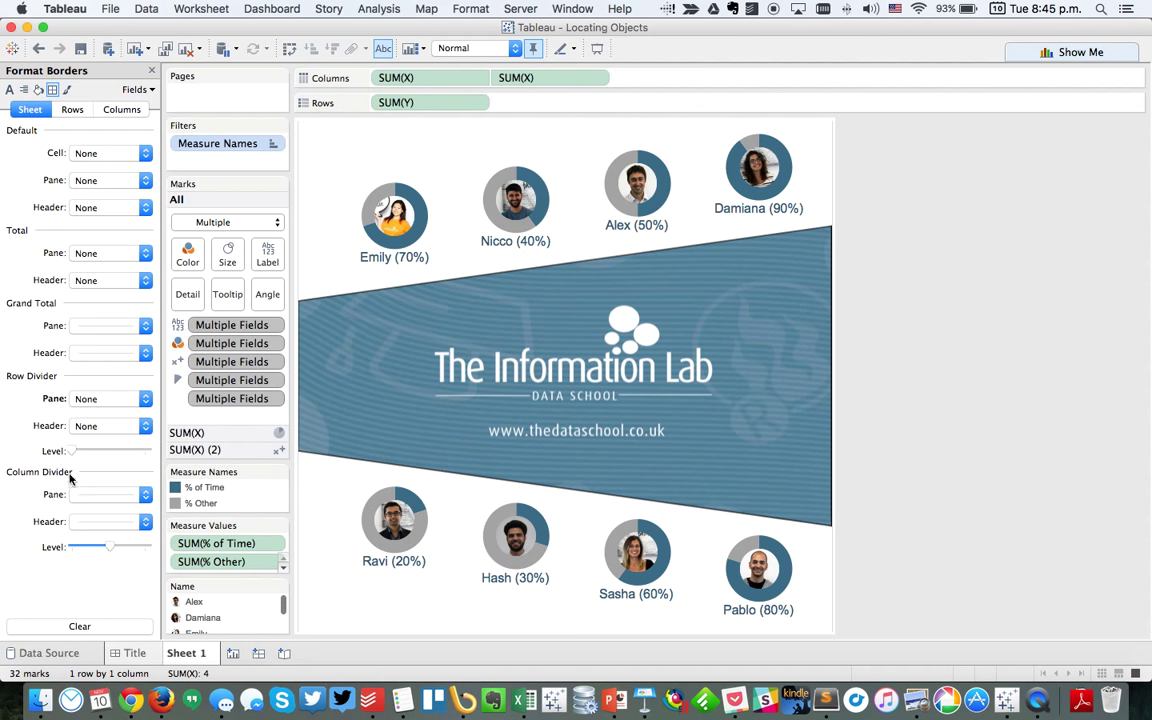
click(89, 494)
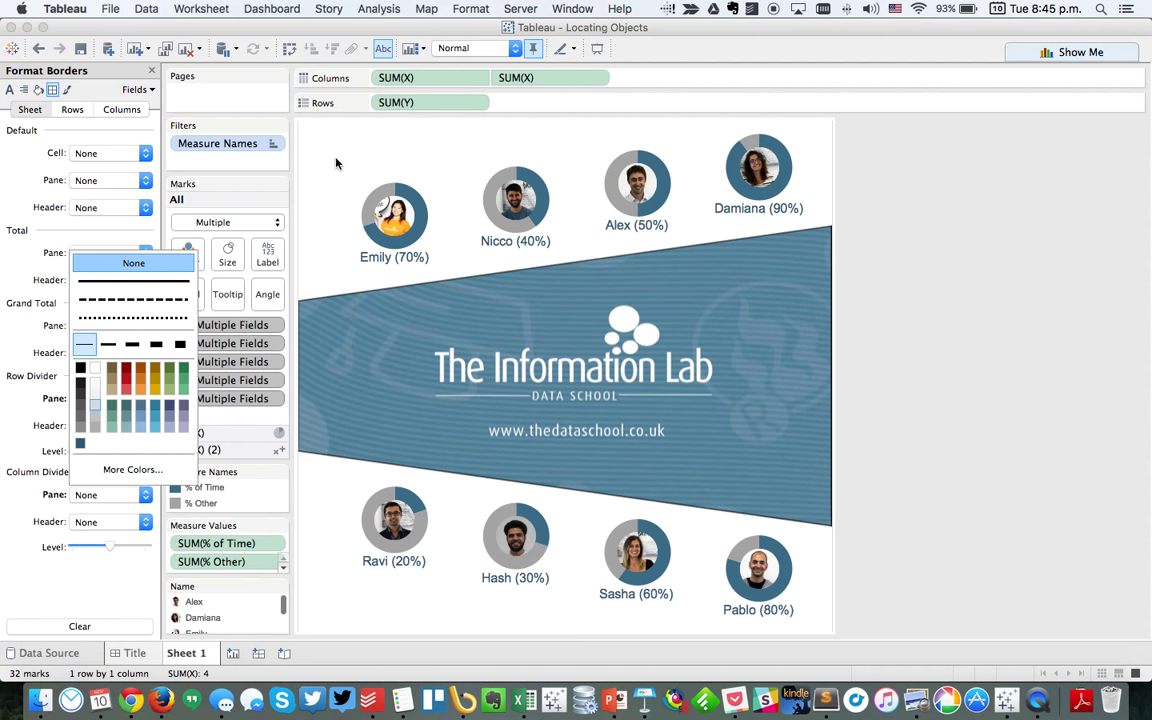
click(133, 262)
click(354, 155)
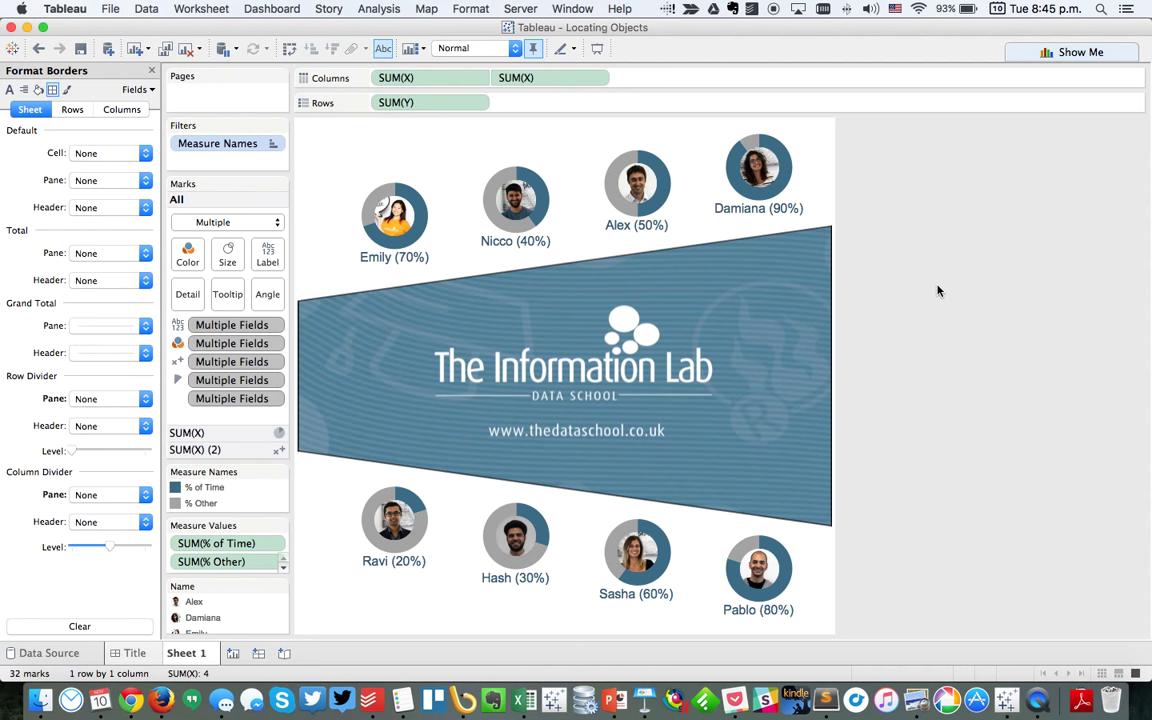
click(151, 72)
Slightly increase the mark size on the SUM(X) pie card to enlarge the donut rings.
click(187, 432)
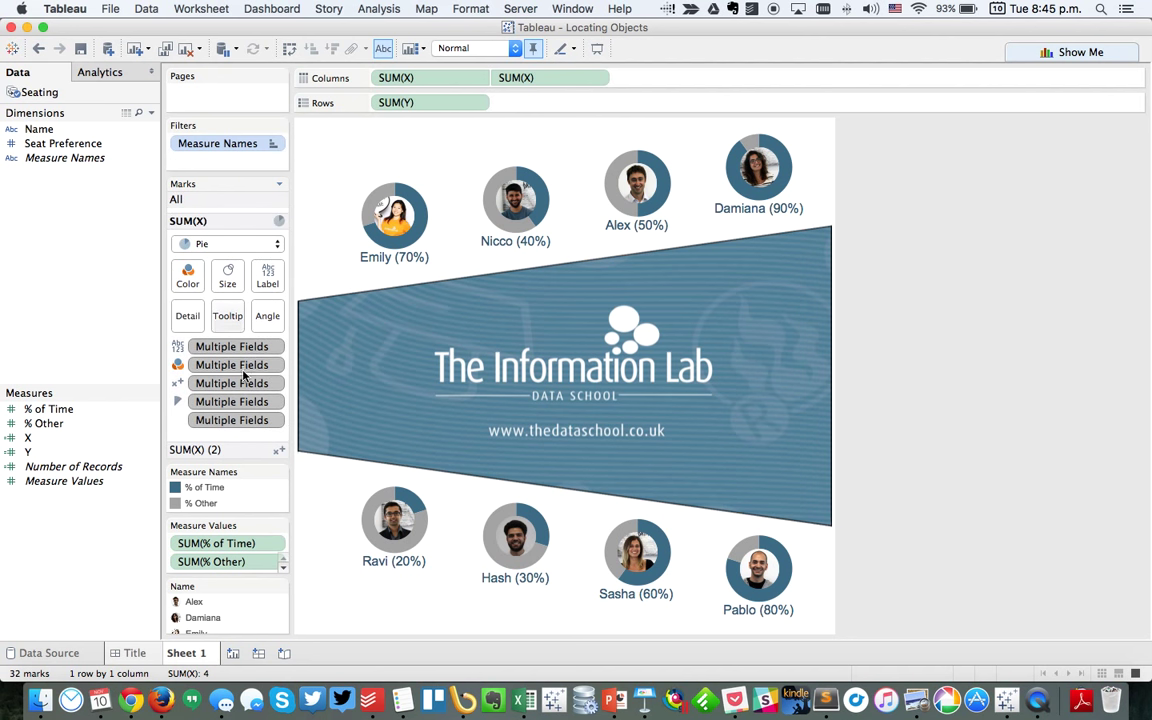
click(228, 270)
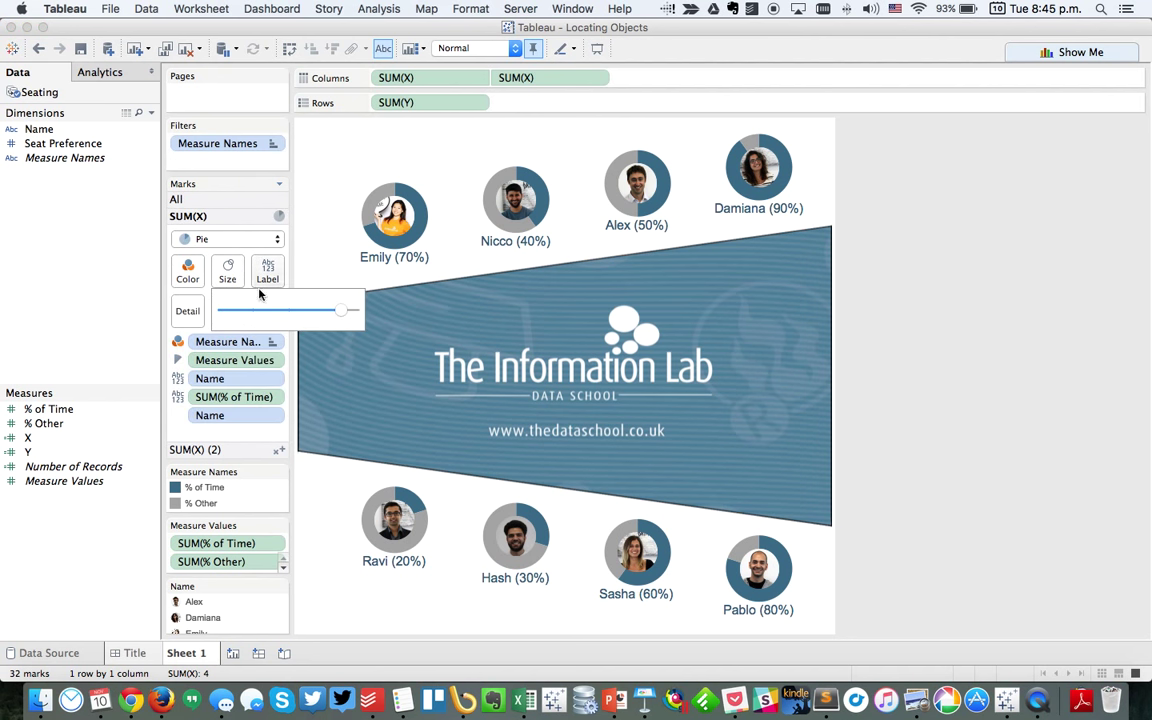
drag(342, 313, 344, 313)
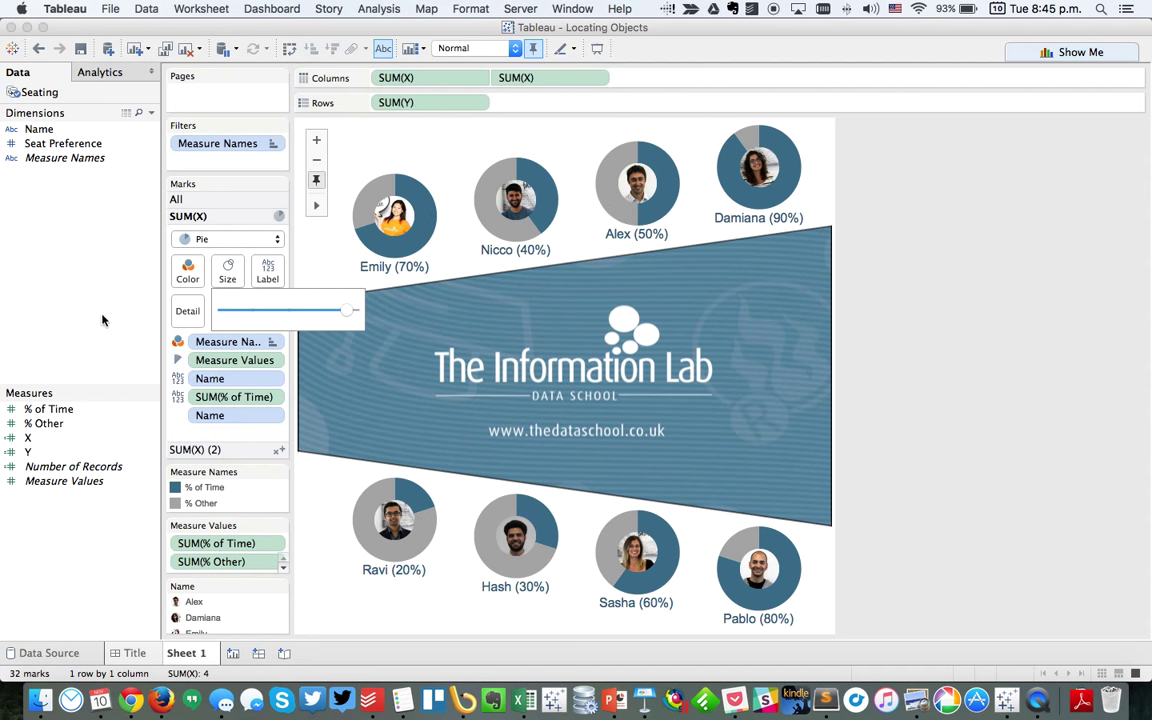
Increase the SUM(X) (2) mark size so the headshots nearly fill each donut, leaving a thin ring.
click(195, 449)
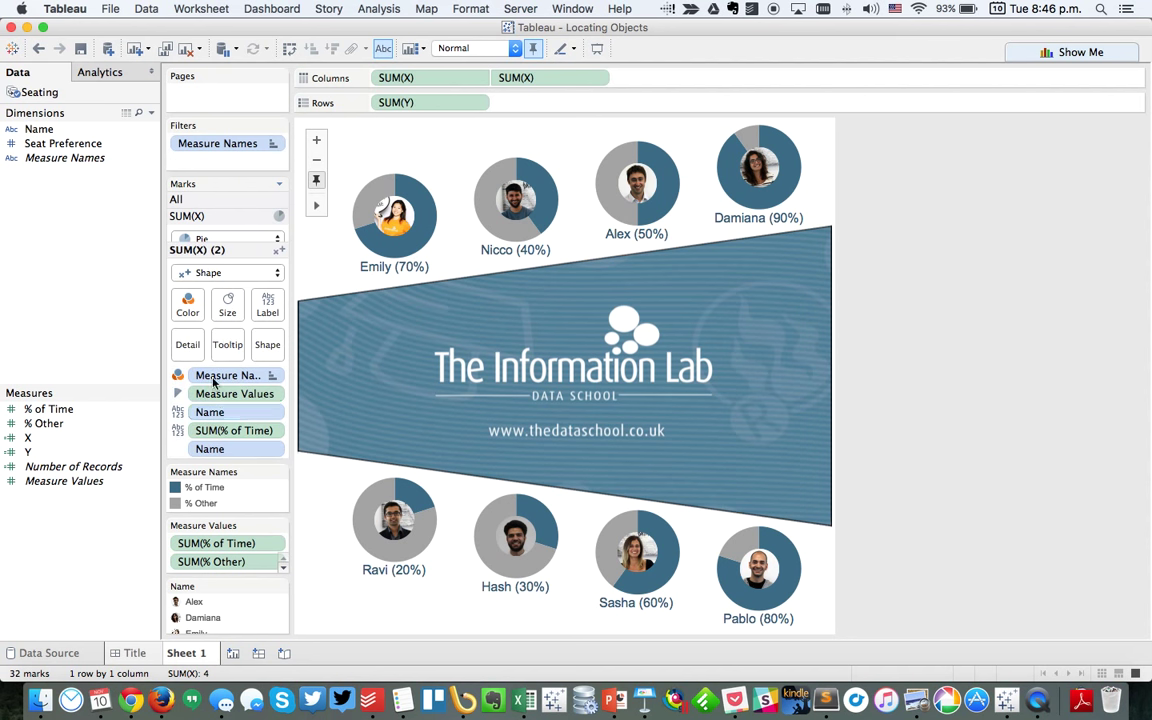
click(228, 288)
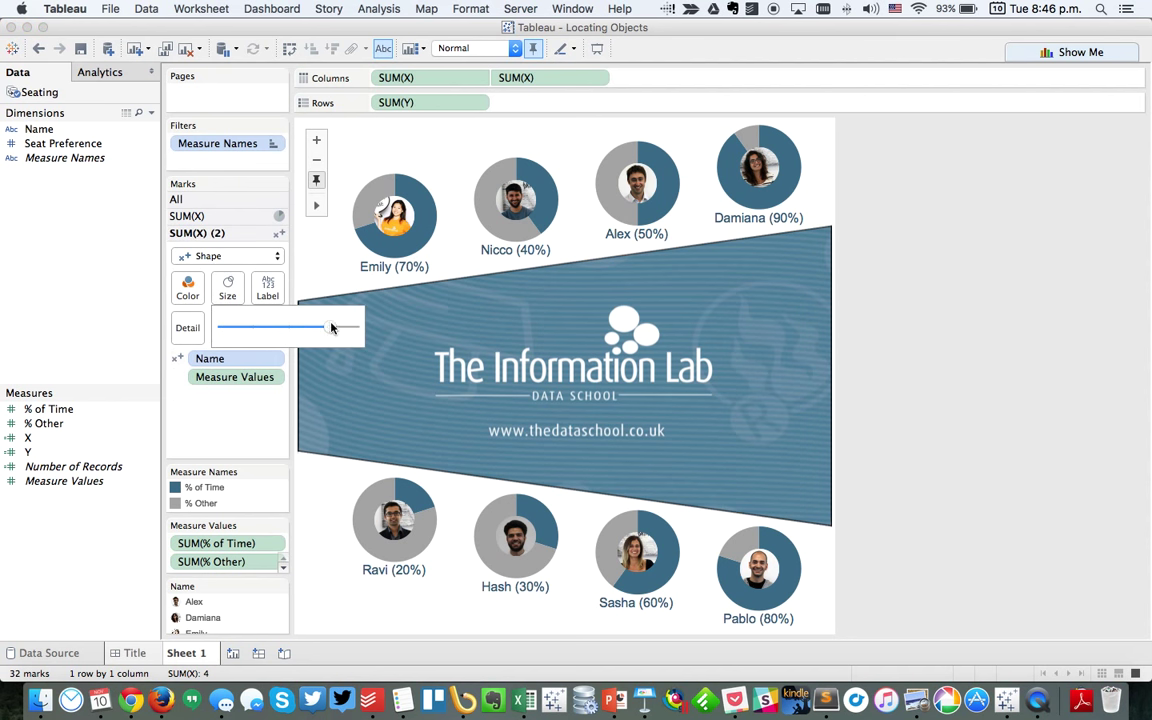
drag(340, 328, 342, 328)
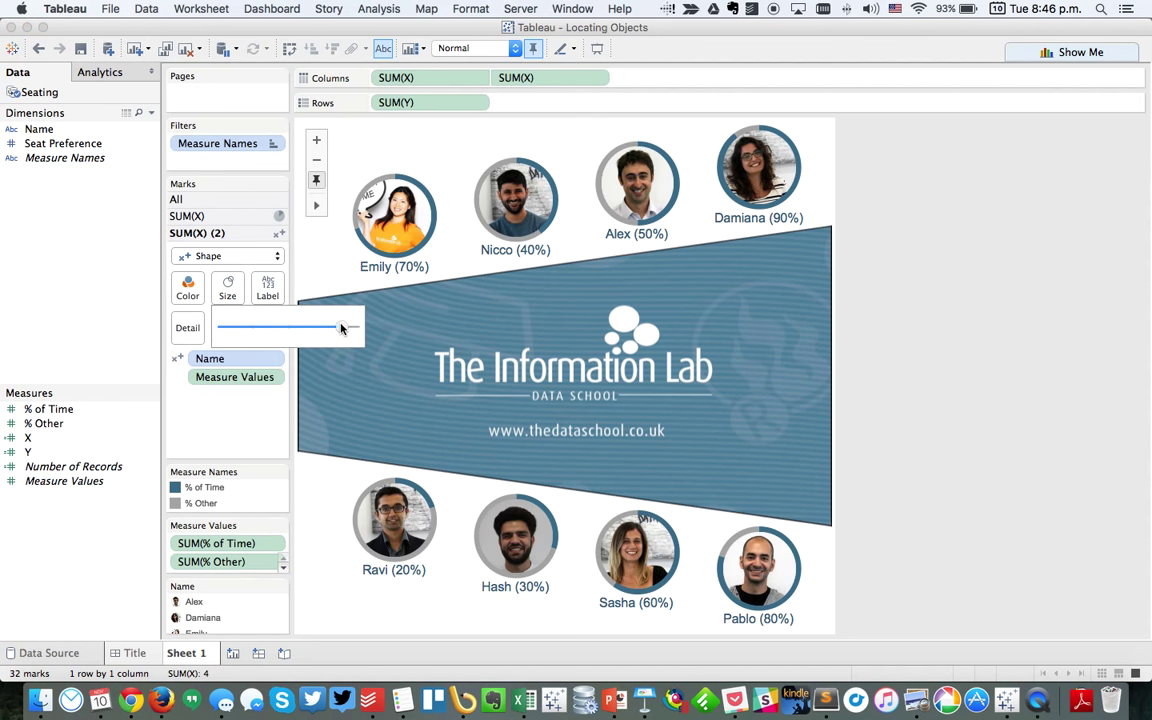